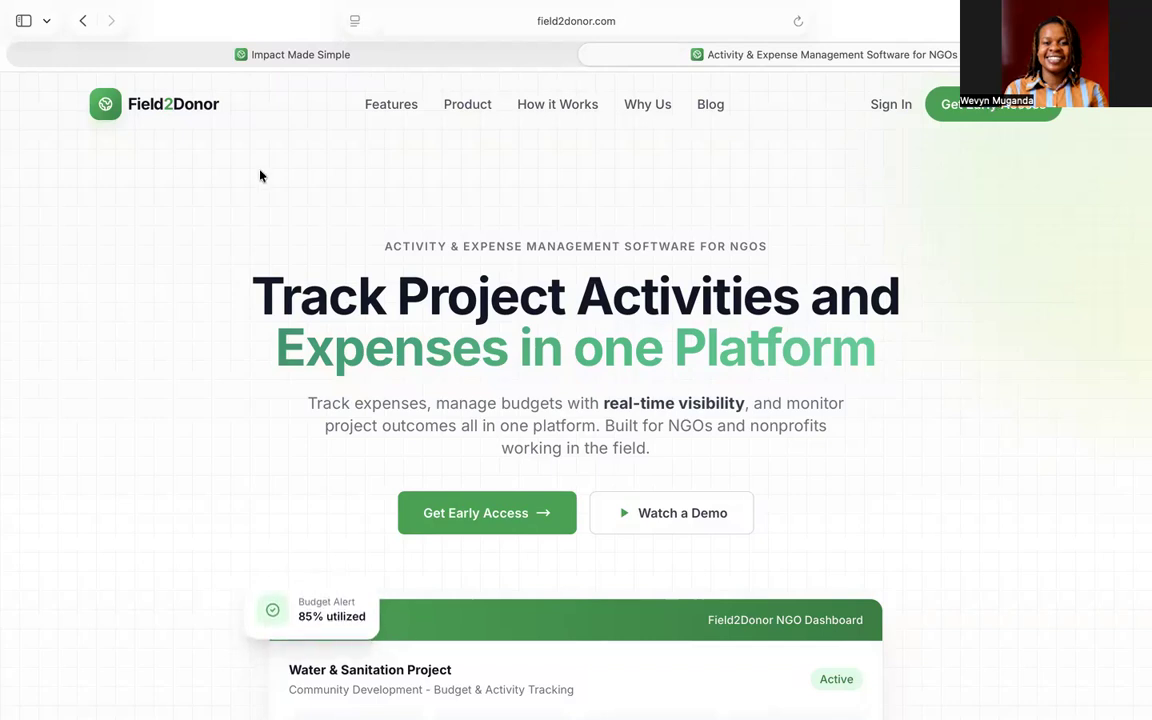
- Sign in to the Field2Donor portal using the saved autofill login
left_click(143, 60)
left_click(585, 348)
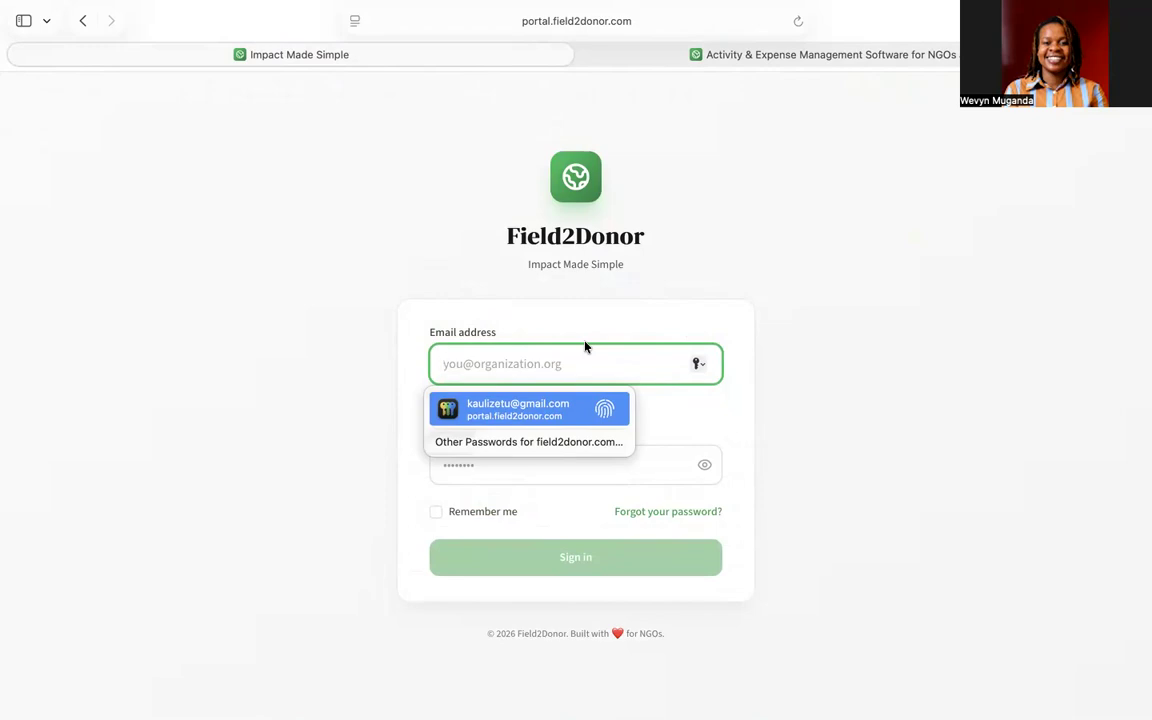
type("kau")
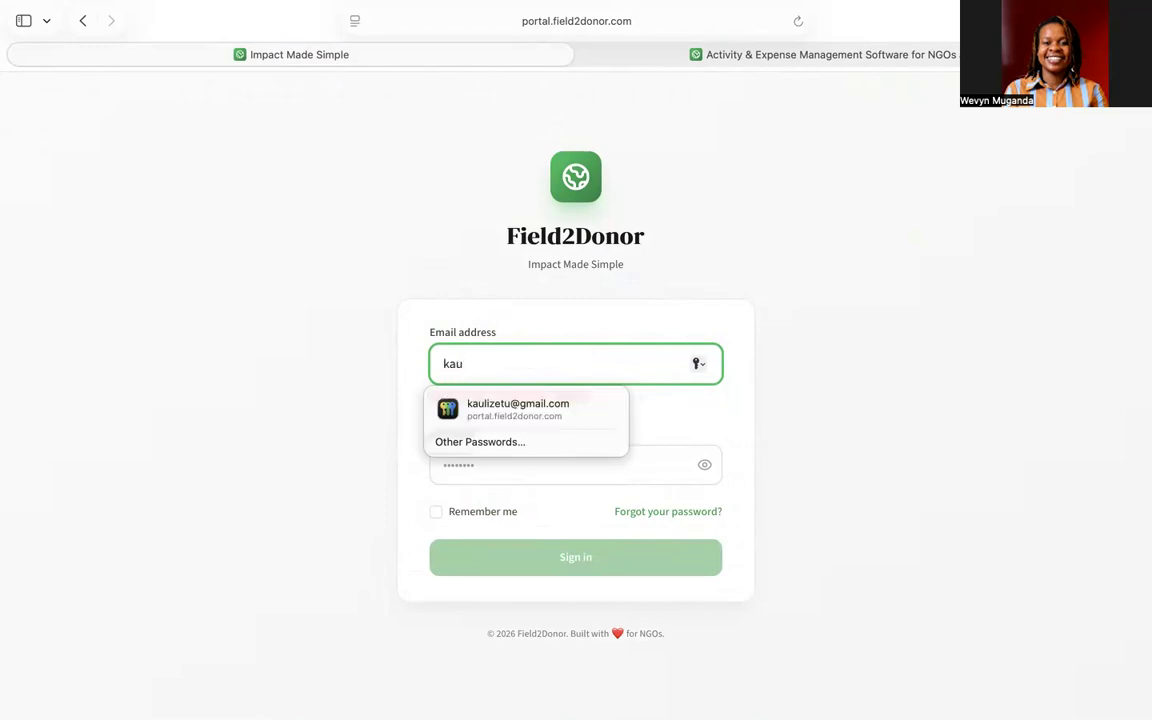
left_click(517, 409)
key("Return")
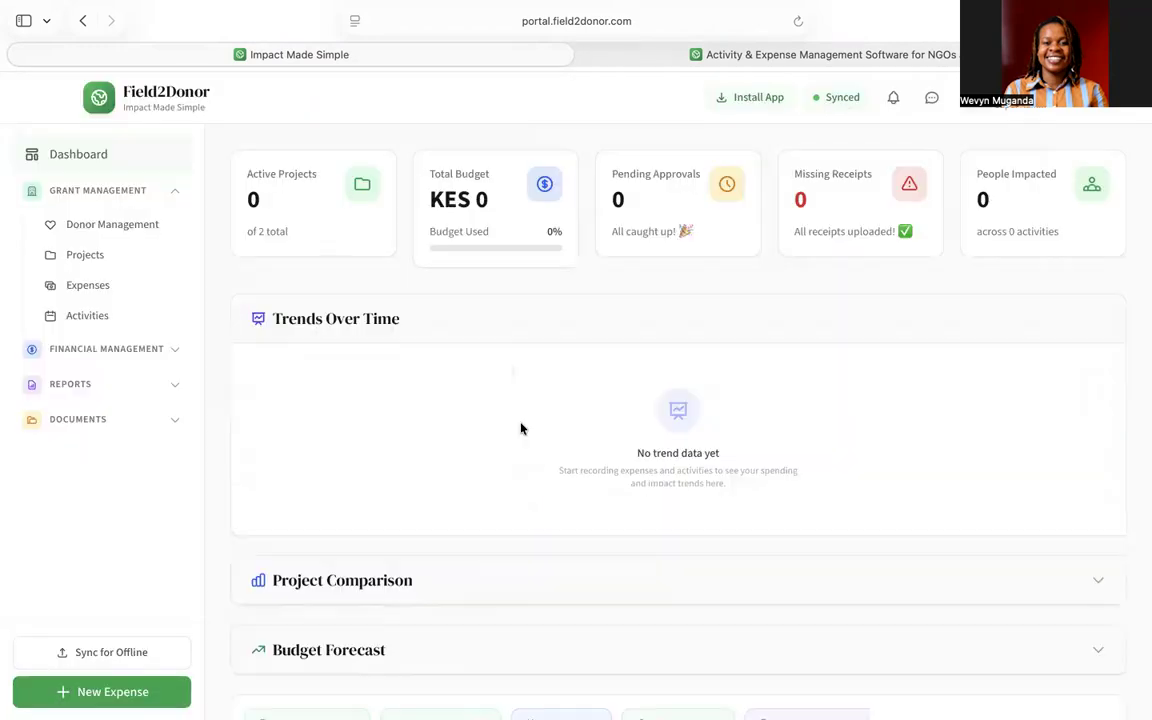
- Open the Donor Management page under Grant Management
left_click(174, 190)
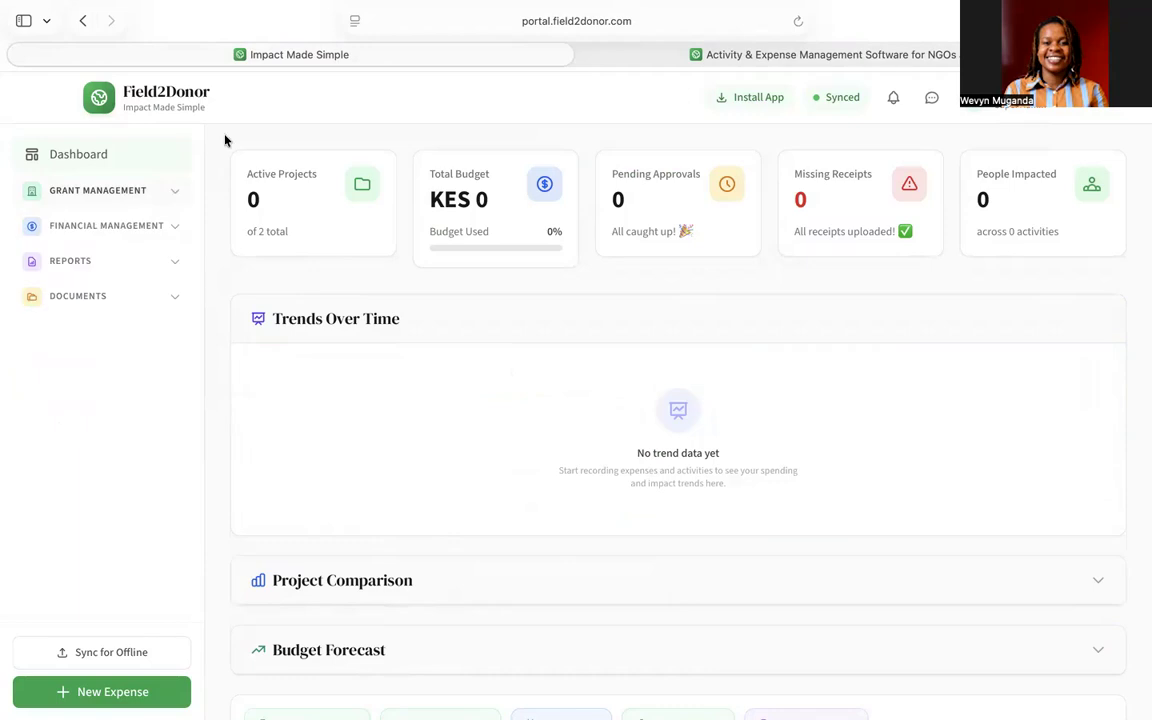
left_click(110, 192)
left_click(134, 224)
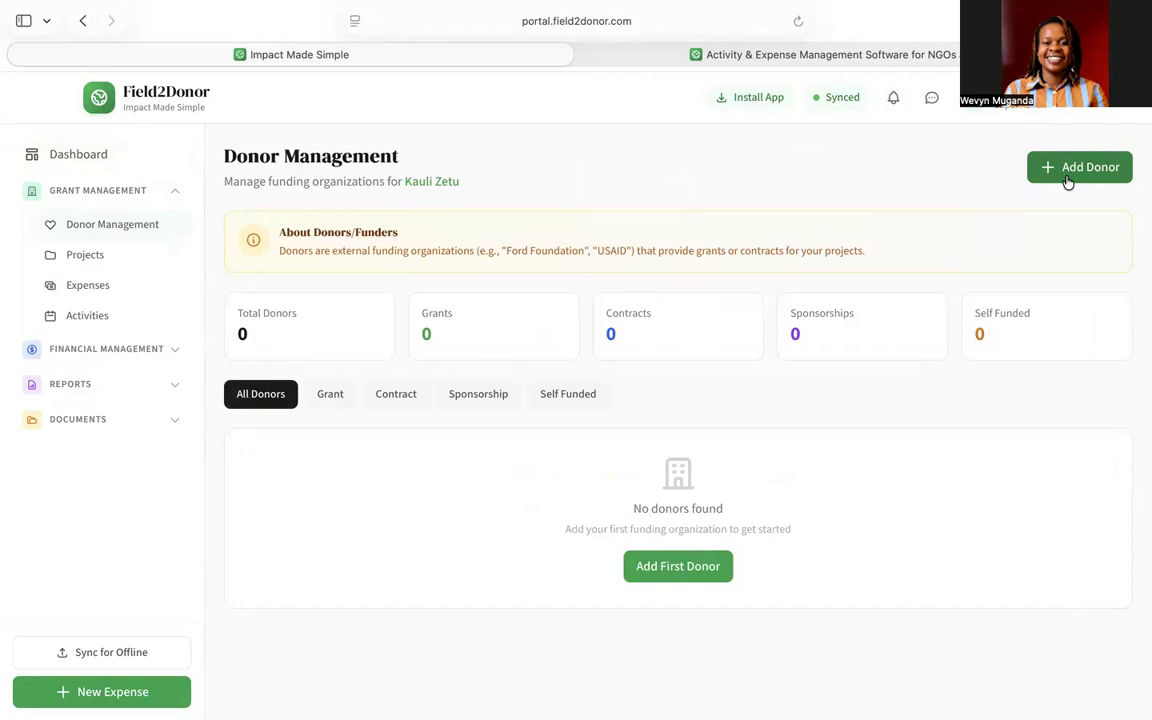
- Add donor UNESCO with Grant funding and grant reference 78921, then go to Projects
left_click(1067, 182)
left_click(658, 239)
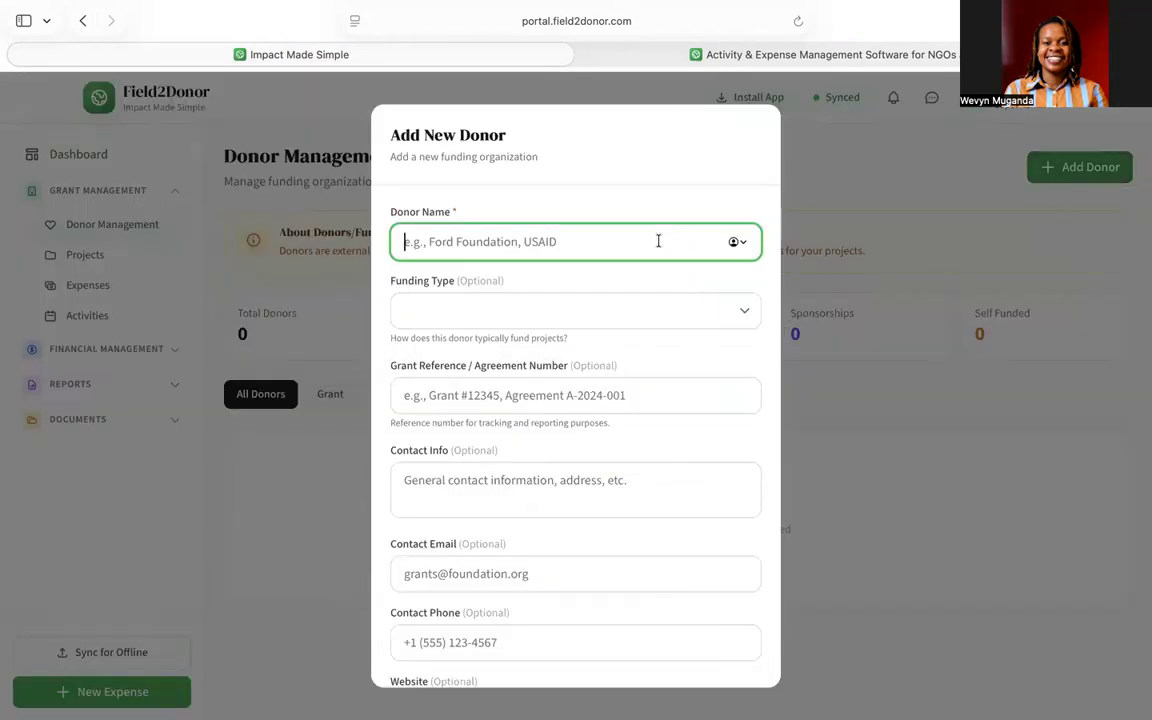
type("UNESCO")
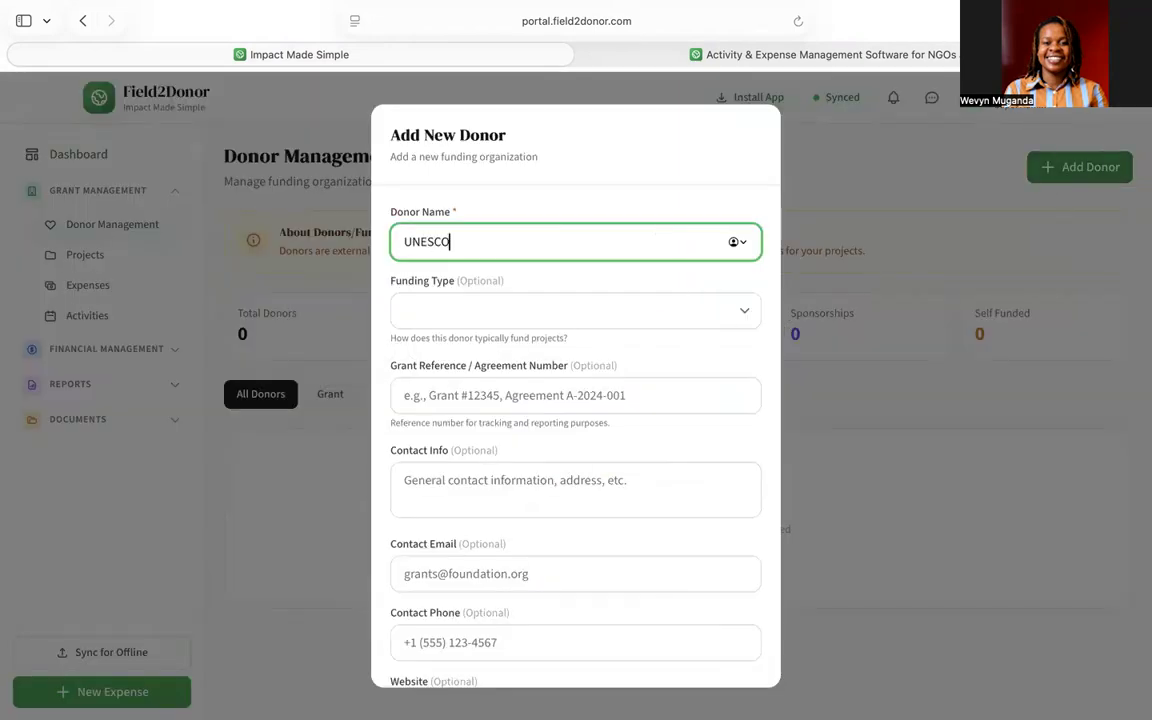
left_click(640, 323)
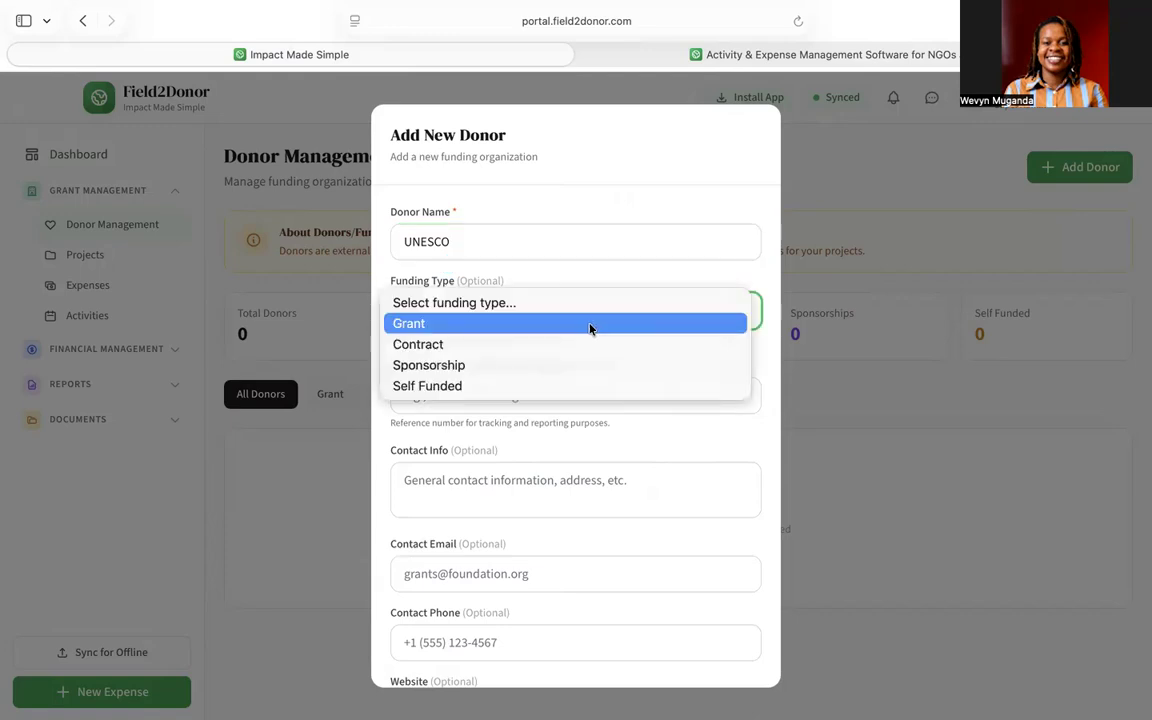
left_click(591, 326)
left_click(541, 394)
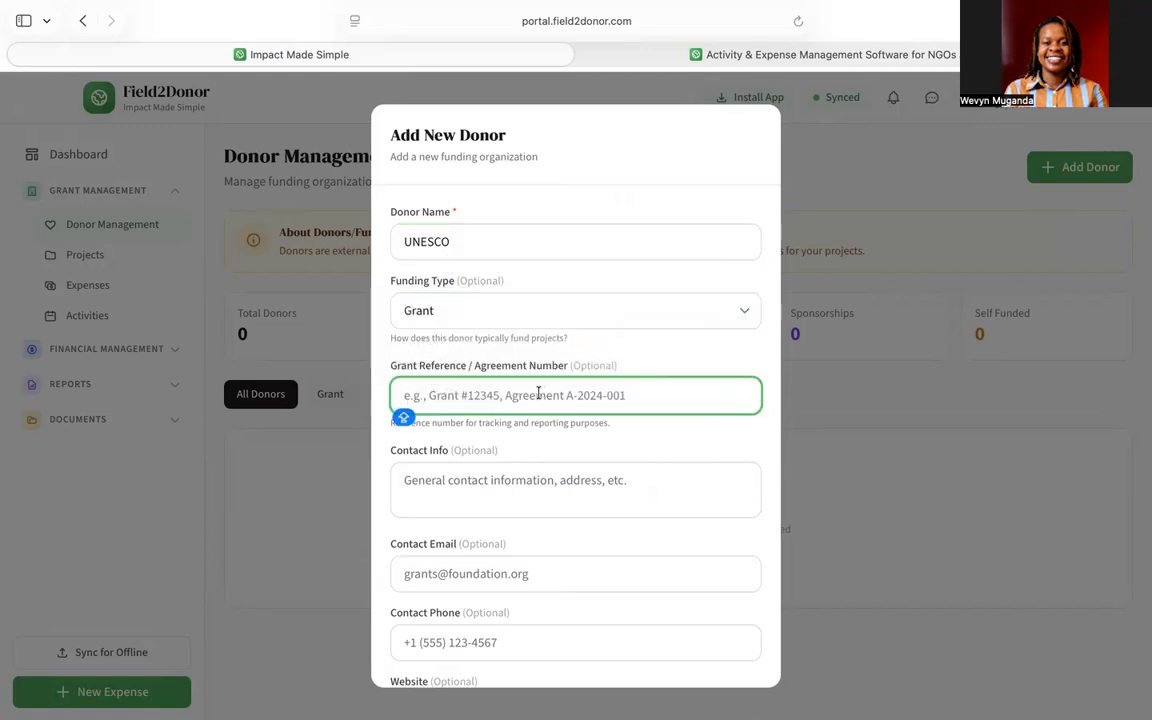
type("78921")
scroll(631, 542, "down", 3)
key("Caps_Lock")
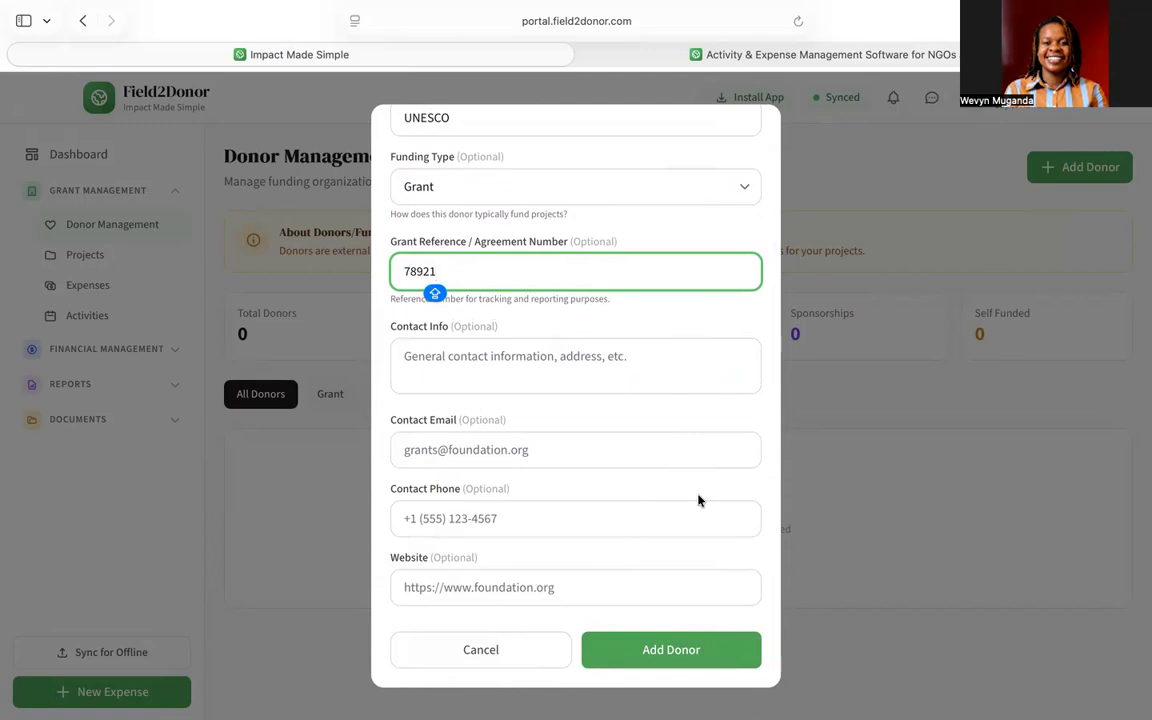
left_click(651, 652)
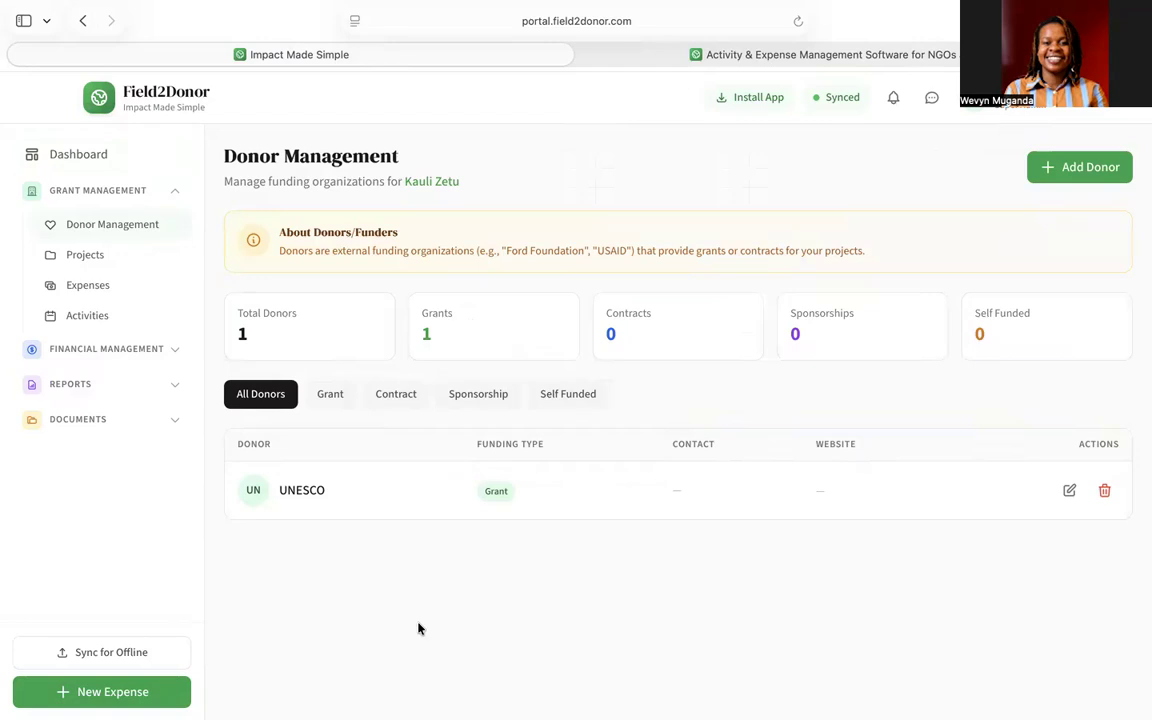
left_click(129, 259)
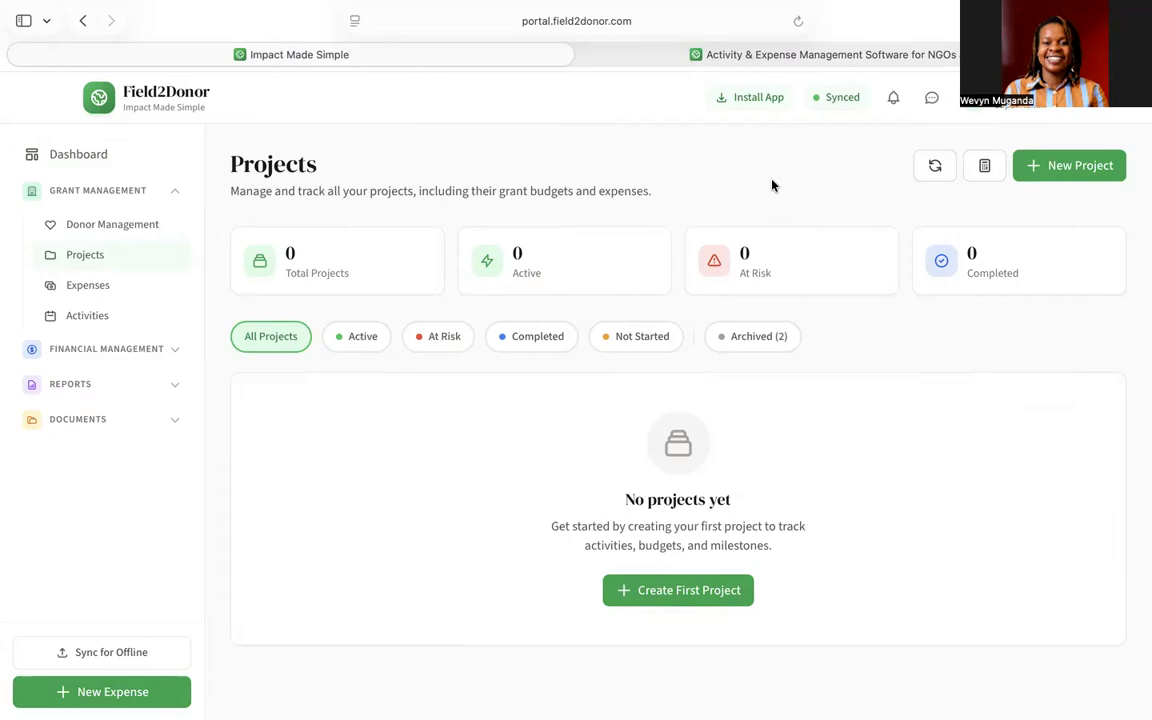
- Start a new project and look through the blank Create New Project form
left_click(1070, 179)
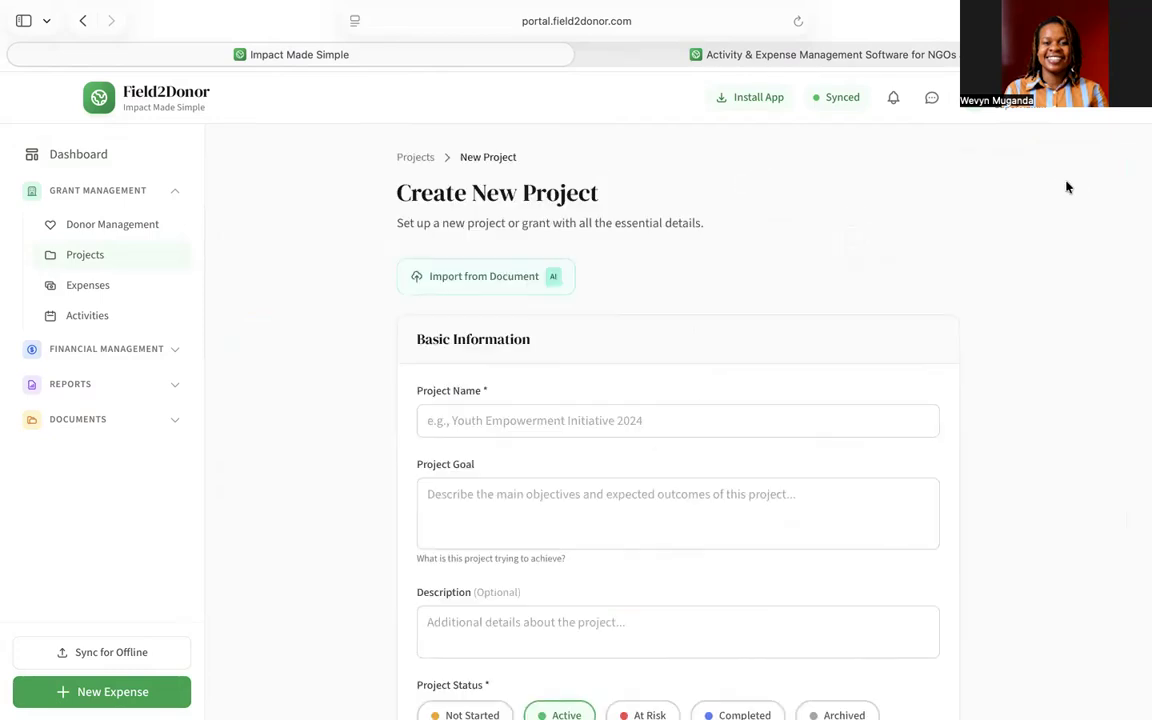
scroll(751, 253, "down", 3)
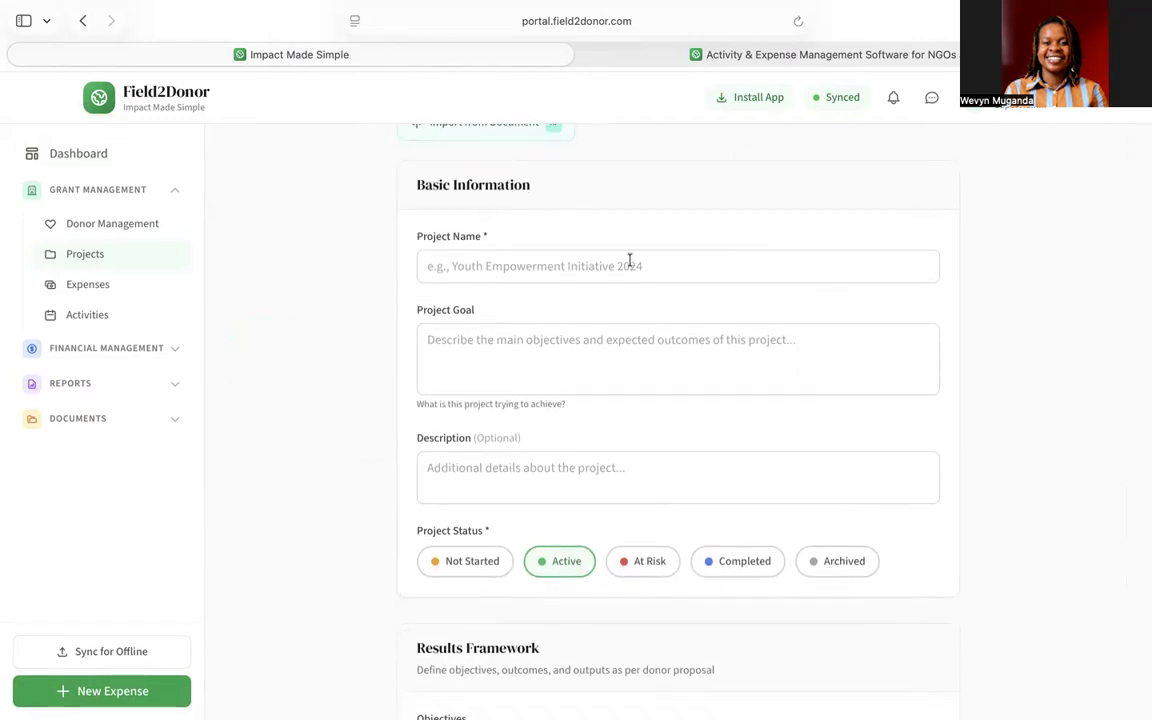
scroll(629, 262, "down", 7)
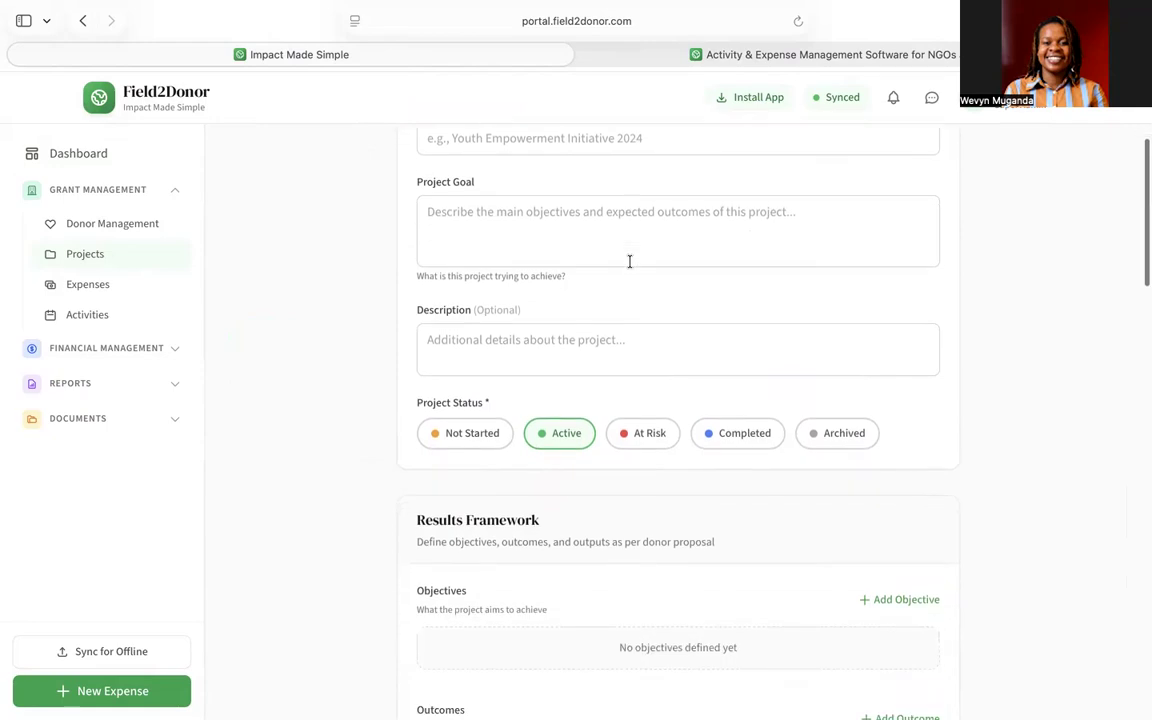
scroll(629, 262, "down", 9)
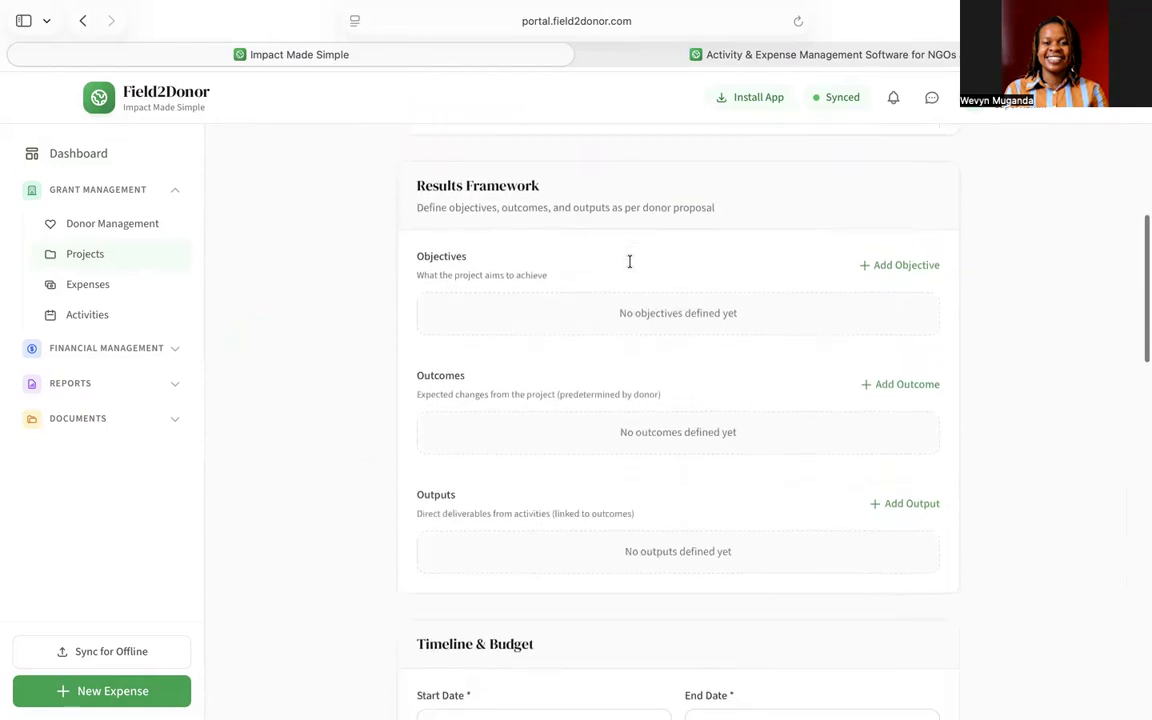
scroll(629, 262, "down", 10)
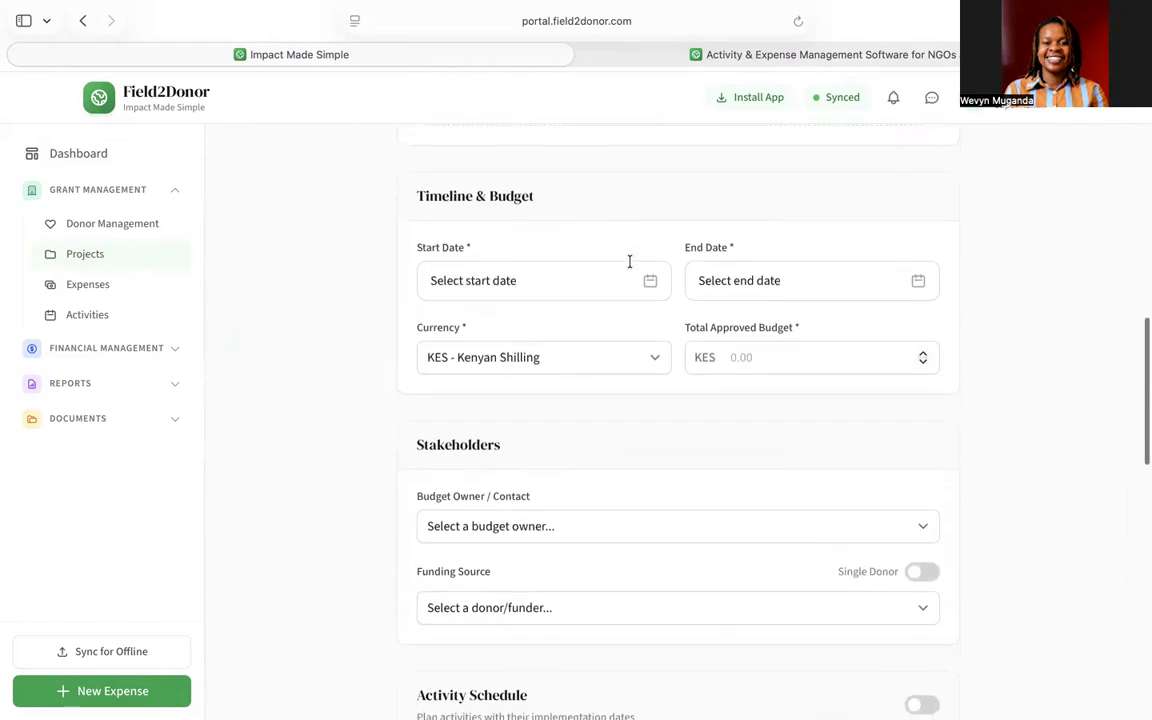
scroll(629, 262, "down", 4)
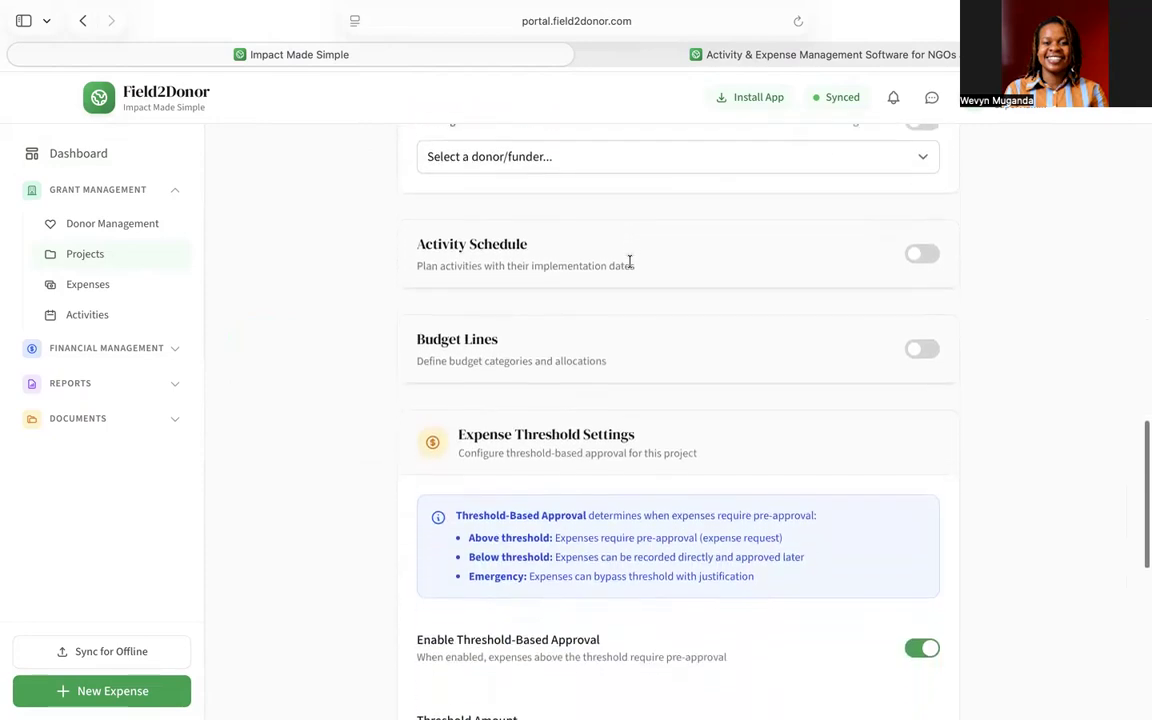
scroll(629, 262, "down", 7)
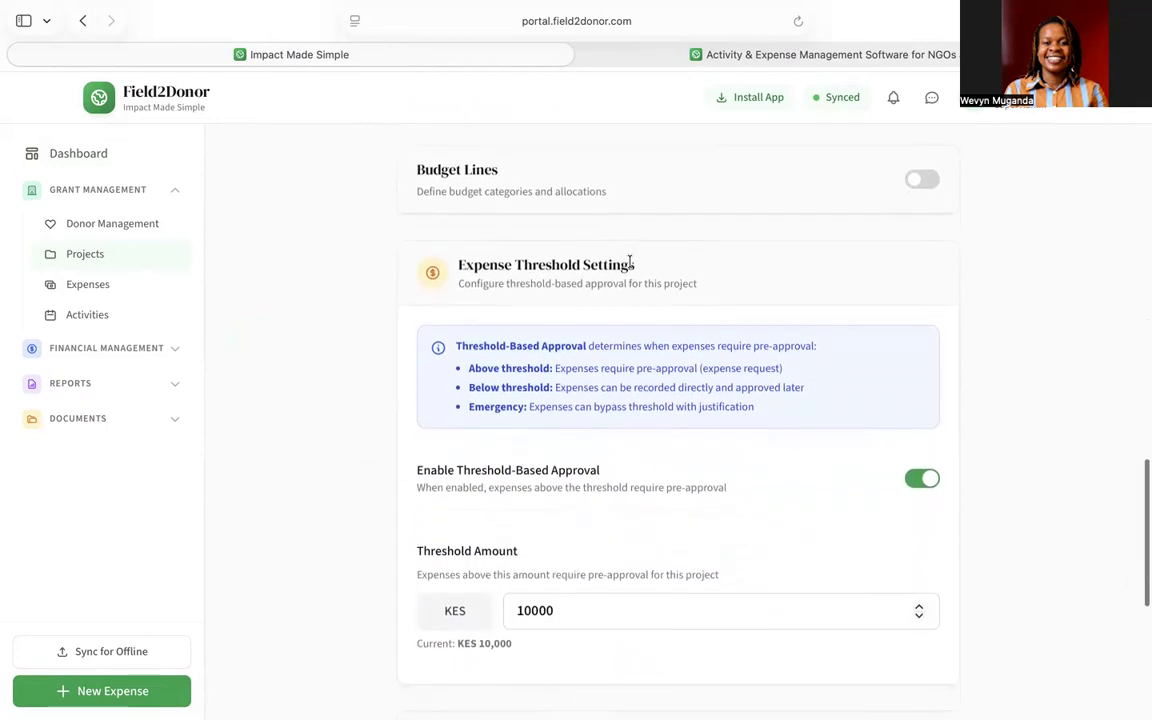
scroll(629, 262, "up", 2)
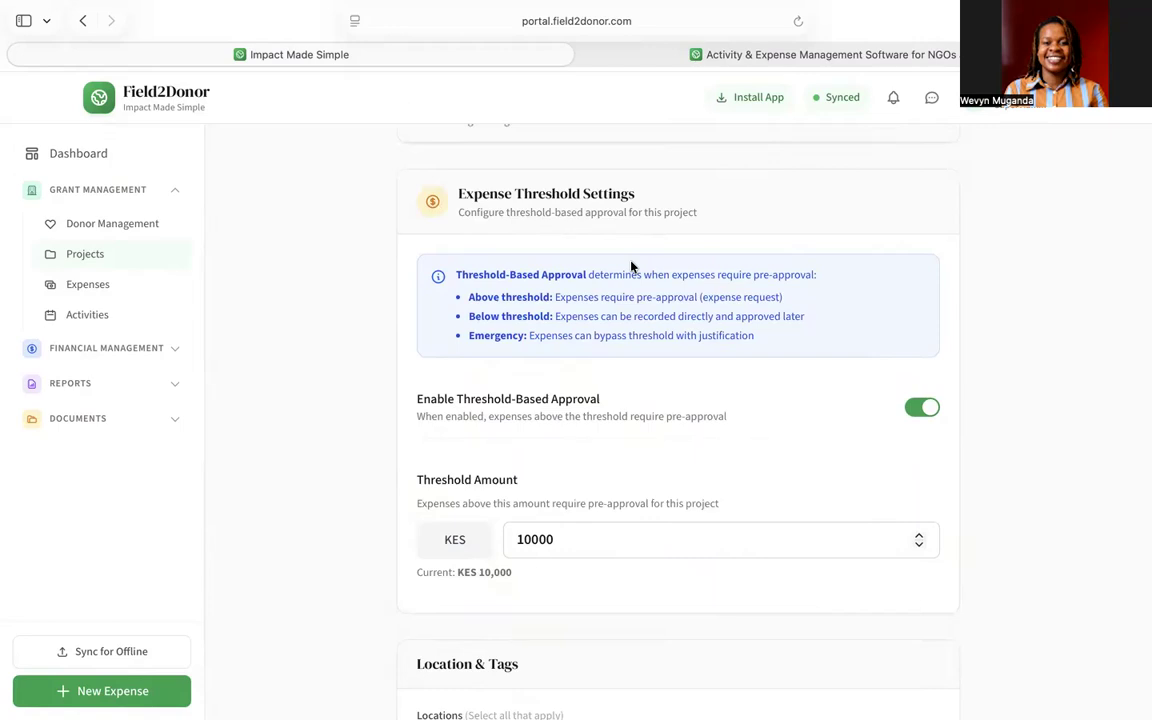
scroll(631, 266, "down", 8)
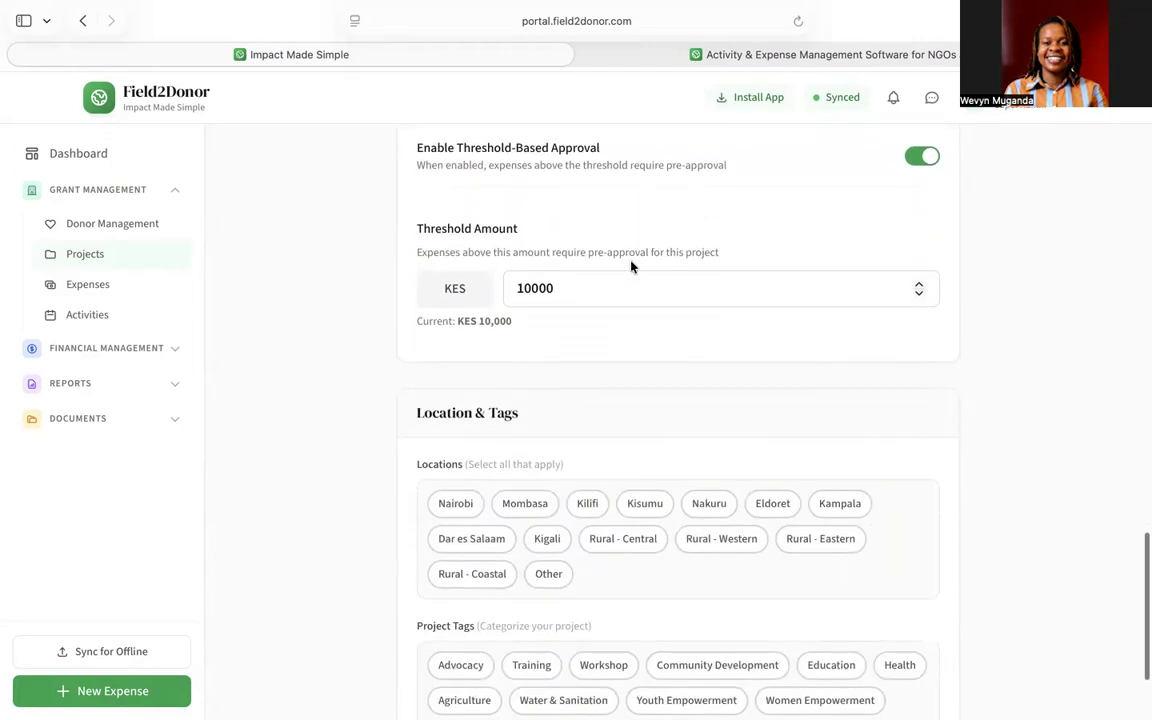
scroll(631, 266, "down", 2)
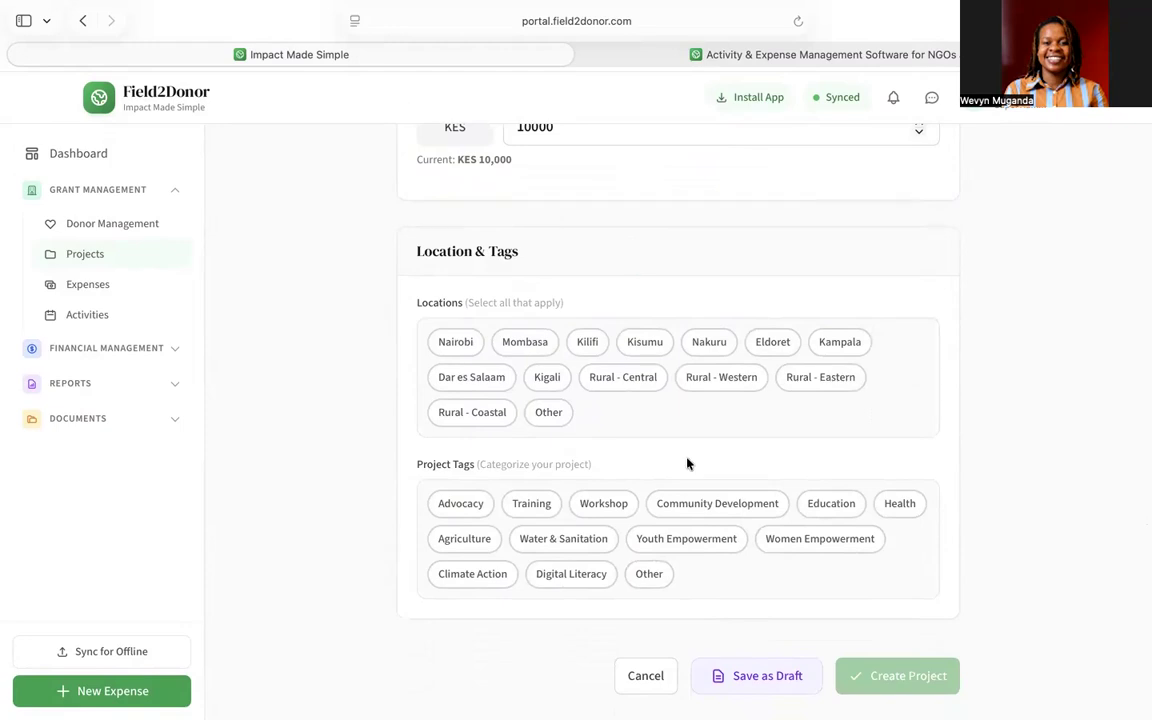
scroll(684, 453, "up", 20)
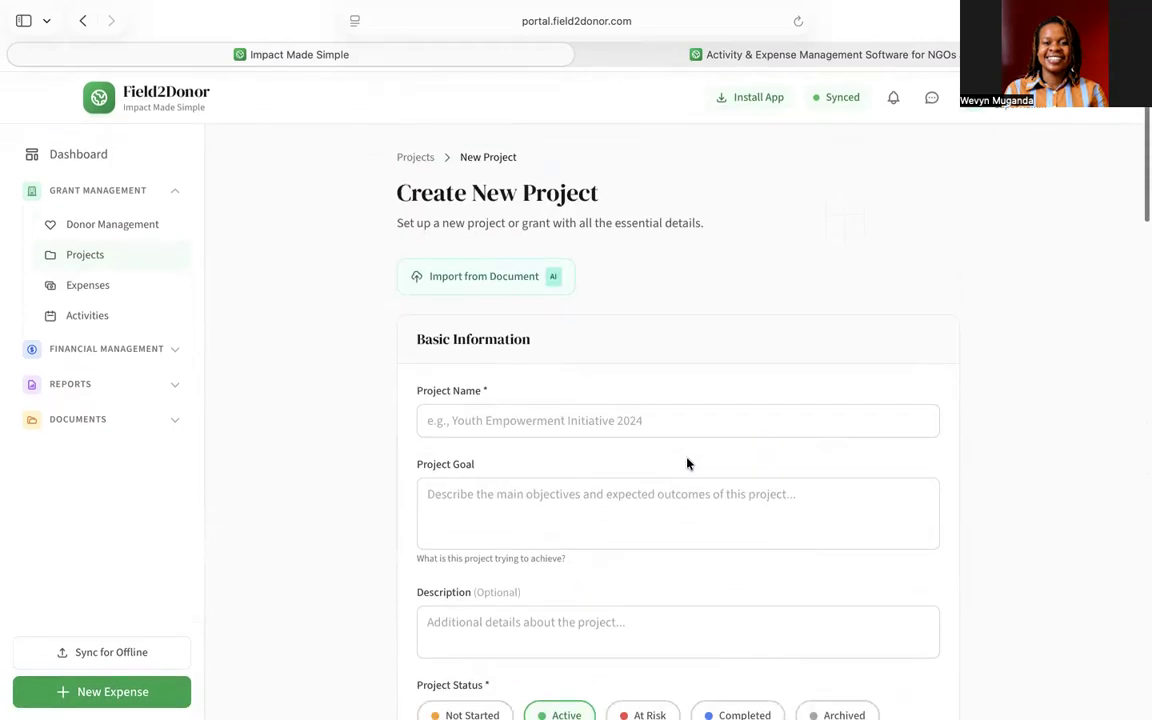
- AI-extract the UNESCO proposal document and confirm importing the Play for Peace details
left_click(496, 286)
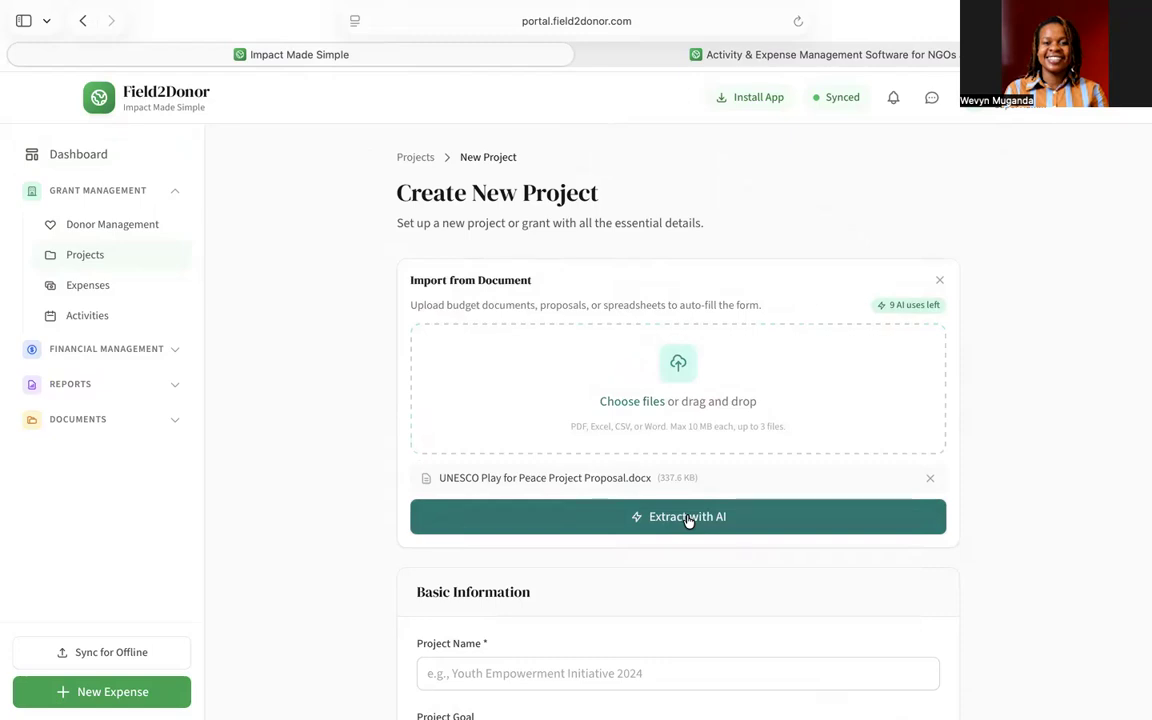
left_click(688, 517)
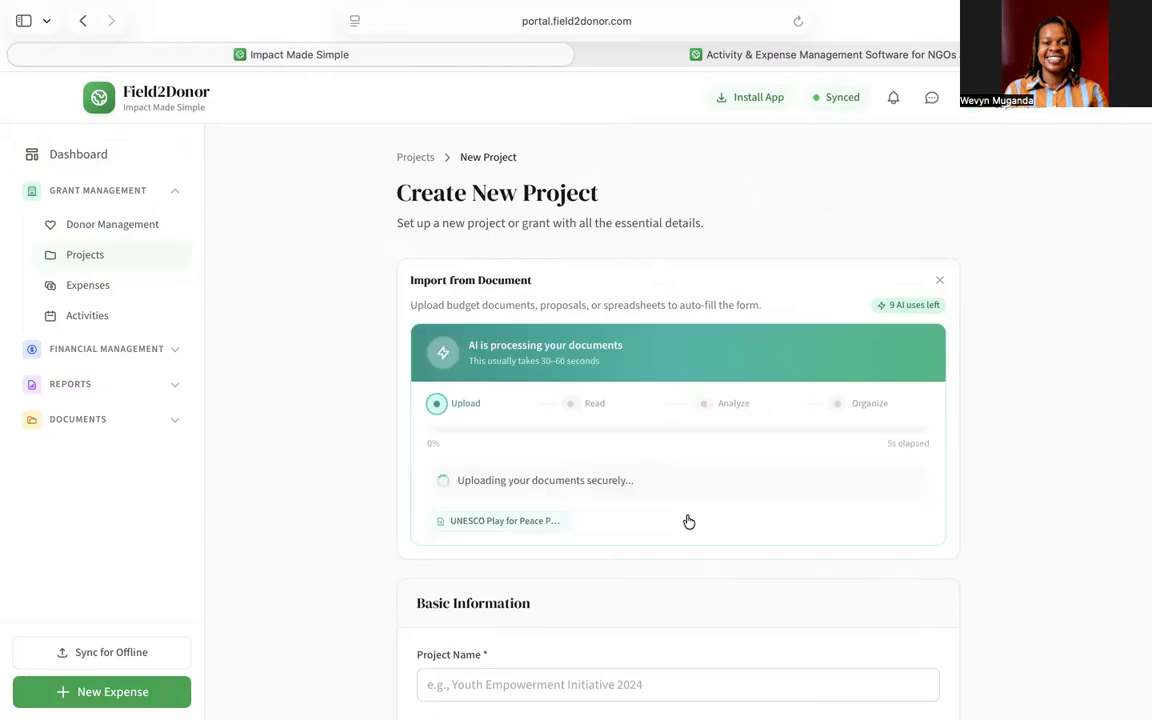
scroll(688, 520, "down", 2)
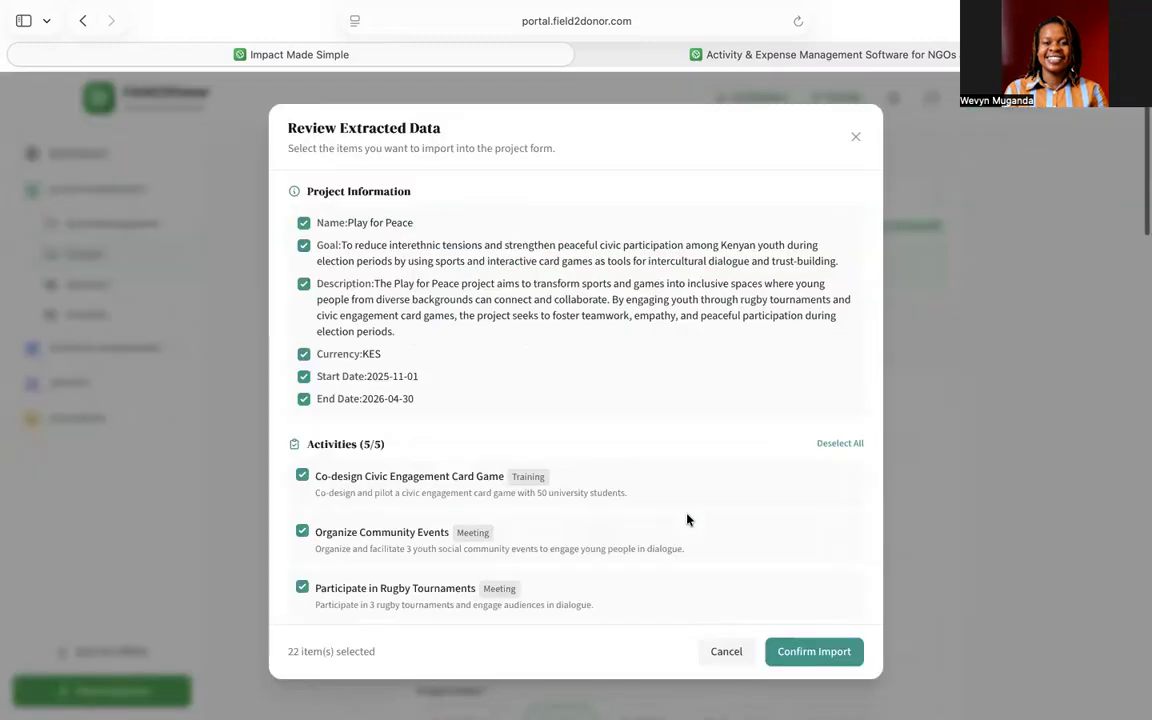
scroll(687, 520, "down", 1)
scroll(687, 520, "up", 1)
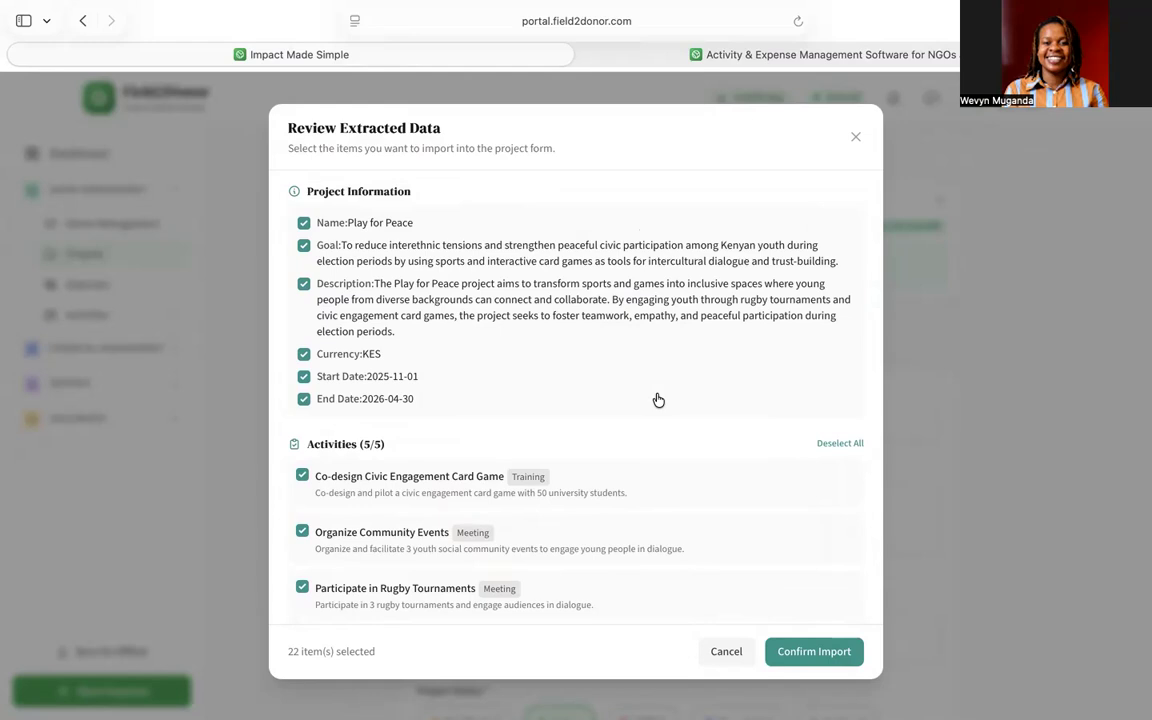
scroll(658, 400, "down", 3)
scroll(658, 400, "down", 5)
scroll(658, 400, "down", 9)
scroll(658, 400, "down", 4)
scroll(658, 400, "down", 4)
scroll(658, 400, "down", 4)
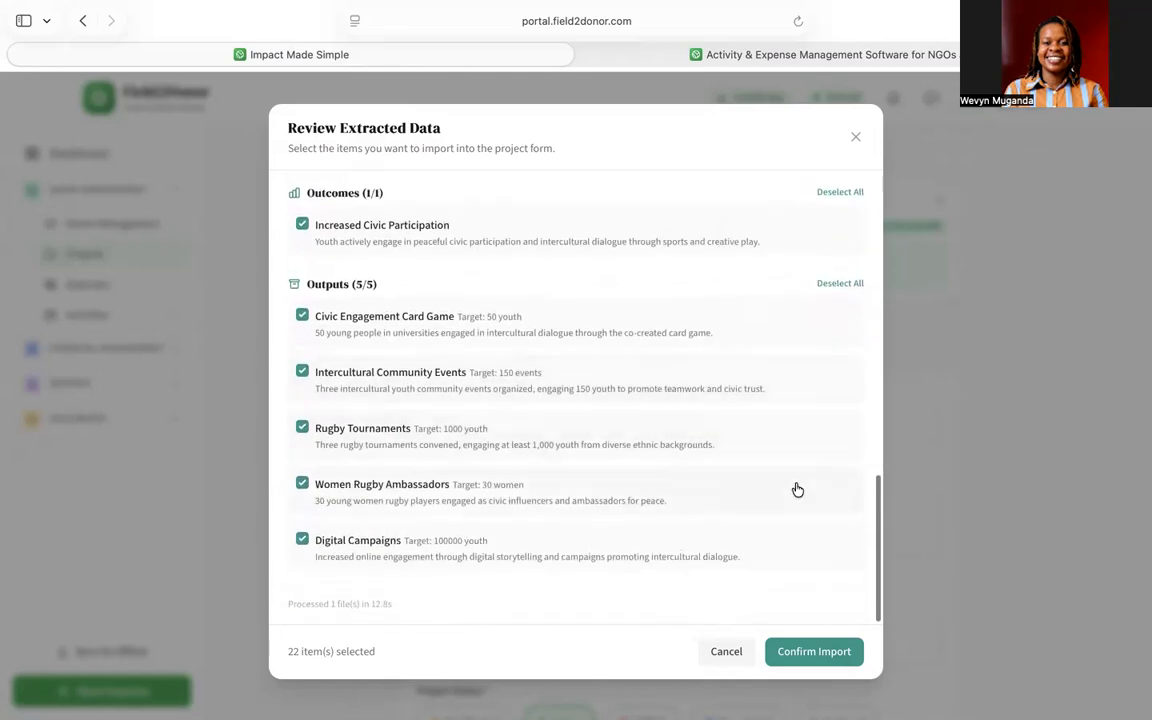
left_click(811, 655)
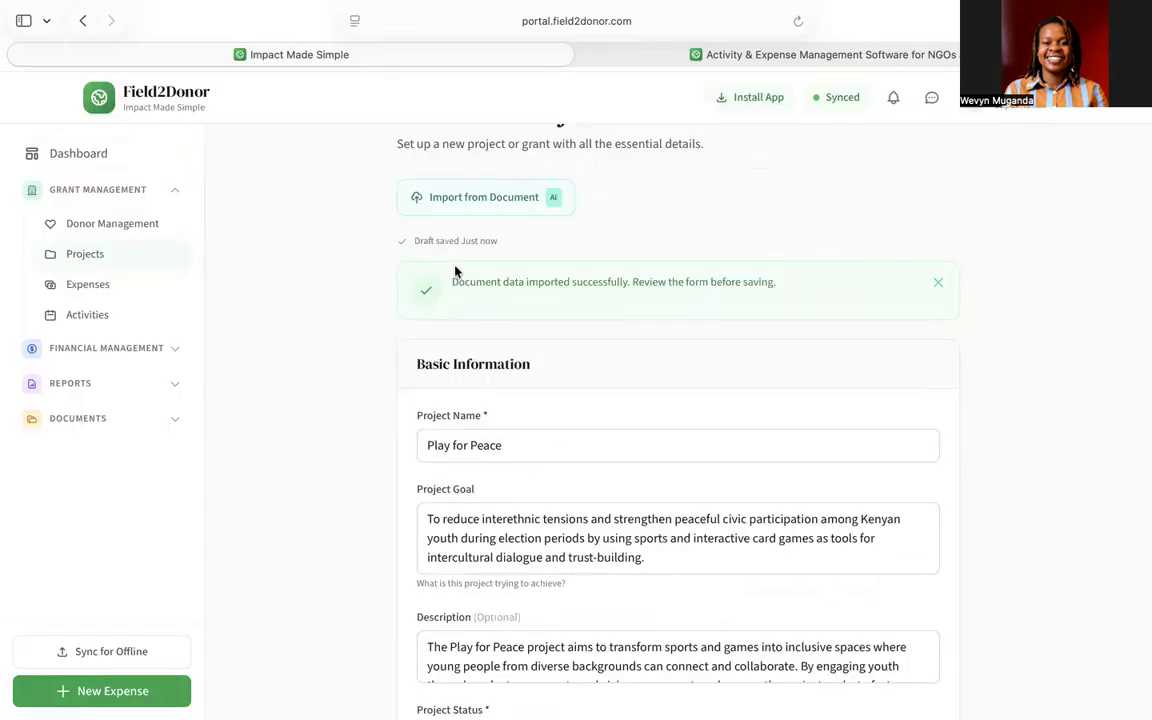
- Attach the UNESCO budget spreadsheet for AI extraction of budget, dates and budget lines
left_click(458, 198)
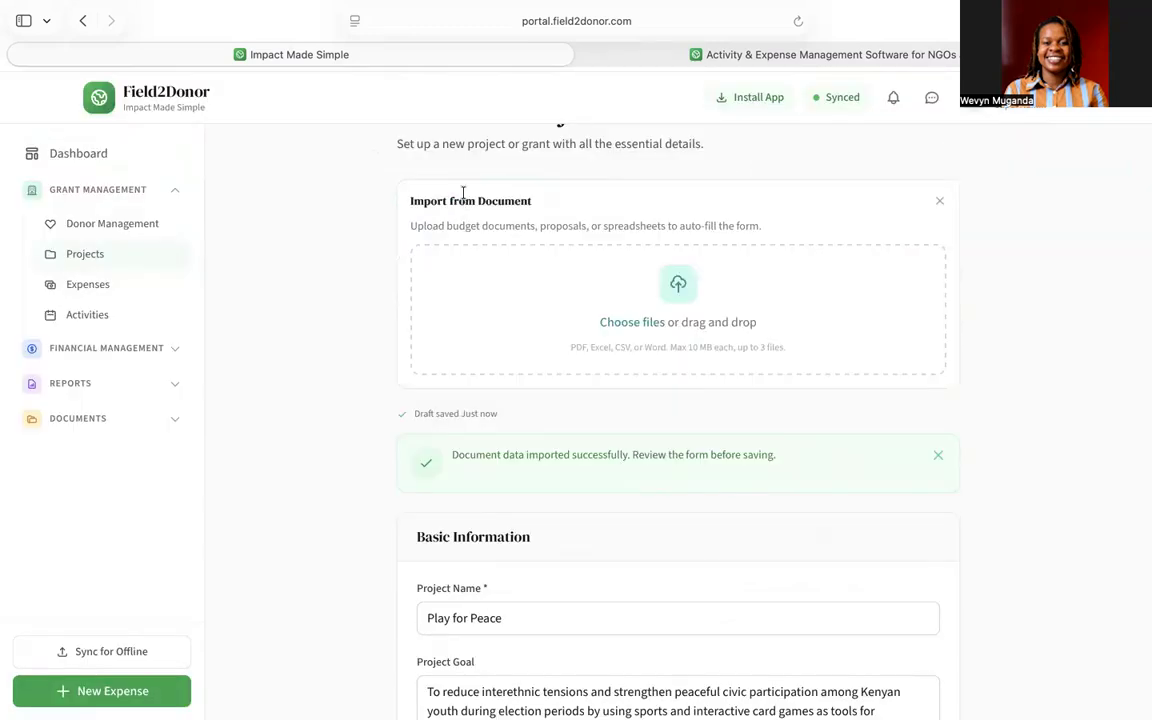
left_click(644, 330)
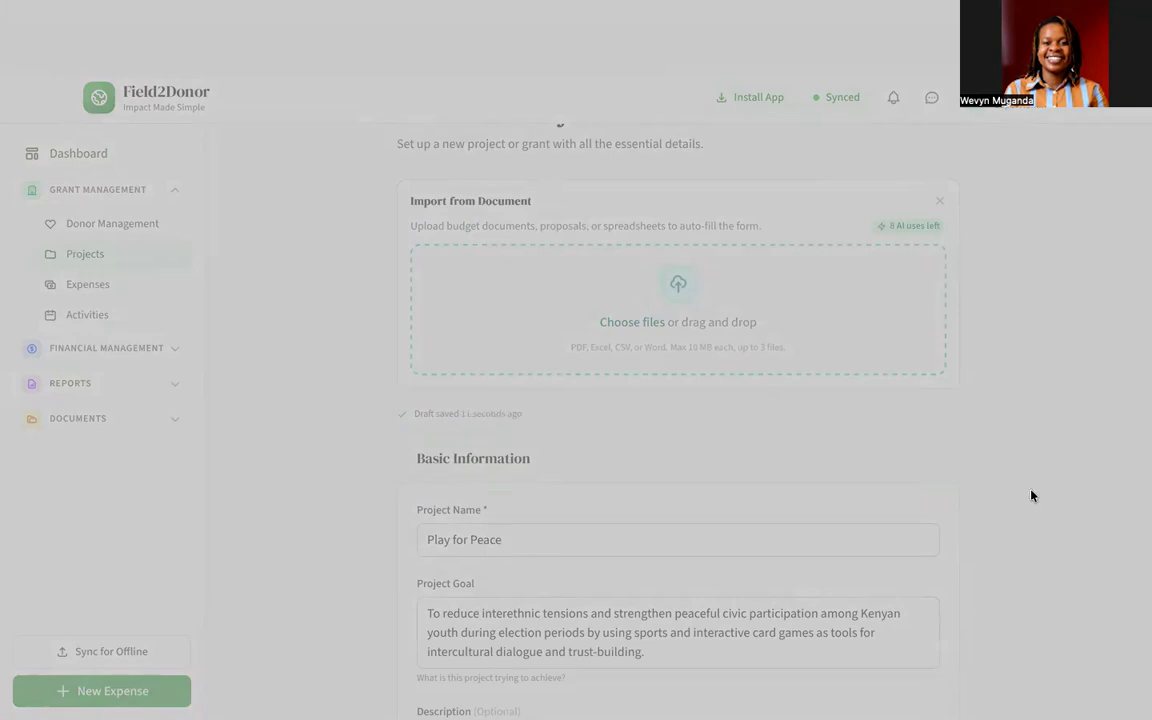
left_click(1030, 517)
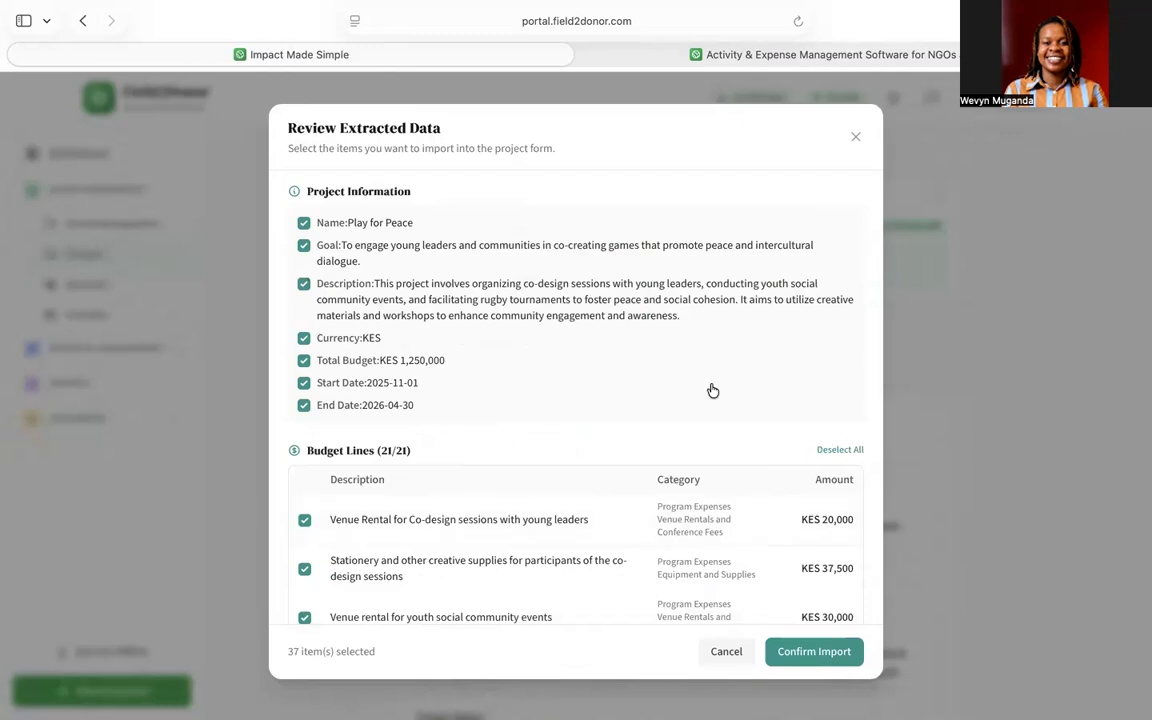
- Deselect both extracted objectives and import the remaining spreadsheet data into the form
scroll(715, 508, "down", 5)
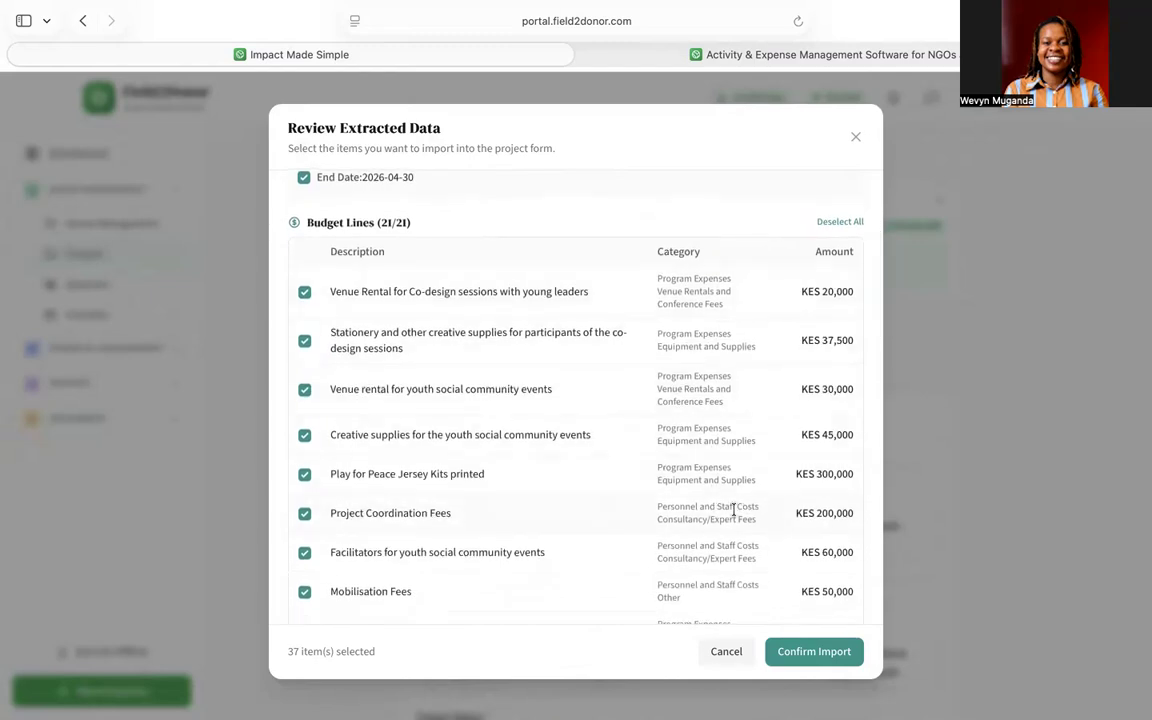
scroll(733, 510, "down", 2)
scroll(733, 510, "down", 10)
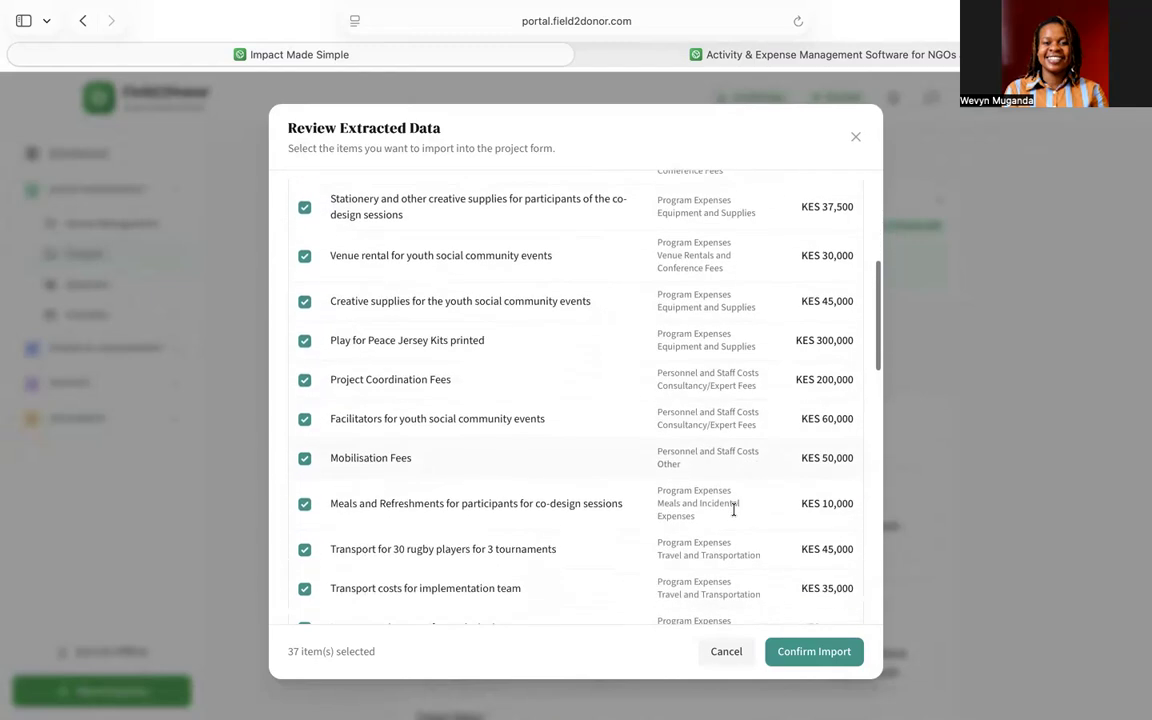
scroll(733, 510, "down", 11)
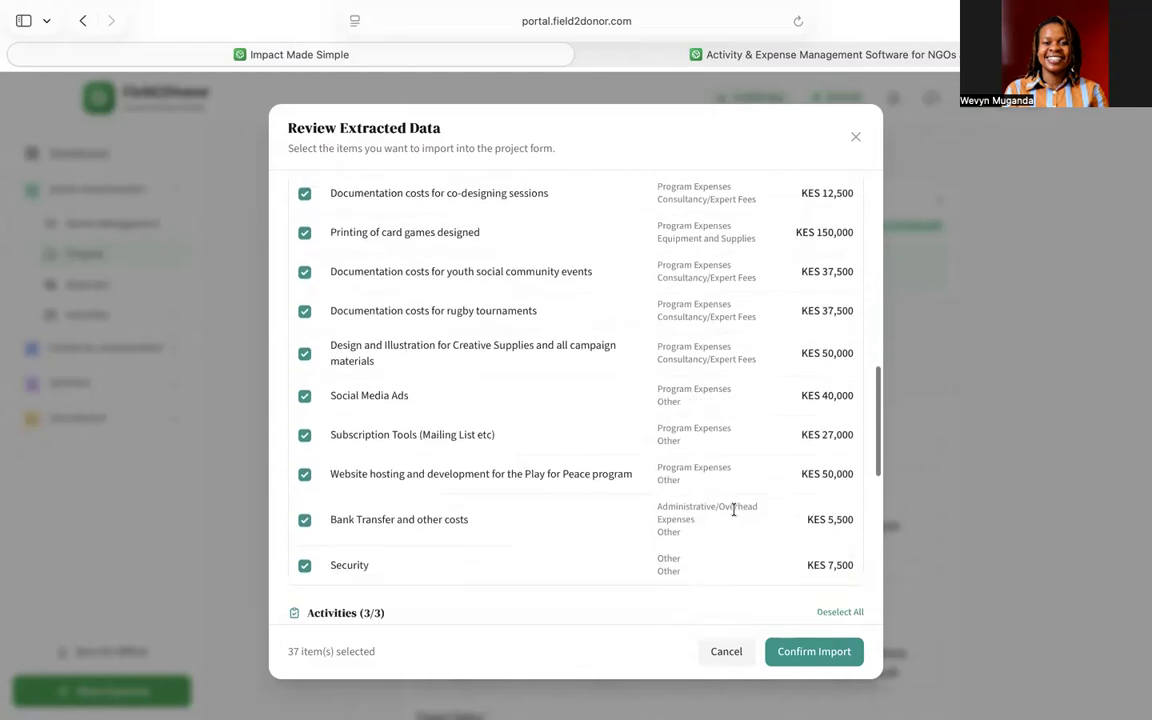
scroll(733, 510, "down", 4)
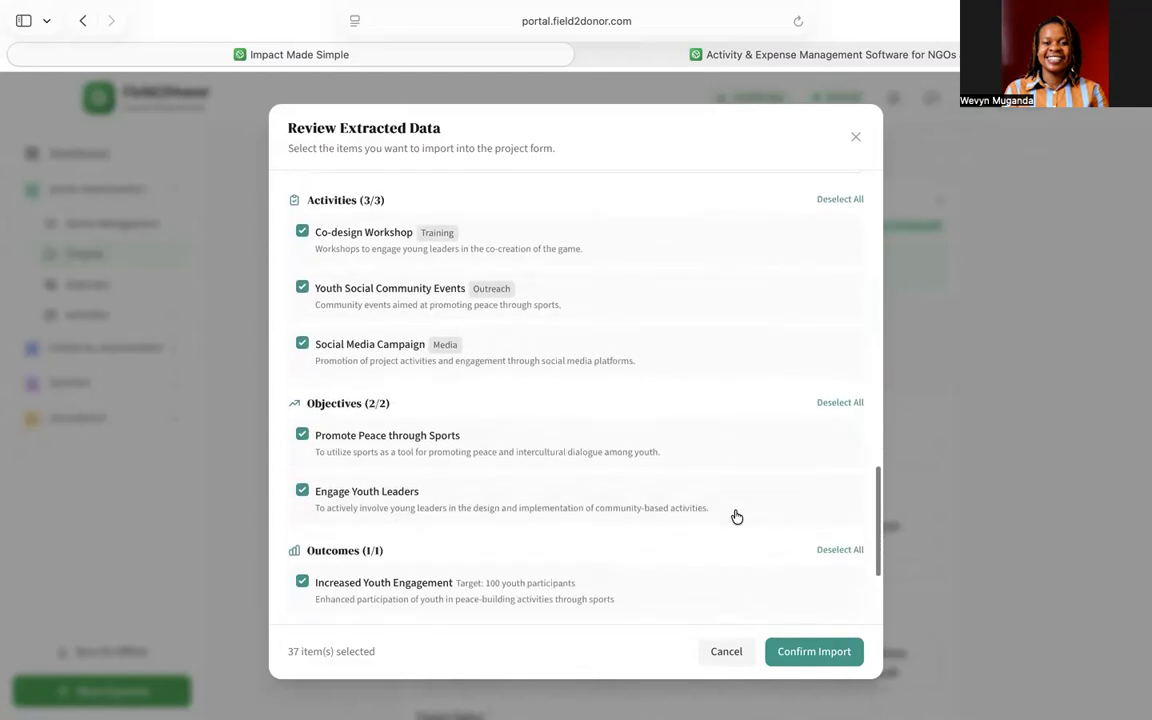
scroll(736, 516, "down", 2)
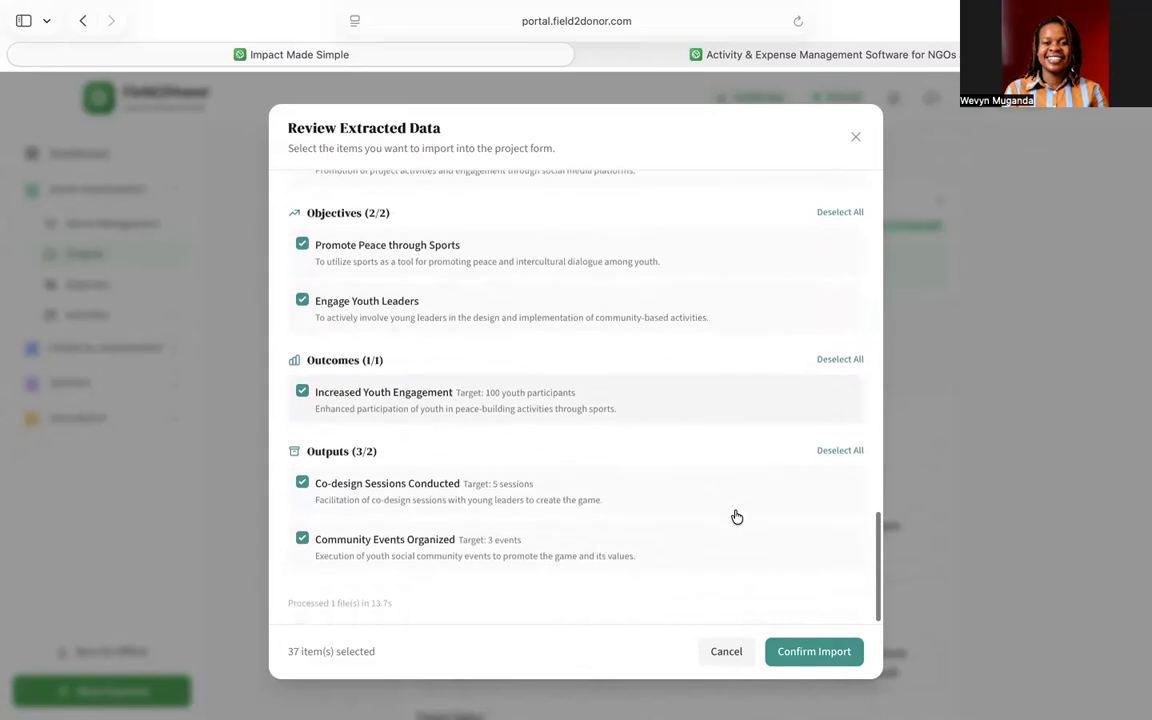
scroll(695, 491, "up", 3)
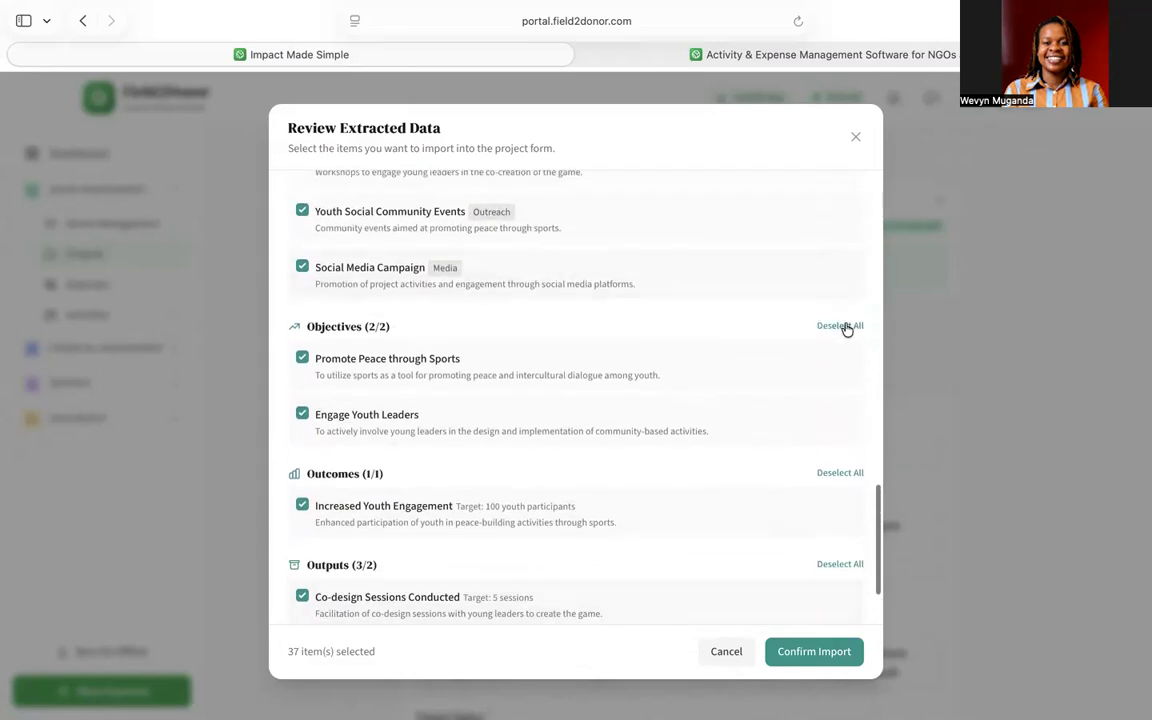
left_click(843, 326)
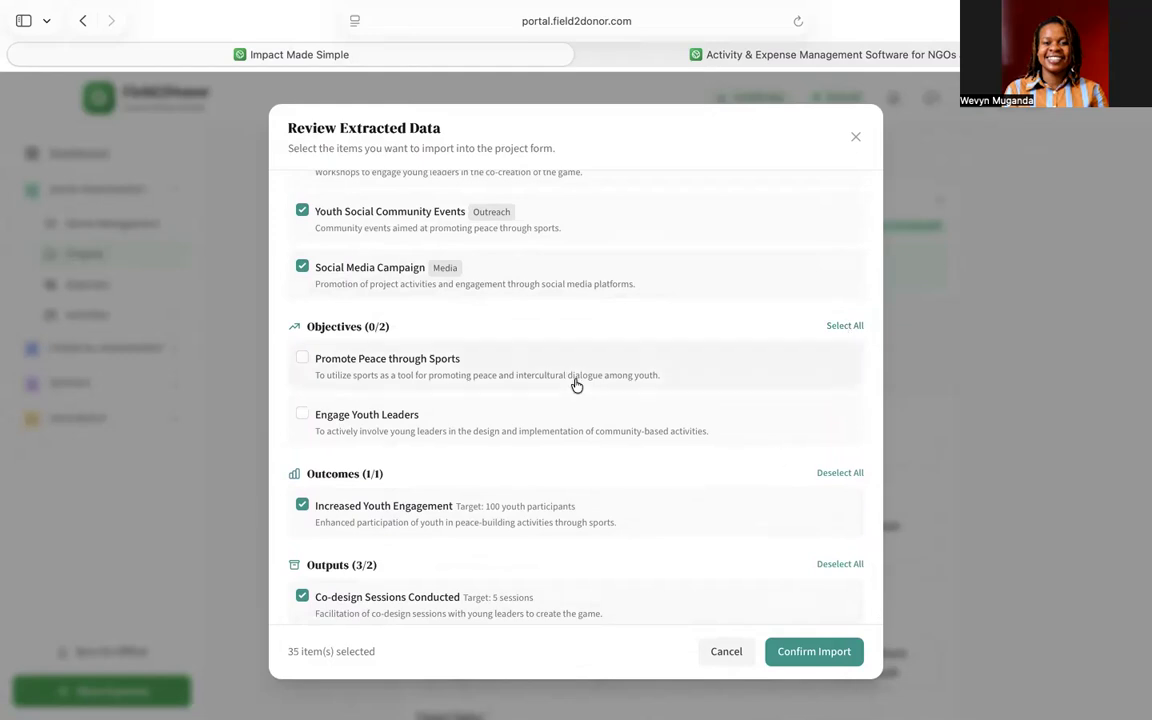
scroll(576, 385, "down", 3)
scroll(576, 385, "up", 4)
scroll(576, 385, "up", 5)
left_click(808, 650)
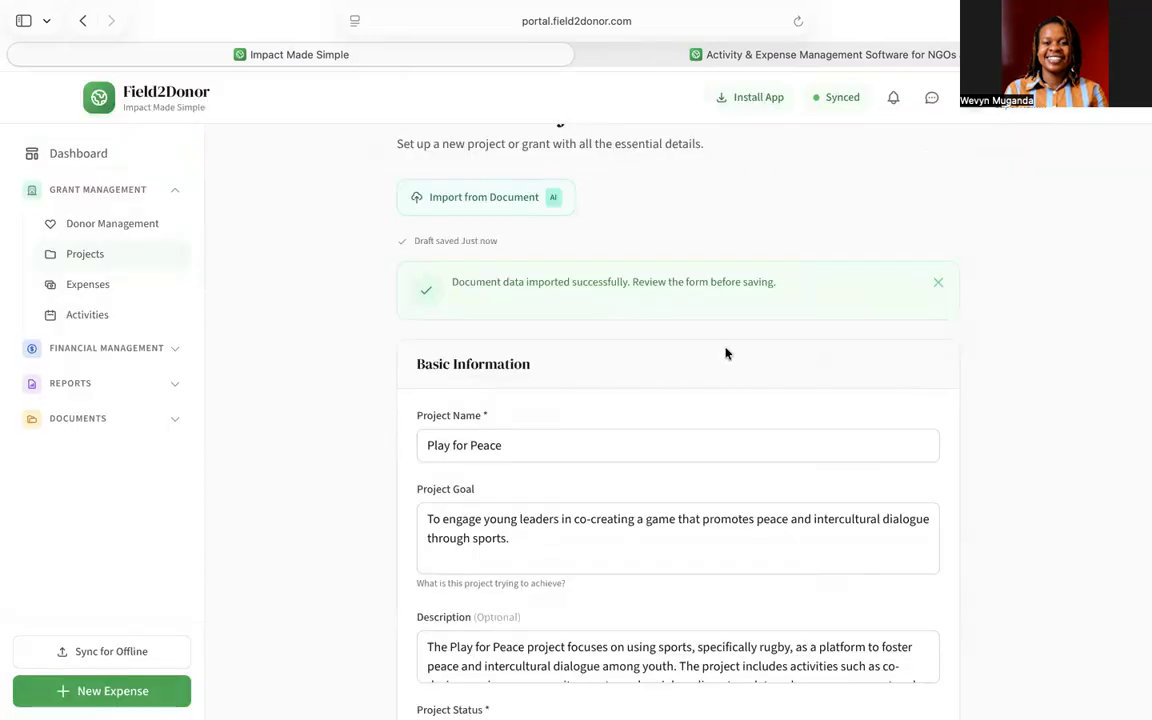
- Delete the Increased Youth Engagement outcome card, leaving one outcome
scroll(726, 353, "down", 5)
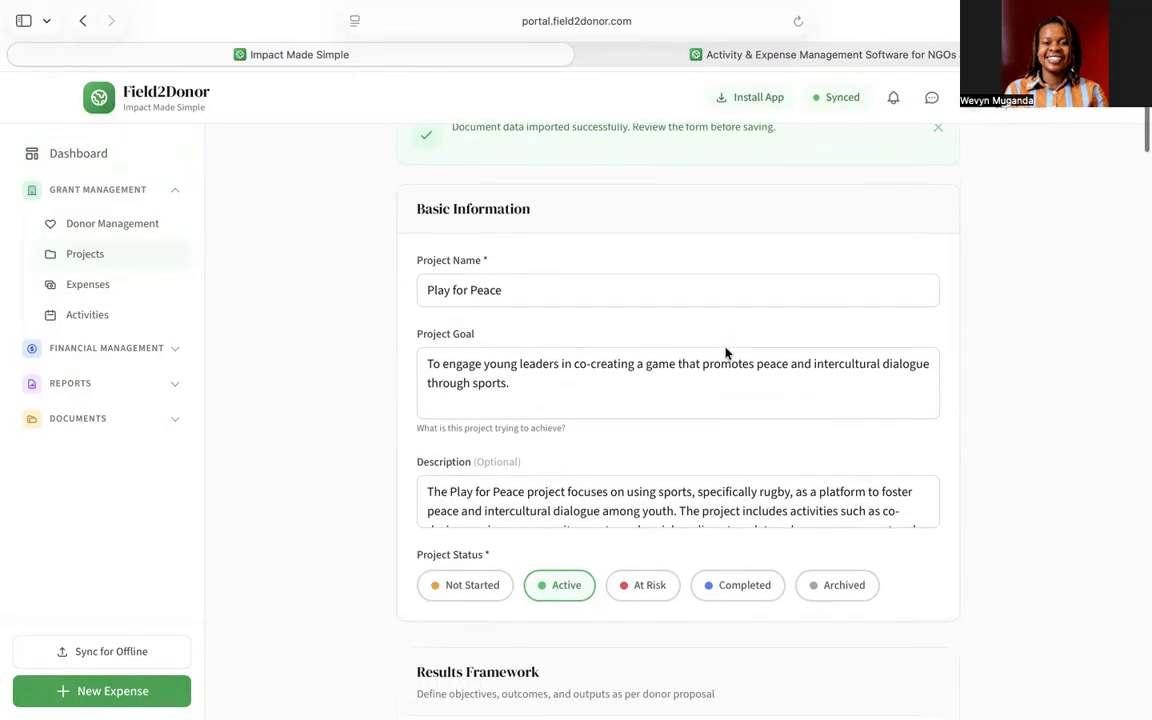
scroll(726, 353, "down", 3)
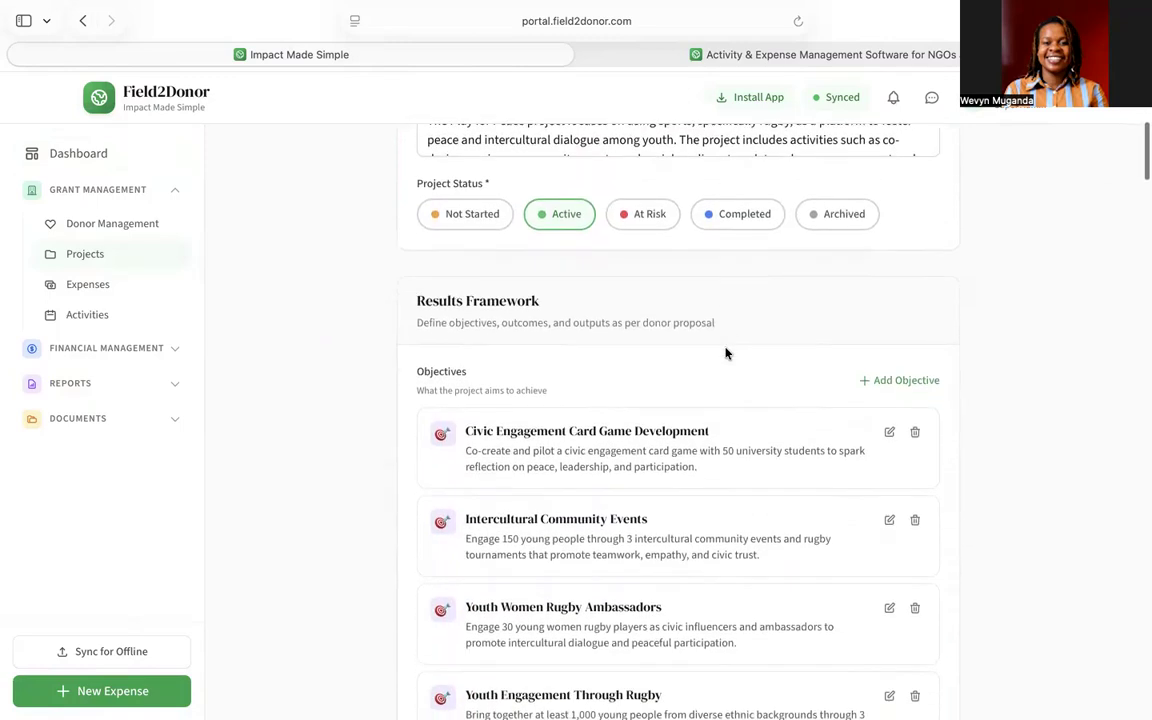
scroll(726, 353, "down", 6)
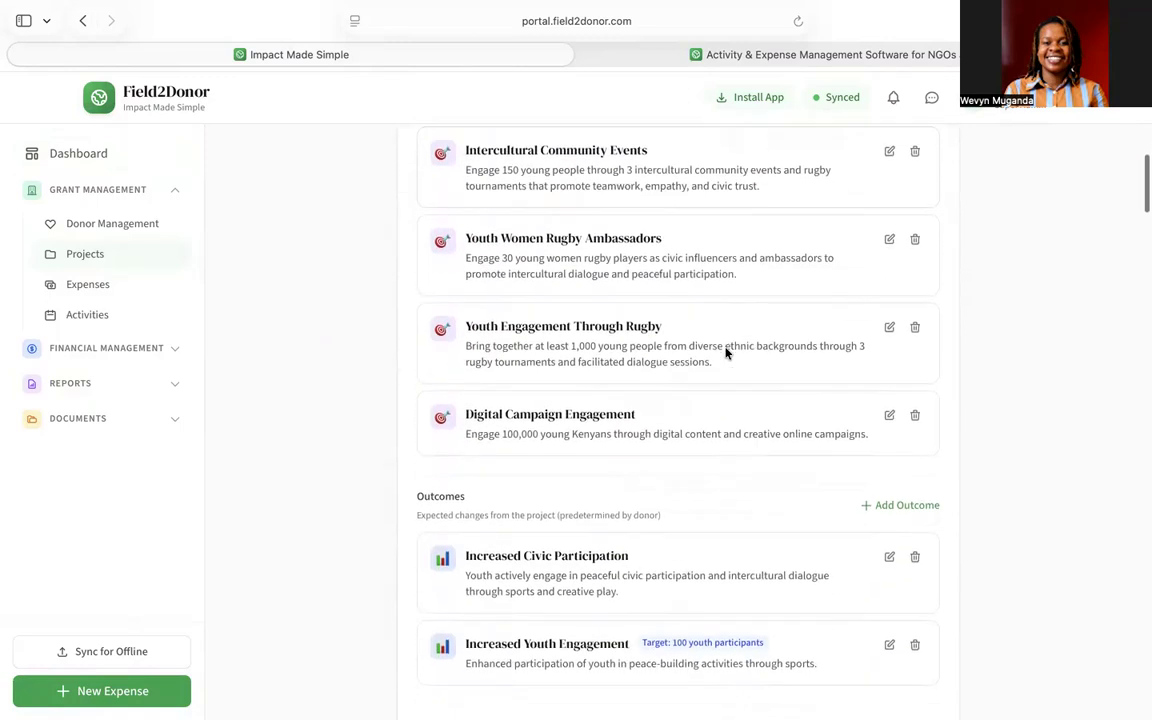
scroll(726, 353, "down", 2)
scroll(725, 353, "up", 1)
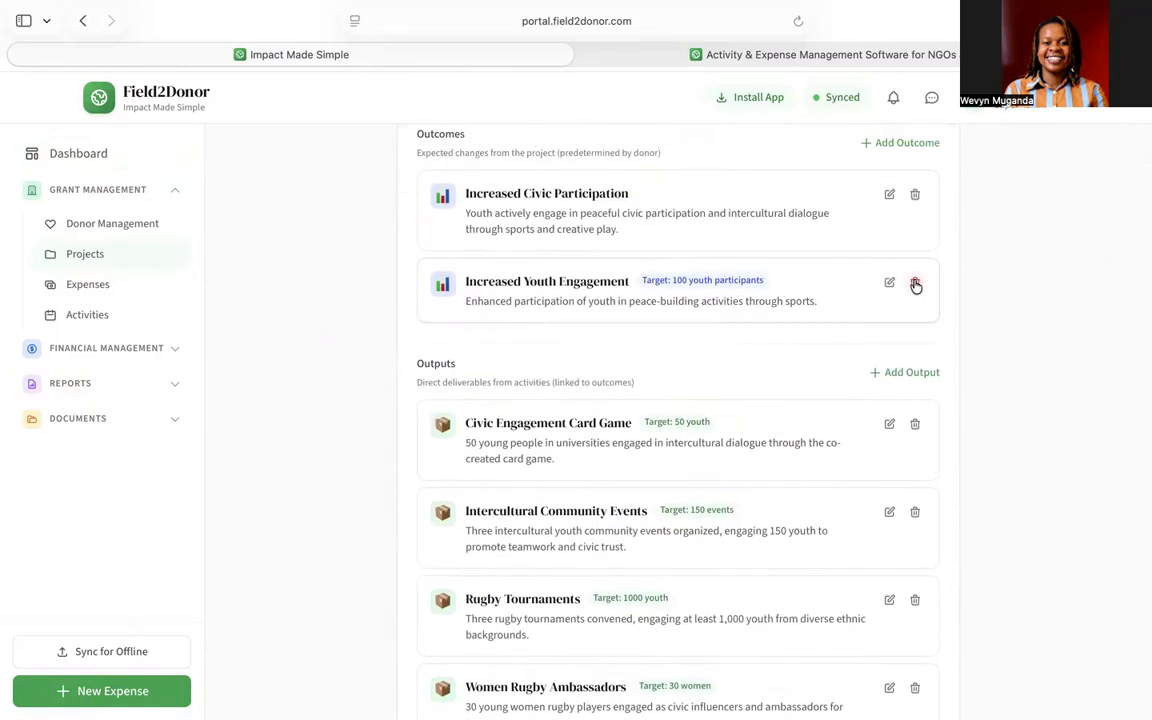
left_click(915, 284)
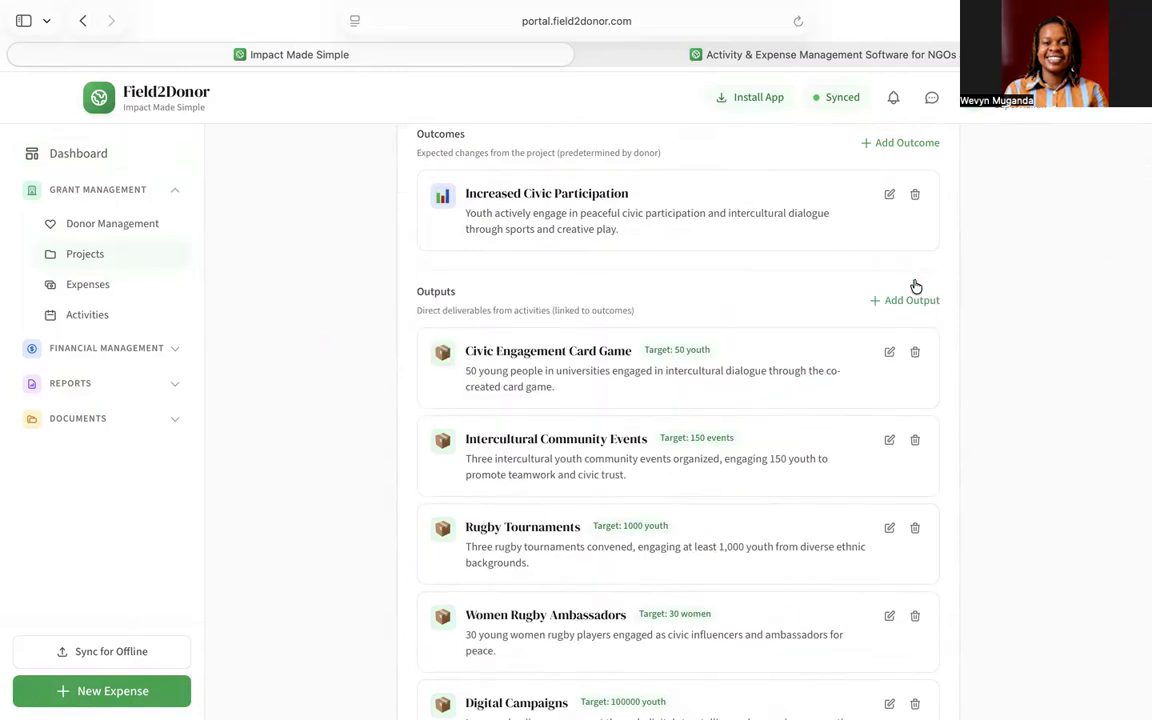
scroll(609, 345, "down", 5)
scroll(609, 345, "down", 9)
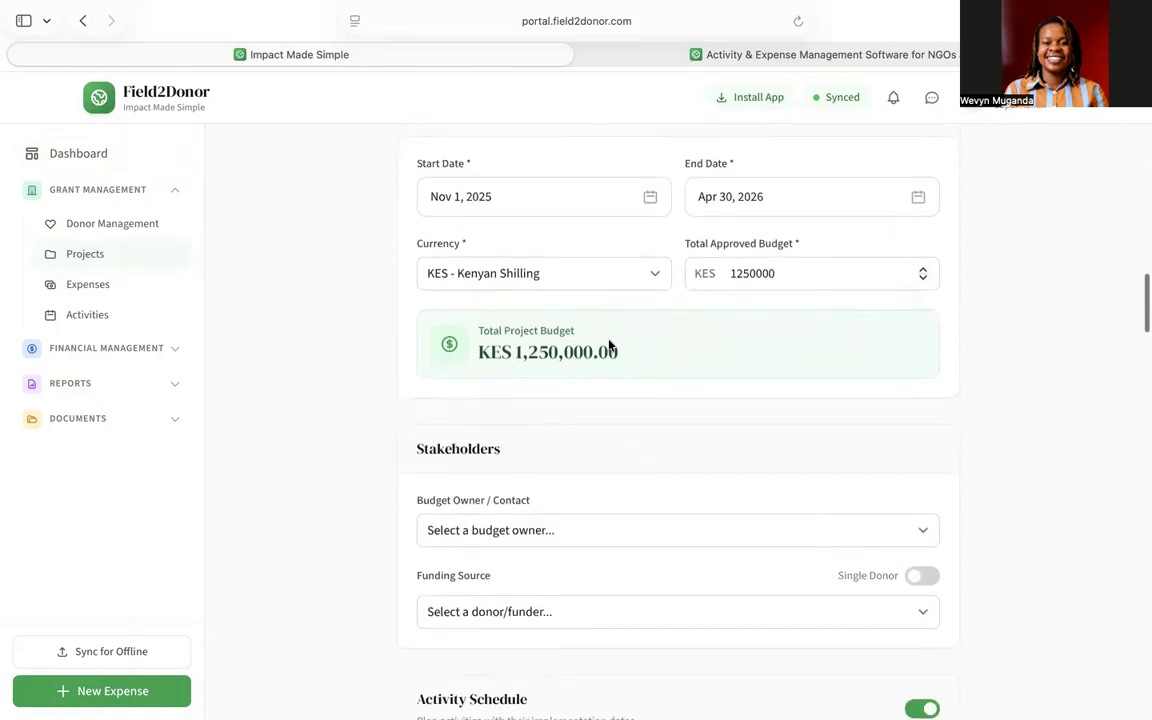
scroll(761, 501, "down", 5)
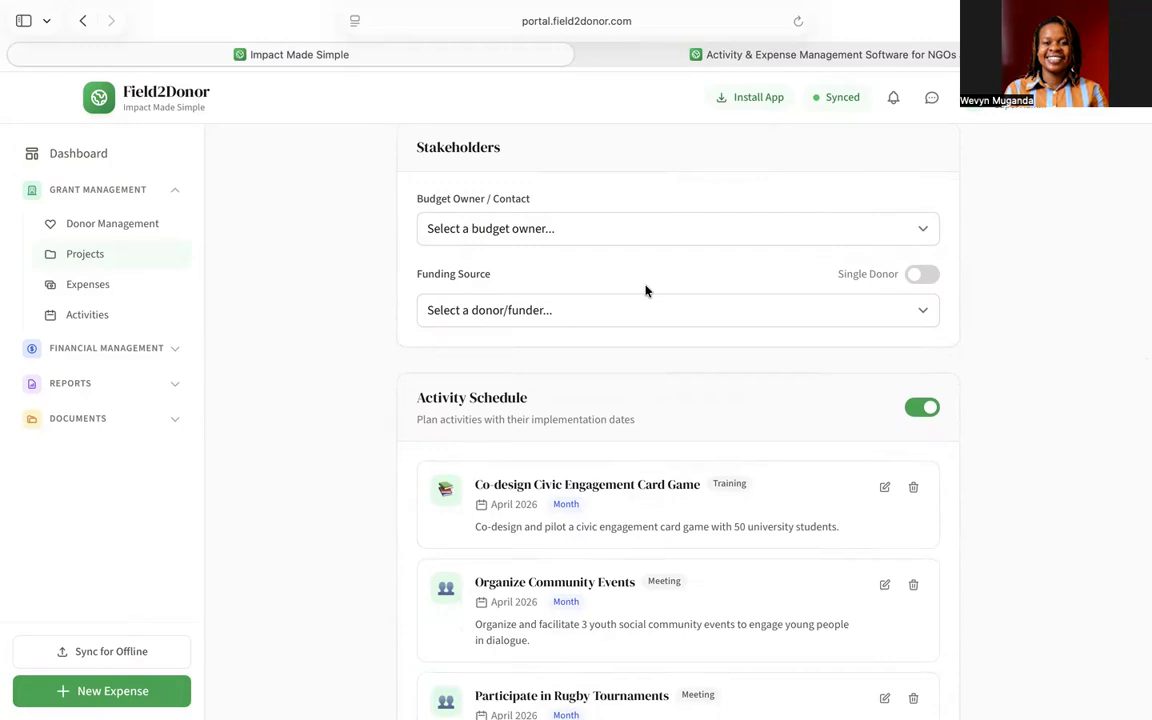
- Make the super admin the budget owner and UNESCO (Grant) the funding source
left_click(593, 229)
left_click(551, 243)
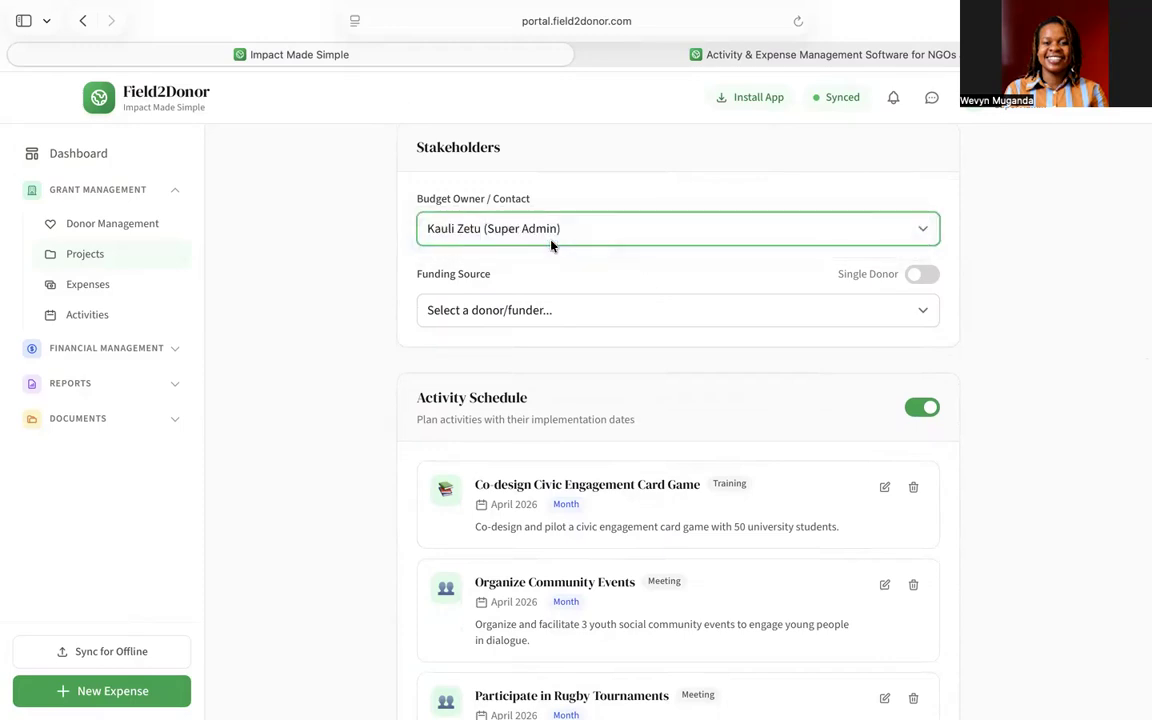
scroll(551, 245, "down", 2)
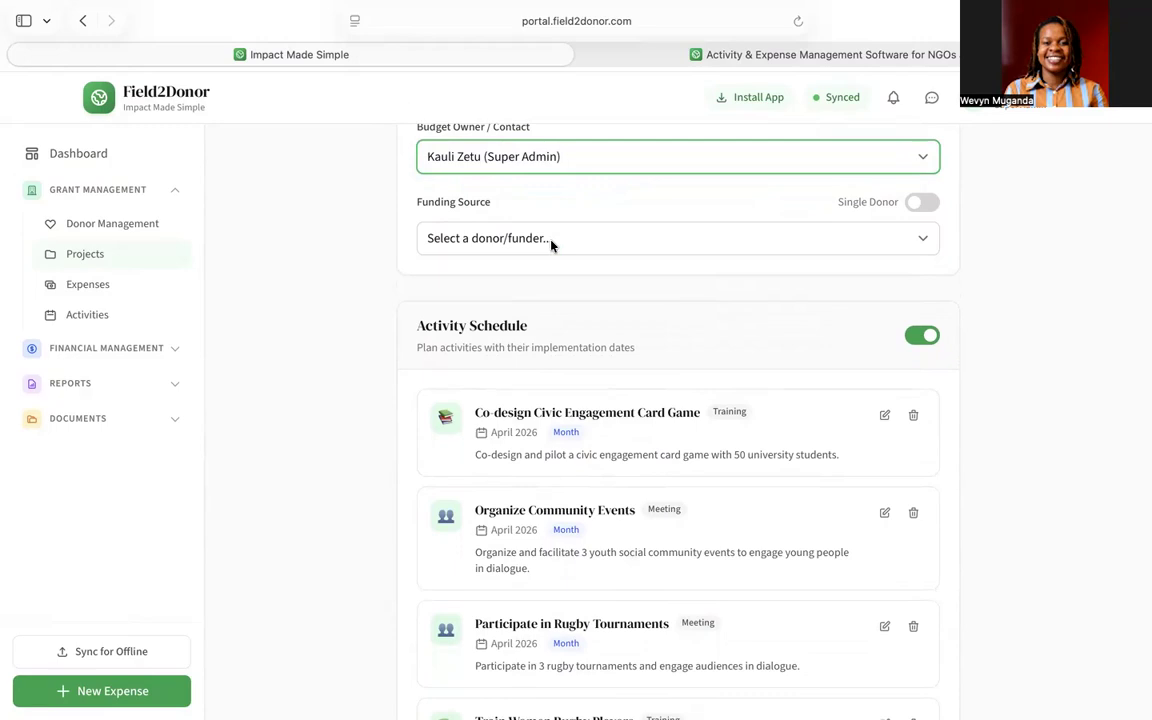
left_click(551, 245)
left_click(513, 253)
- Switch off threshold-based expense approval
scroll(513, 264, "down", 4)
scroll(513, 264, "down", 20)
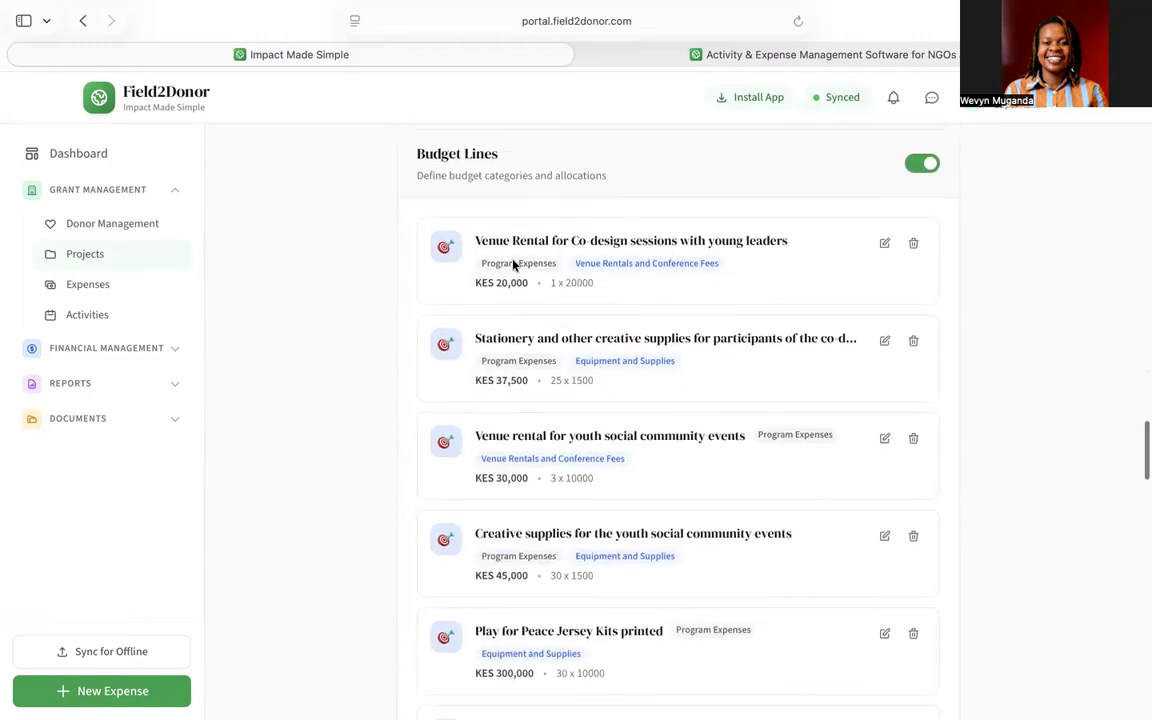
scroll(513, 264, "down", 20)
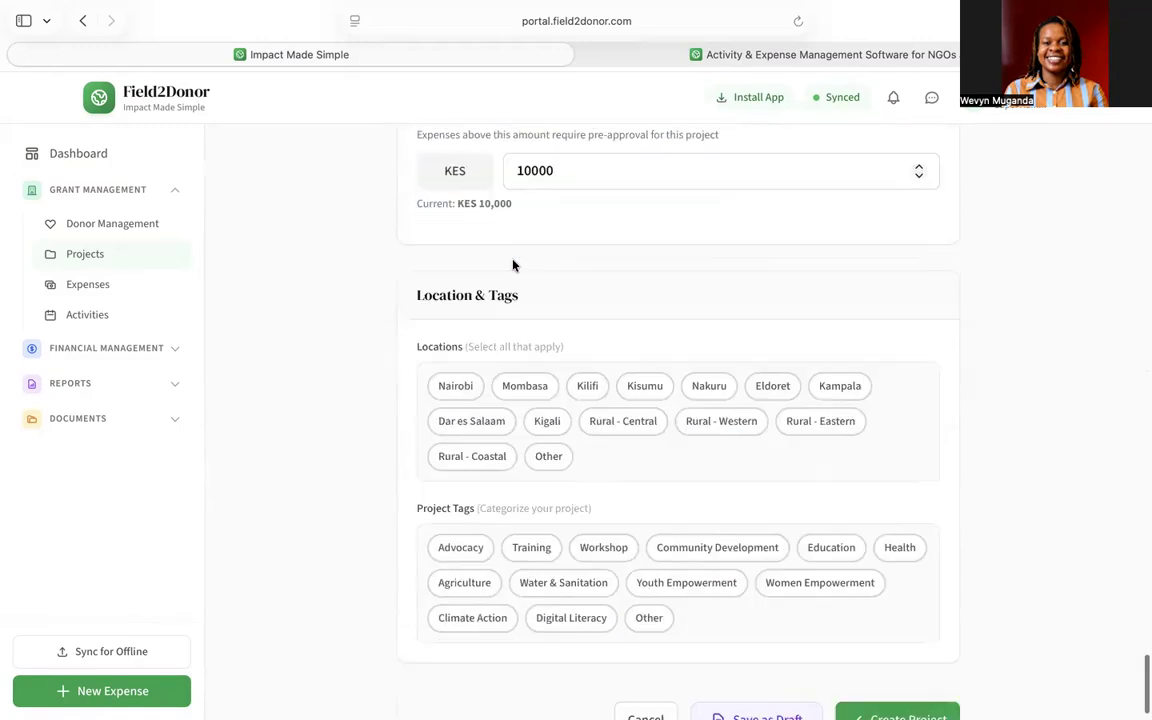
scroll(513, 264, "down", 2)
scroll(604, 305, "up", 6)
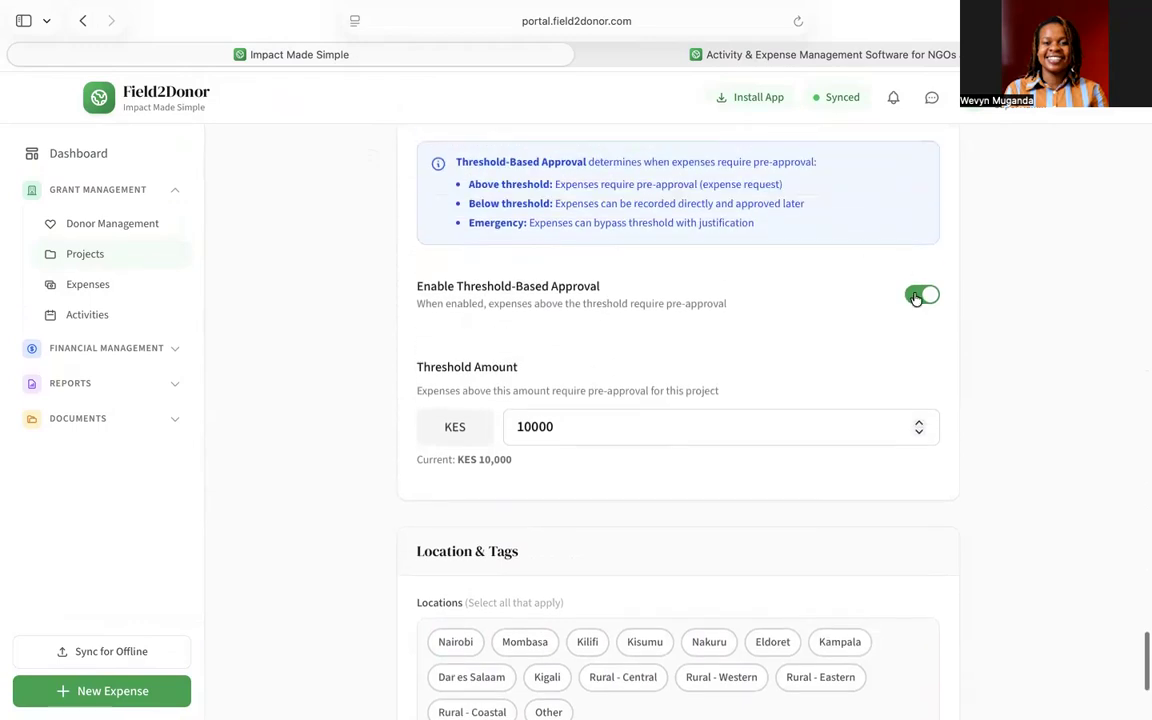
left_click(910, 294)
- Add Nairobi and Mombasa locations, tag Youth Empowerment, and create the project
scroll(677, 328, "down", 3)
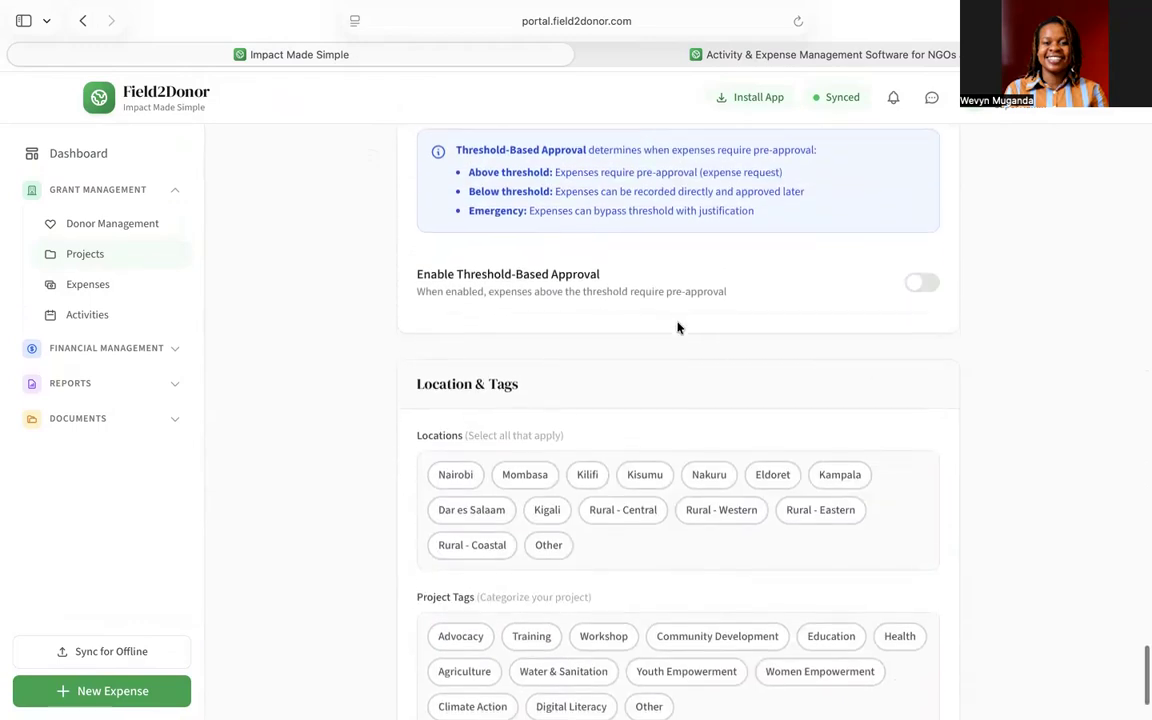
left_click(470, 372)
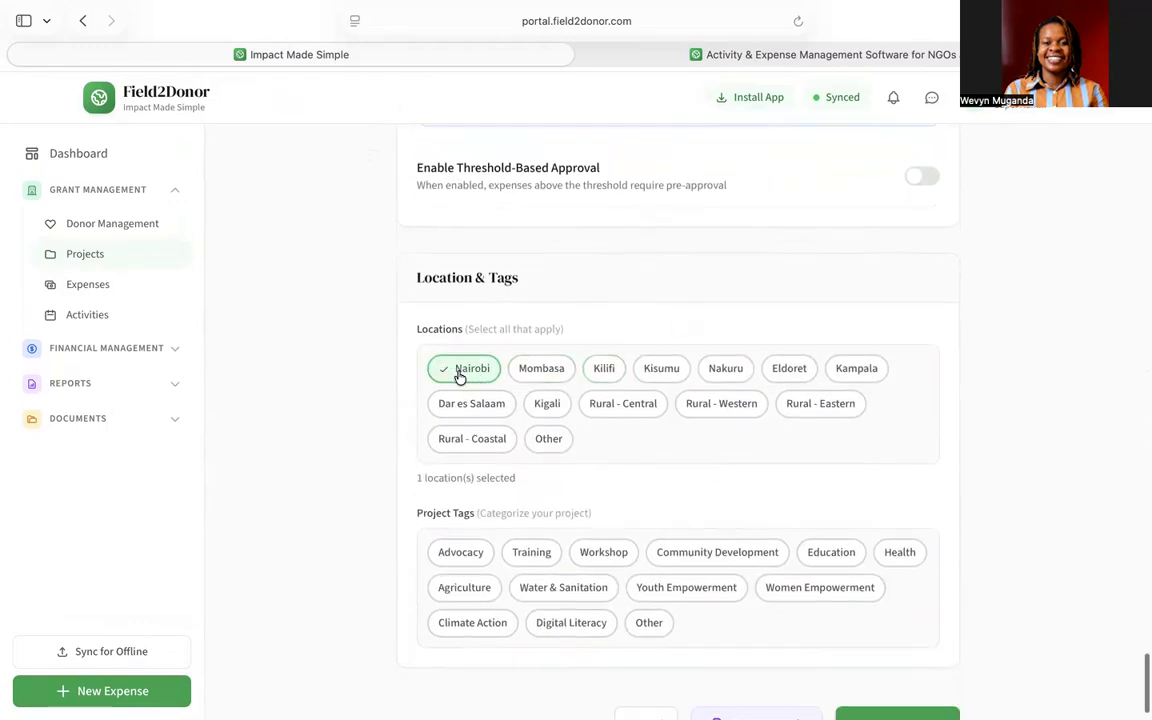
left_click(537, 372)
scroll(703, 463, "down", 1)
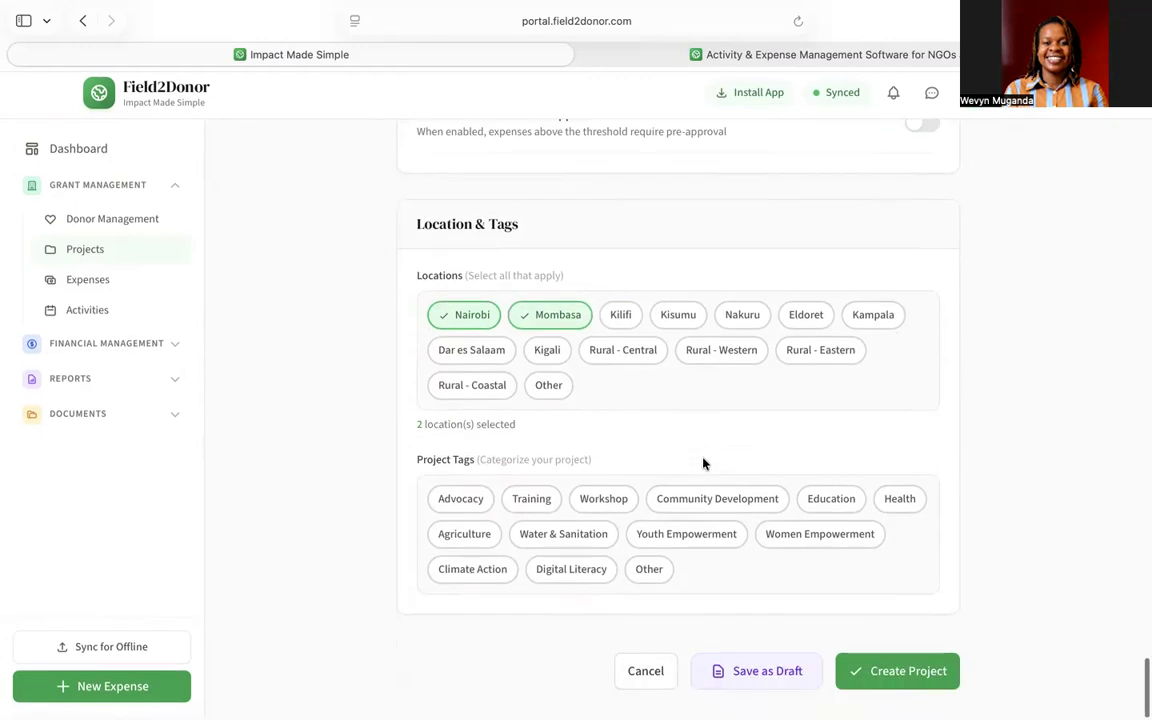
left_click(715, 548)
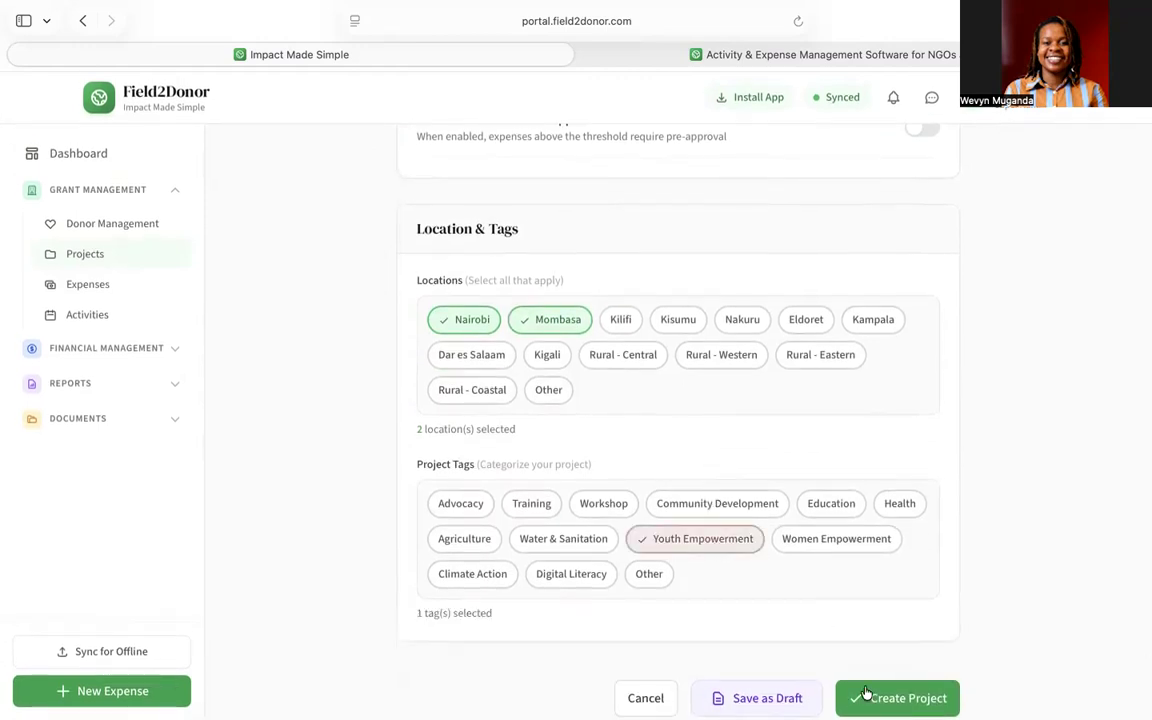
left_click(897, 698)
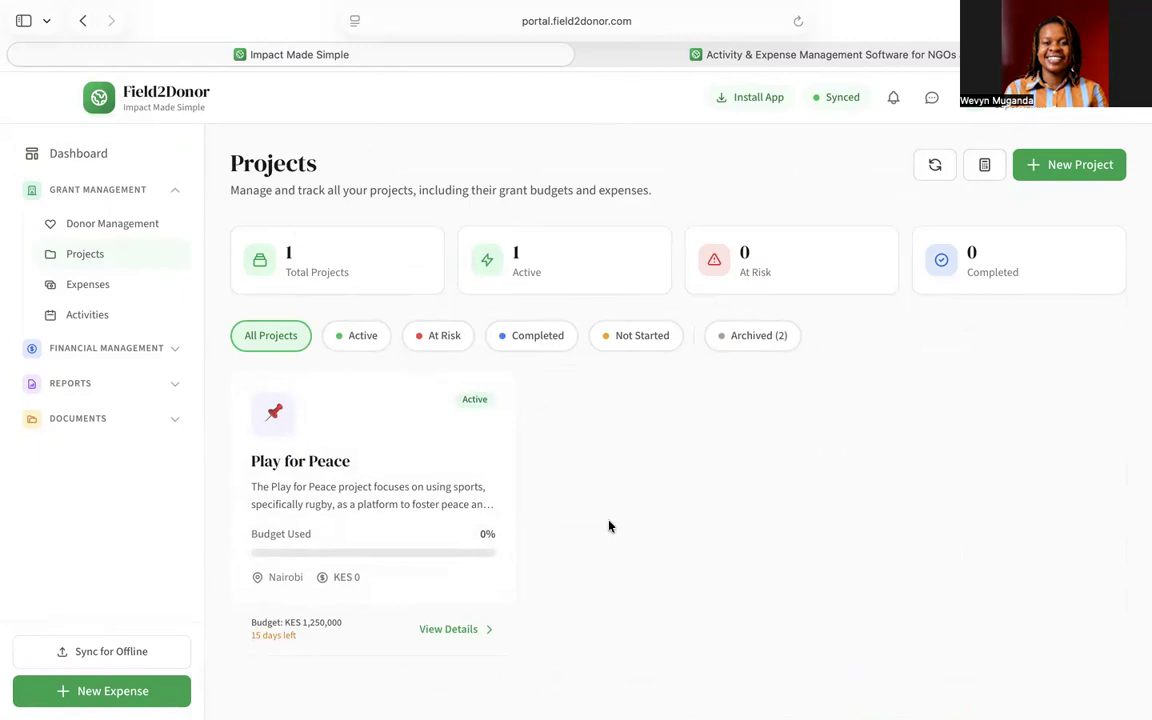
- Open the Play for Peace project's details from the Projects list
left_click(404, 424)
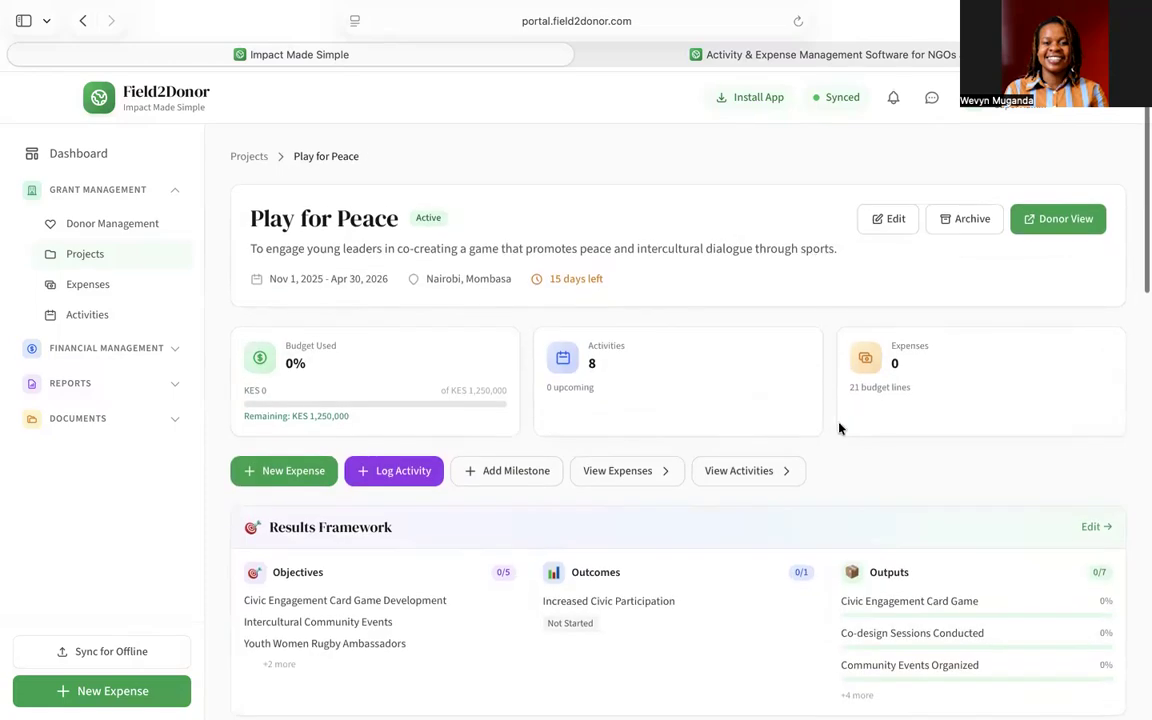
scroll(839, 428, "down", 5)
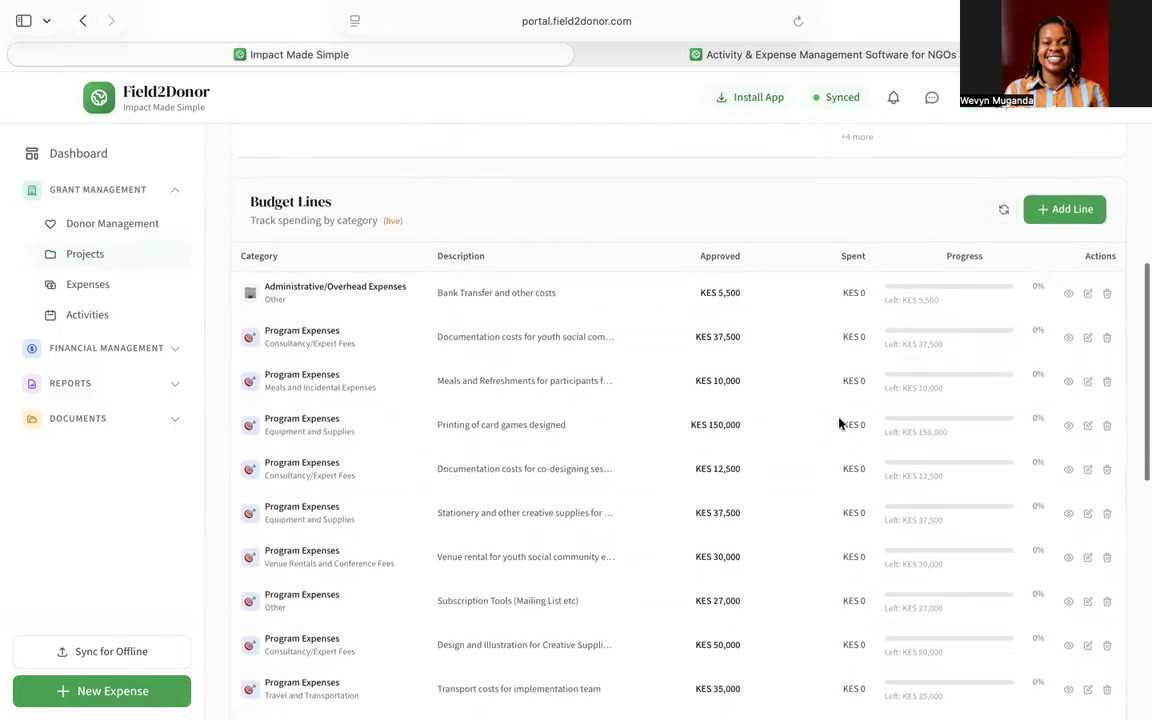
scroll(839, 424, "down", 1)
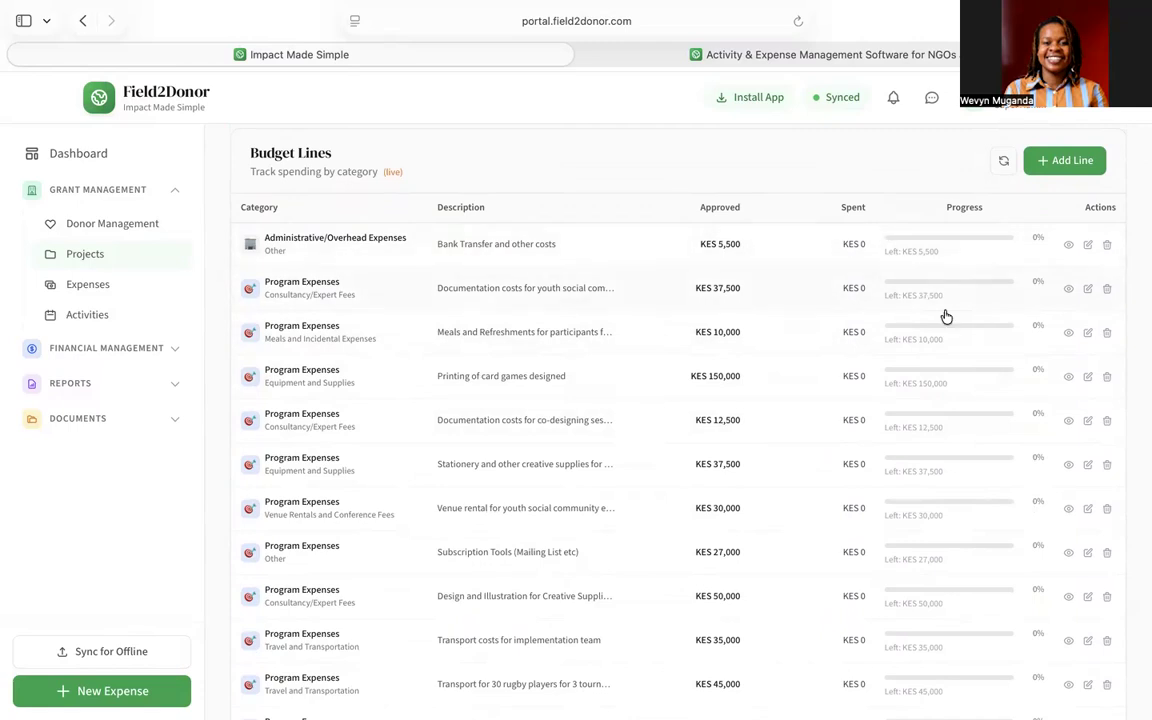
scroll(618, 399, "down", 10)
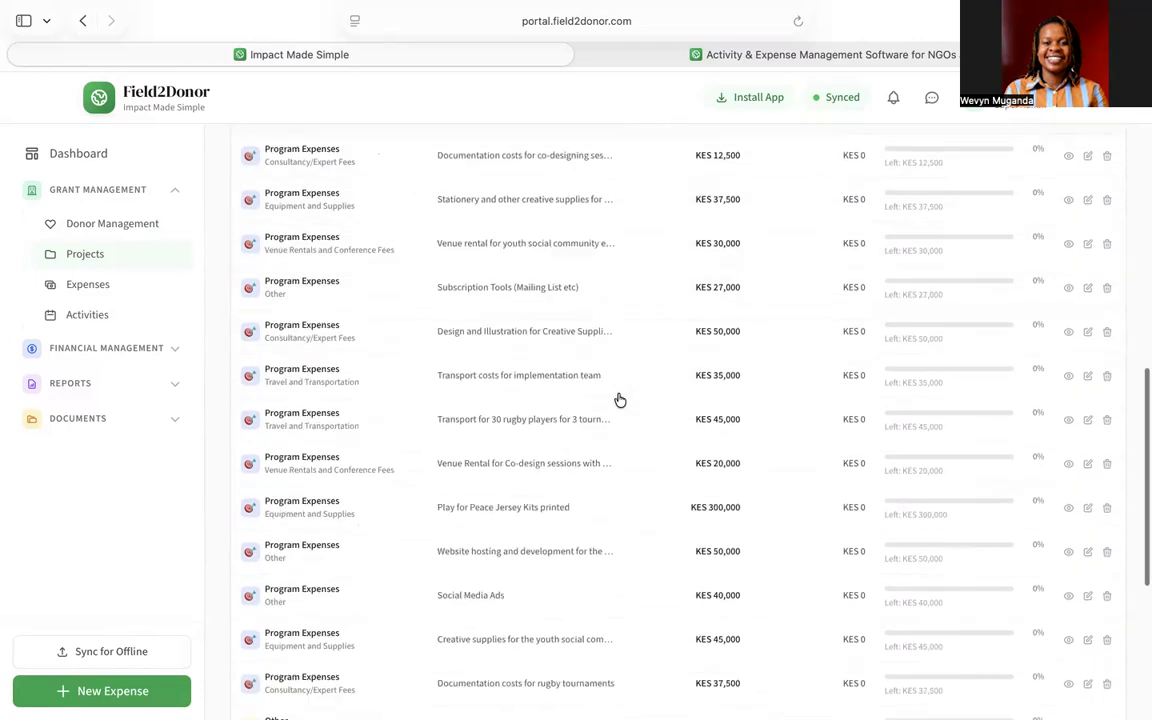
scroll(619, 399, "up", 15)
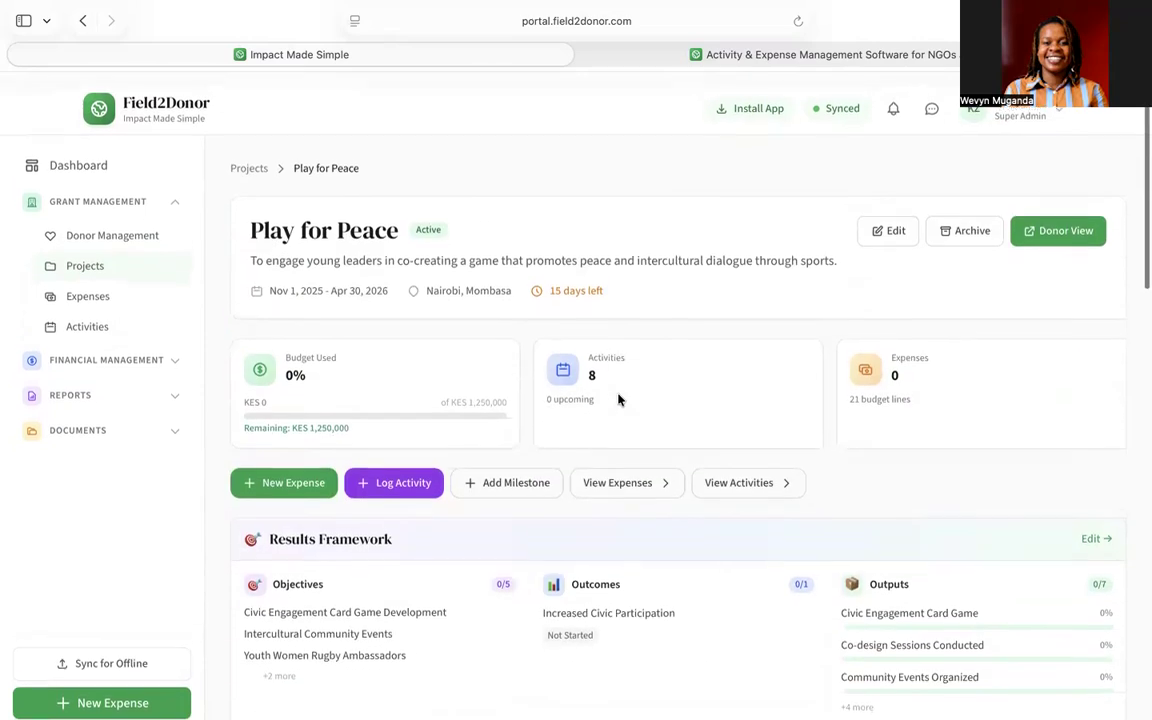
left_click(249, 160)
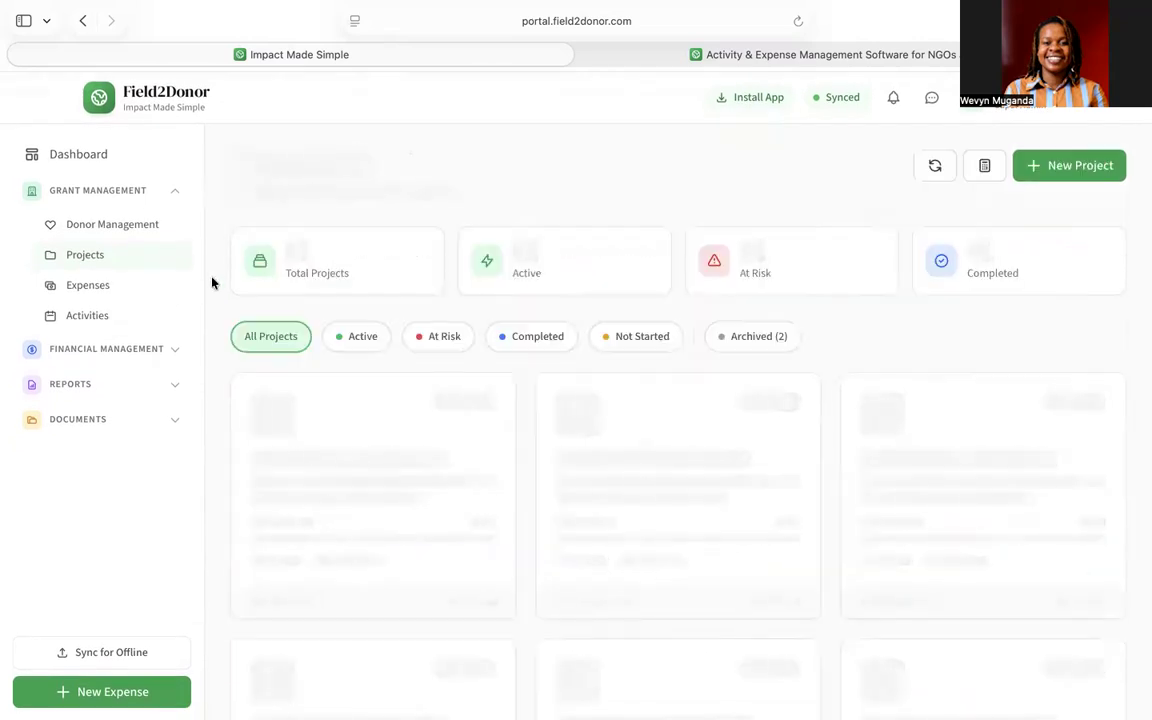
- Delete the KES 20000 actual-expense draft and open the New menu on Expense Requests
left_click(104, 290)
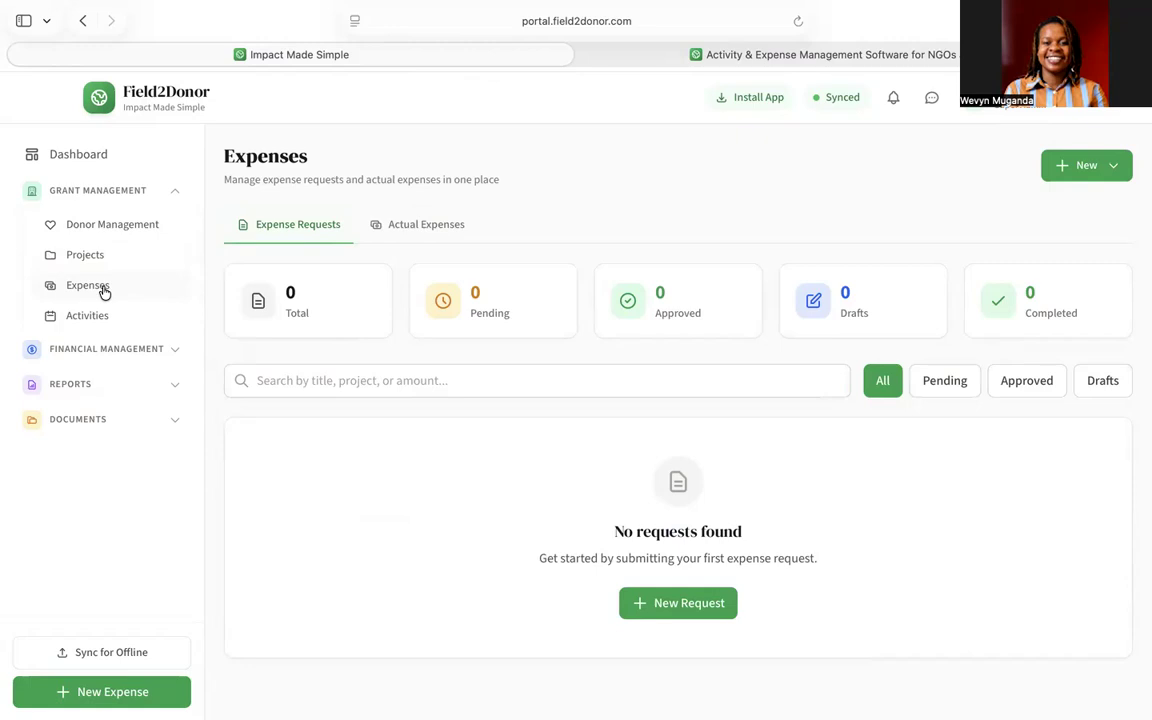
left_click(421, 227)
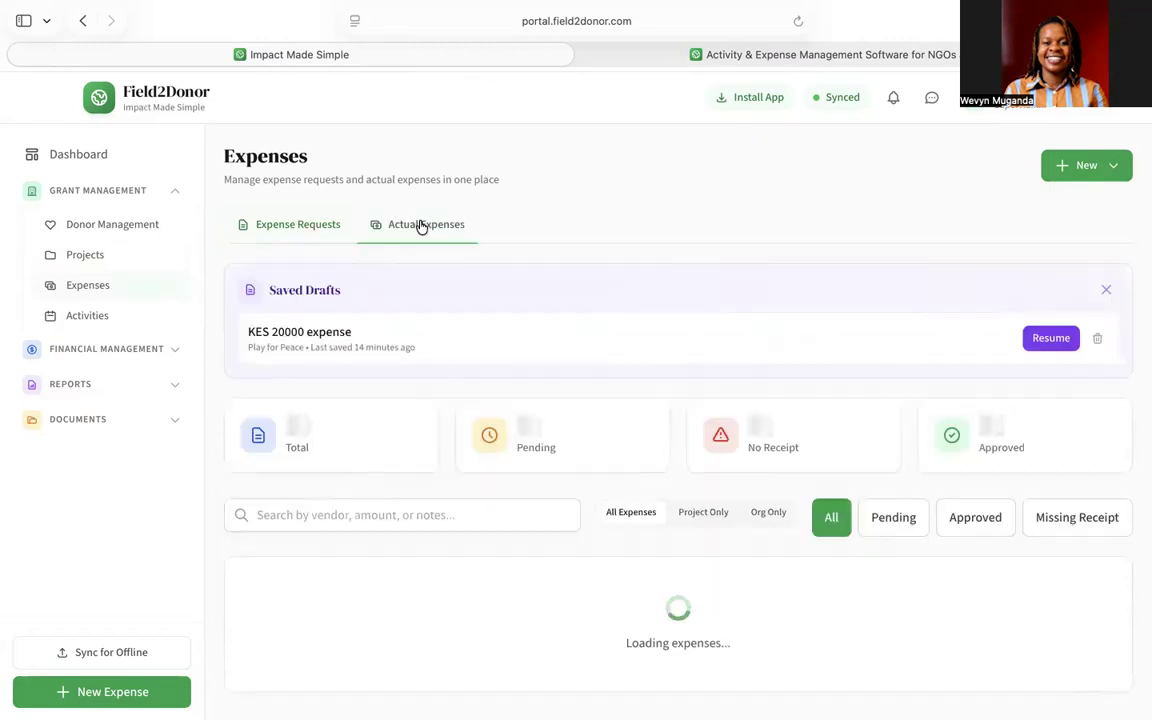
left_click(1096, 338)
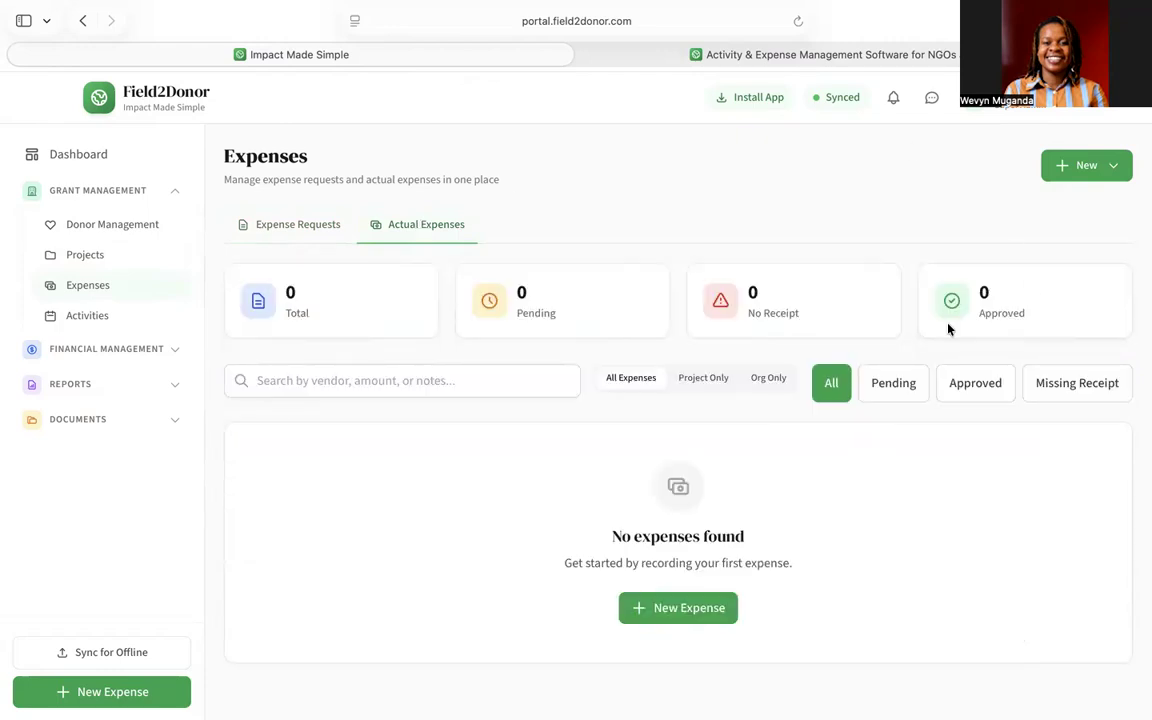
left_click(306, 225)
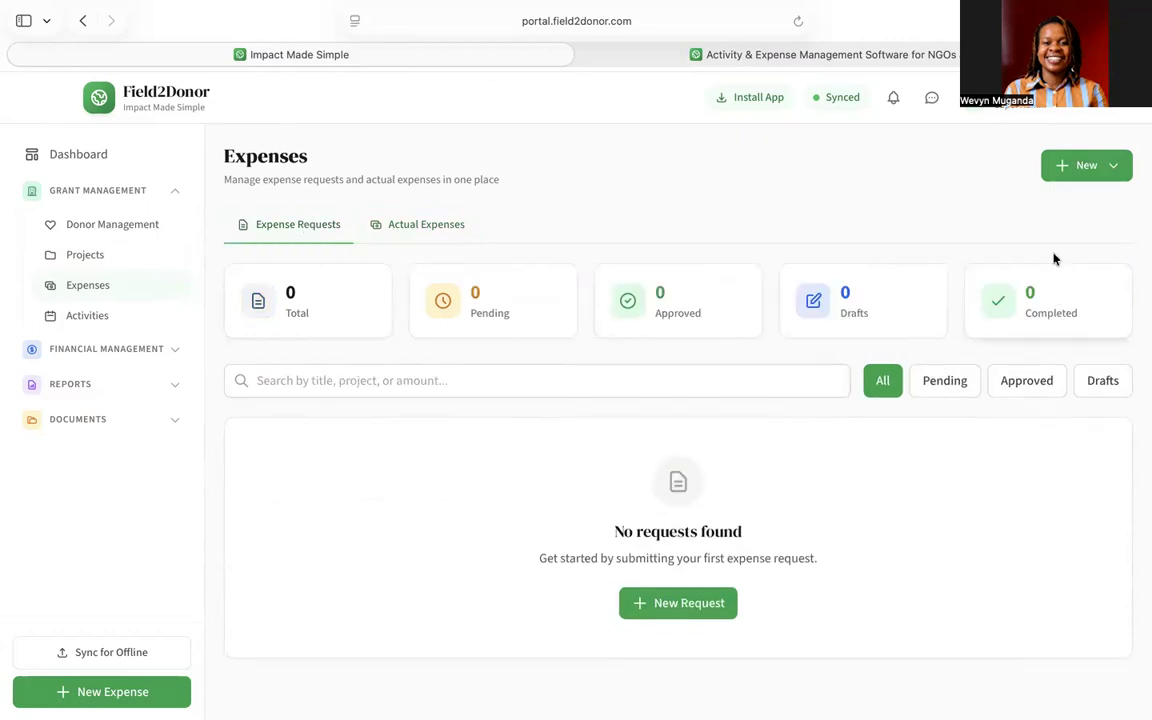
left_click(1073, 170)
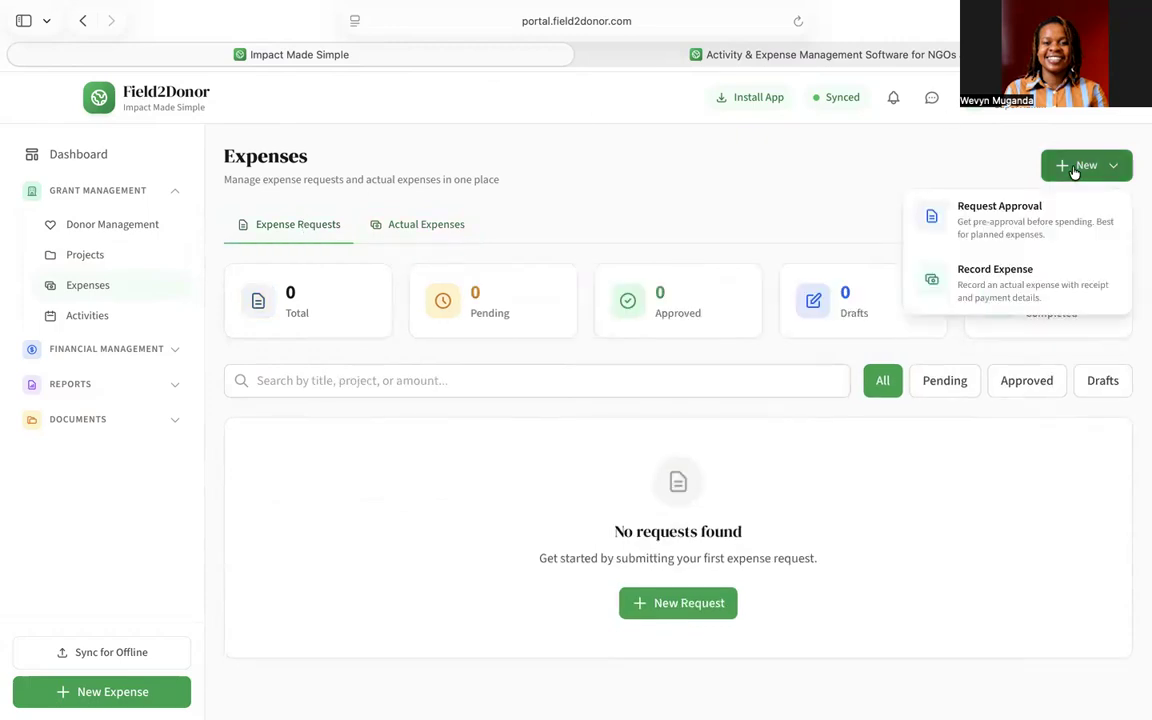
- Start a new expense request for Play for Peace, linked to Youth Social Community Events
left_click(995, 224)
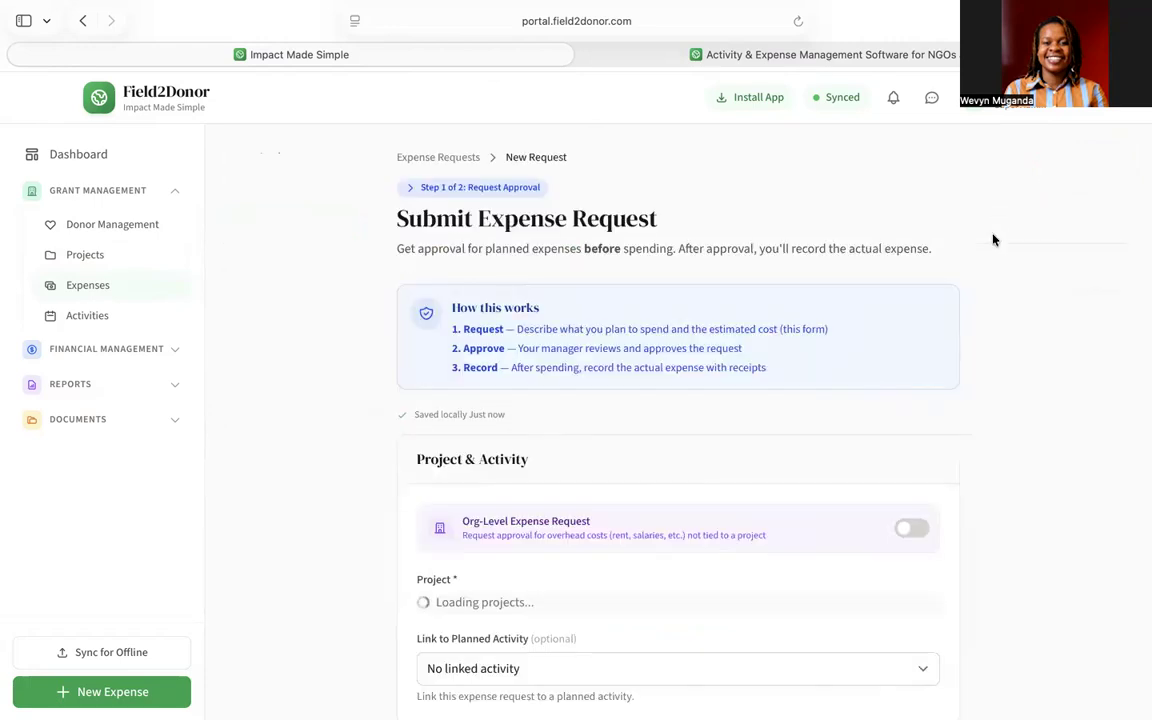
scroll(667, 415, "down", 2)
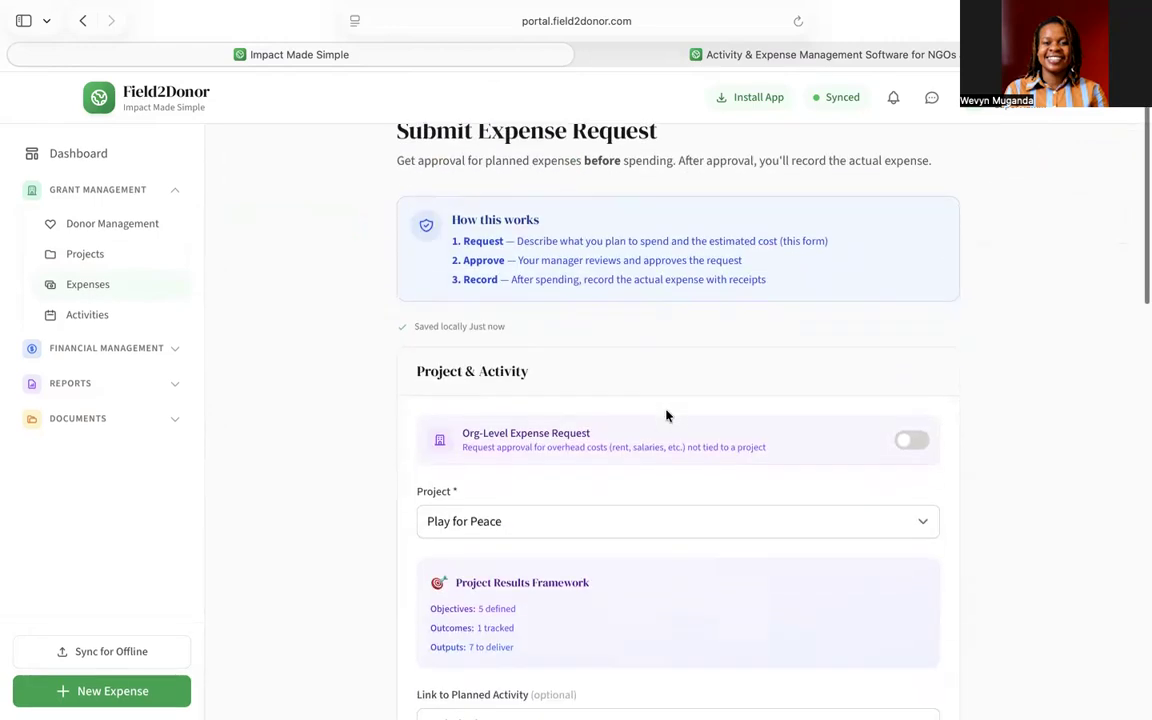
scroll(667, 415, "down", 4)
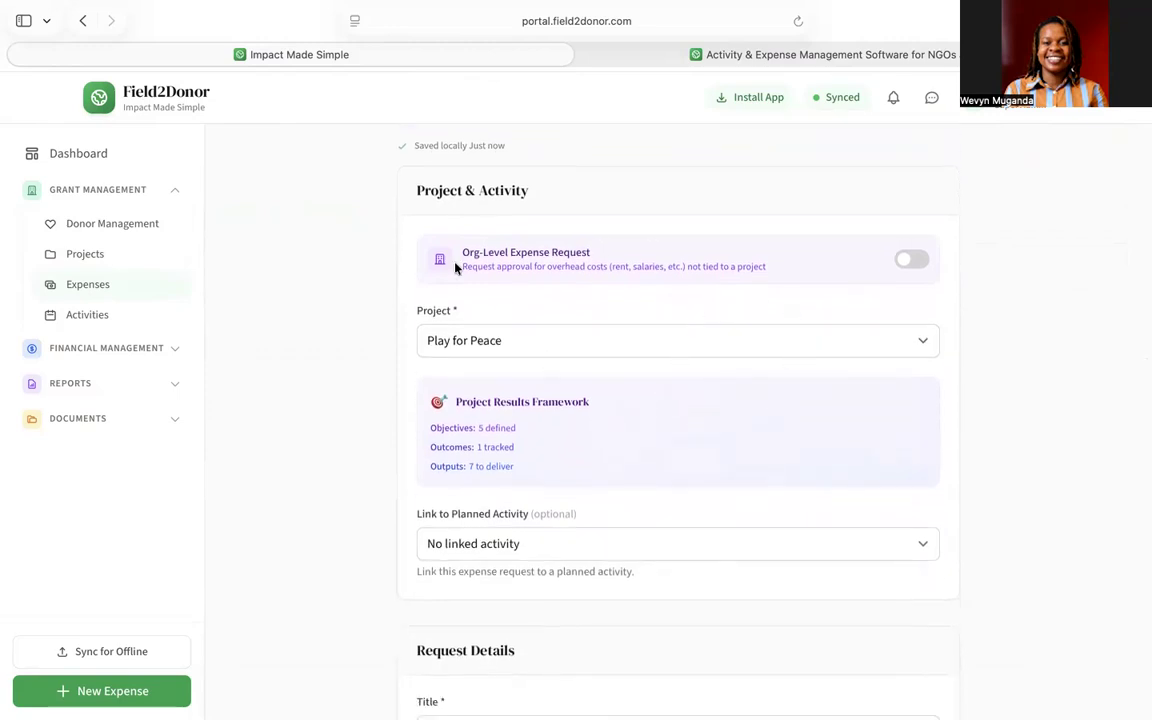
left_click(918, 264)
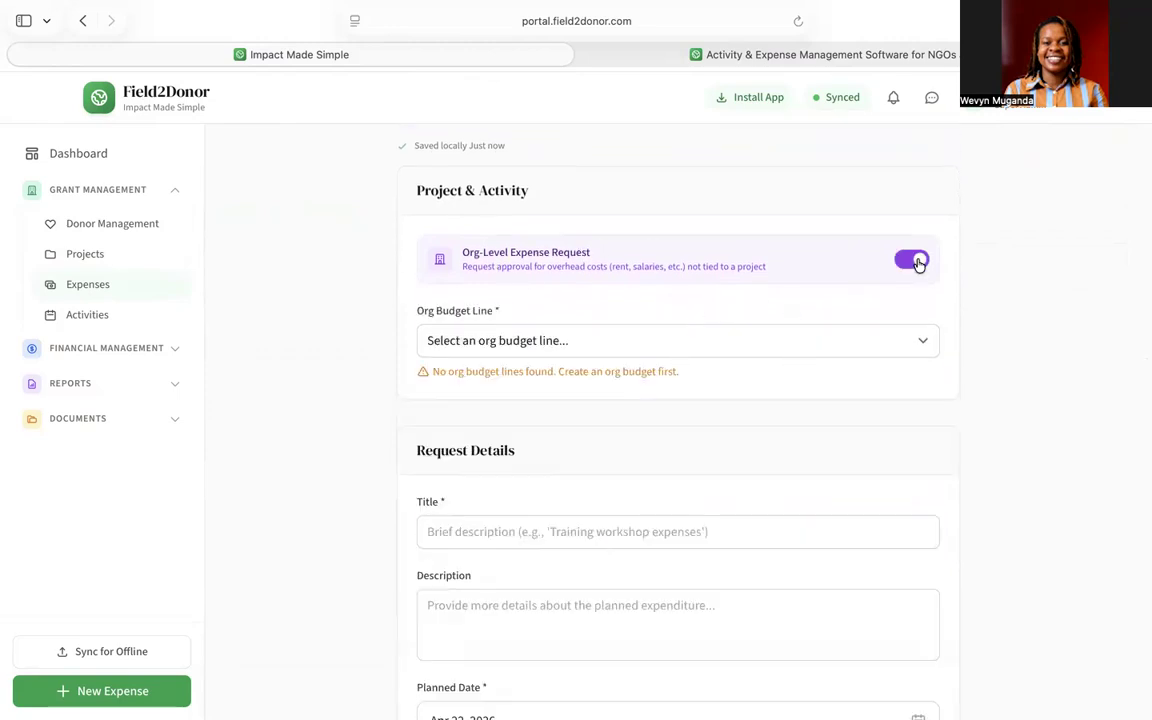
left_click(909, 268)
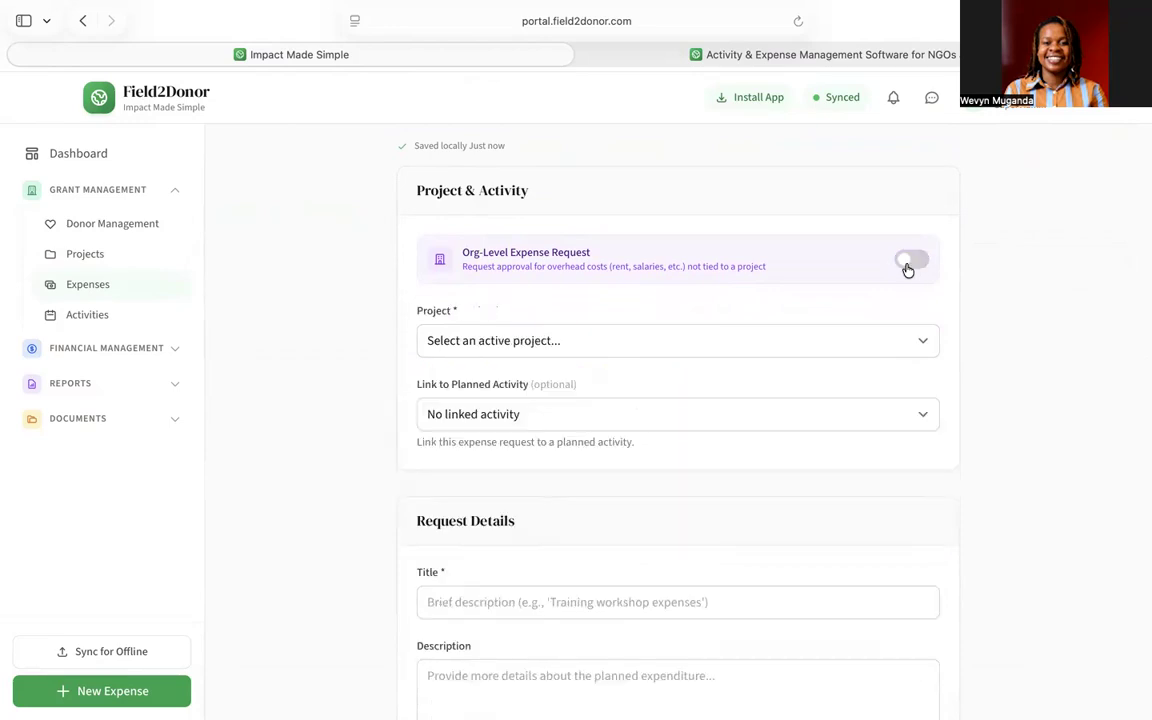
scroll(727, 407, "down", 3)
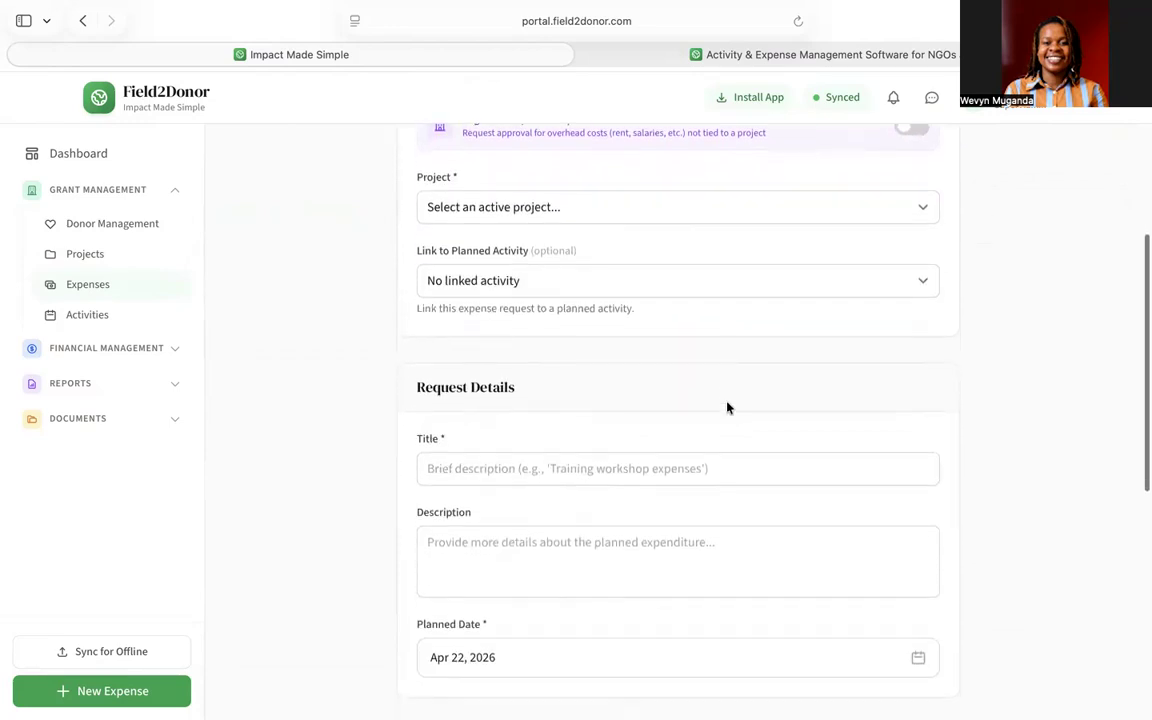
left_click(566, 215)
left_click(508, 222)
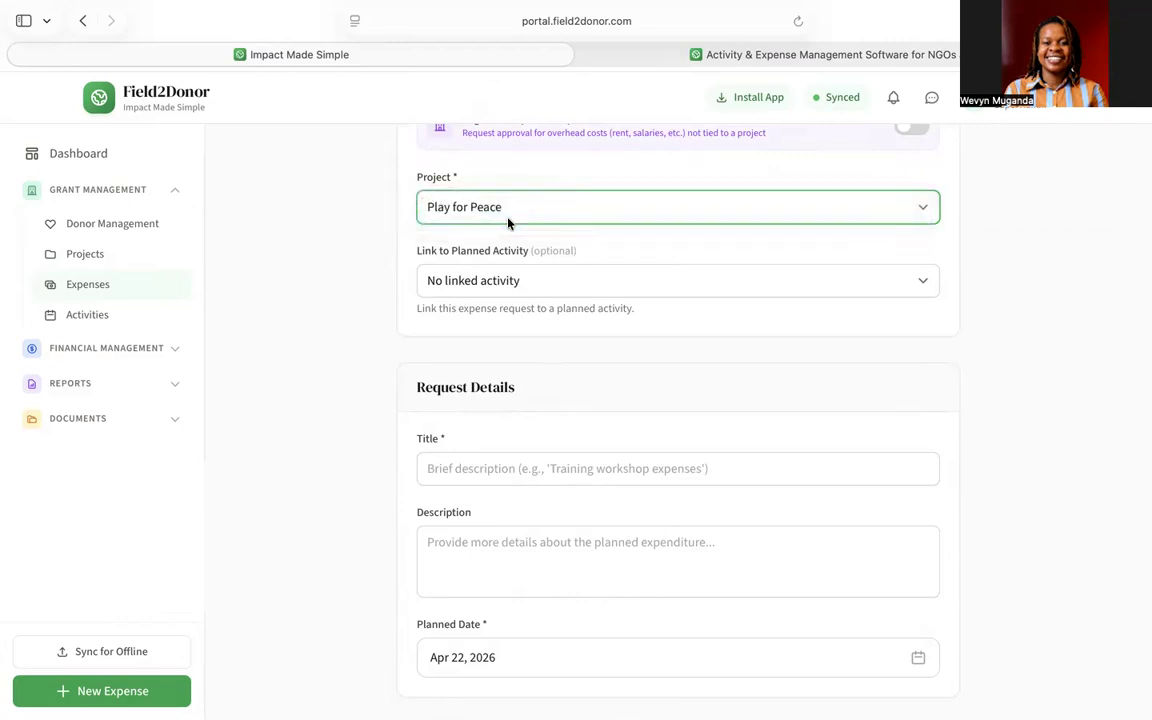
scroll(509, 221, "down", 1)
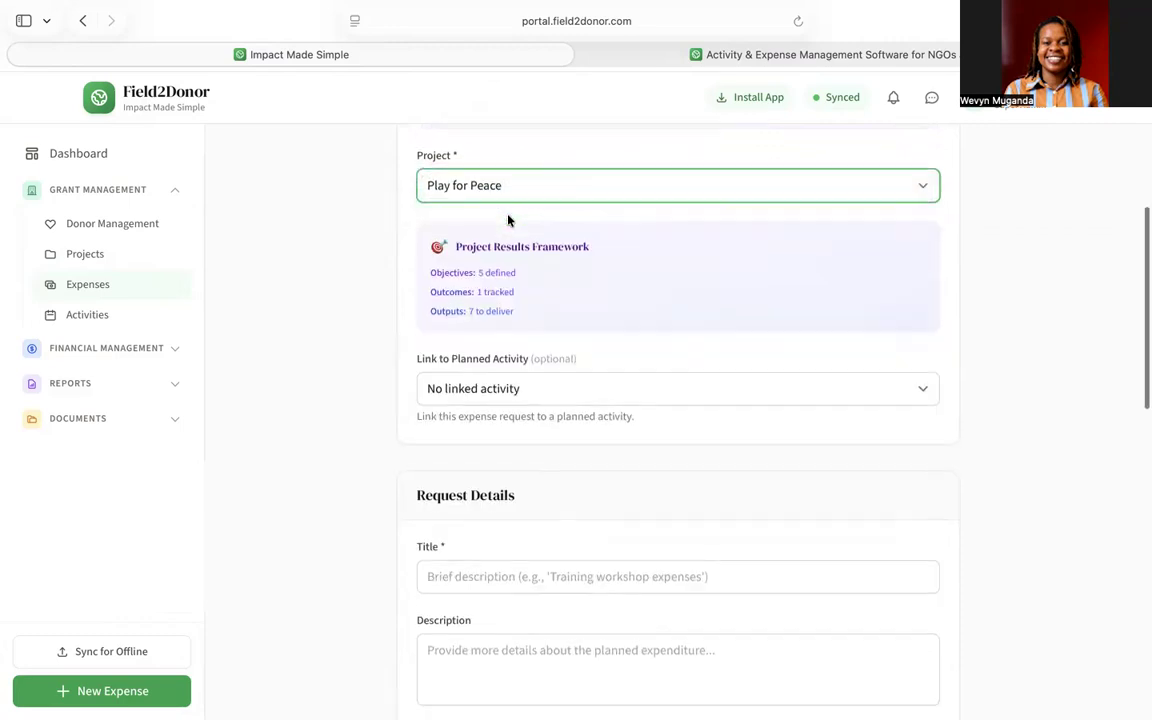
left_click(529, 378)
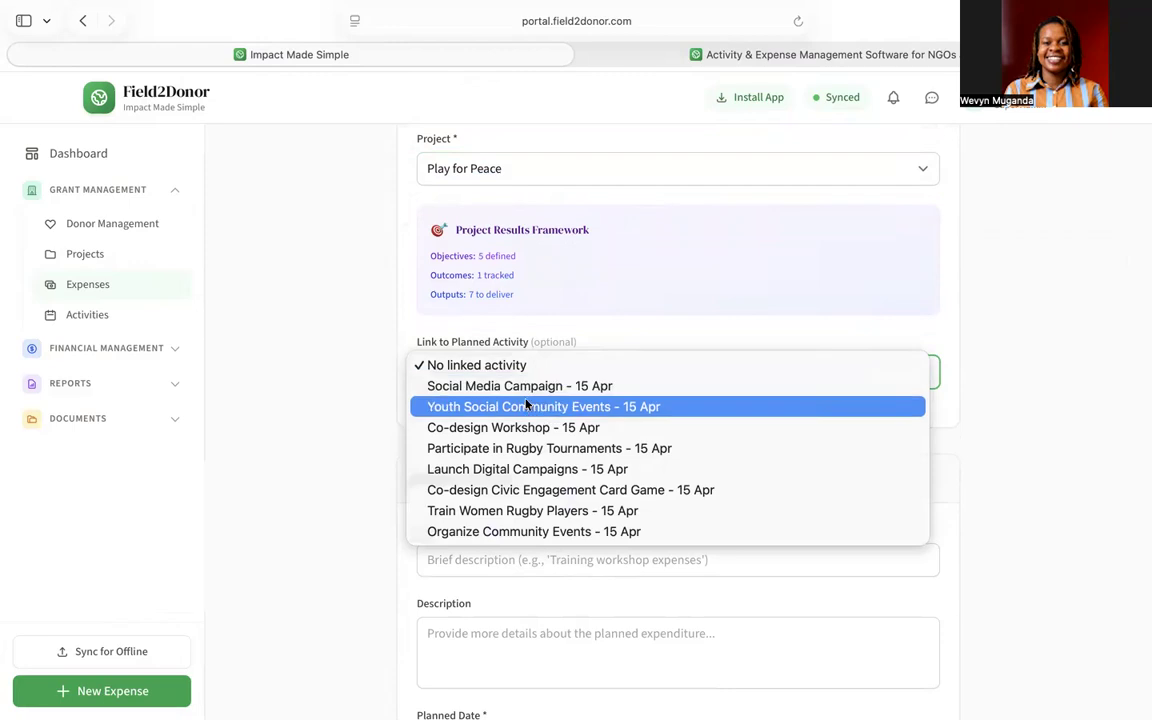
left_click(527, 405)
scroll(524, 405, "down", 2)
scroll(524, 405, "down", 4)
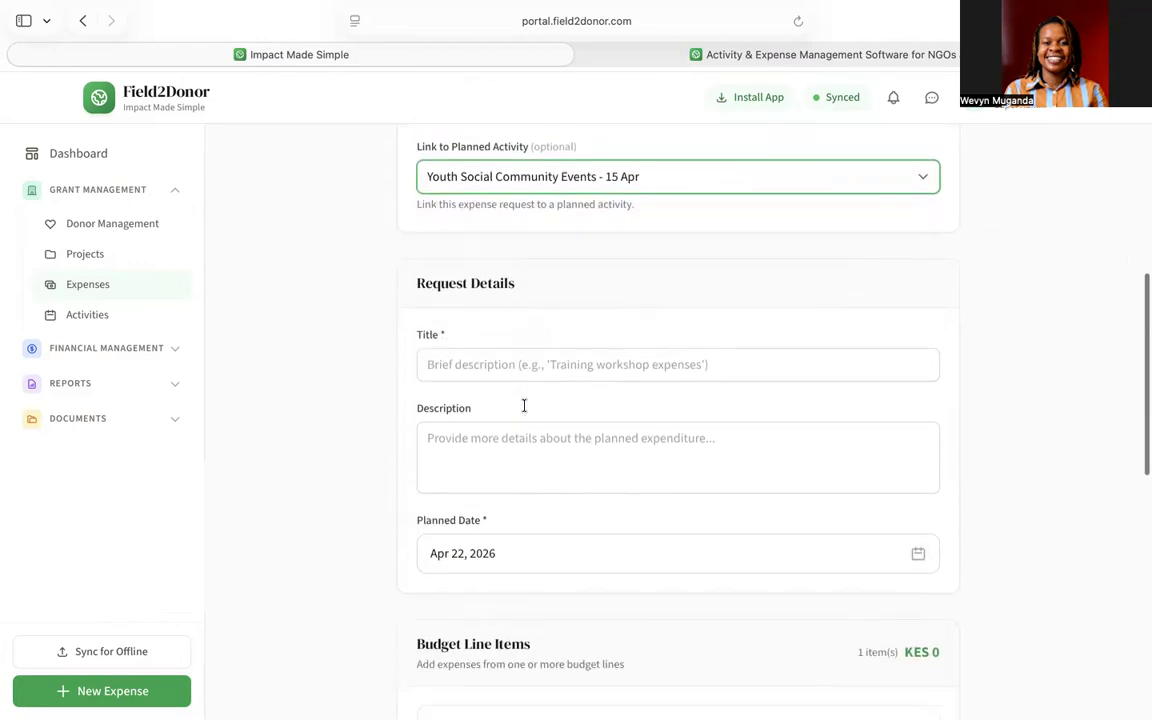
- Title it 'SOCIAL EVENT' with description 'Requesting for venue and refreshment costs for social event'
left_click(479, 275)
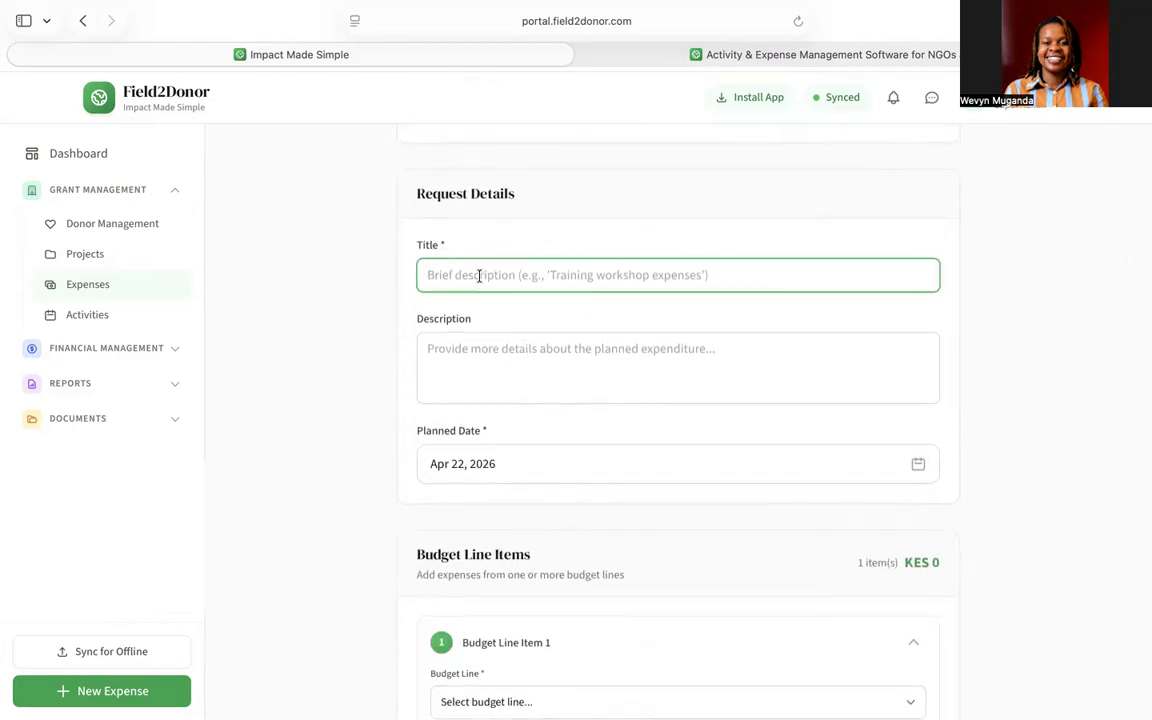
type("SOCIAL")
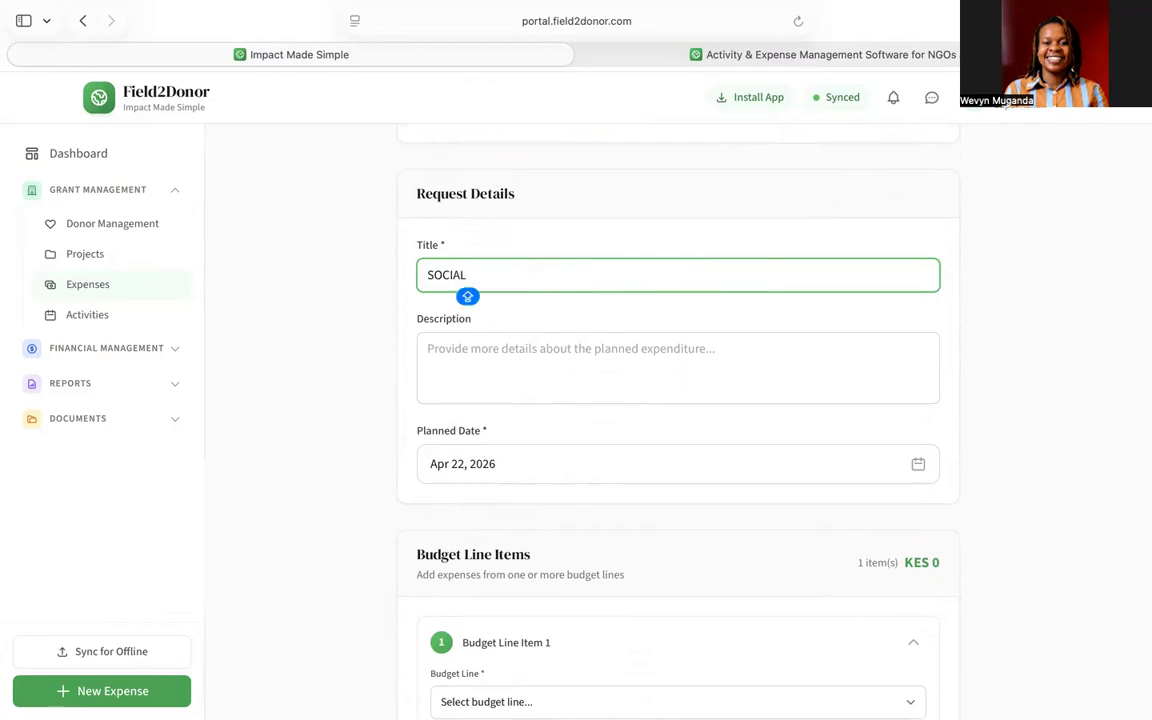
type(" EVENT")
left_click(568, 347)
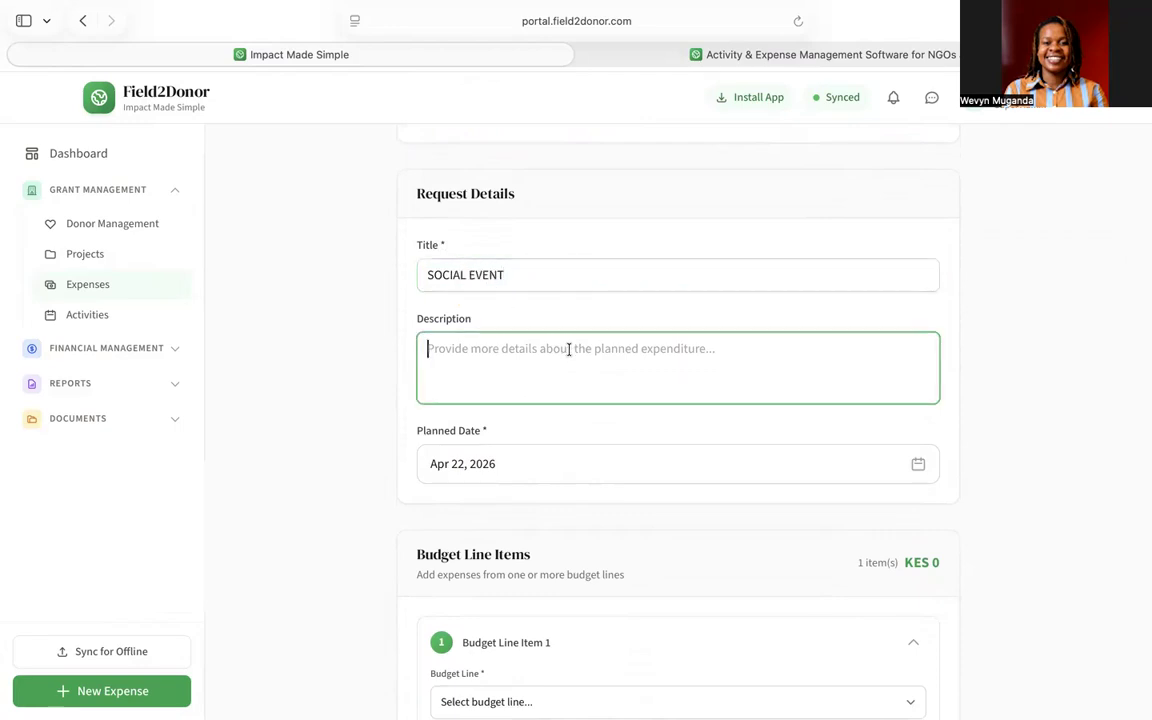
scroll(660, 450, "down", 2)
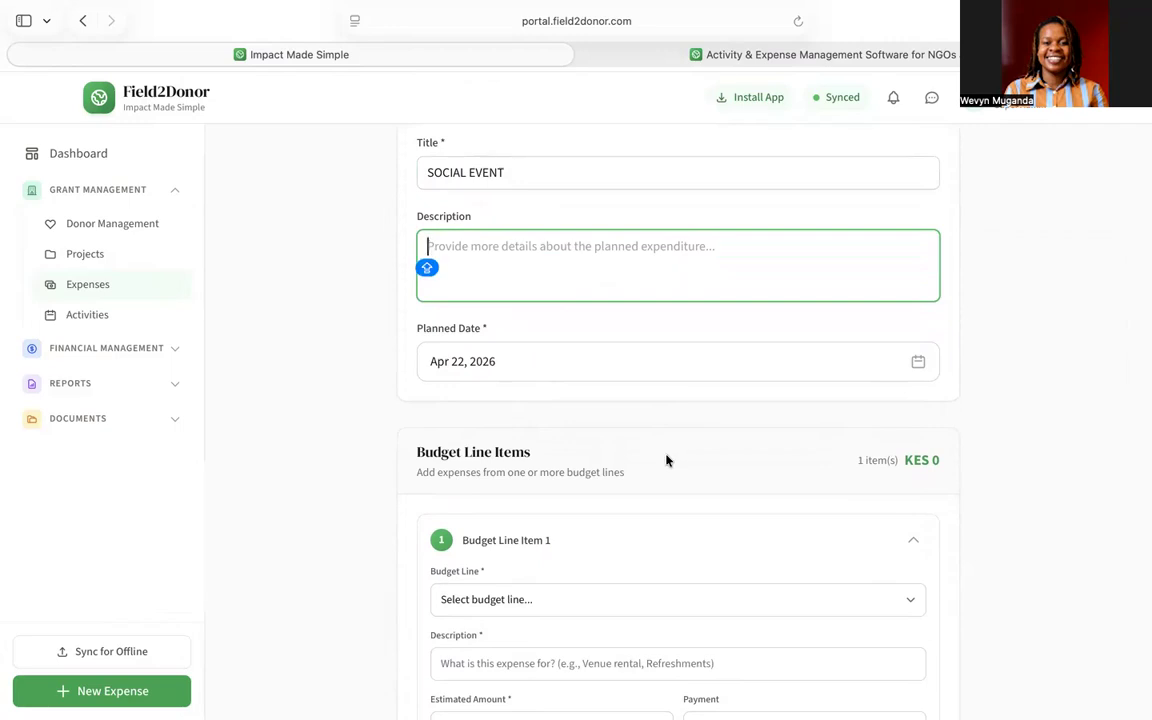
type("Proc")
key("BackSpace")
key("BackSpace")
key("BackSpace")
key("BackSpace")
type("Requesting for venue and refreshment costs for social event")
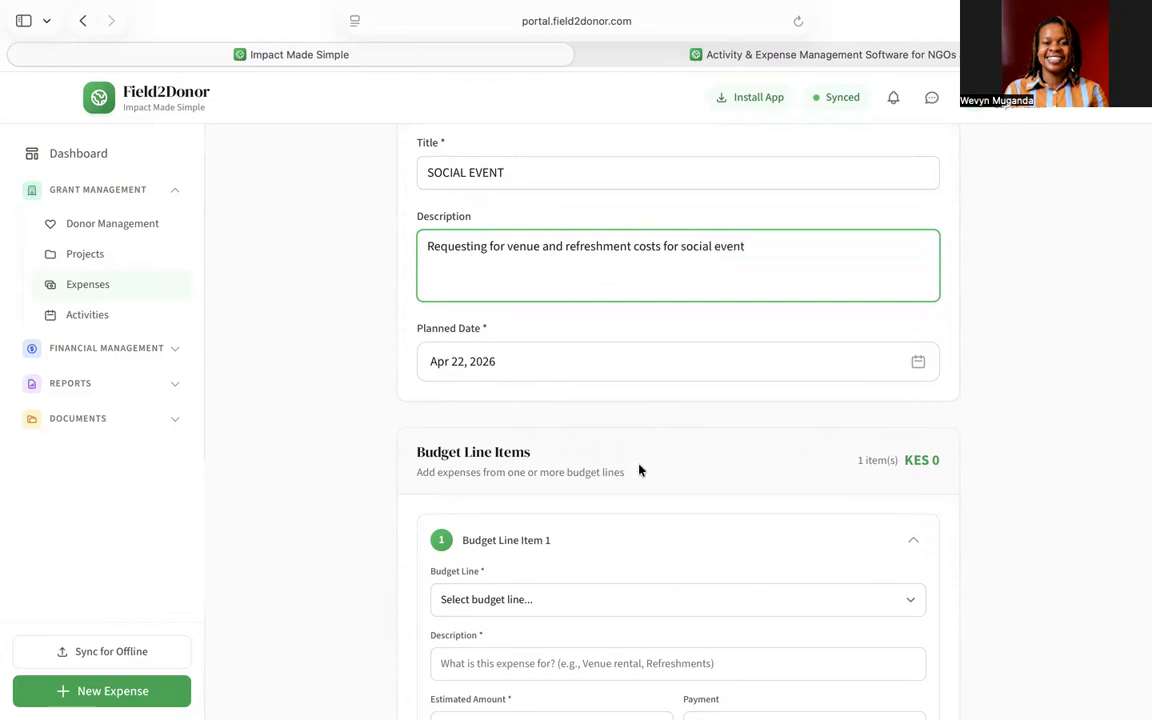
scroll(640, 470, "down", 1)
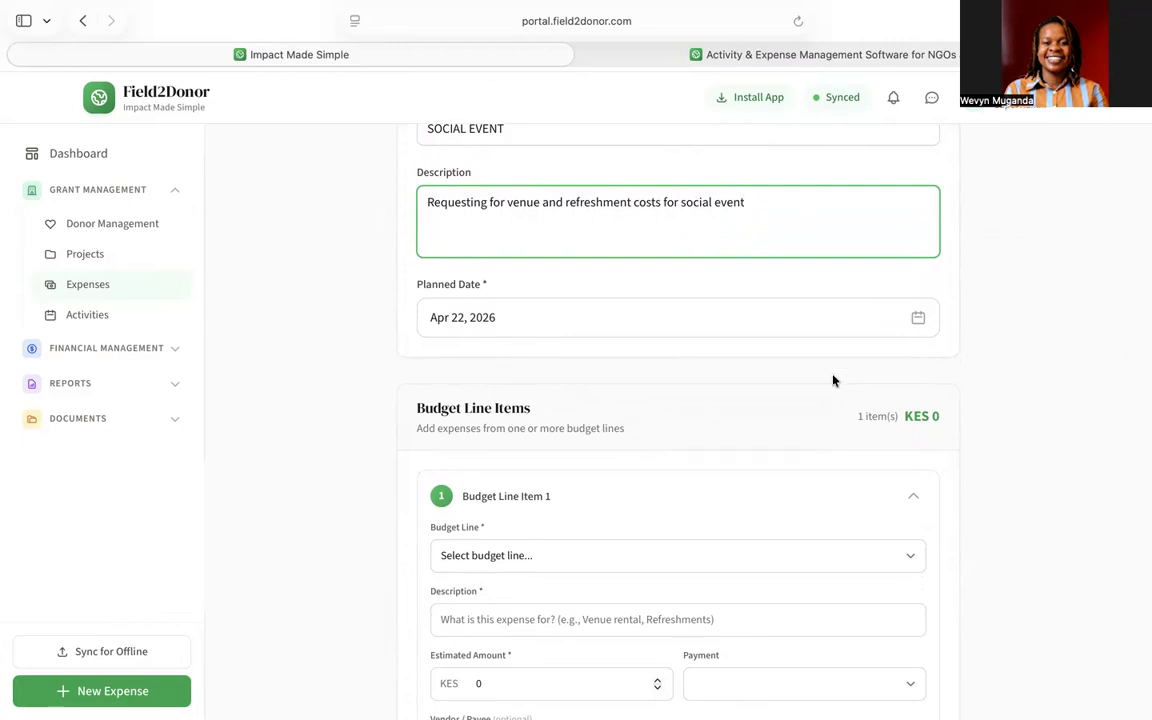
- Charge the first line to venue rental for youth events, described 'Venue', at KES 5,000
scroll(618, 316, "down", 3)
scroll(620, 316, "down", 2)
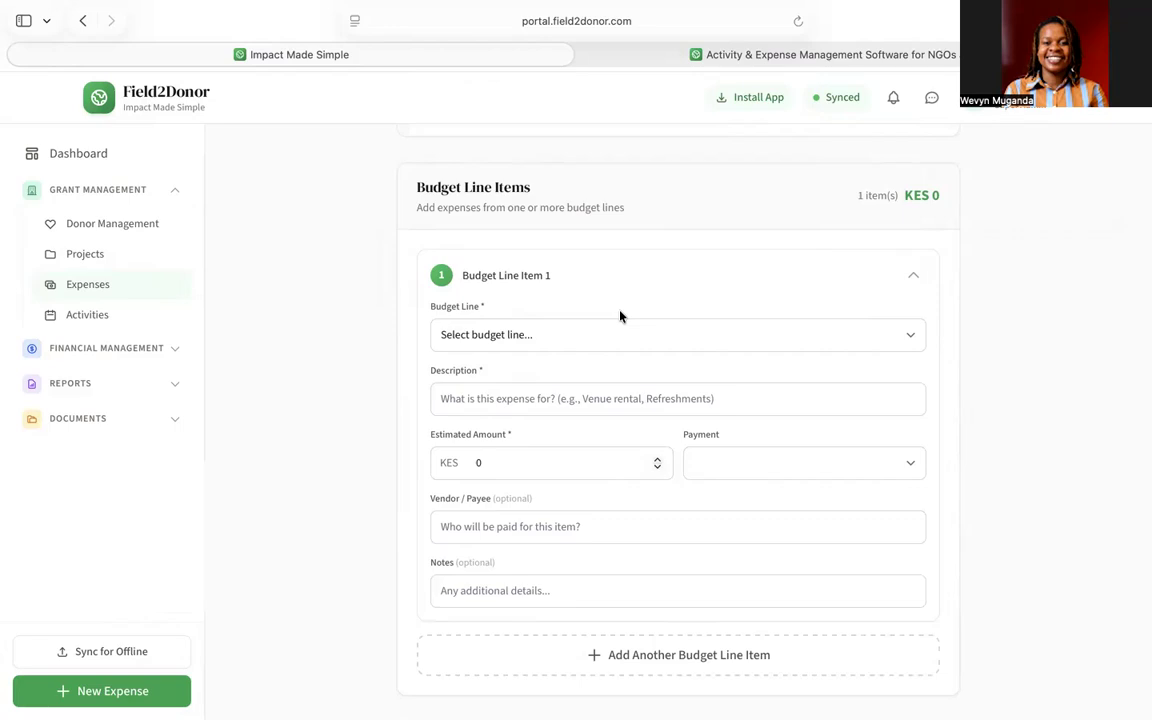
scroll(619, 316, "down", 2)
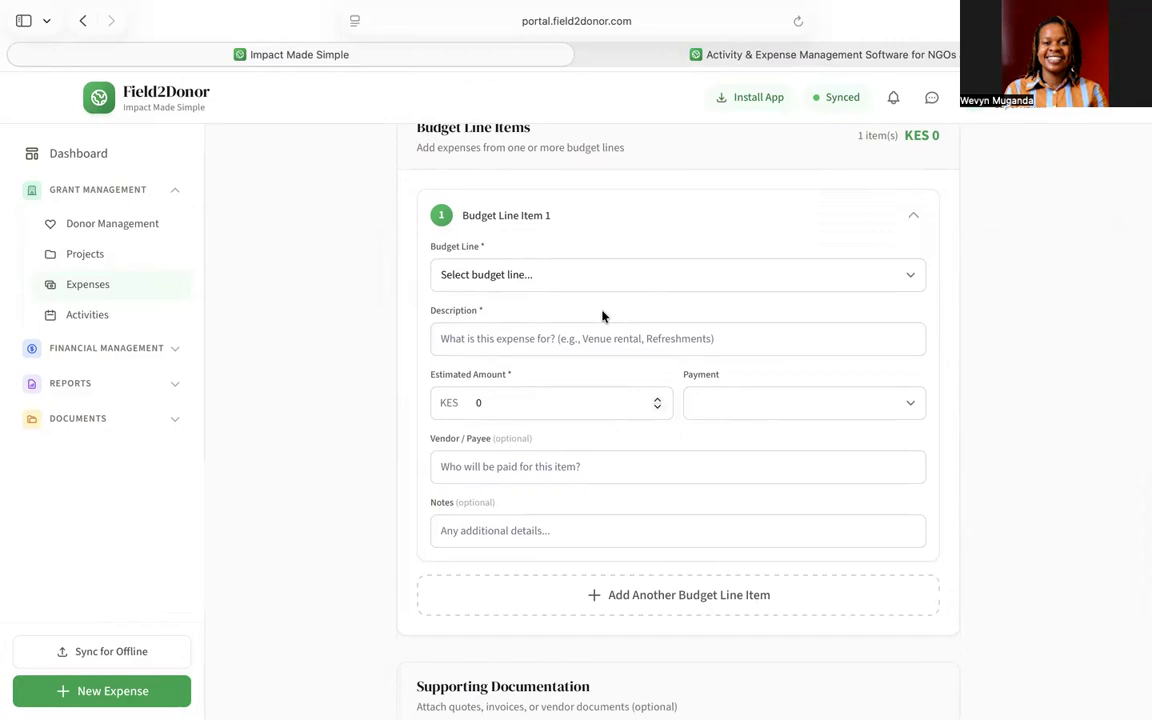
left_click(515, 281)
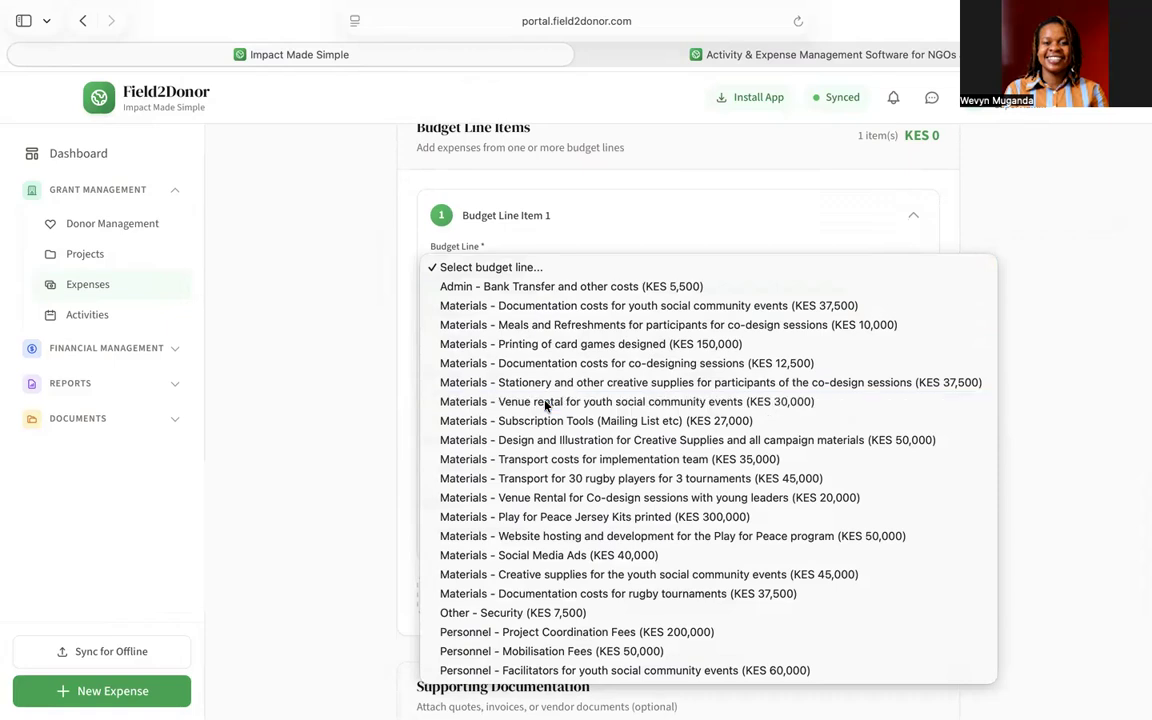
left_click(545, 401)
scroll(545, 401, "down", 1)
left_click(509, 281)
type("Venue")
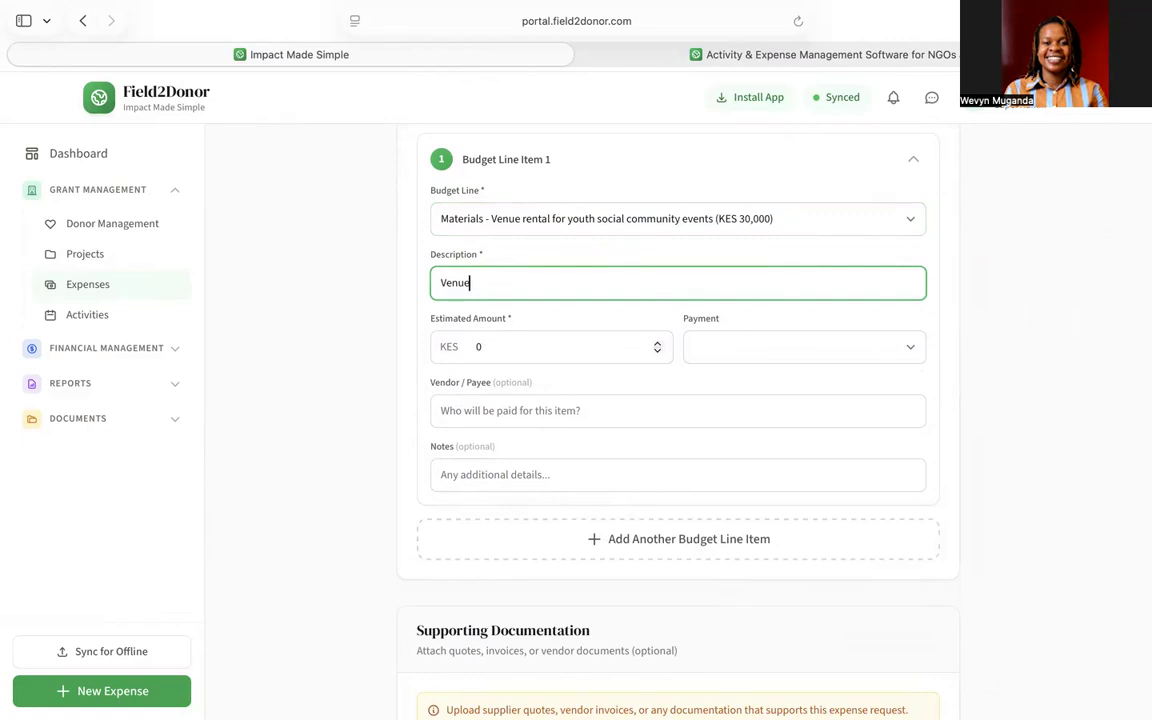
left_click(514, 349)
key("BackSpace")
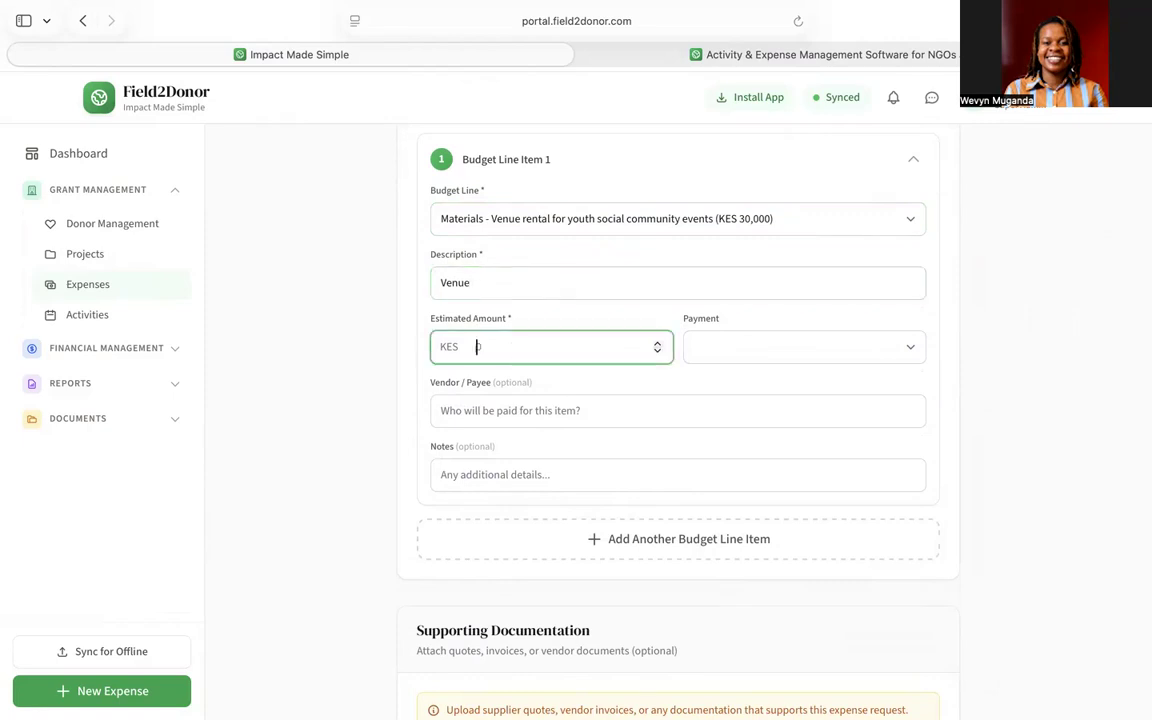
type("5000")
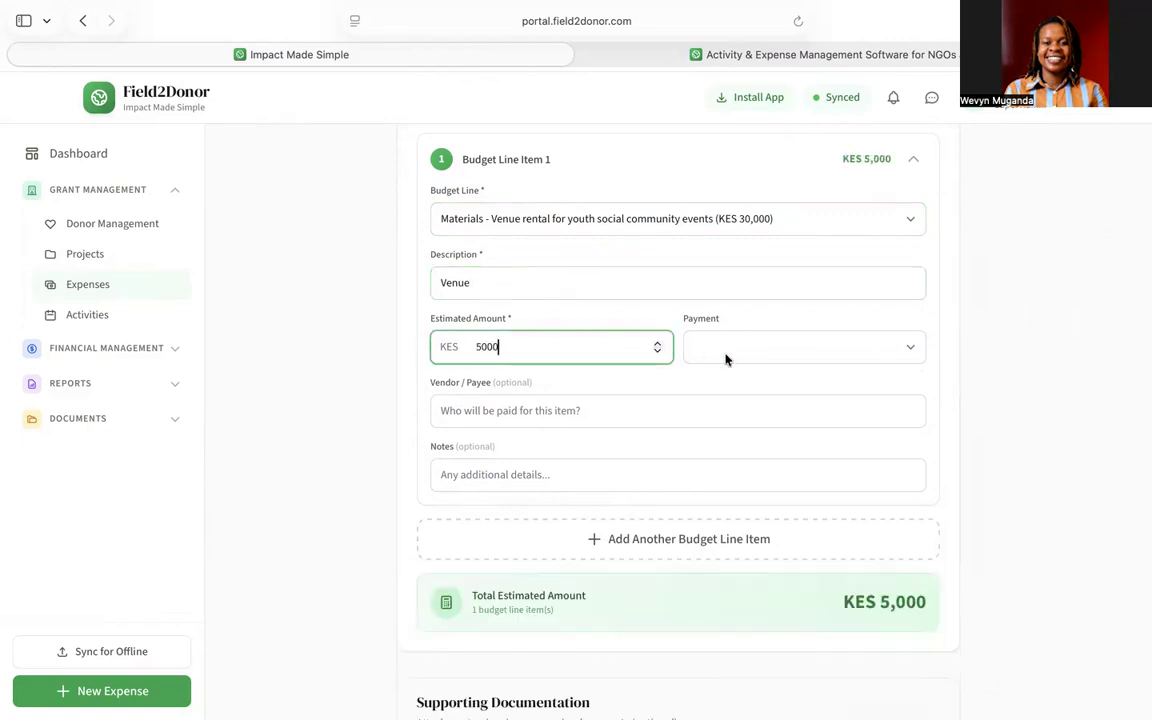
- Set the first line's payment to MPESA, enter the payee's name, and add a second line item
left_click(775, 349)
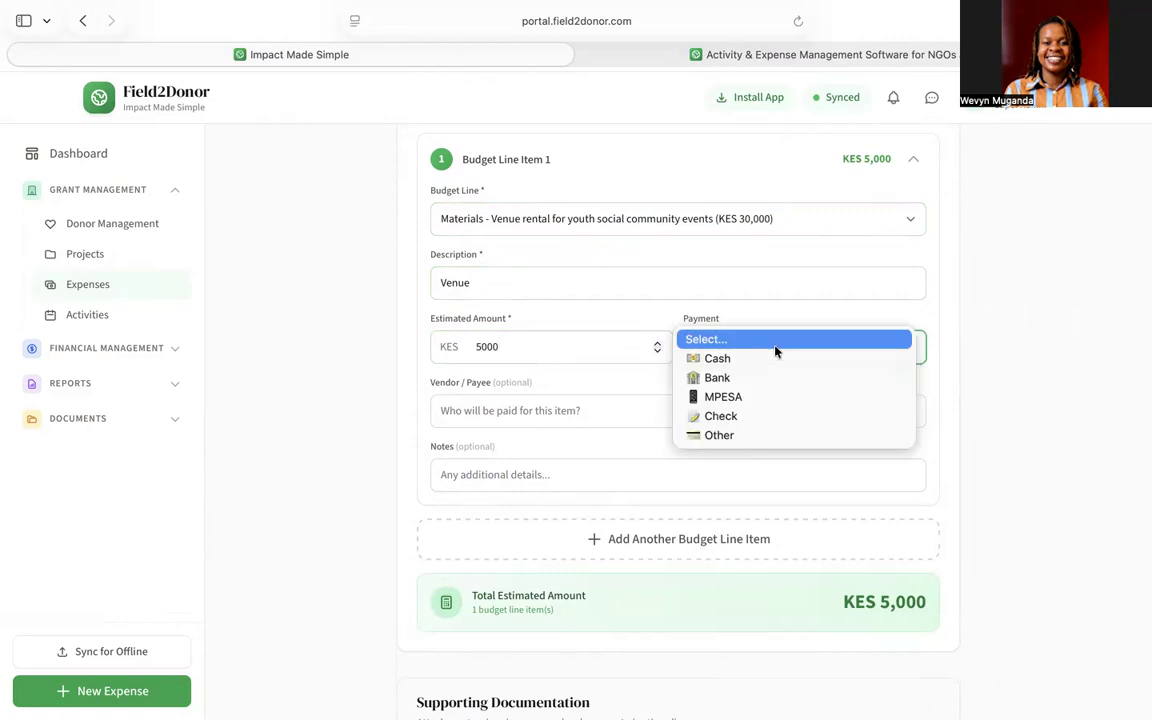
left_click(740, 399)
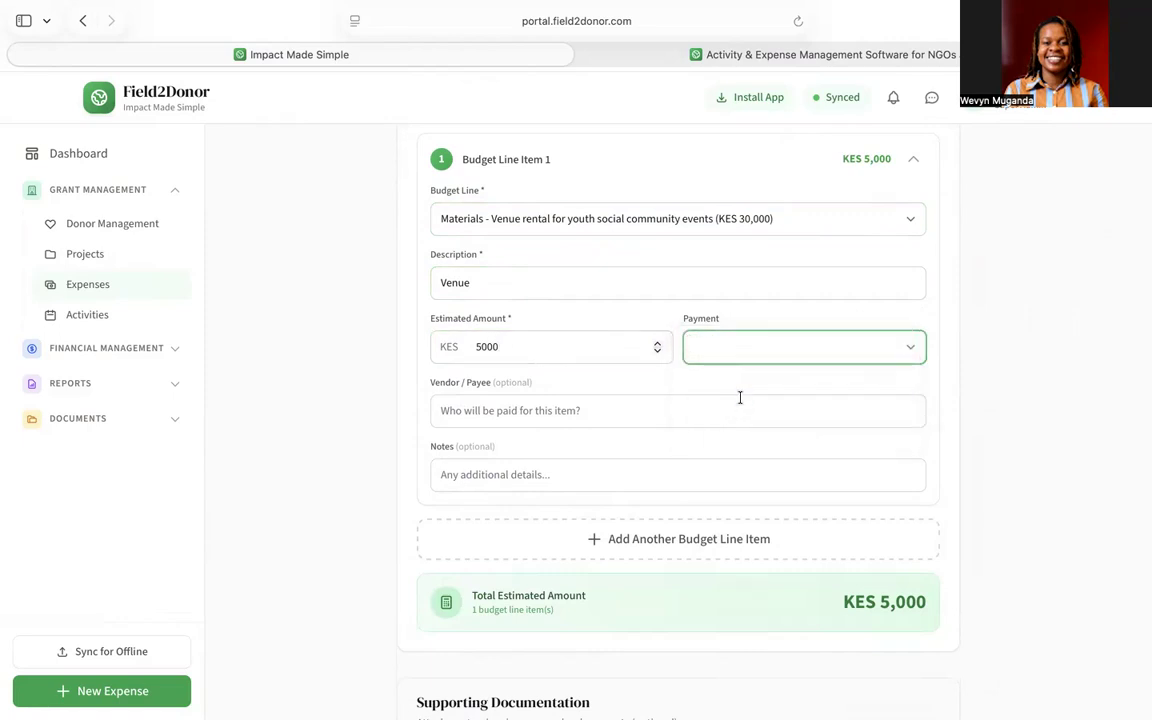
scroll(740, 398, "up", 1)
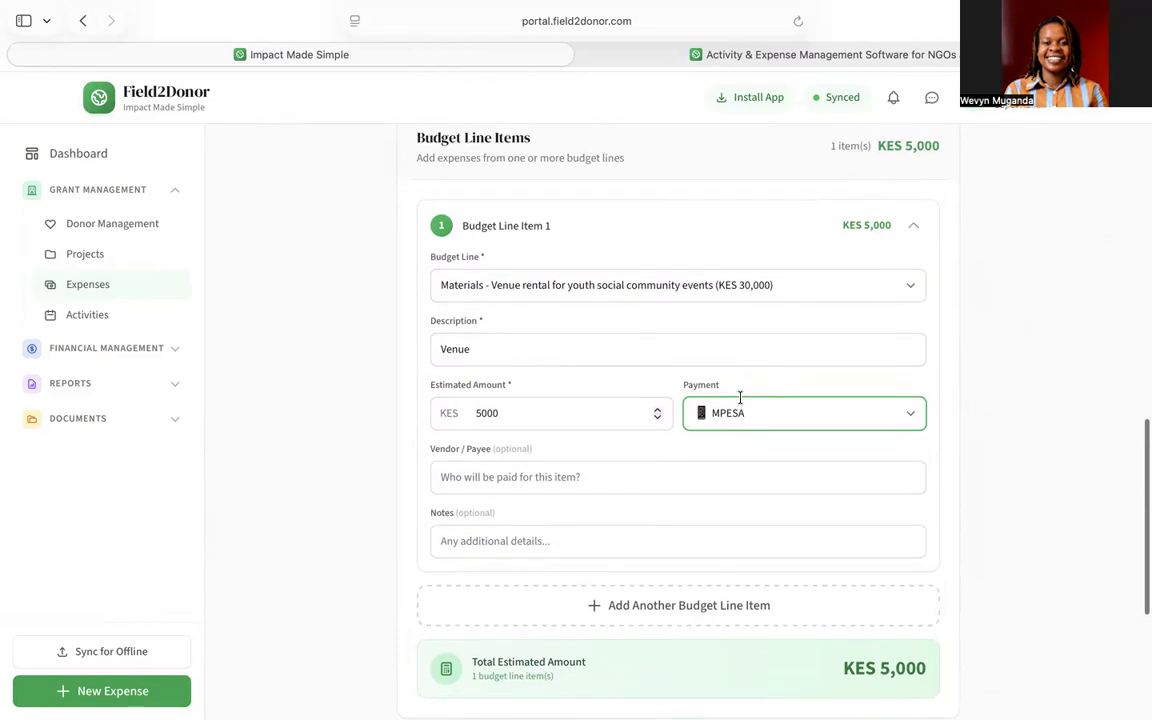
scroll(740, 400, "down", 1)
scroll(740, 401, "down", 1)
left_click(556, 341)
type("John")
key("BackSpace")
key("BackSpace")
key("BackSpace")
key("BackSpace")
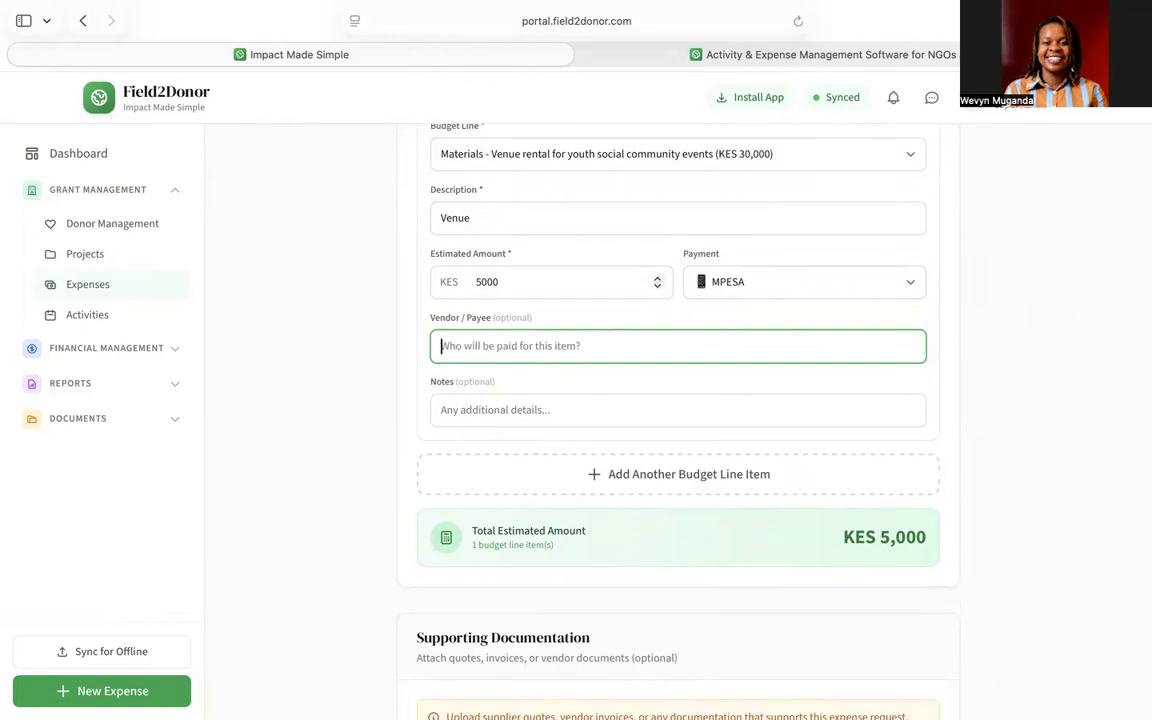
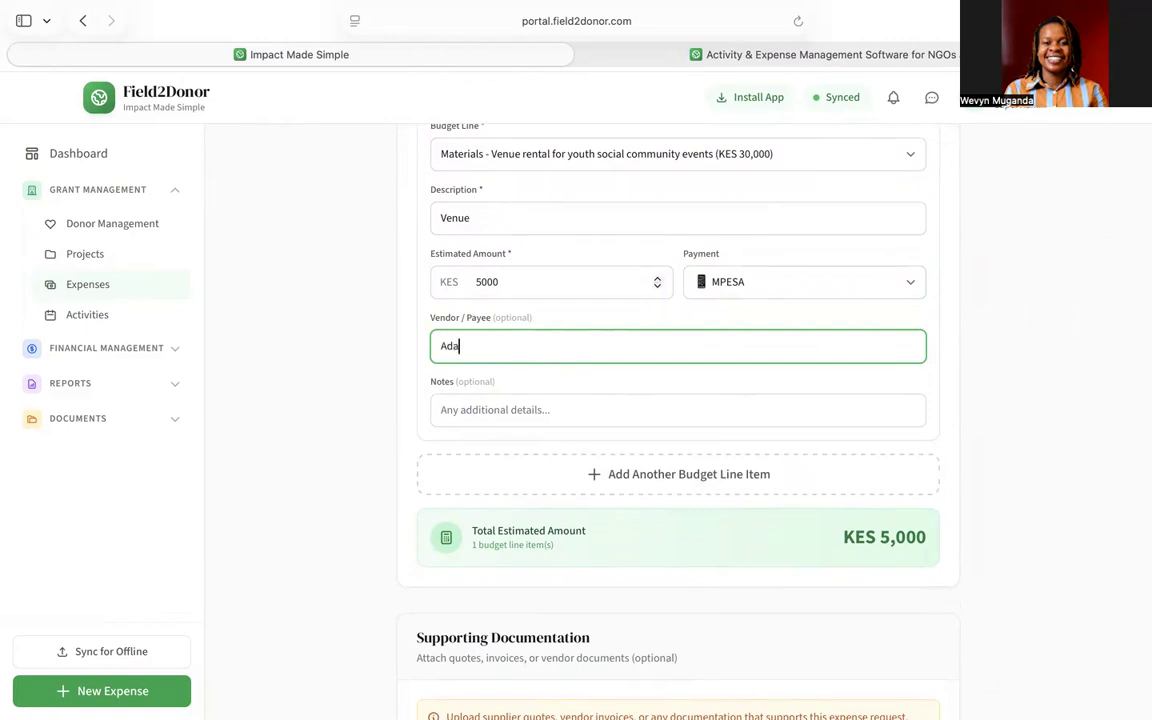
scroll(615, 410, "down", 4)
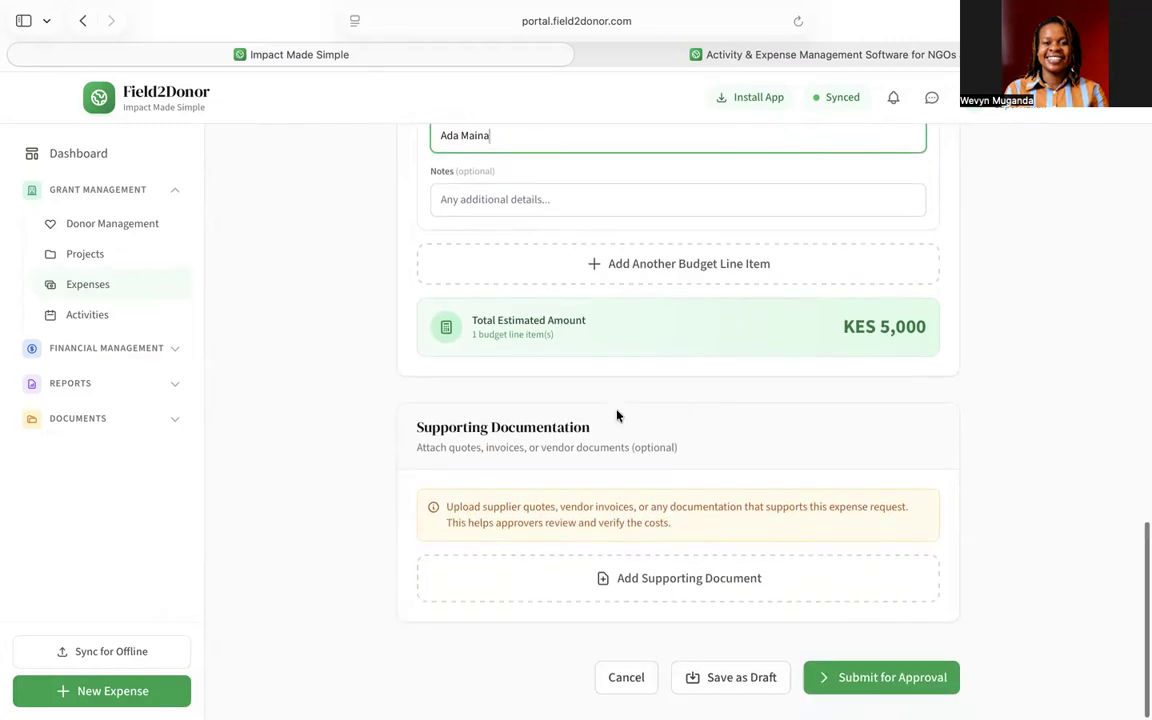
left_click(687, 264)
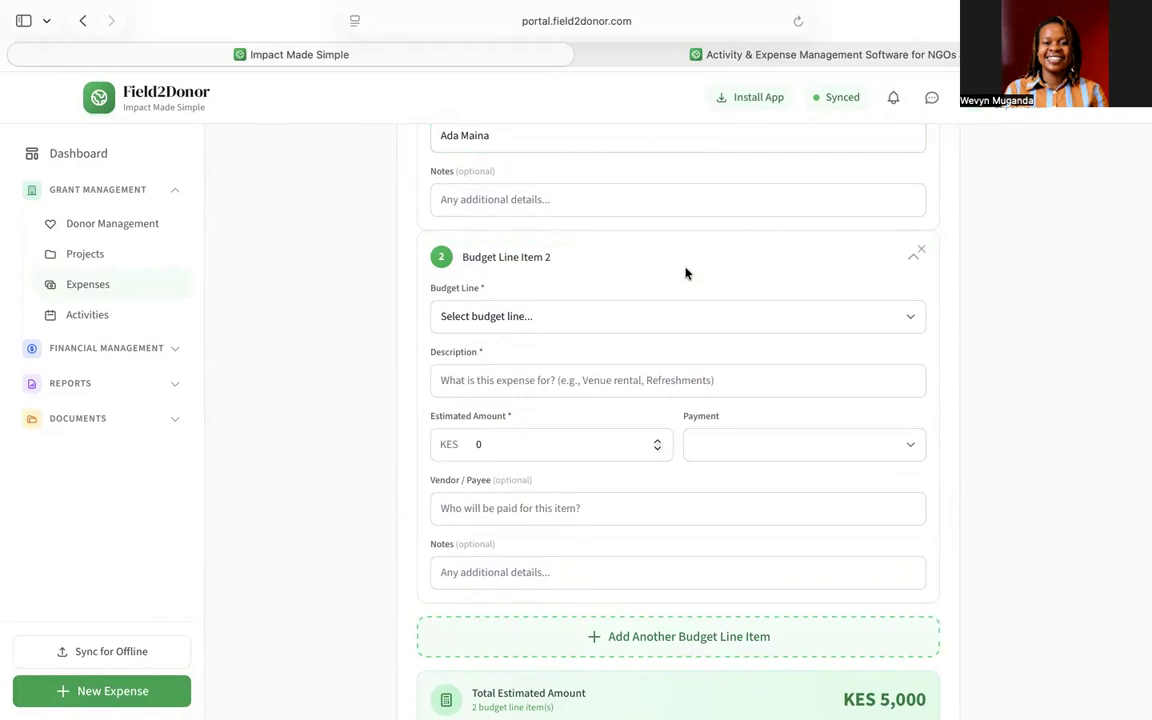
- Charge line item 2 to meals and refreshments, described 'Meals', at KES 5,000
scroll(685, 273, "down", 2)
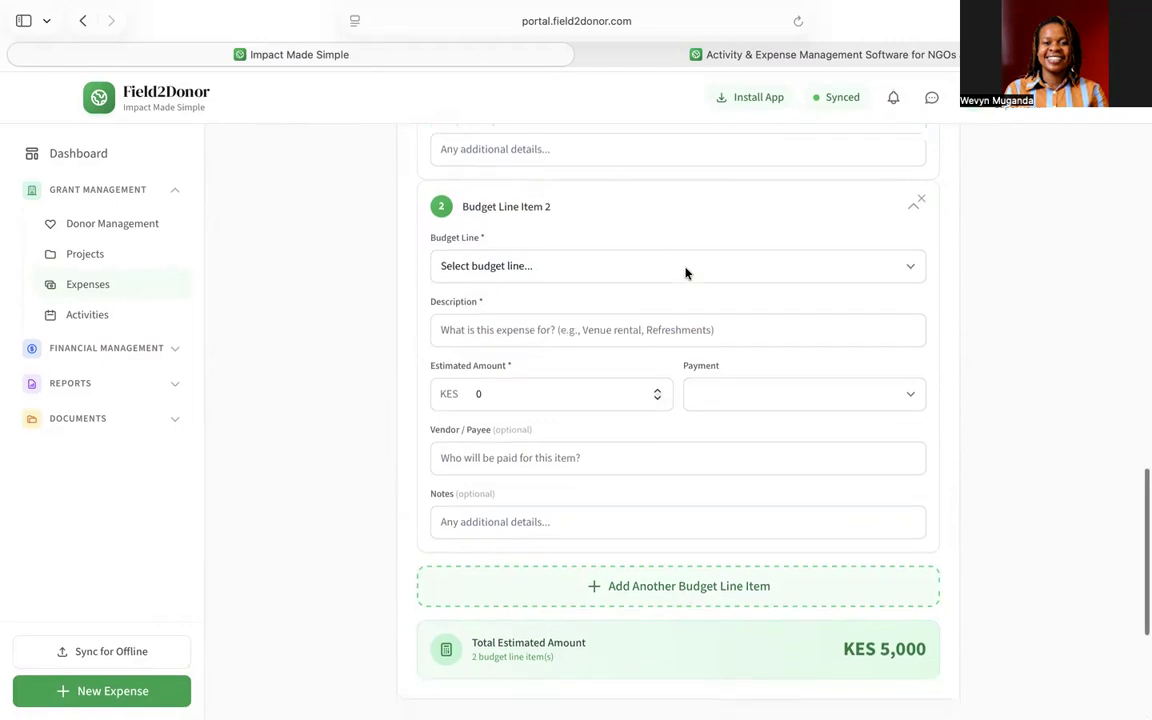
left_click(514, 253)
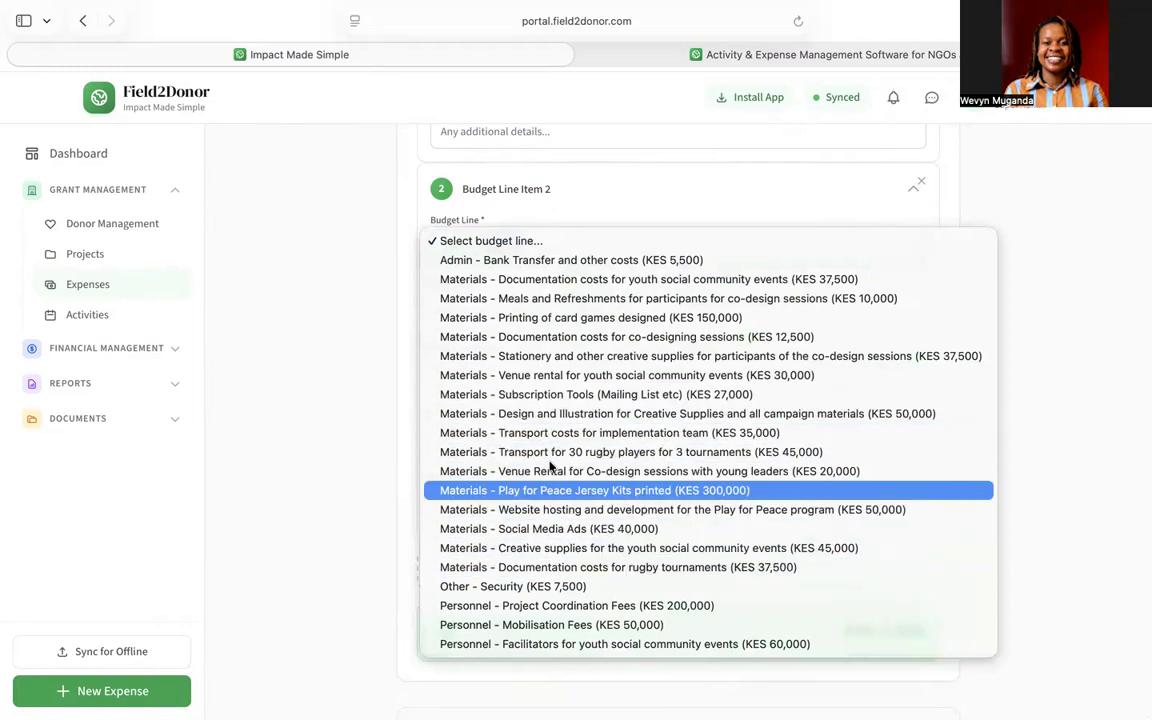
left_click(557, 300)
scroll(556, 306, "down", 1)
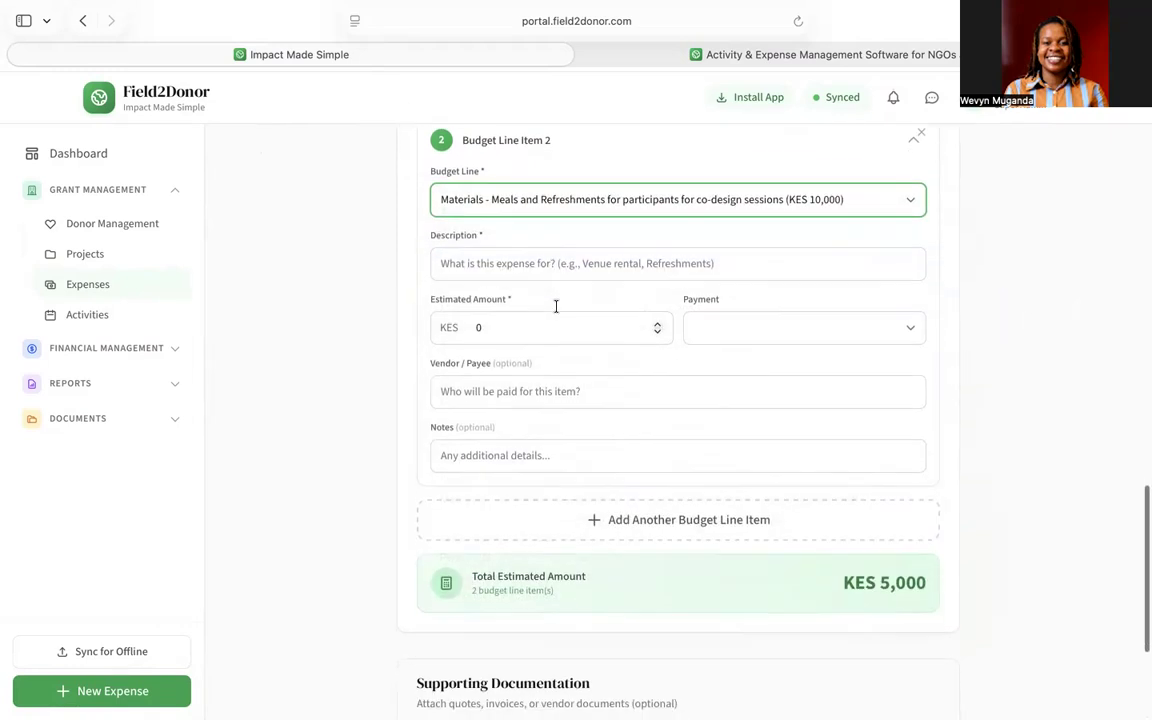
left_click(489, 265)
type("Meals")
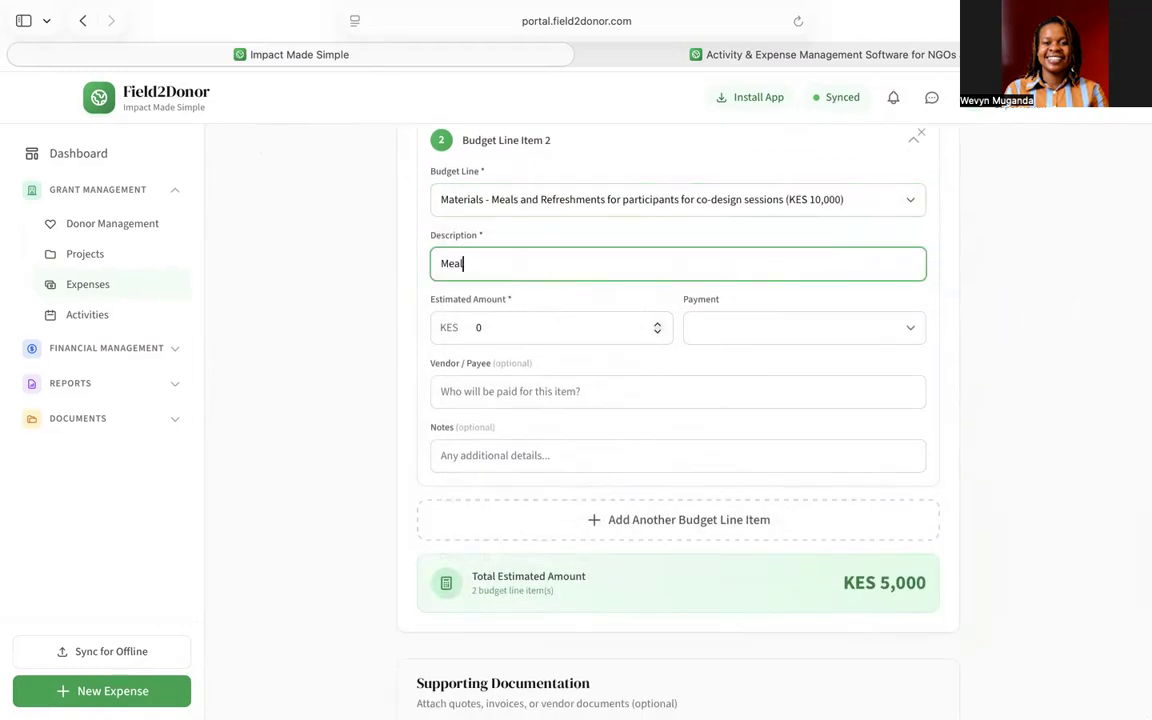
left_click(537, 330)
key("BackSpace")
type("5000")
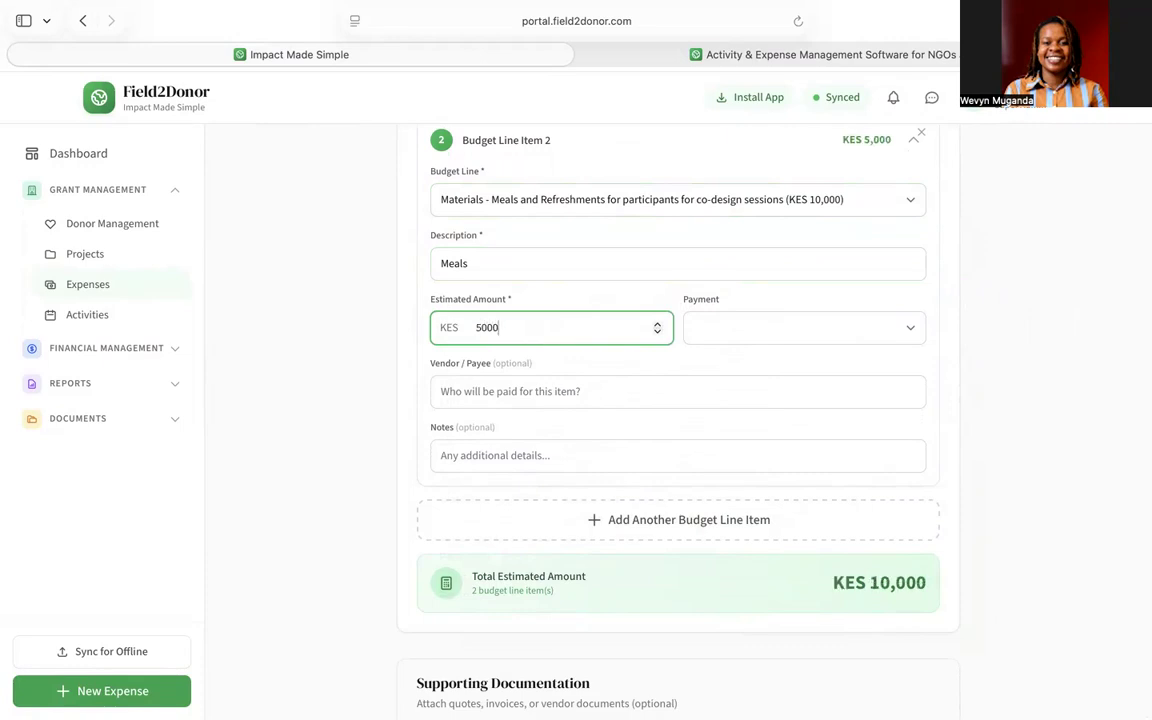
- Pay item 2 by MPESA, enter the payee's name, and submit the KES 10,000 request
left_click(725, 340)
left_click(727, 379)
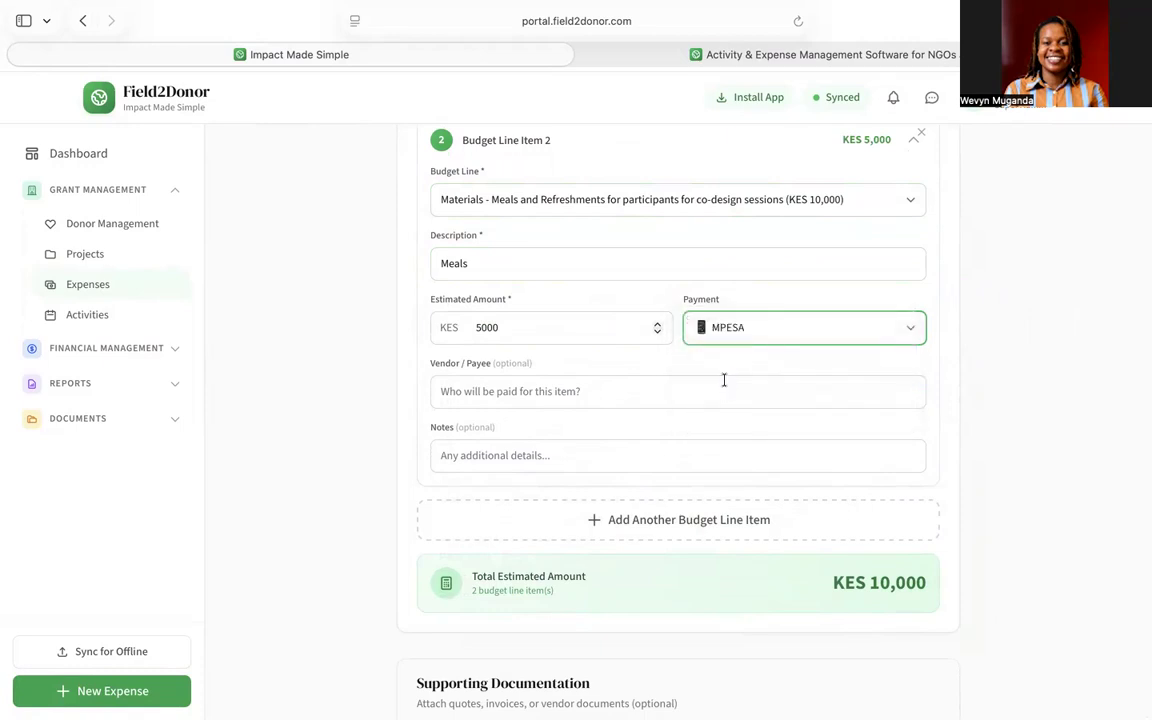
scroll(722, 380, "down", 2)
left_click(573, 295)
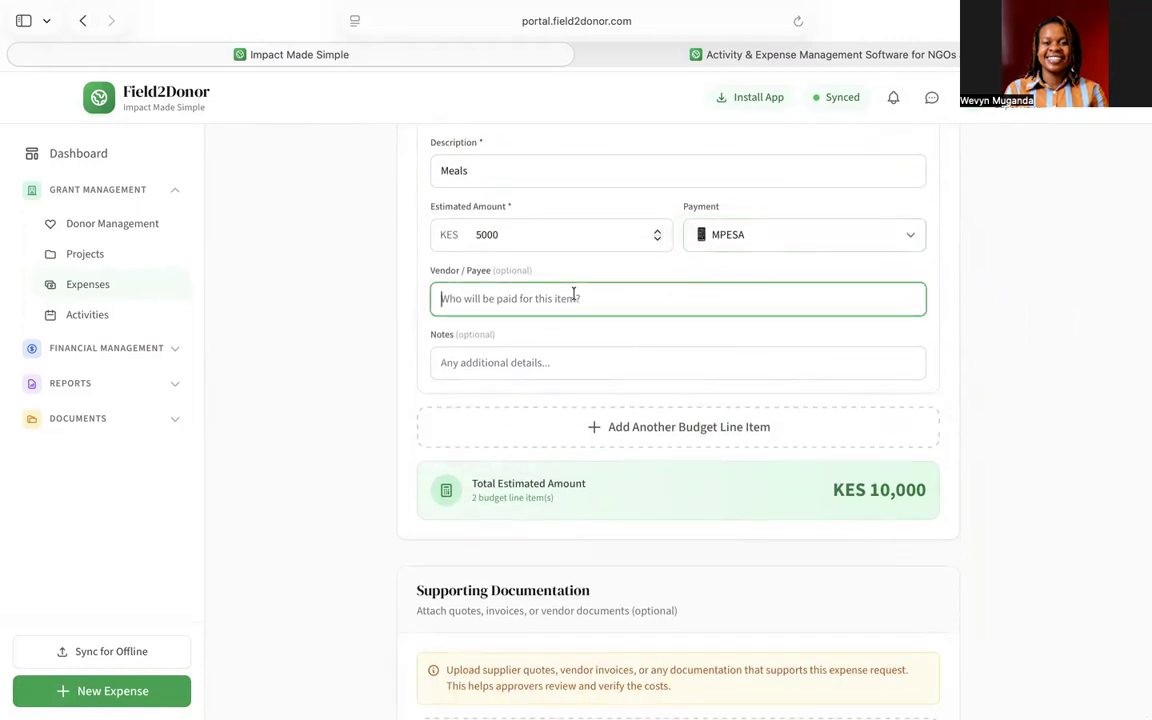
type("Omondi")
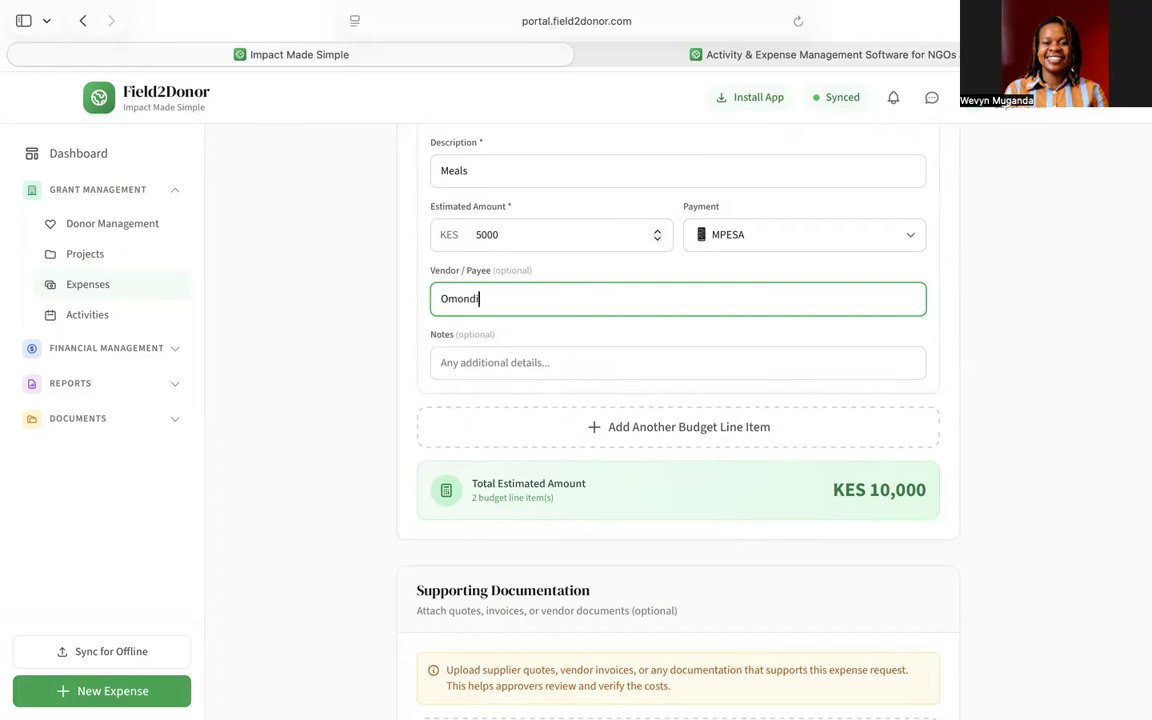
scroll(738, 385, "down", 1)
scroll(738, 385, "down", 2)
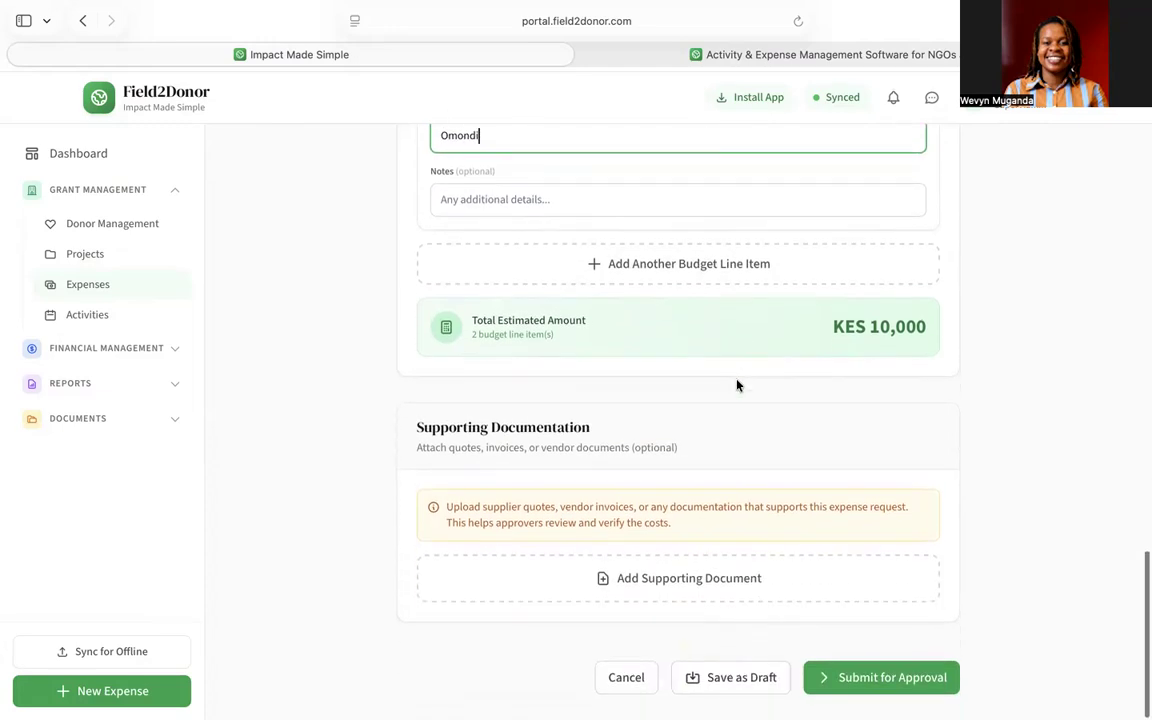
scroll(738, 386, "up", 4)
scroll(738, 385, "up", 3)
scroll(738, 385, "down", 2)
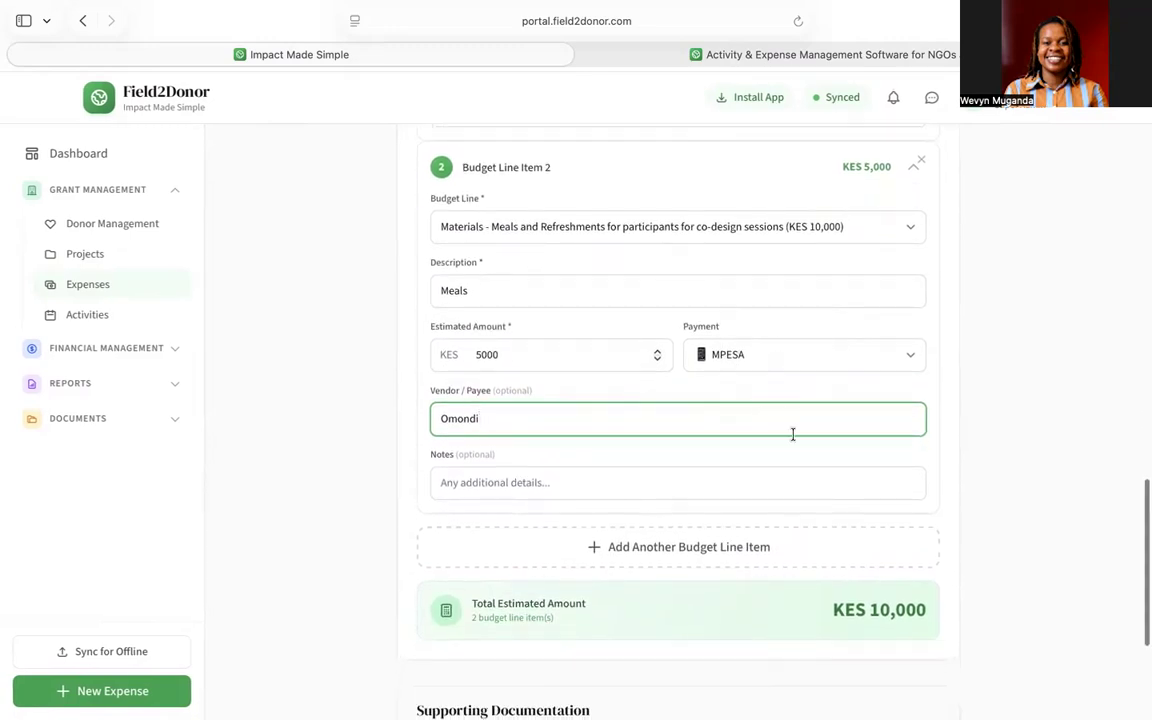
scroll(823, 468, "down", 2)
scroll(784, 334, "up", 8)
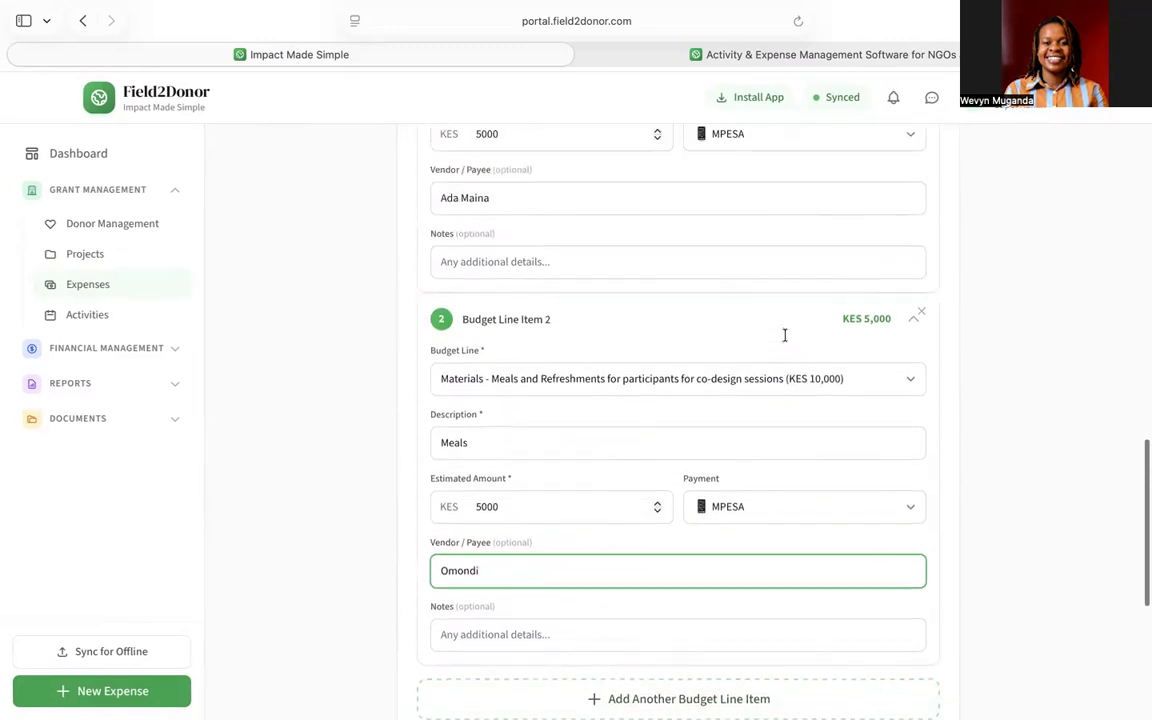
scroll(784, 334, "down", 10)
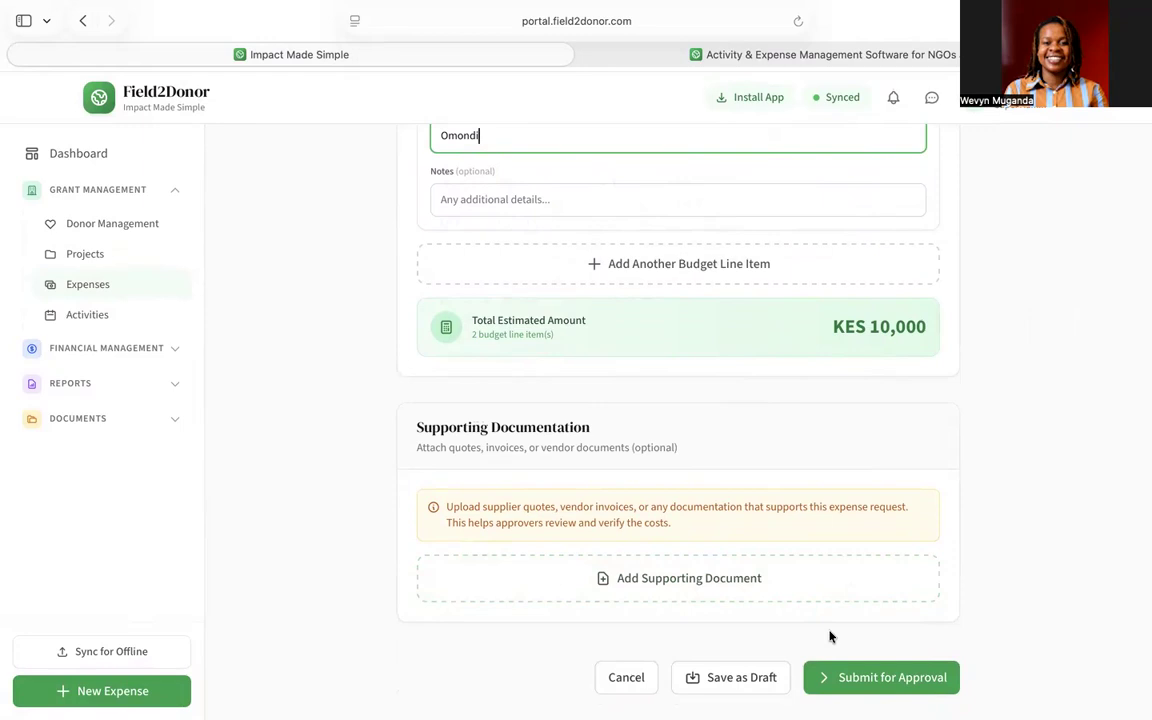
left_click(848, 684)
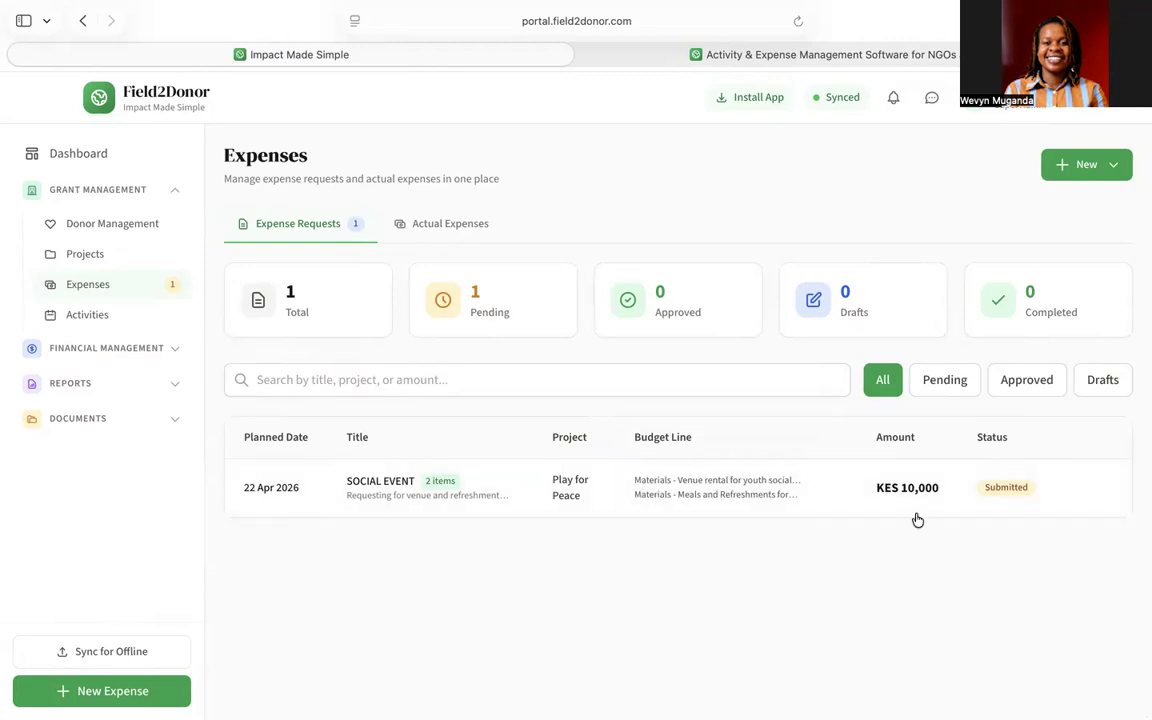
- Switch to the empty Actual Expenses tab and bring up the New expense options
left_click(452, 226)
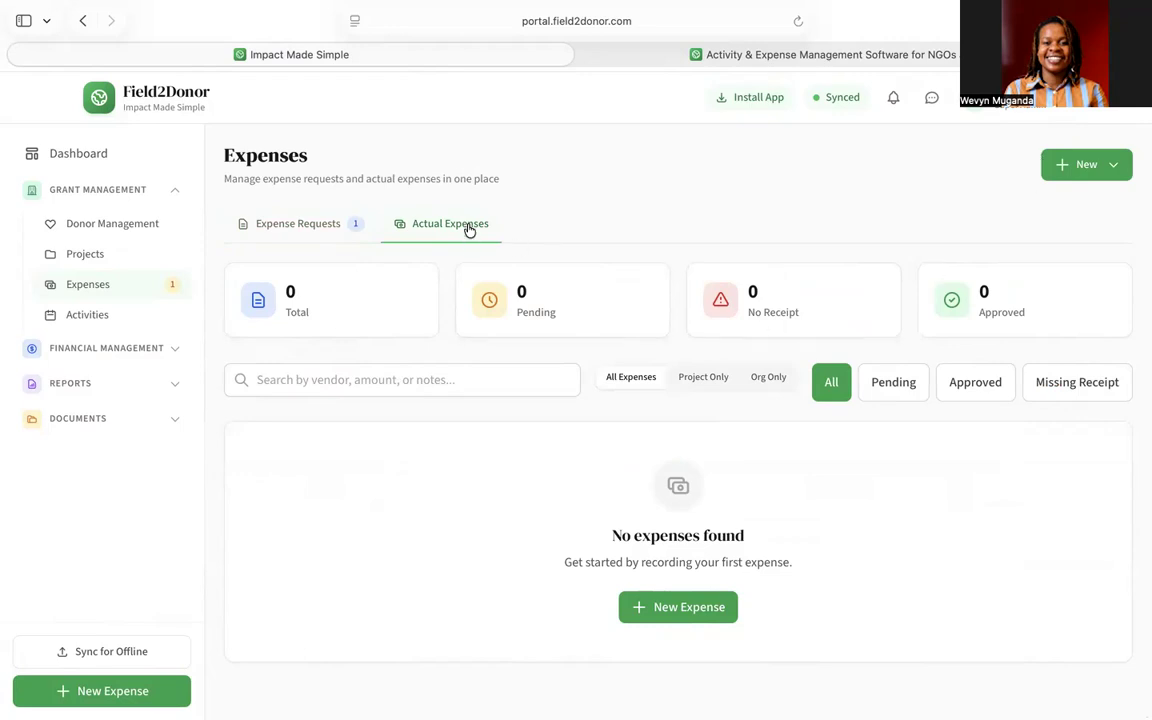
left_click(1077, 168)
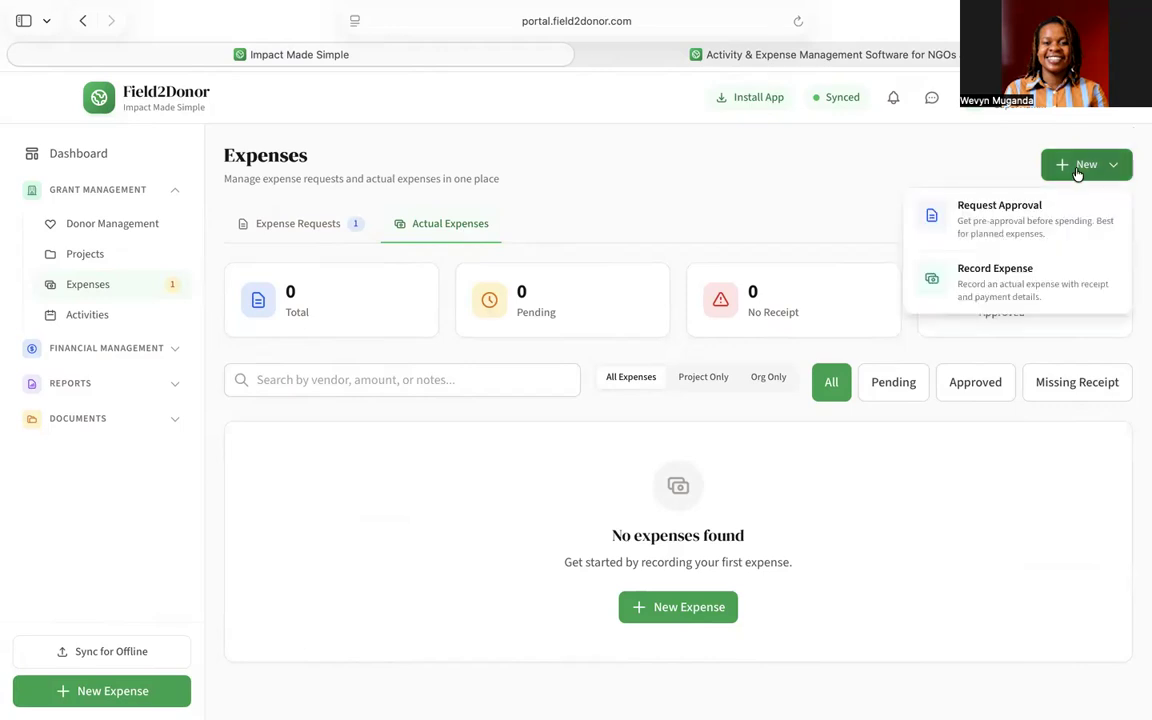
- Record an actual expense under Meals and Incidental Expenses, linked to Youth Social Community Events
left_click(993, 290)
scroll(594, 400, "down", 3)
scroll(594, 400, "down", 2)
scroll(594, 401, "up", 2)
scroll(594, 401, "down", 1)
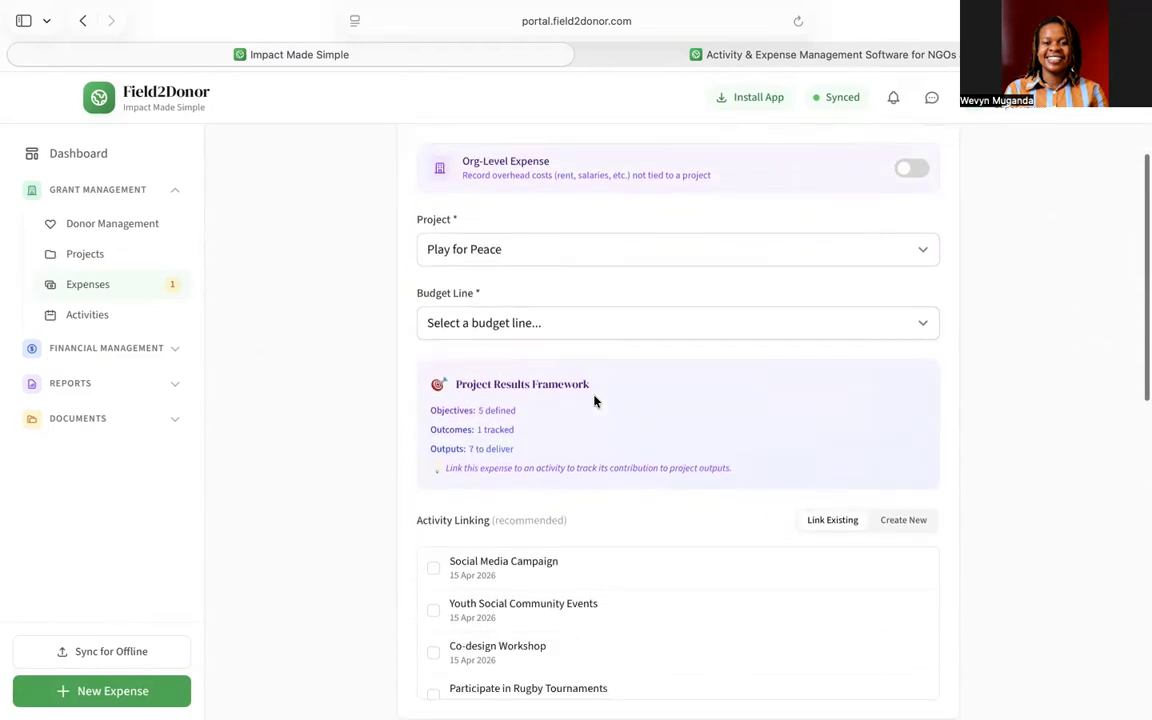
left_click(518, 324)
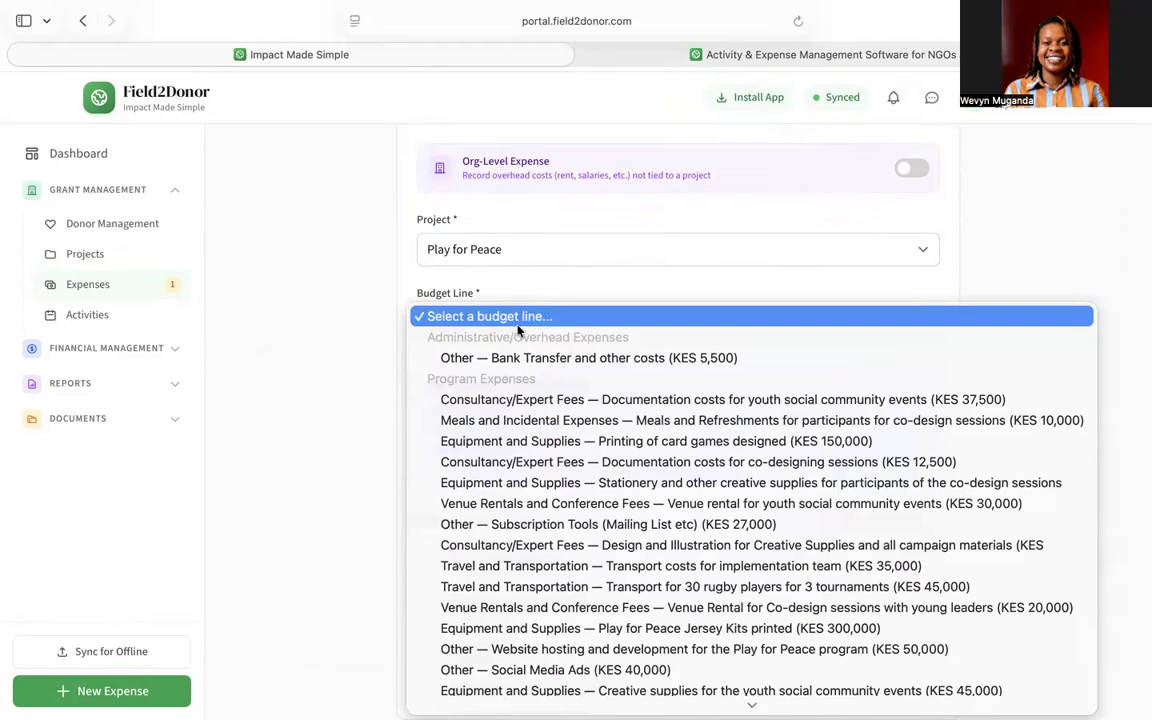
left_click(549, 422)
scroll(548, 425, "down", 5)
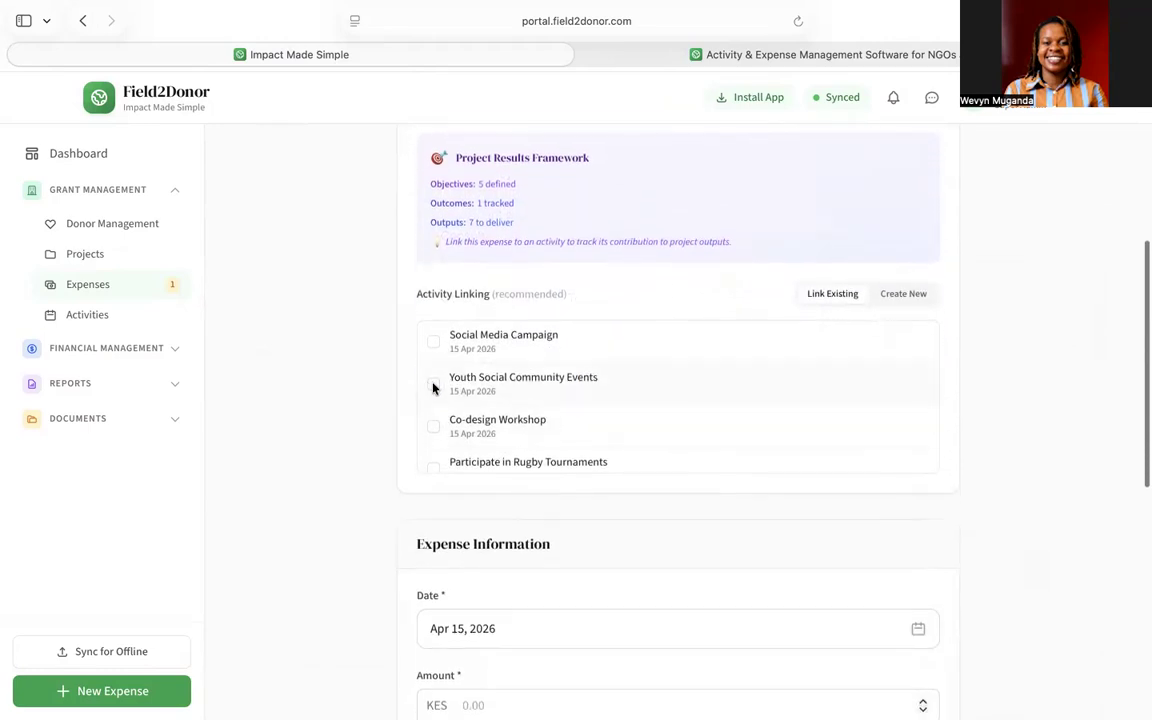
left_click(433, 386)
scroll(602, 279, "up", 5)
scroll(602, 279, "down", 8)
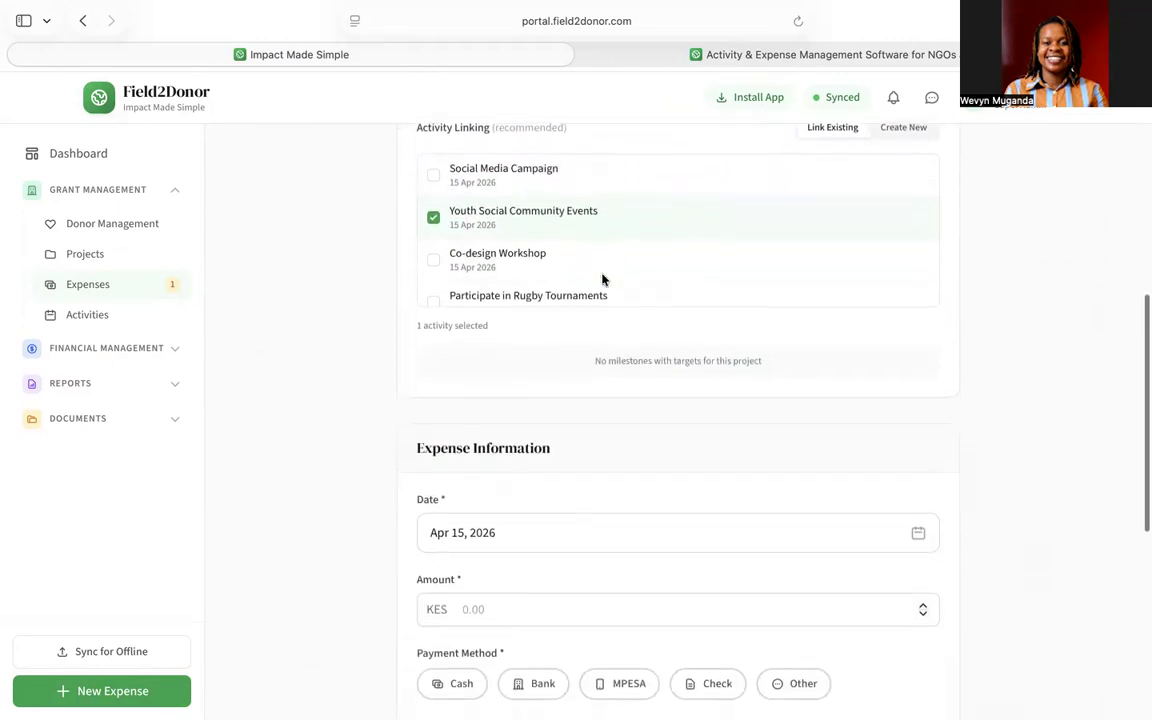
scroll(602, 279, "down", 10)
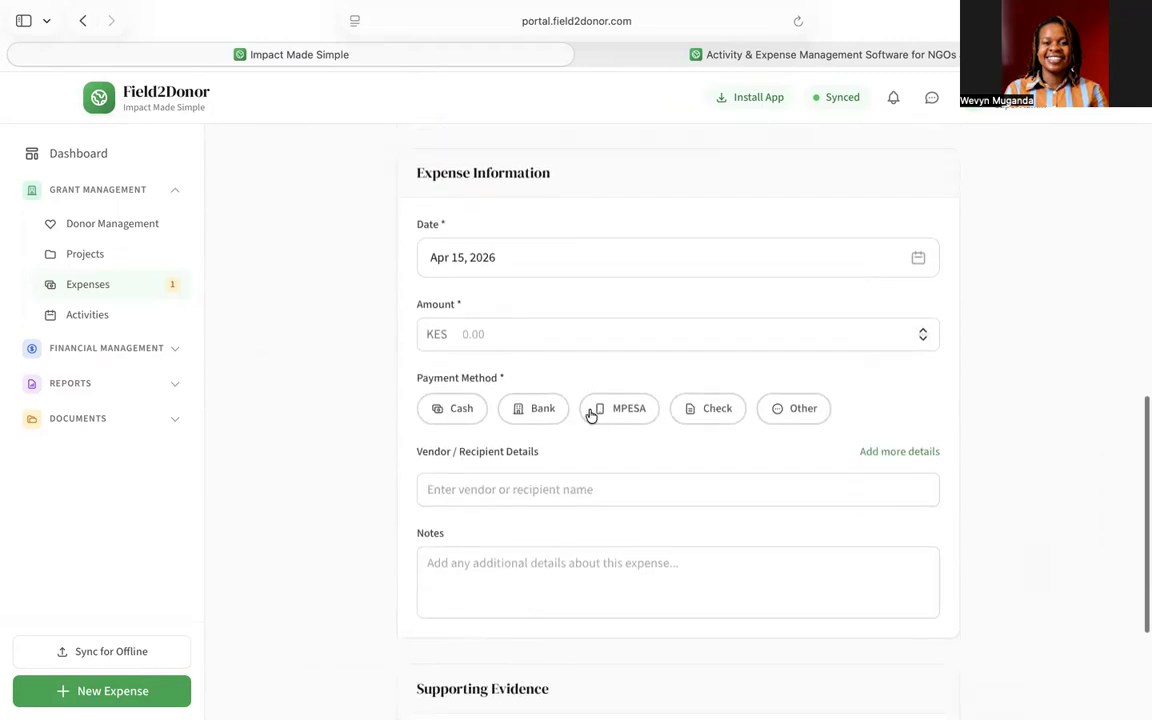
- Enter amount 5000 paid via MPESA, the vendor's name, and notes 'Breakfast for guests'
left_click(554, 342)
type("5000")
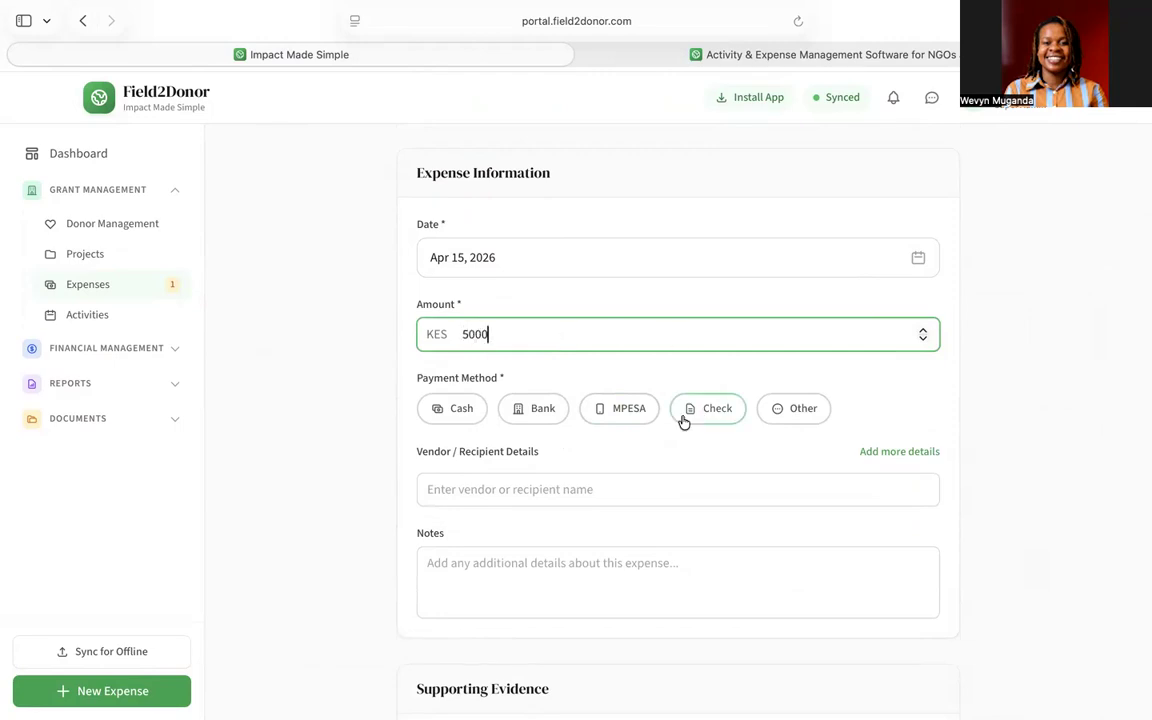
left_click(643, 411)
left_click(578, 490)
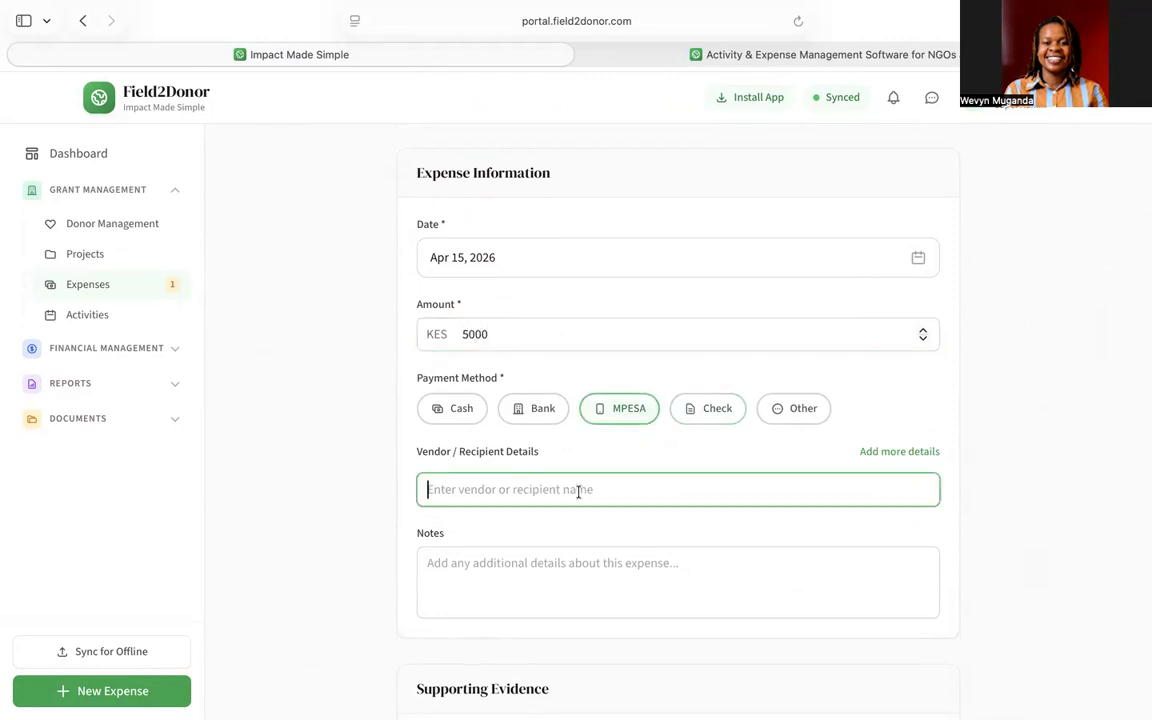
scroll(578, 491, "down", 3)
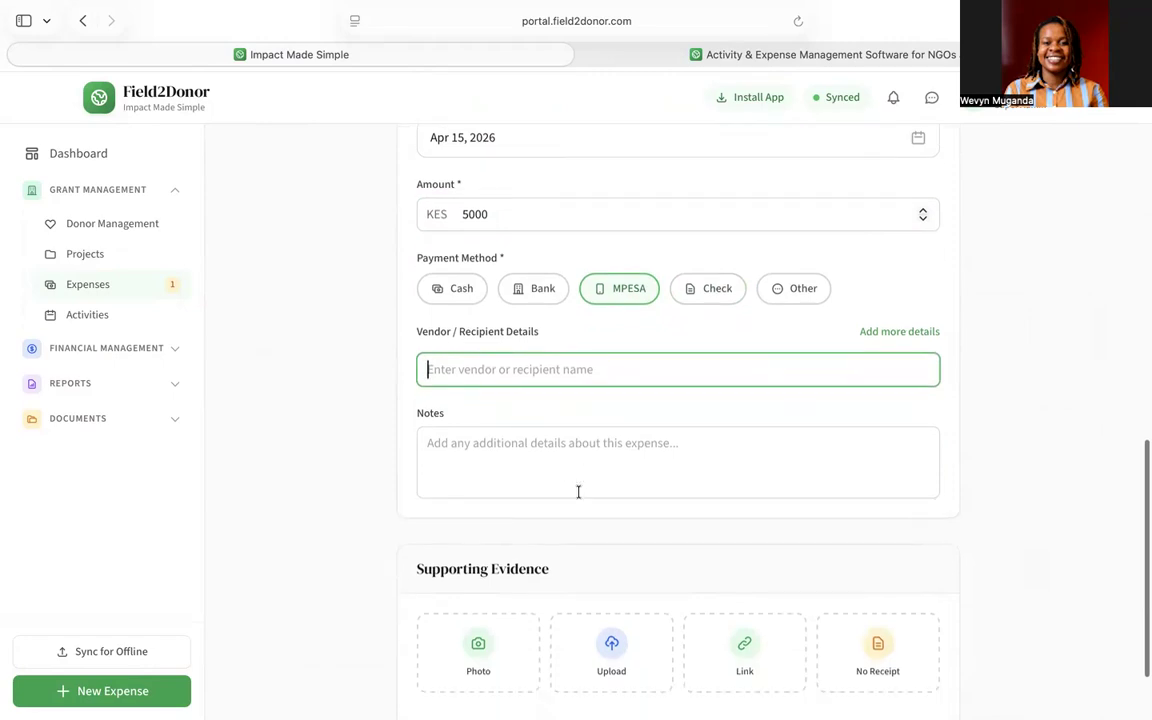
type("Omondi")
scroll(670, 485, "down", 3)
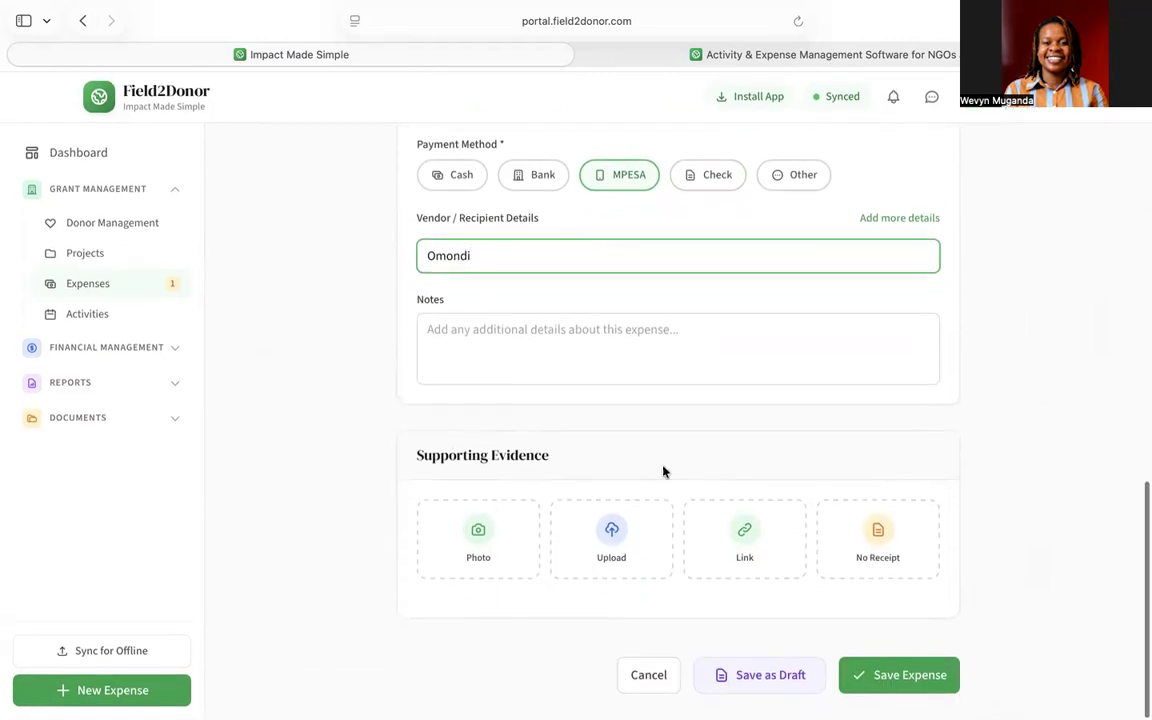
left_click(561, 334)
type("Breakfast for guests")
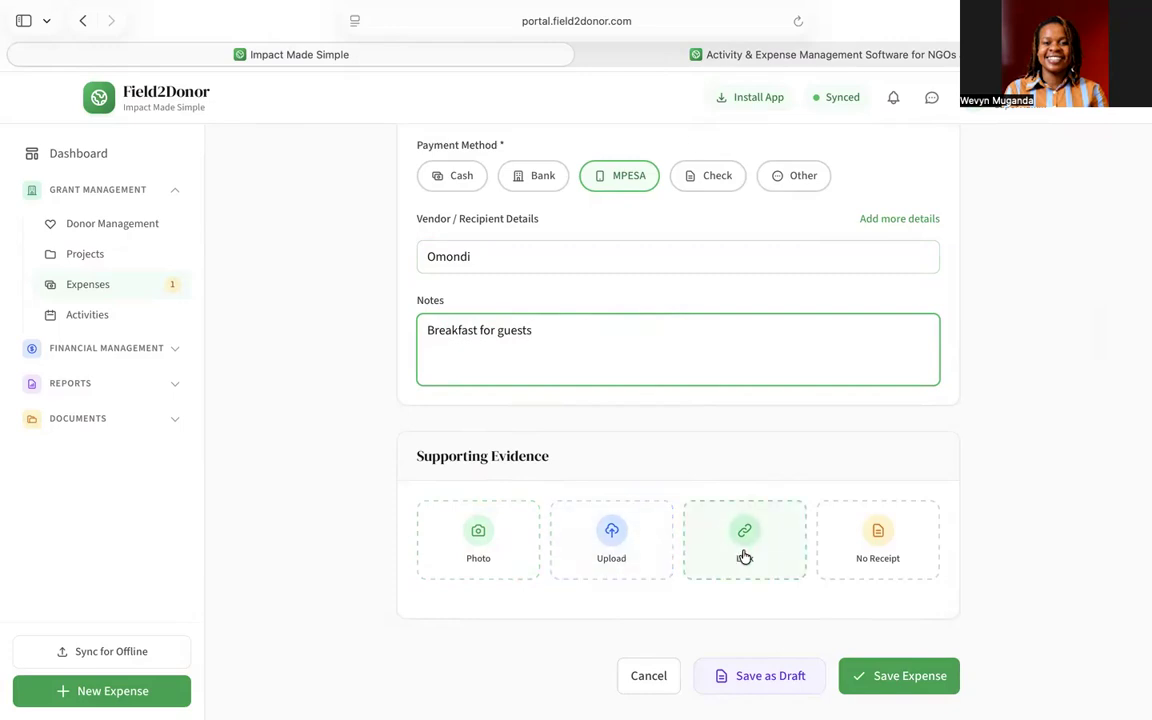
- Mark no receipt, reason 'Rural area - no formal vendors', explanation 'Bought bananas for breakfast'
left_click(882, 545)
scroll(669, 393, "down", 3)
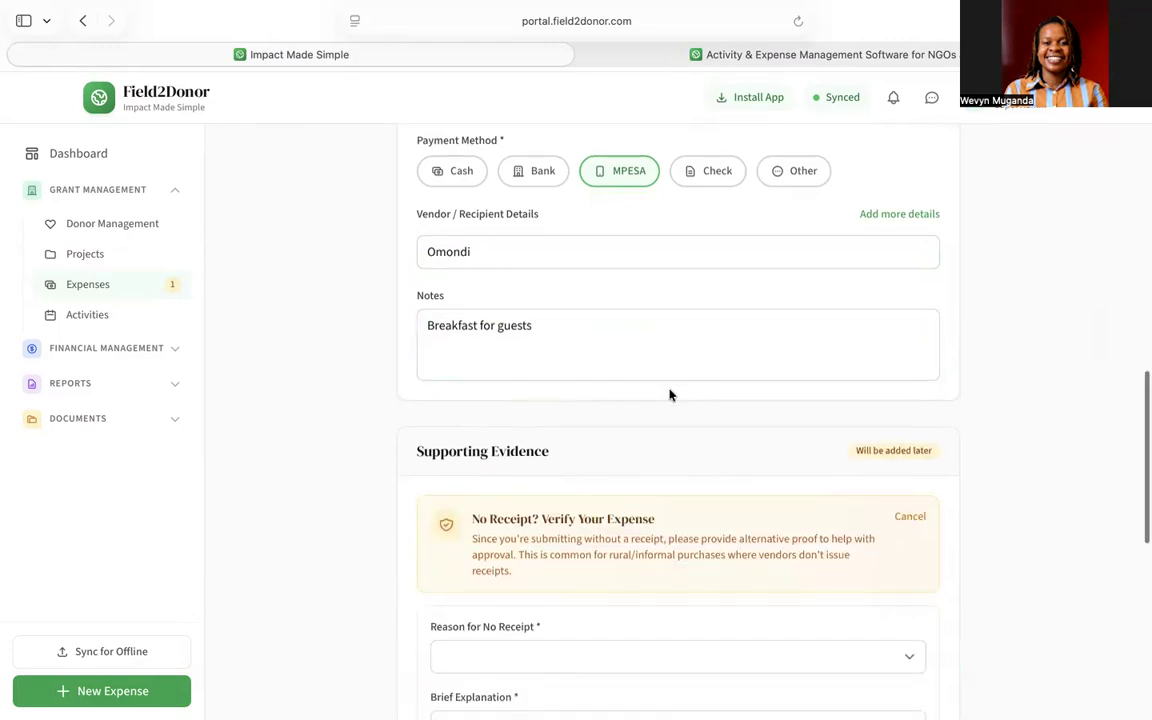
scroll(670, 395, "down", 1)
scroll(670, 395, "up", 1)
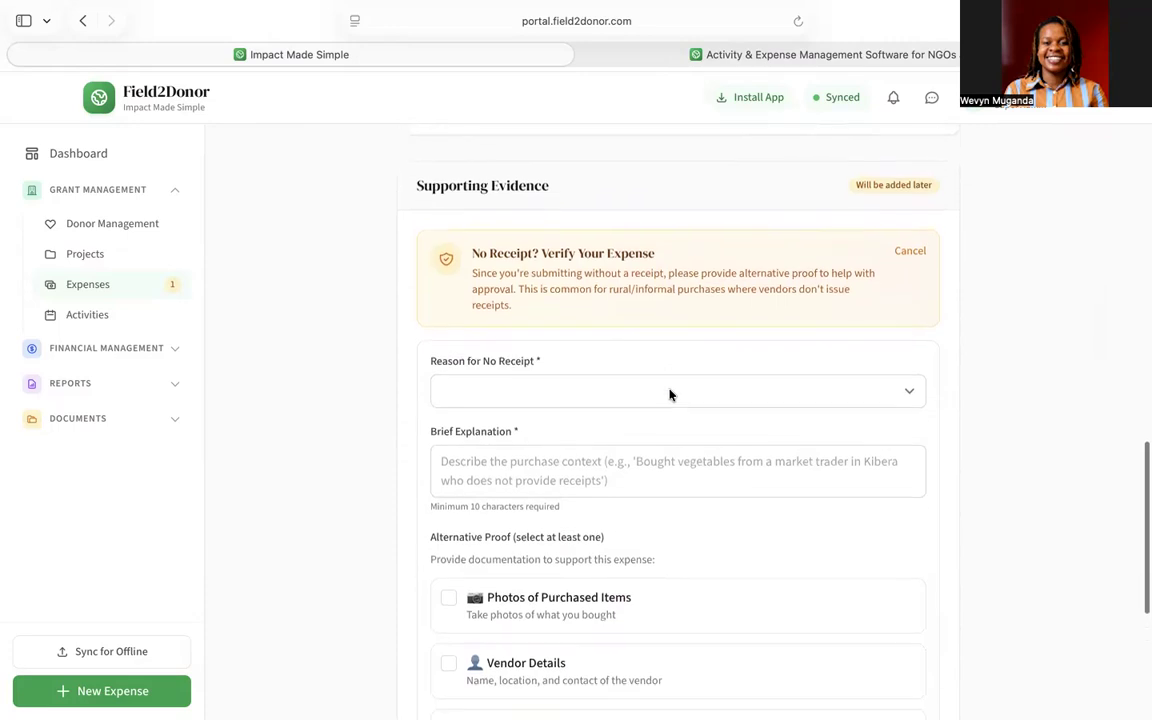
scroll(670, 395, "down", 1)
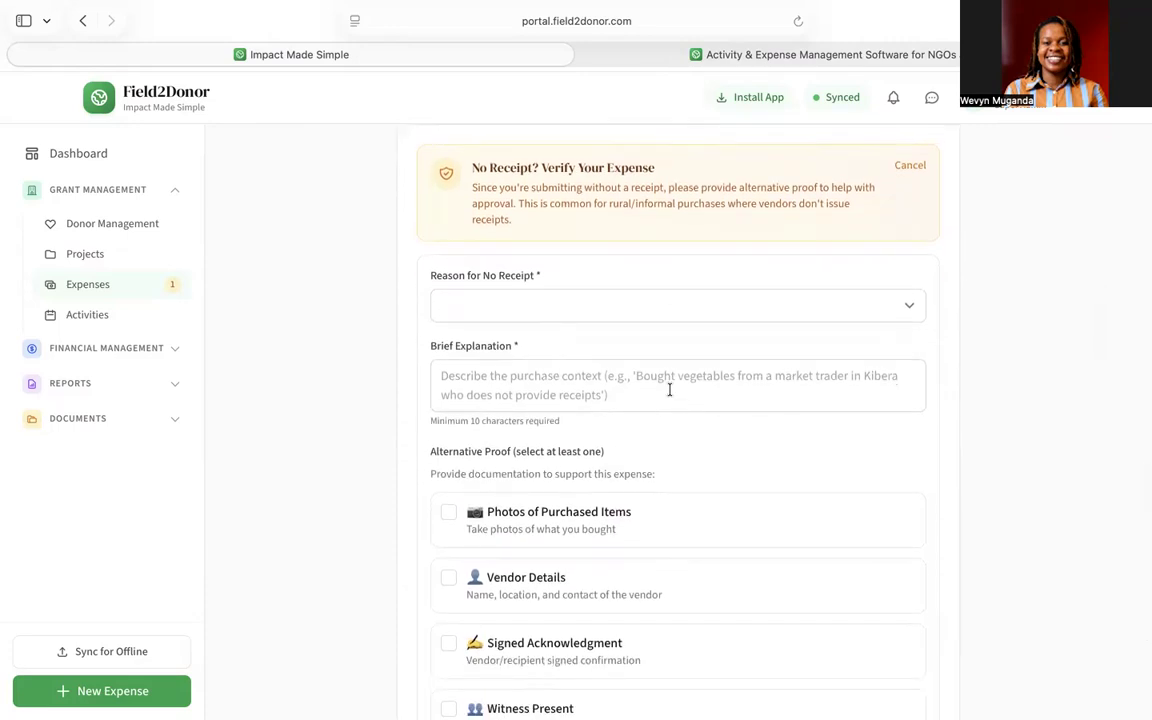
scroll(601, 298, "down", 1)
left_click(519, 276)
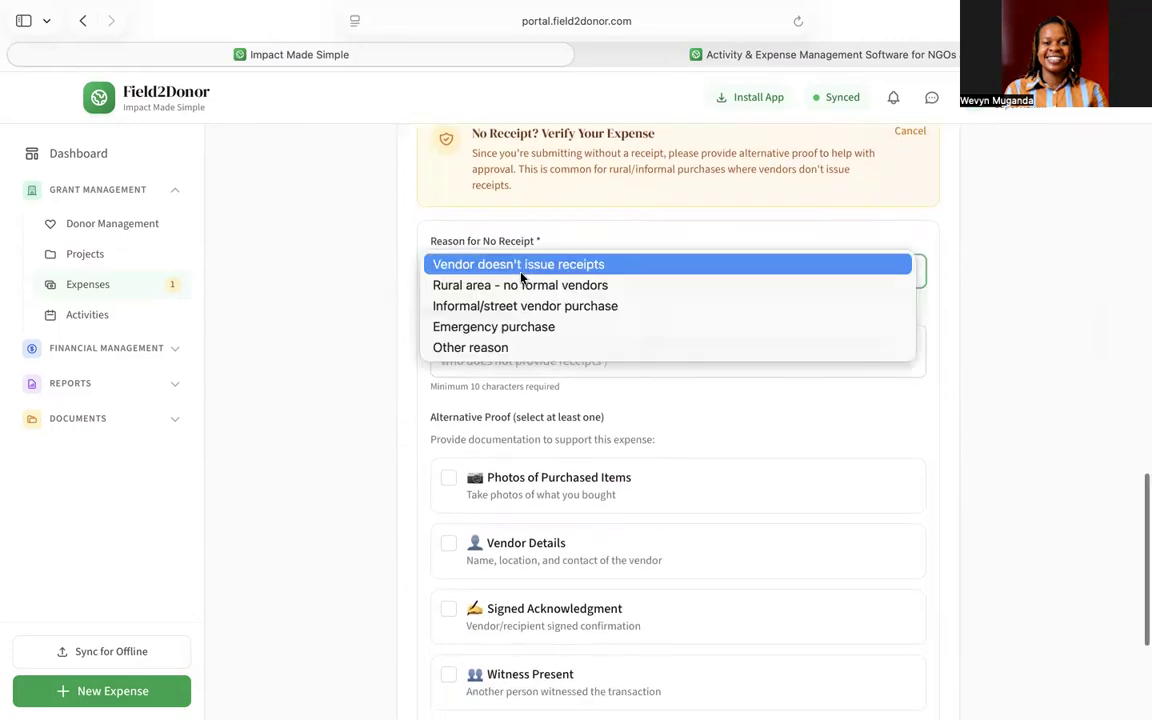
left_click(512, 291)
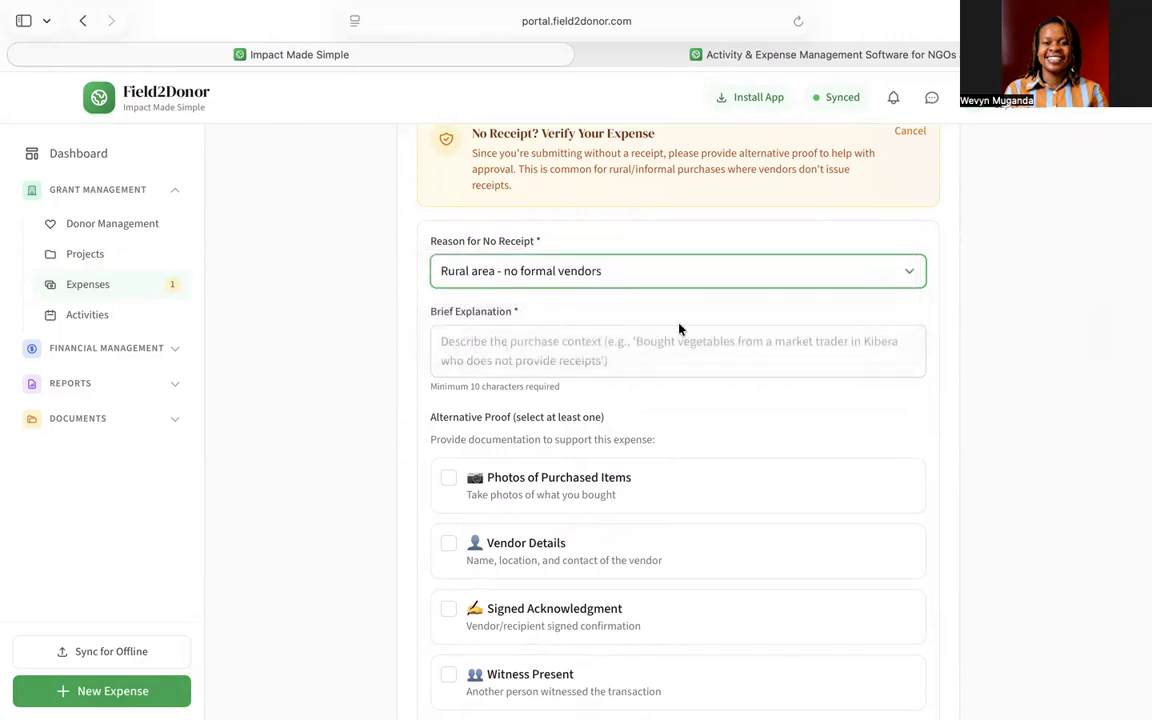
scroll(660, 380, "down", 2)
left_click(505, 243)
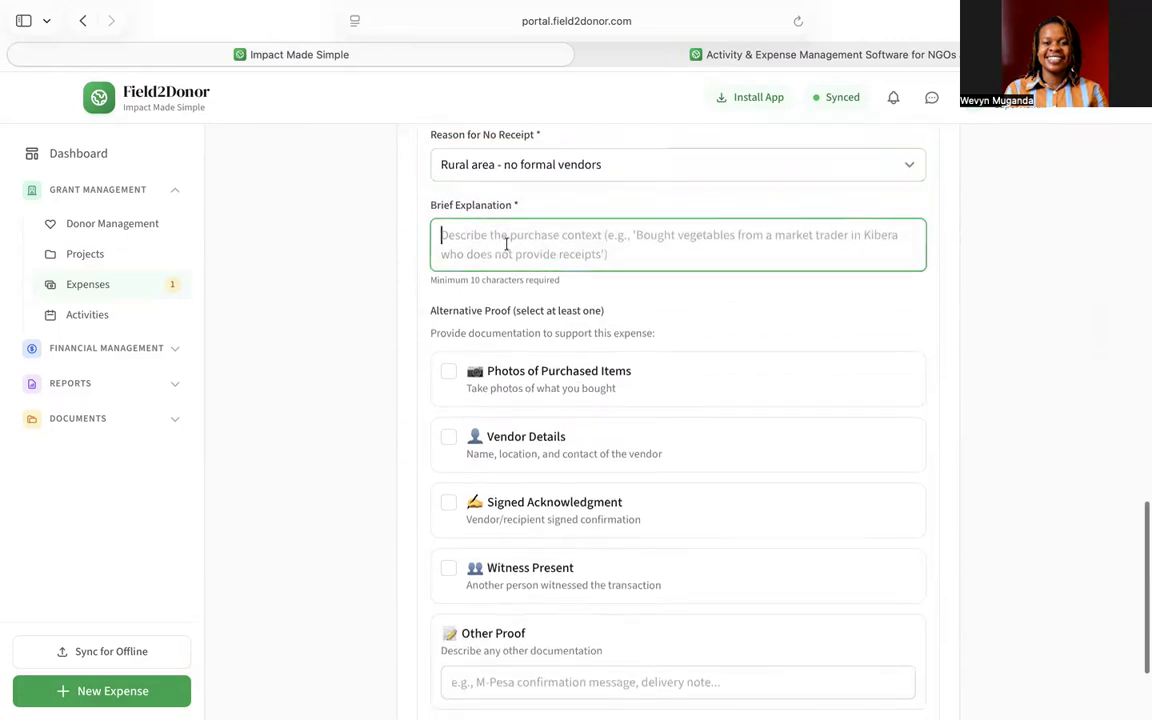
type("Bought bananas for breakfast")
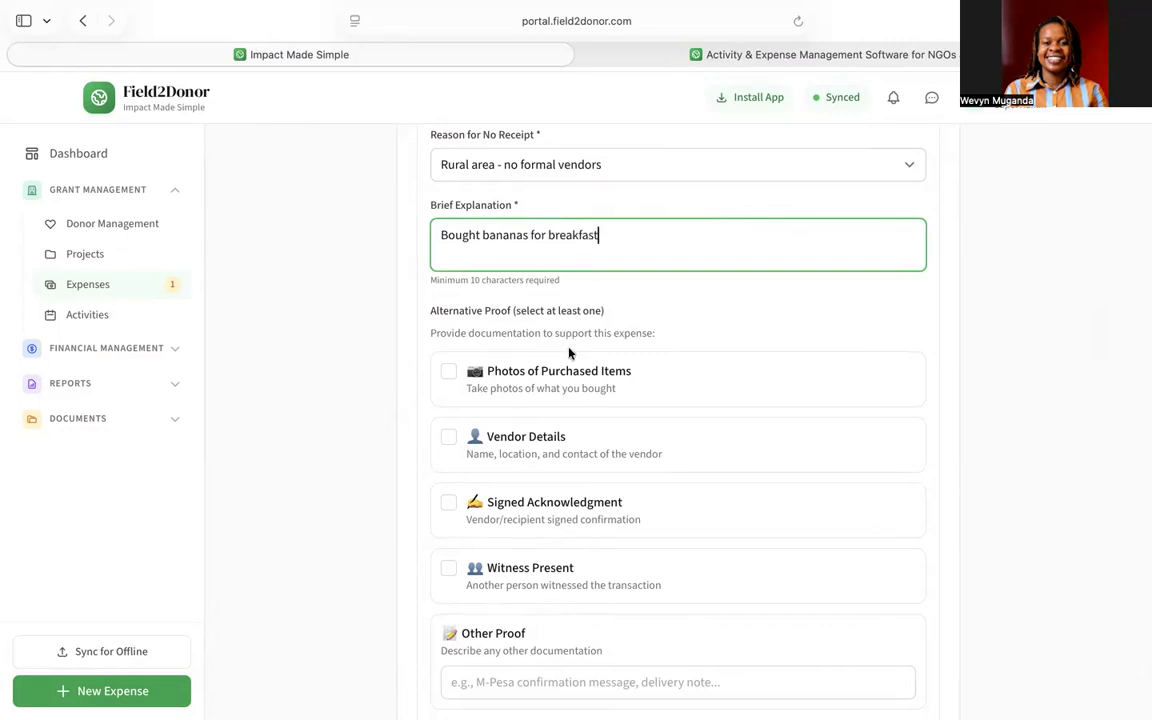
scroll(569, 352, "down", 2)
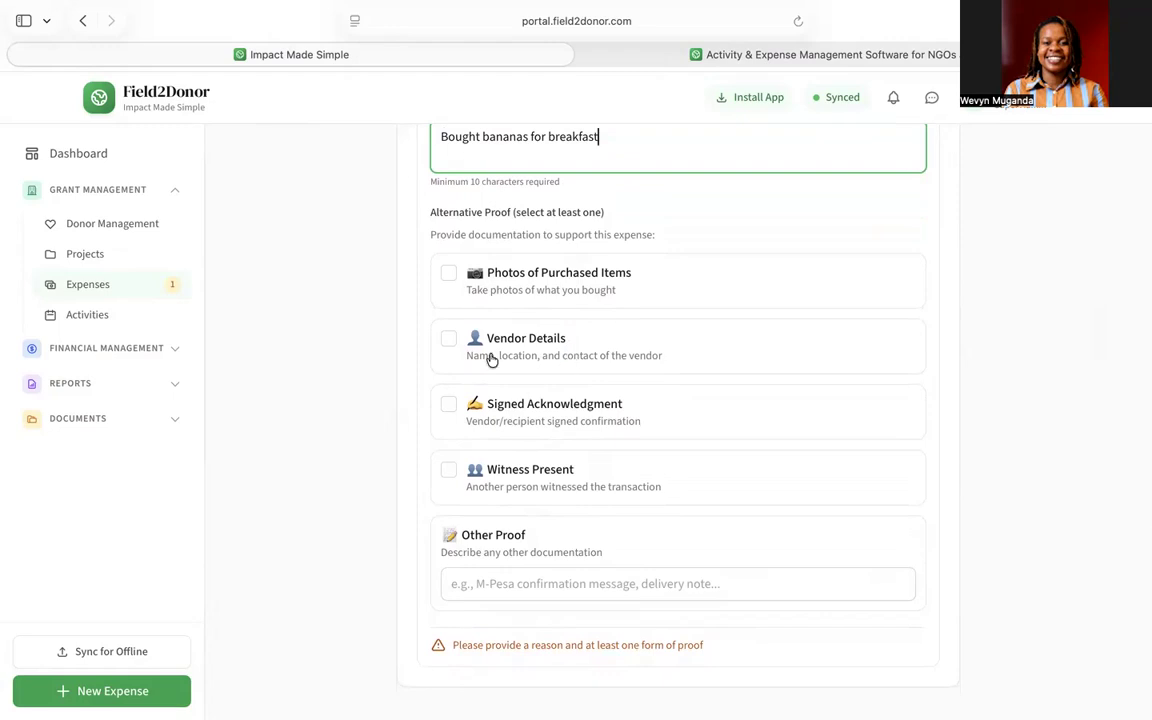
left_click(449, 273)
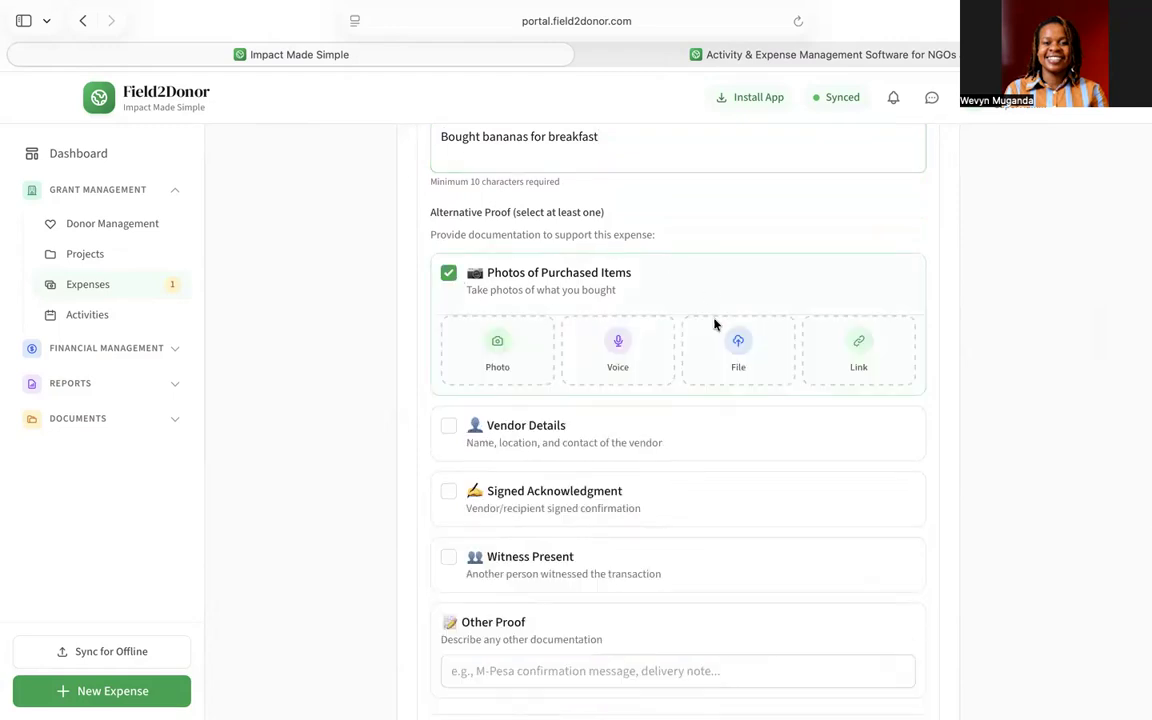
left_click(449, 275)
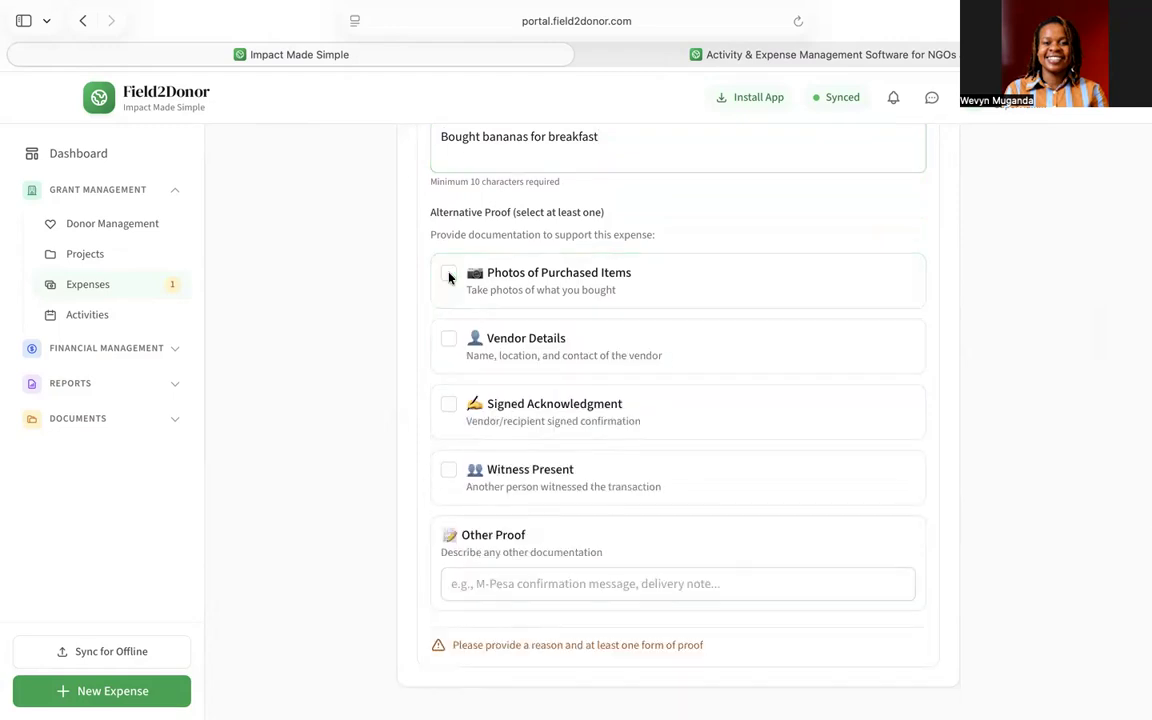
scroll(468, 290, "down", 1)
left_click(474, 270)
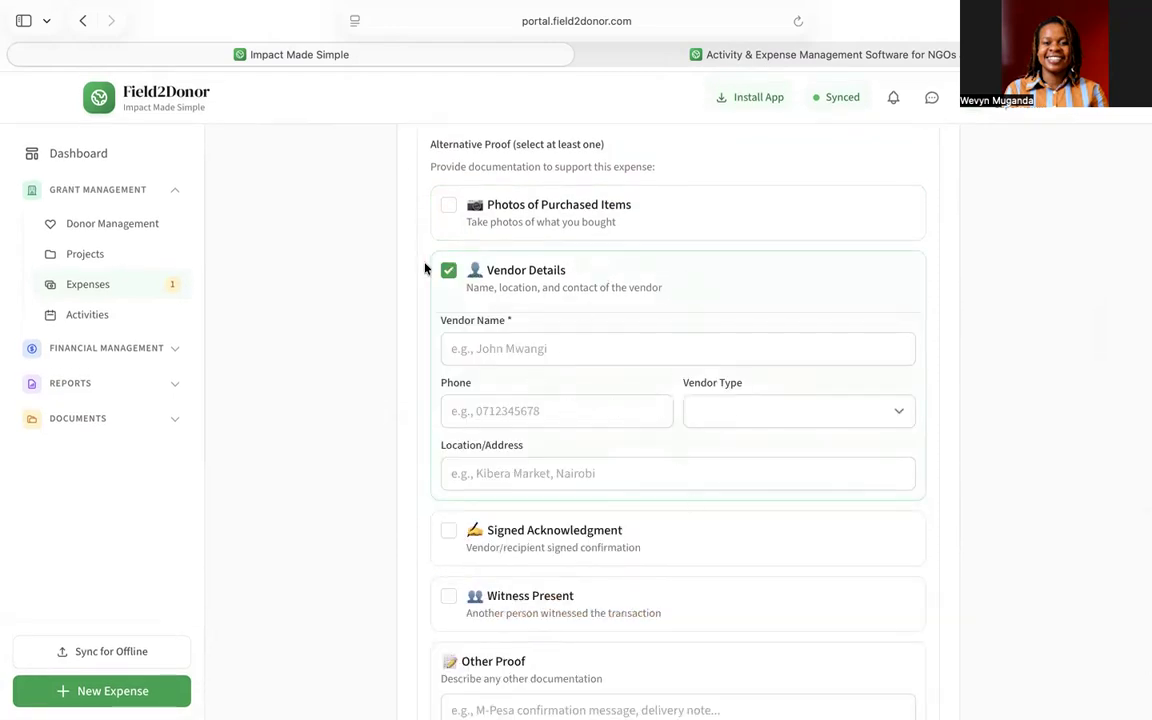
left_click(448, 270)
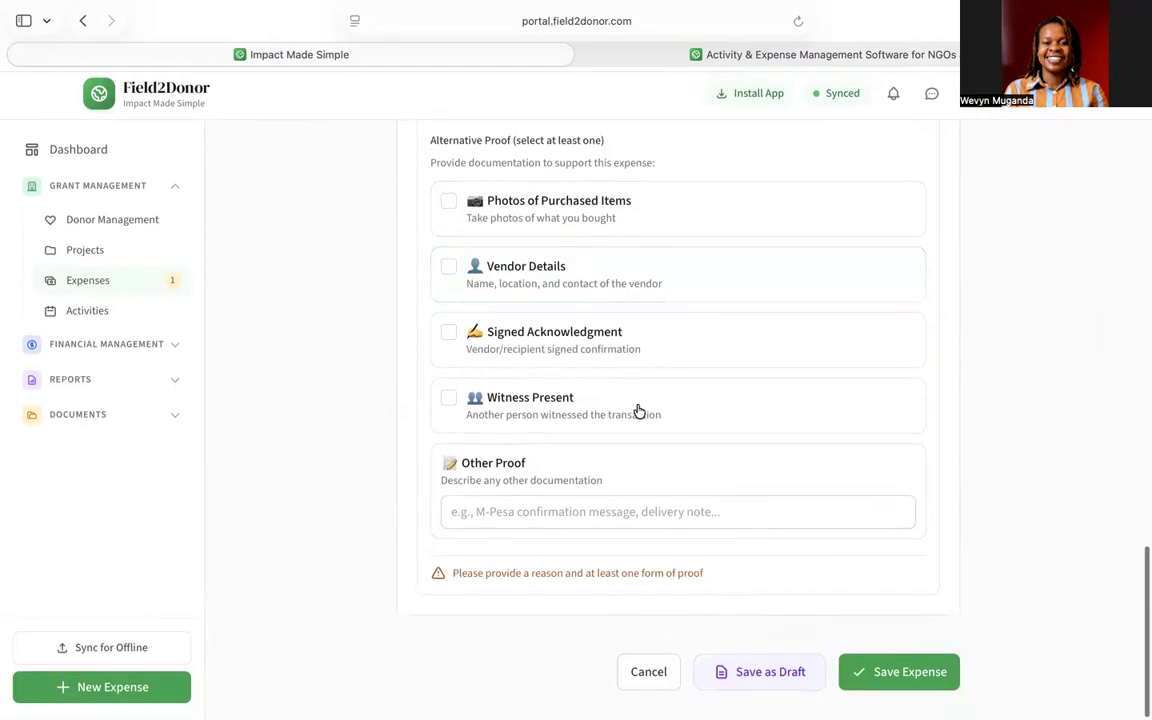
left_click(449, 337)
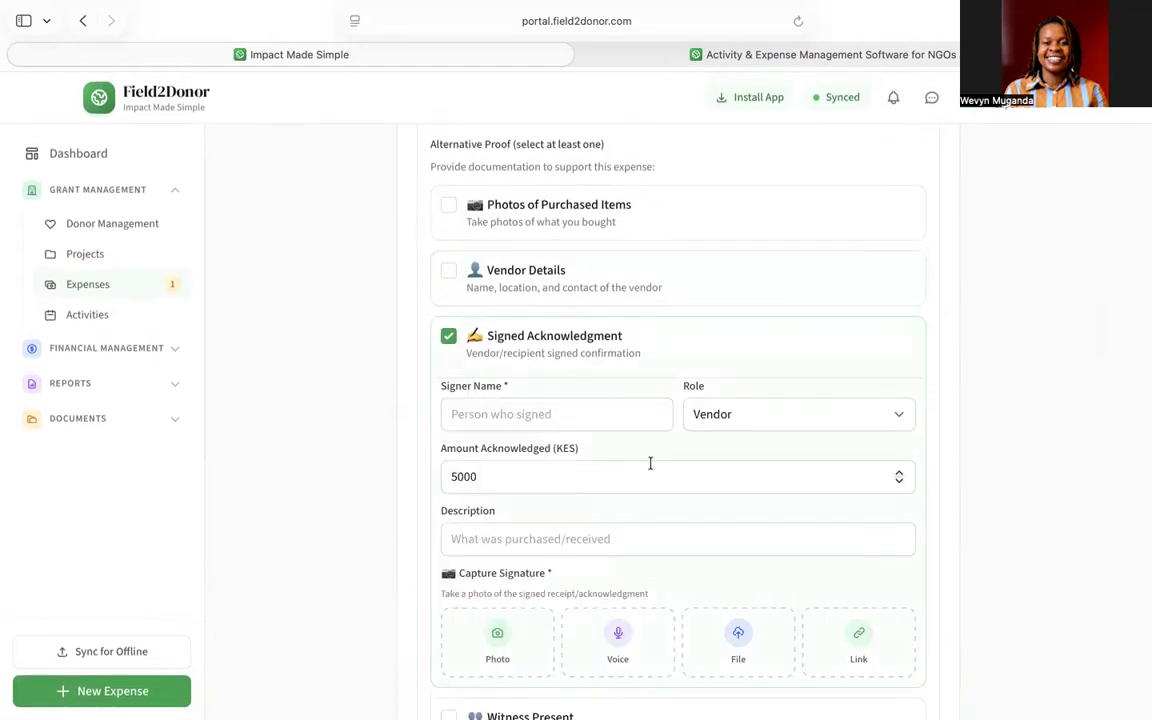
scroll(650, 463, "down", 1)
scroll(650, 463, "down", 1)
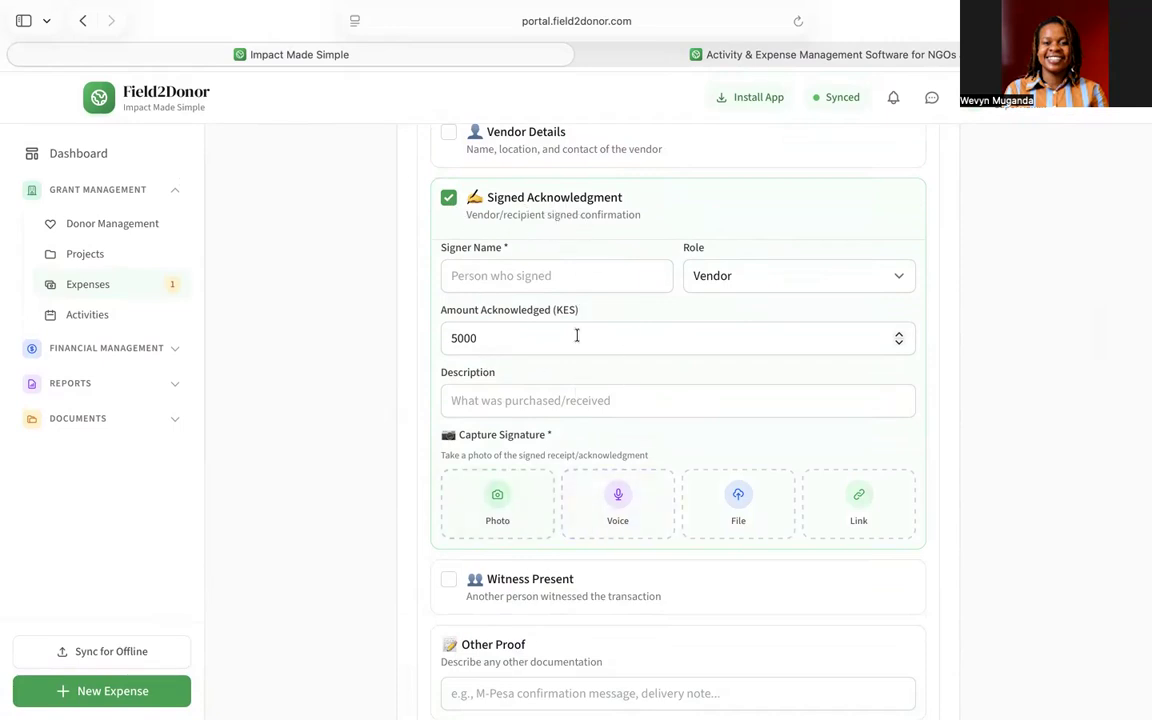
left_click(449, 201)
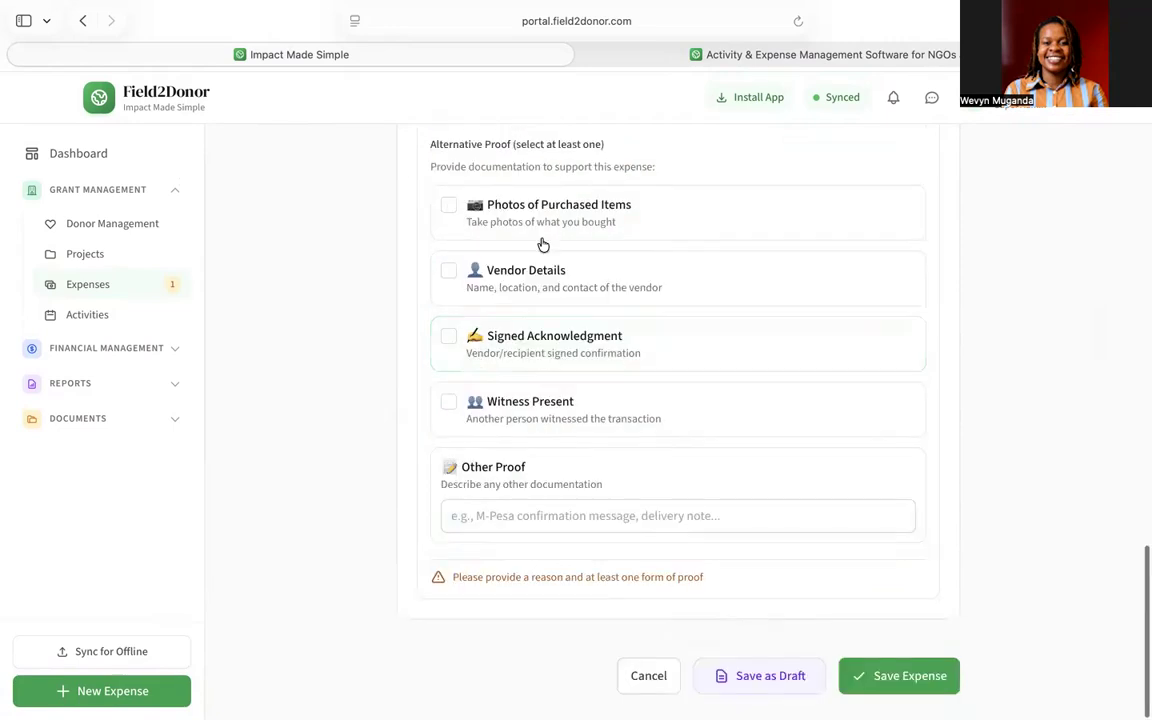
left_click(449, 402)
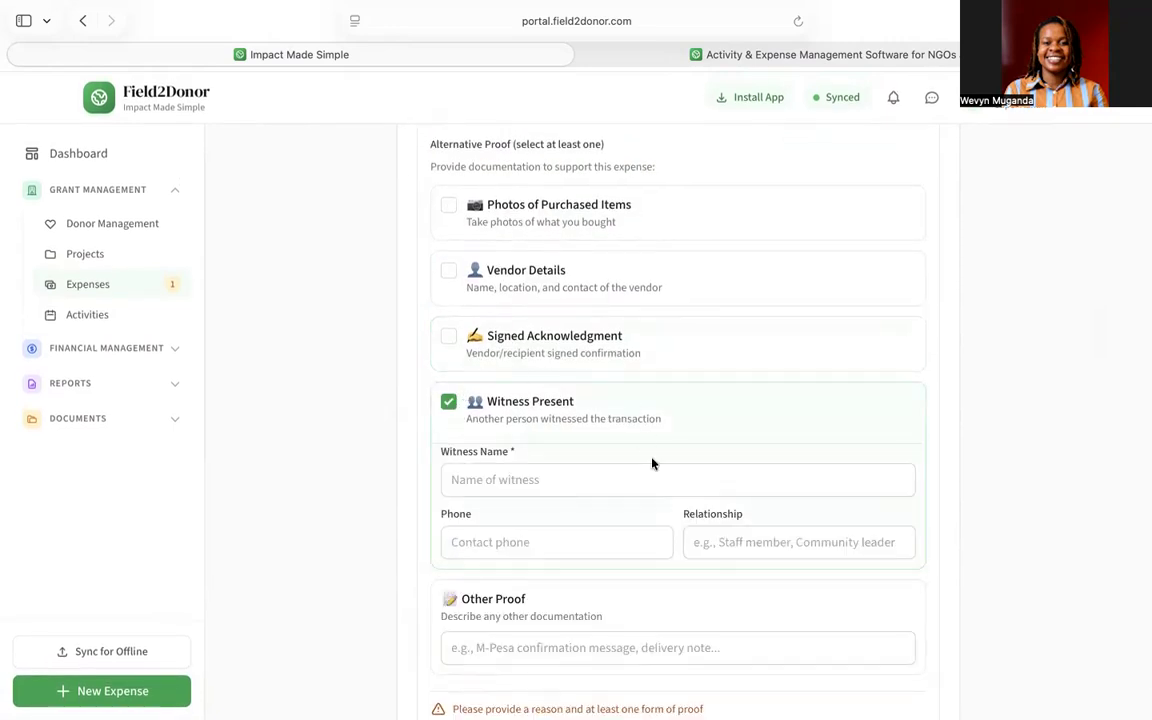
scroll(652, 463, "down", 3)
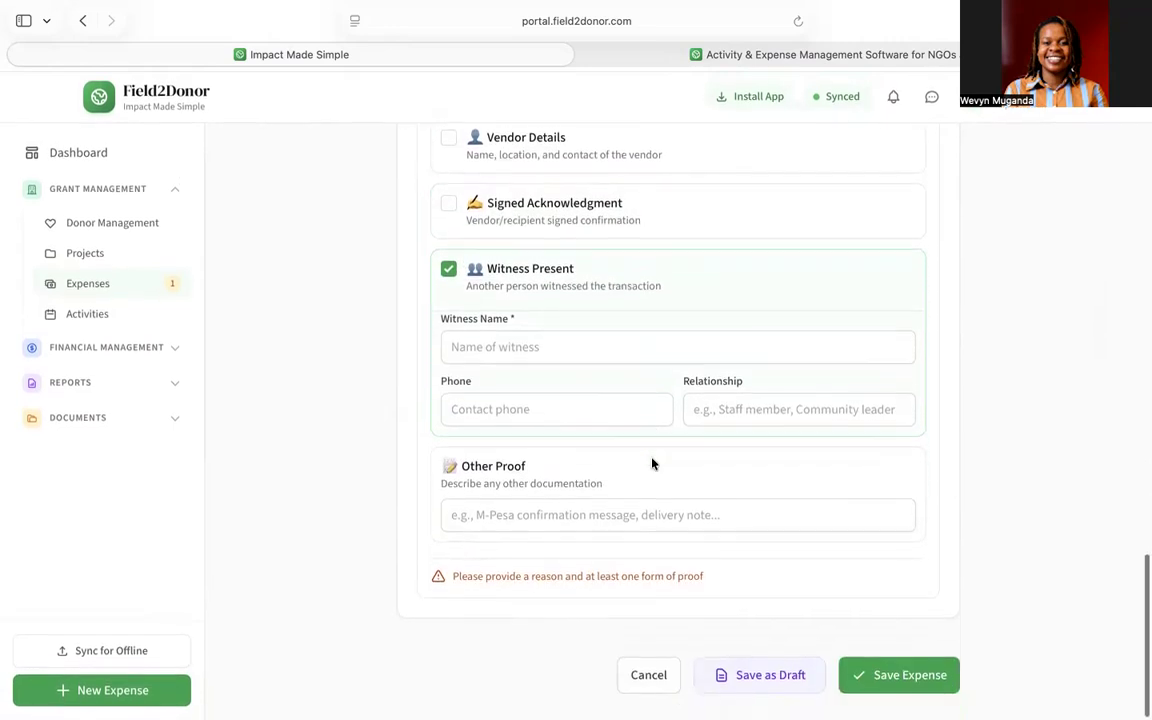
left_click(448, 270)
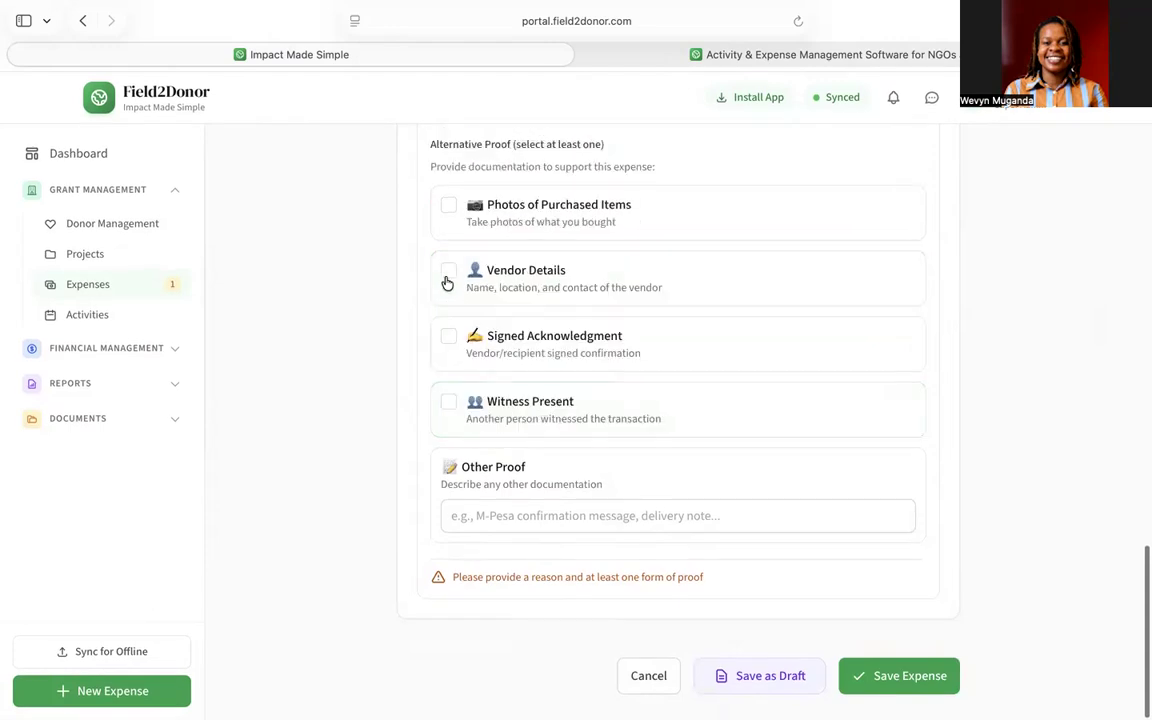
left_click(522, 513)
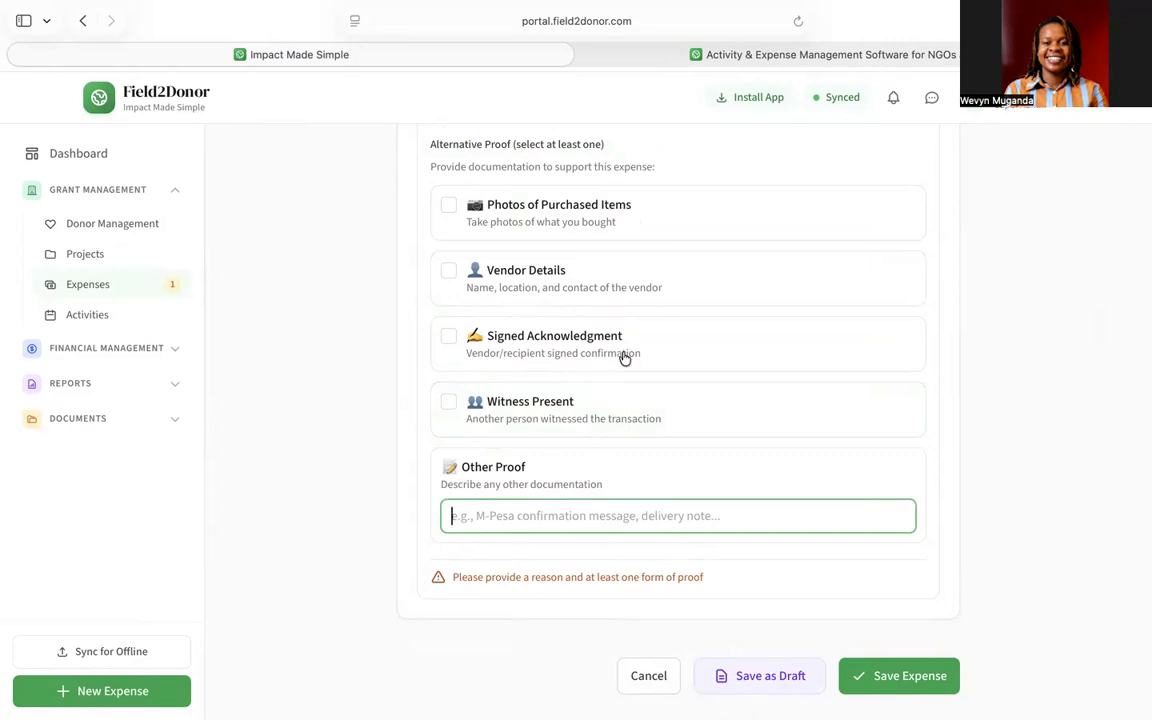
scroll(622, 357, "up", 4)
scroll(624, 358, "down", 2)
scroll(624, 358, "down", 2)
- Attach a location-tagged photo of the purchased items as proof and save the expense
left_click(448, 214)
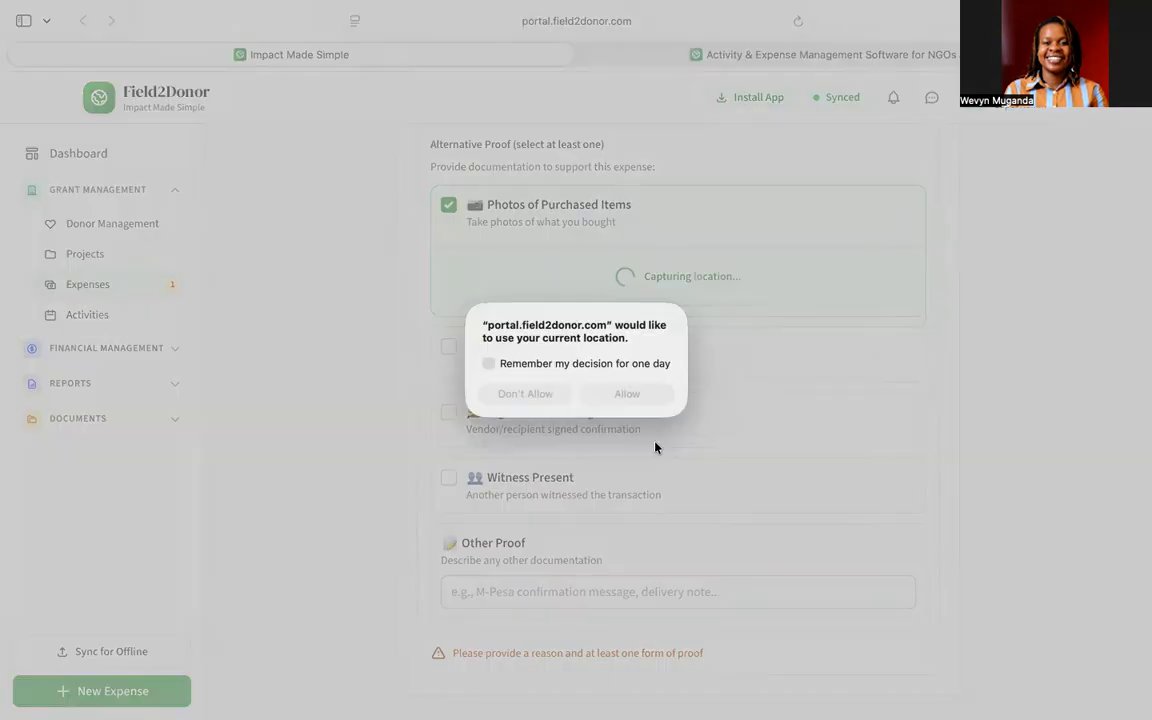
left_click(627, 394)
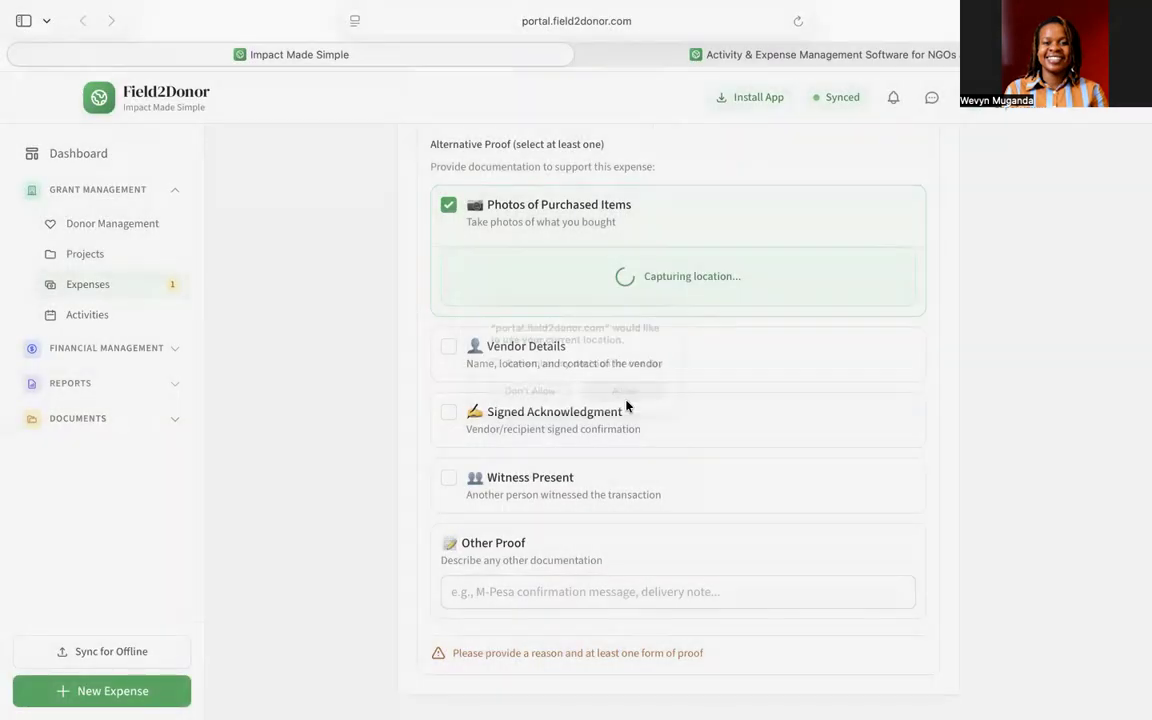
scroll(764, 467, "down", 1)
scroll(764, 467, "up", 1)
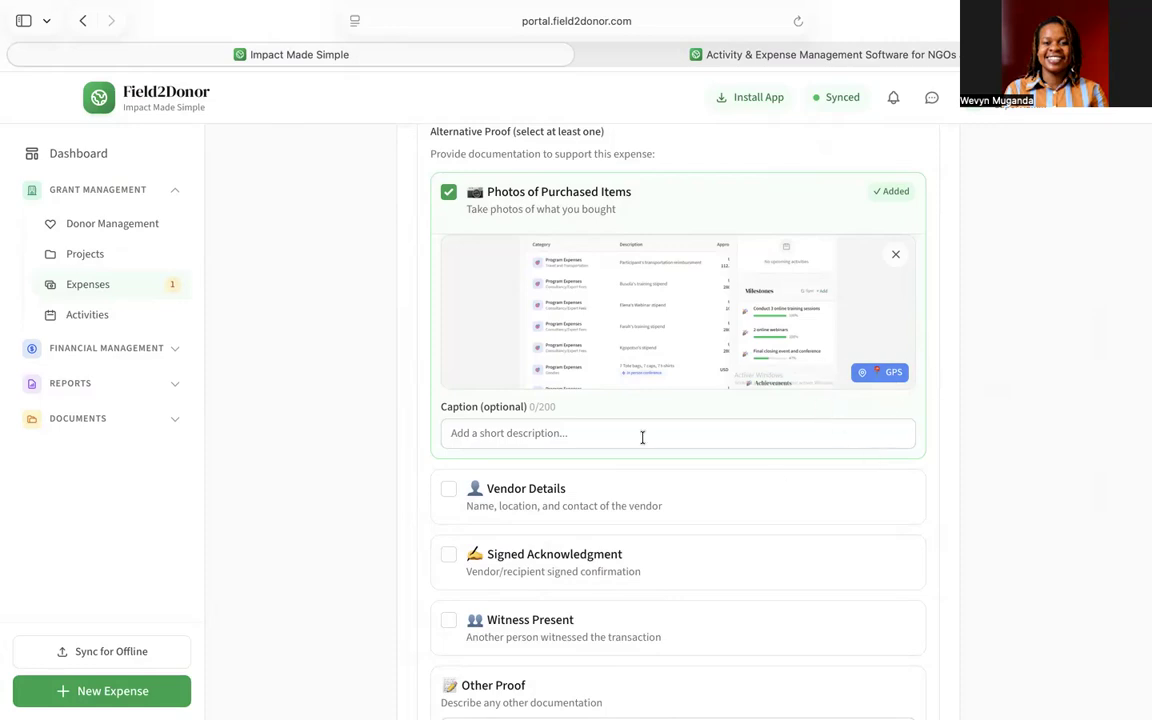
scroll(608, 345, "down", 4)
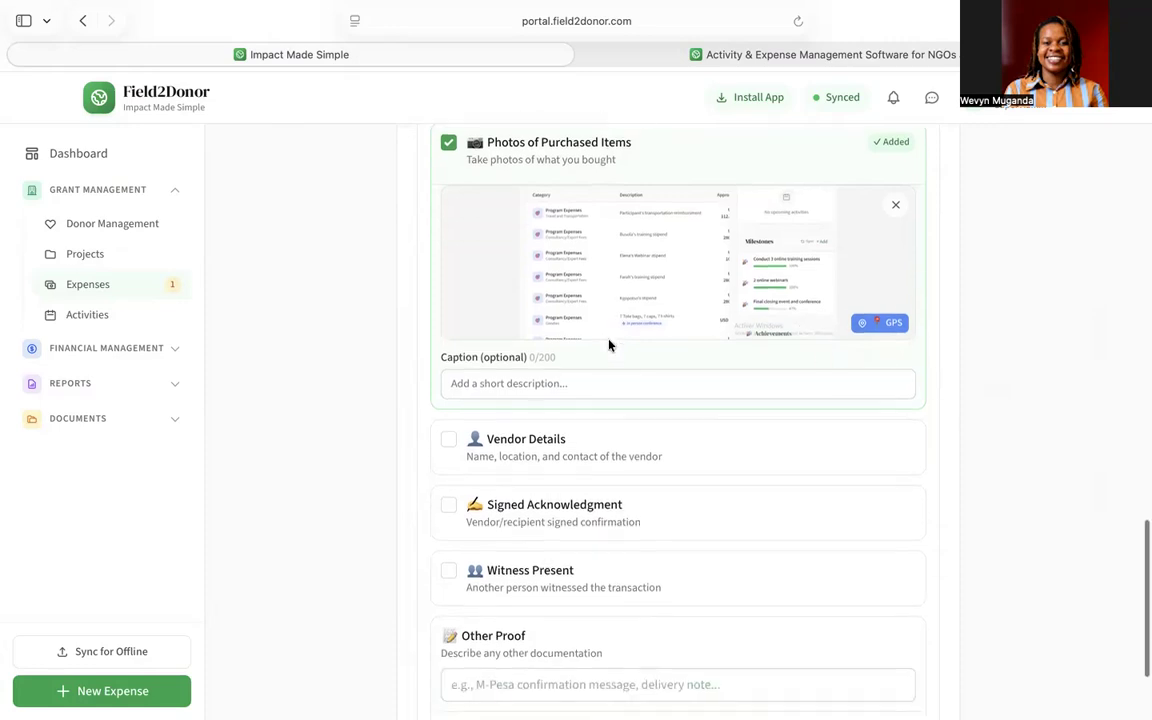
left_click(869, 677)
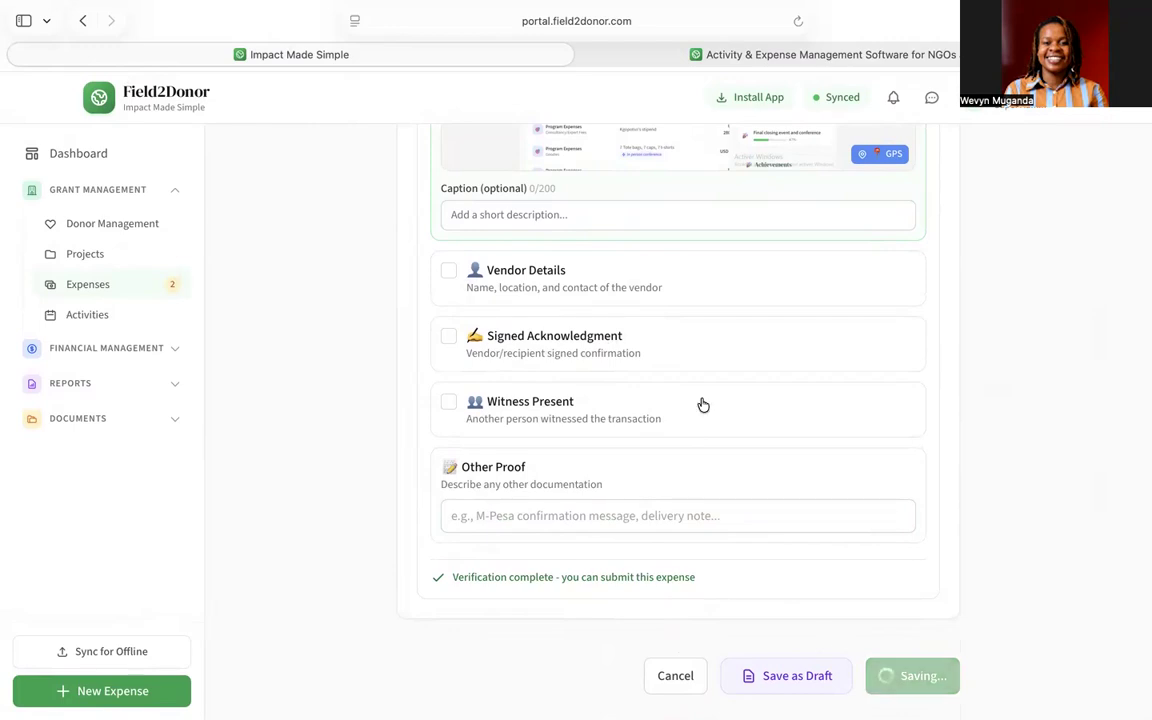
- Wait for the meals expense to save and the Expense Requests overview to return
scroll(702, 404, "up", 5)
scroll(702, 404, "up", 1)
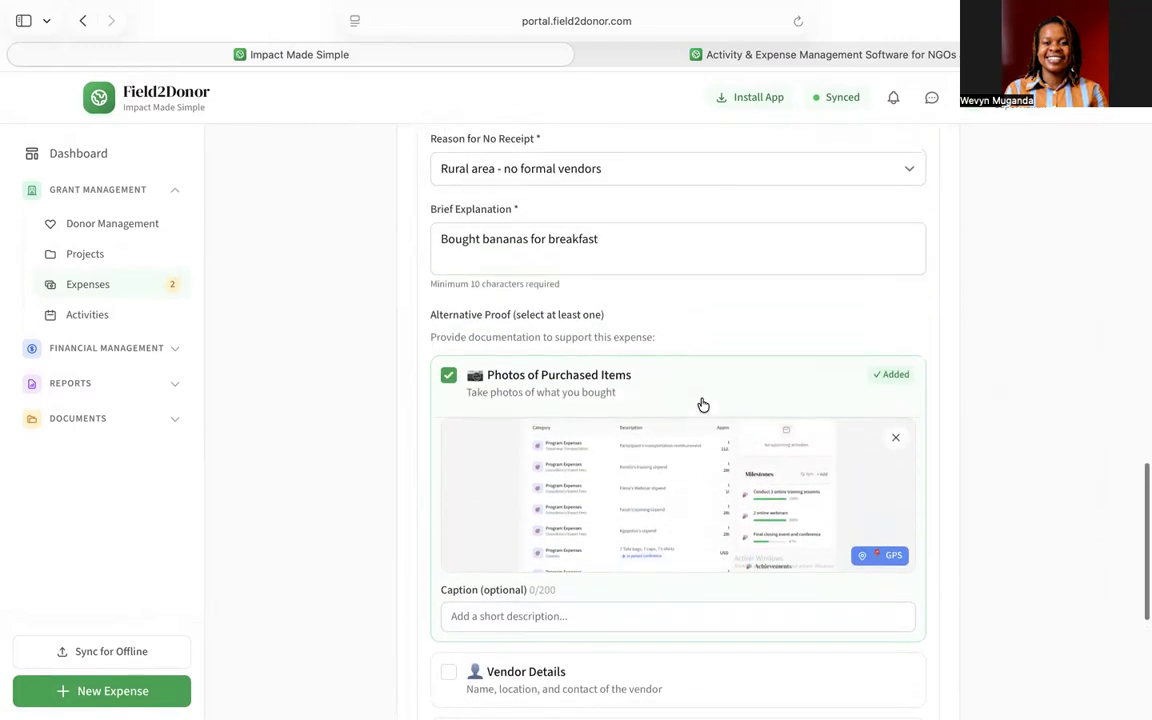
scroll(702, 404, "down", 5)
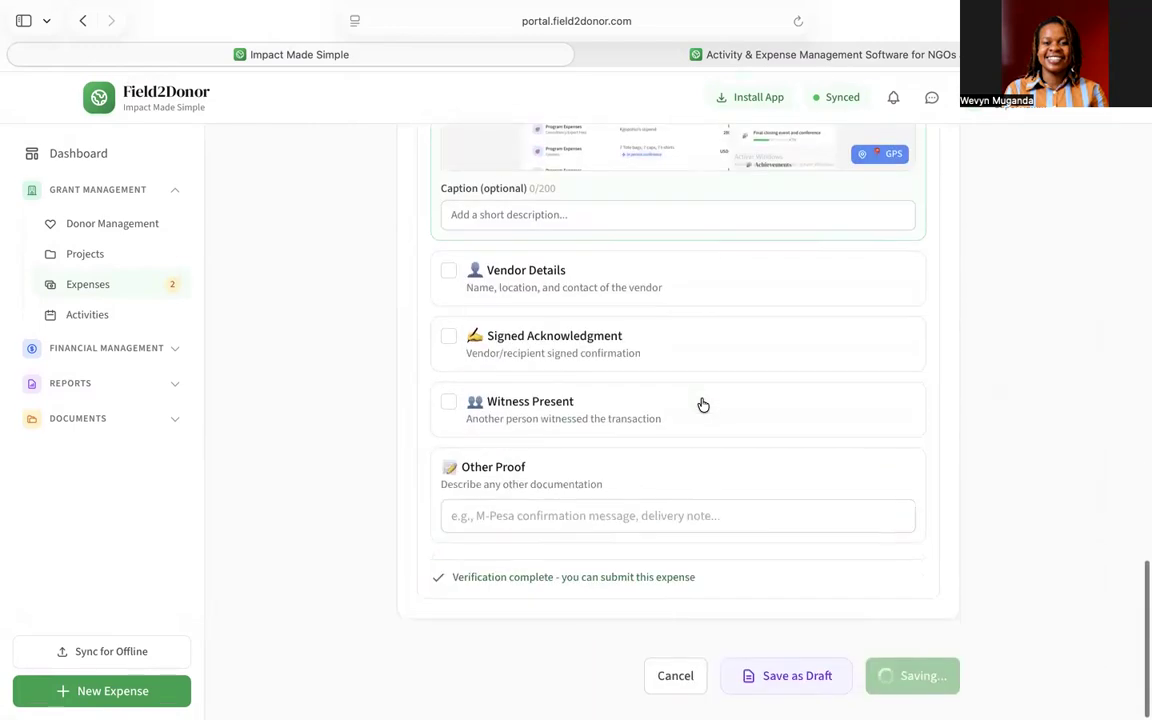
scroll(702, 404, "up", 2)
scroll(702, 404, "down", 5)
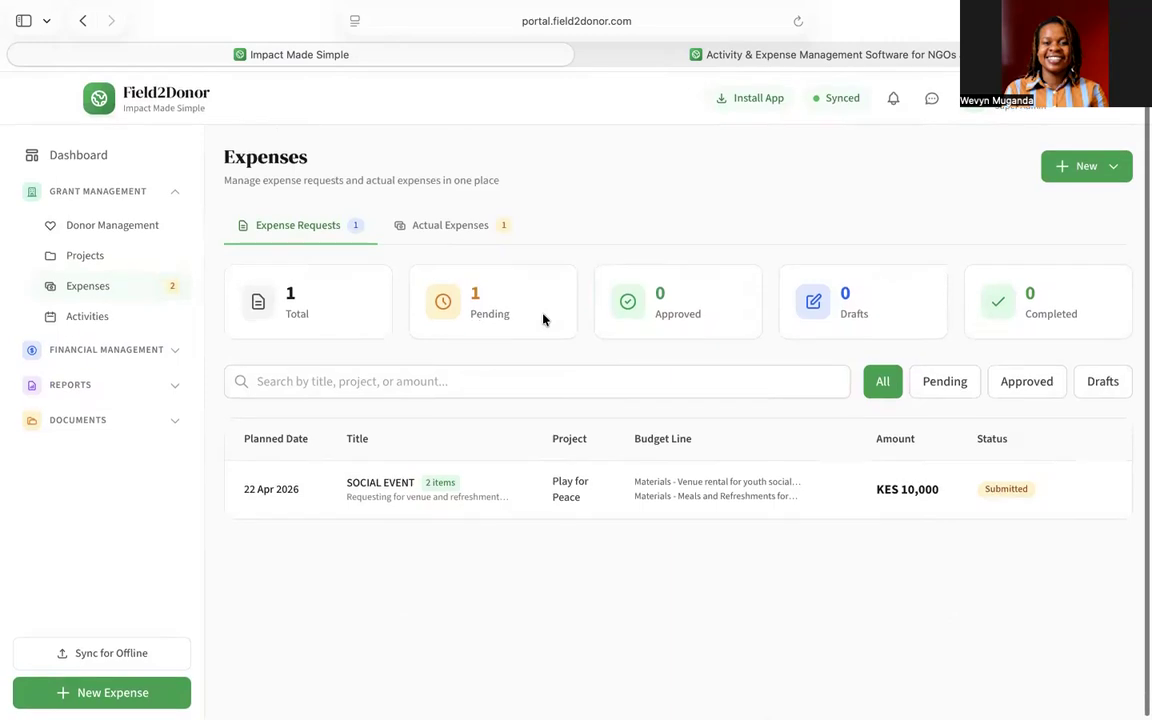
- Review actual expenses, cancel the receipt upload for the KES 5,000 expense, then go to Activities
left_click(462, 228)
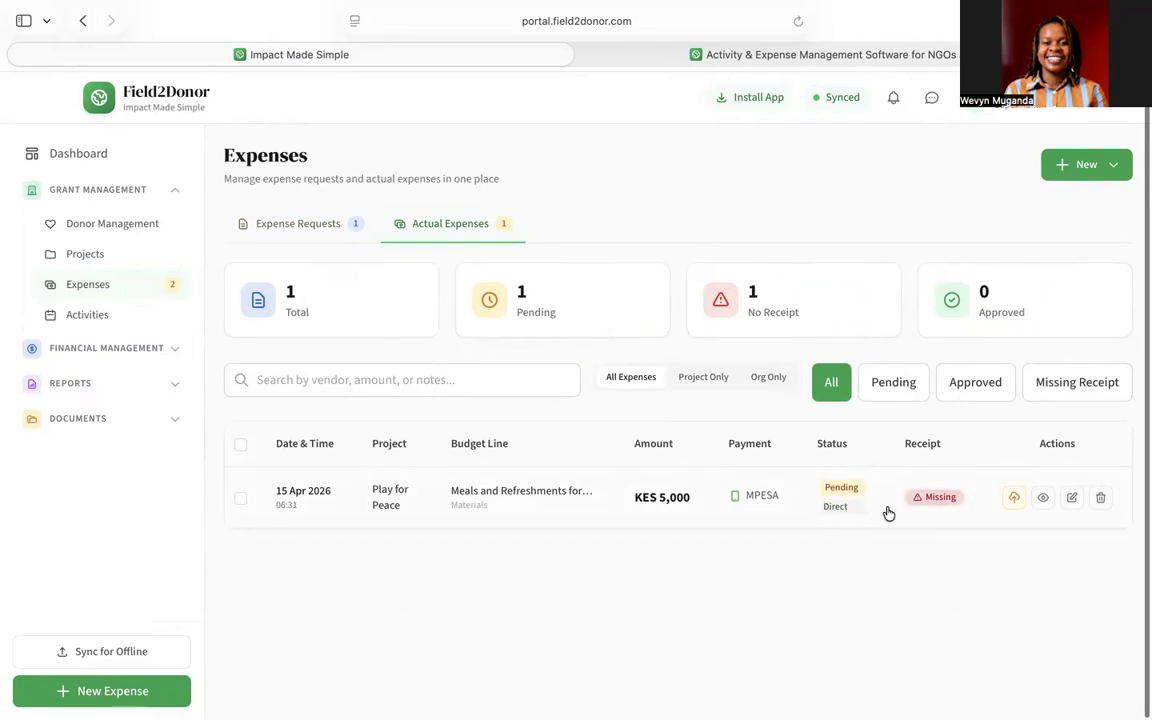
left_click(1012, 498)
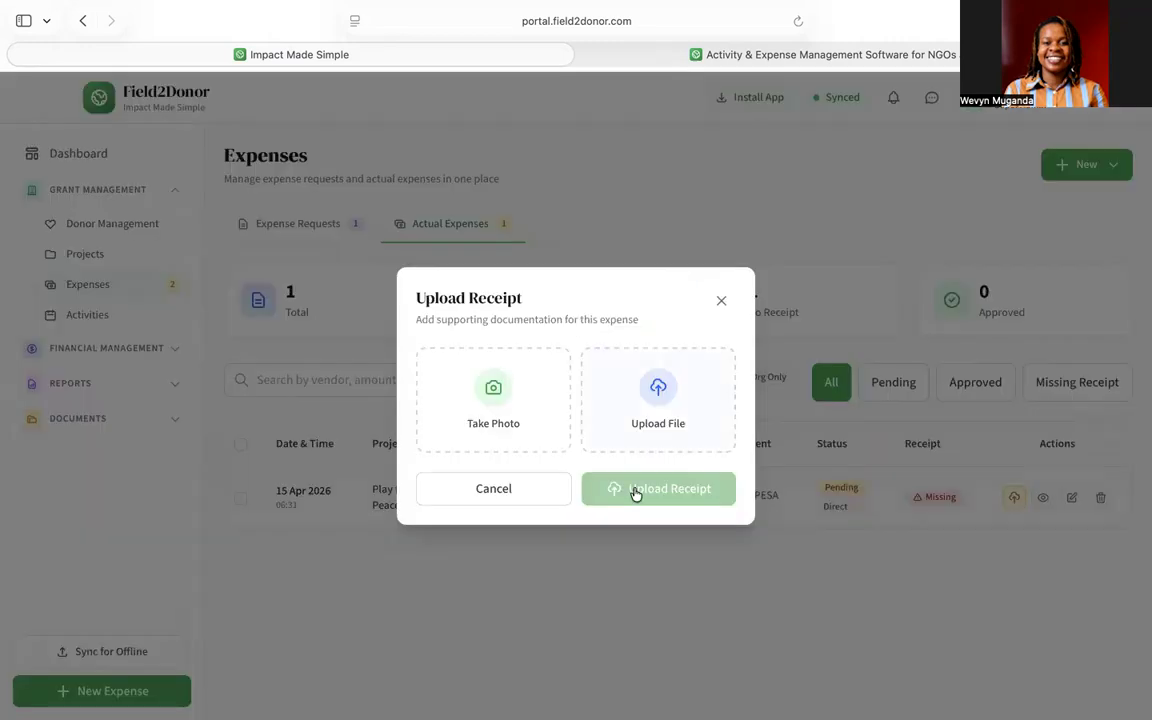
left_click(530, 489)
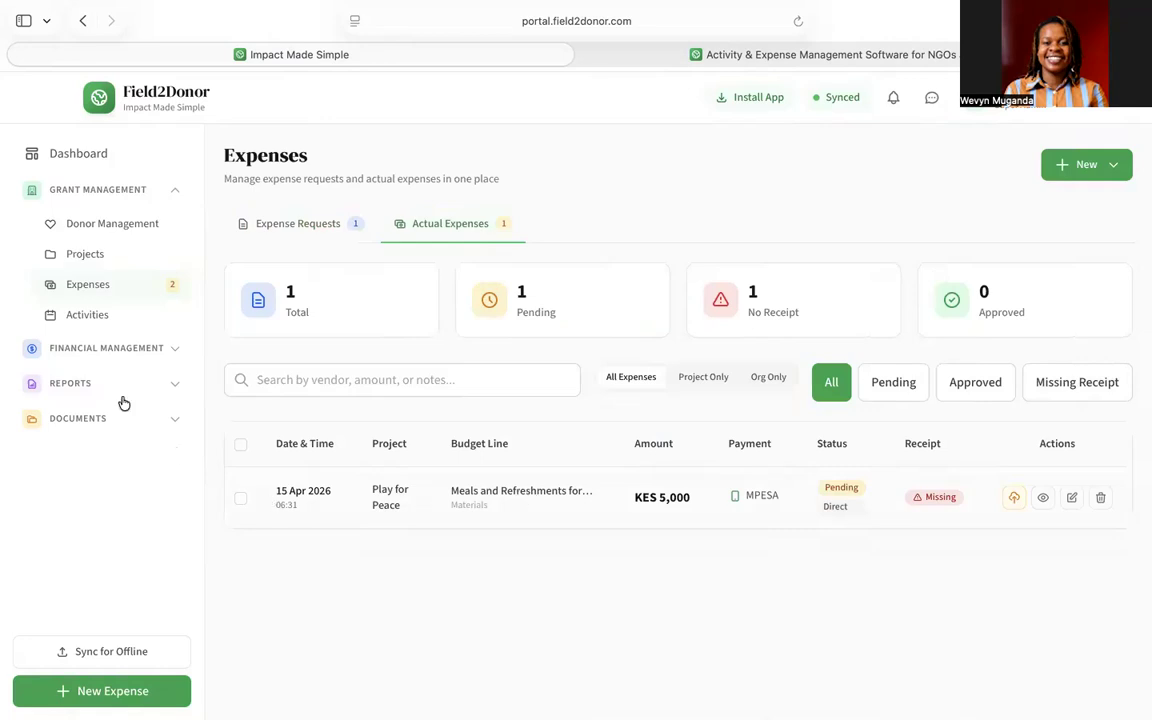
left_click(109, 319)
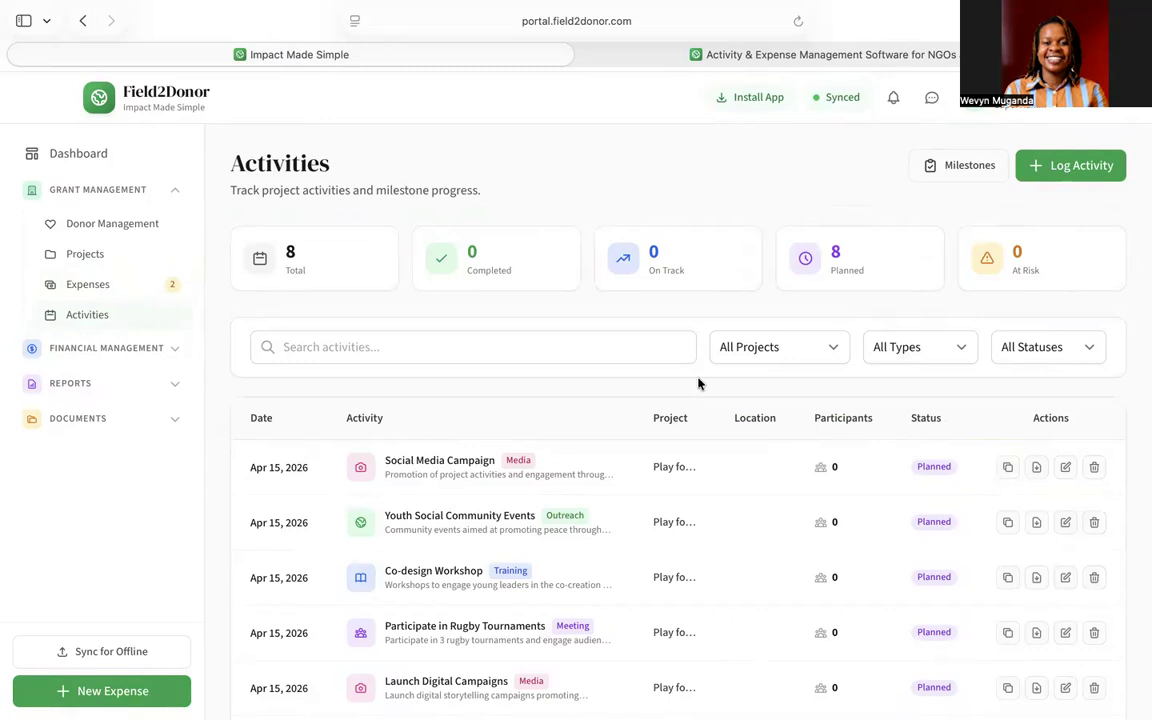
- Open the Social Media Campaign activity's edit form from the Activities list
scroll(570, 500, "down", 5)
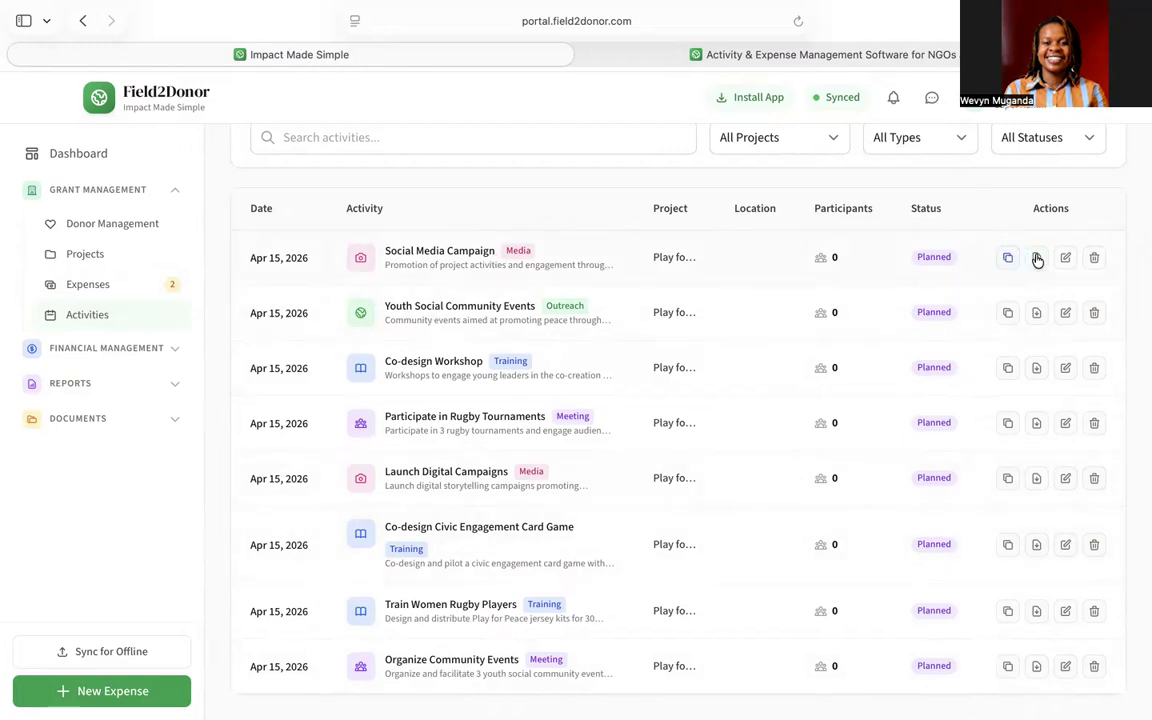
left_click(1066, 262)
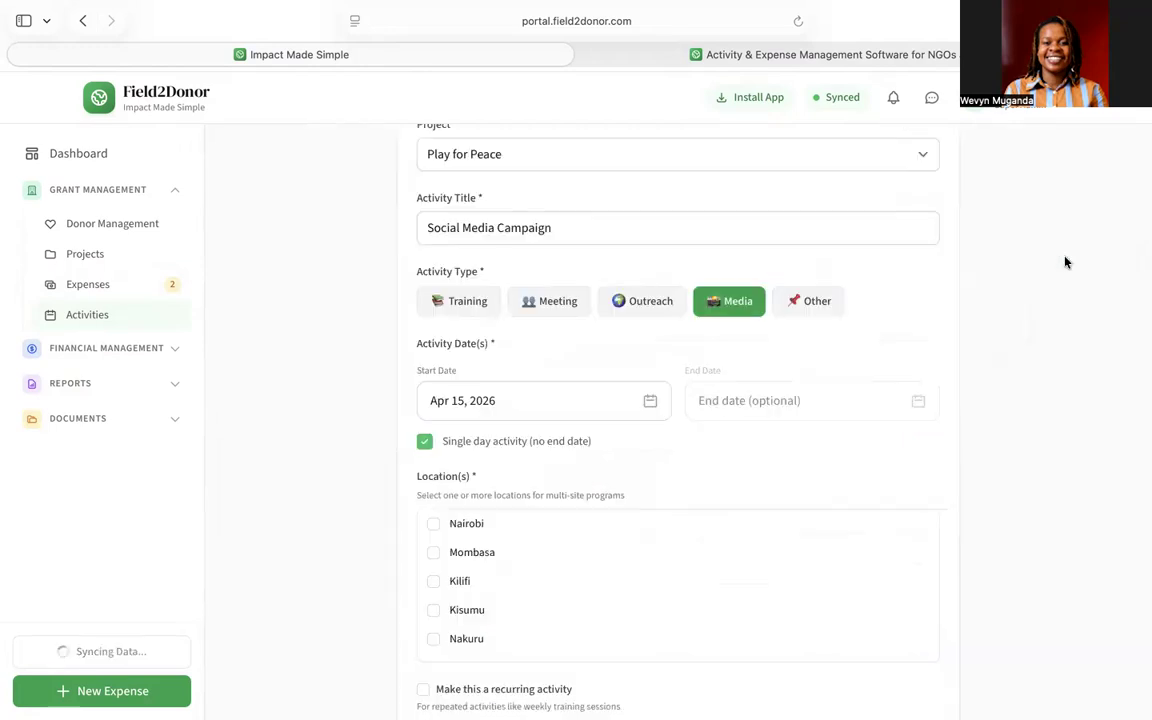
- Set the activity location to Nairobi
scroll(643, 393, "up", 3)
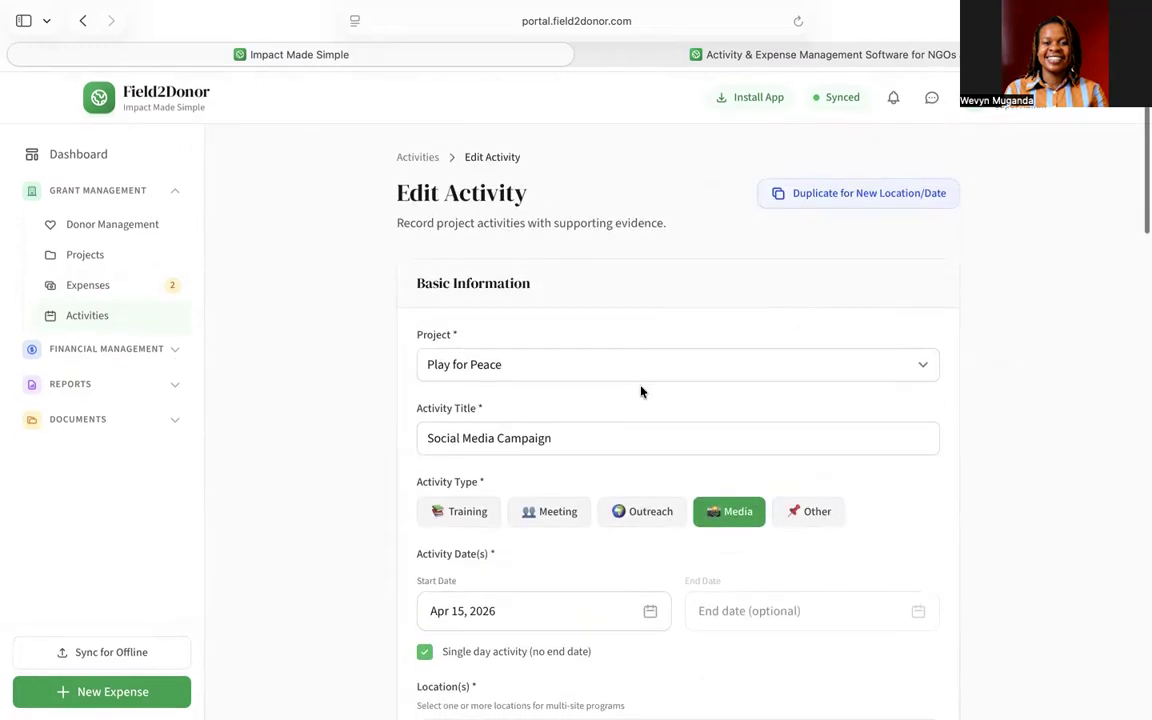
scroll(641, 391, "down", 4)
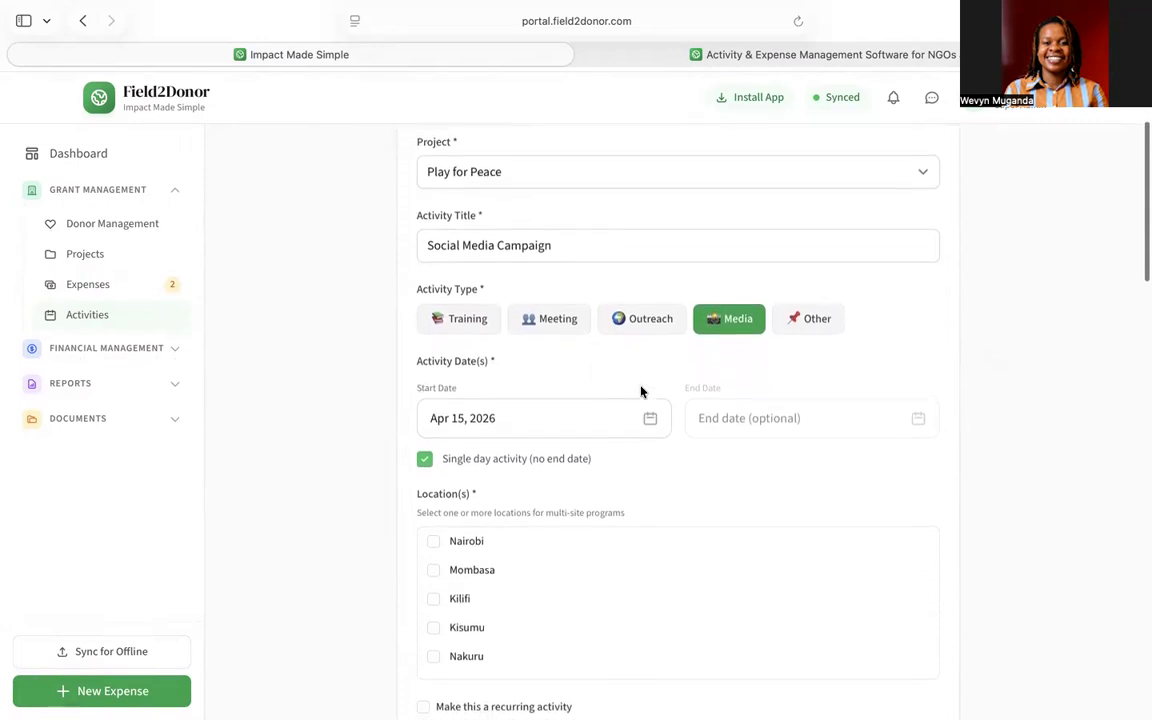
scroll(641, 391, "down", 5)
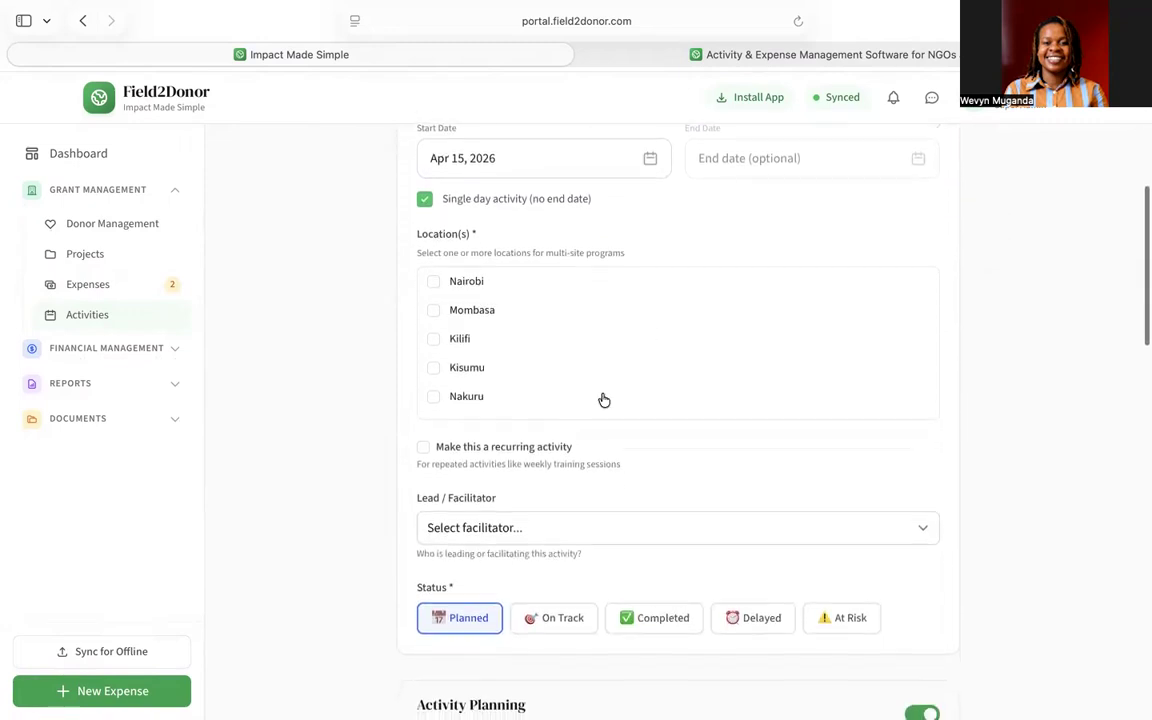
left_click(434, 283)
scroll(650, 380, "down", 2)
scroll(655, 386, "down", 8)
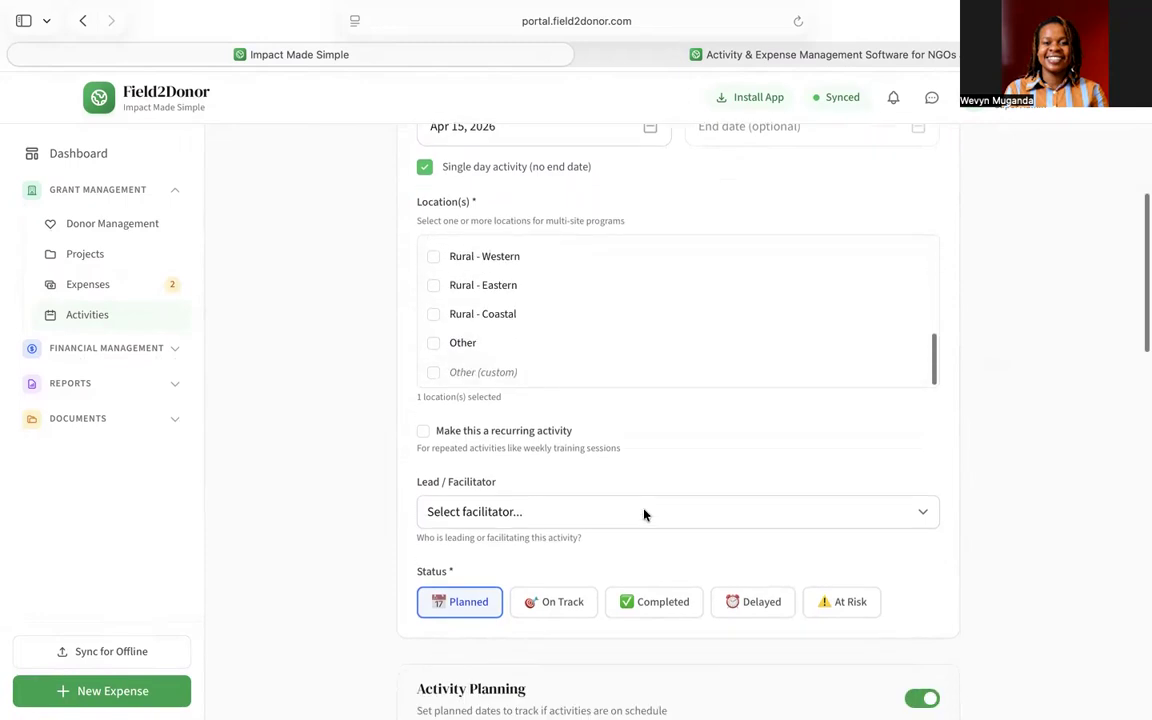
- Choose the Super Admin user as the activity's Lead / Facilitator
left_click(542, 298)
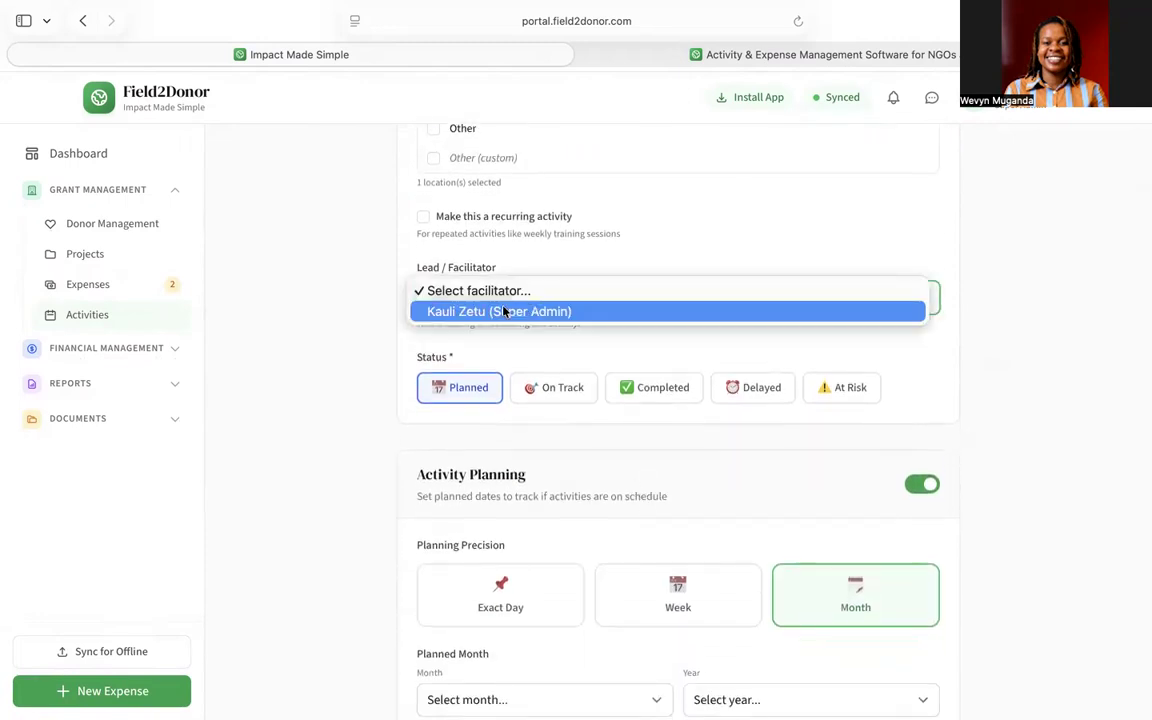
left_click(540, 311)
scroll(684, 555, "down", 2)
scroll(684, 555, "down", 12)
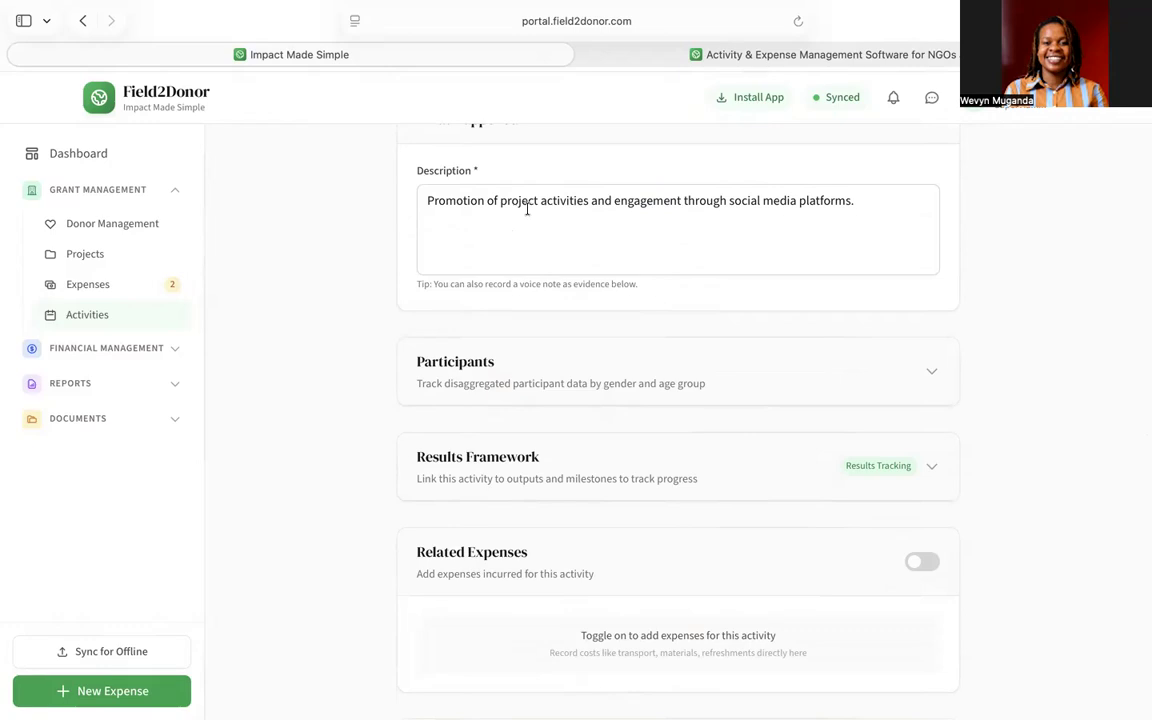
- Expand the Participants section to show counts by gender and age
scroll(527, 209, "down", 1)
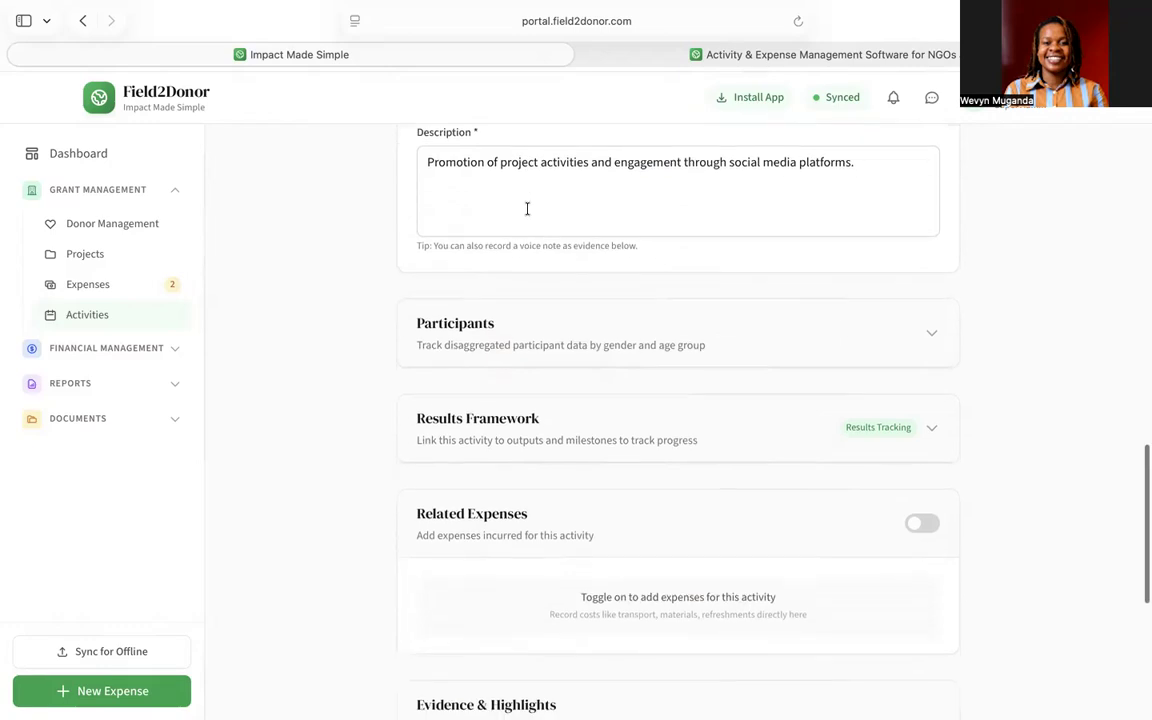
scroll(527, 209, "down", 1)
scroll(527, 208, "up", 2)
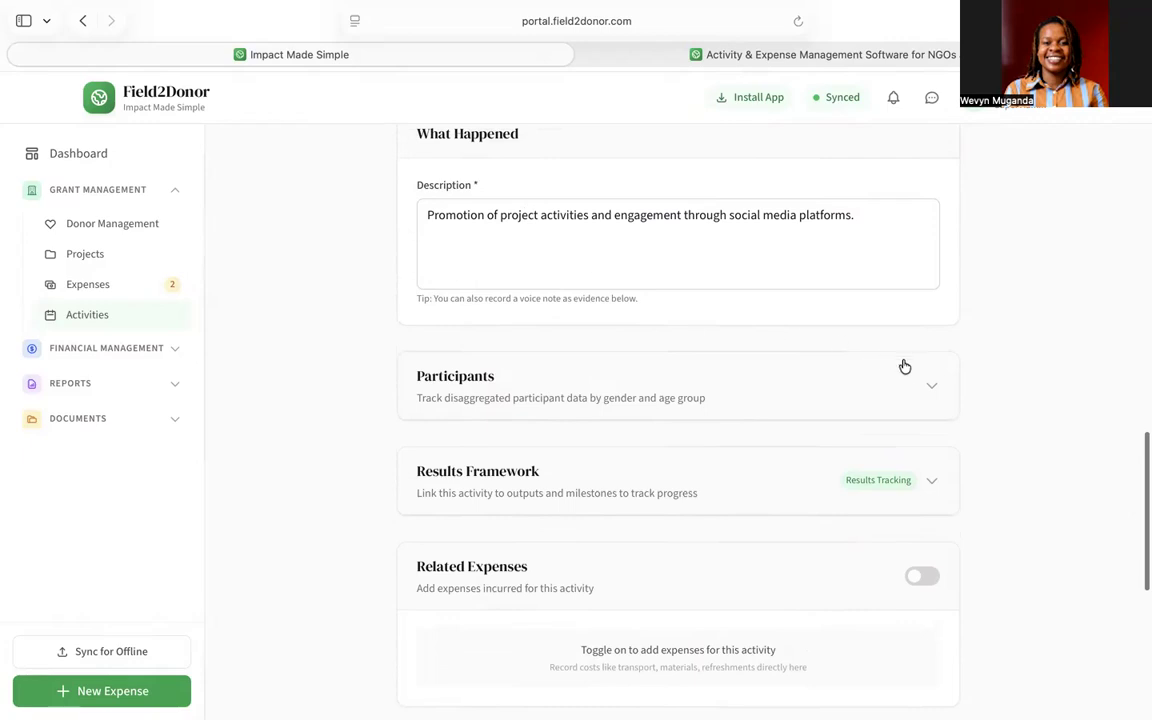
left_click(933, 389)
- Expand the Results Framework to show its 5 objectives, 1 outcome and 7 outputs
scroll(693, 395, "down", 5)
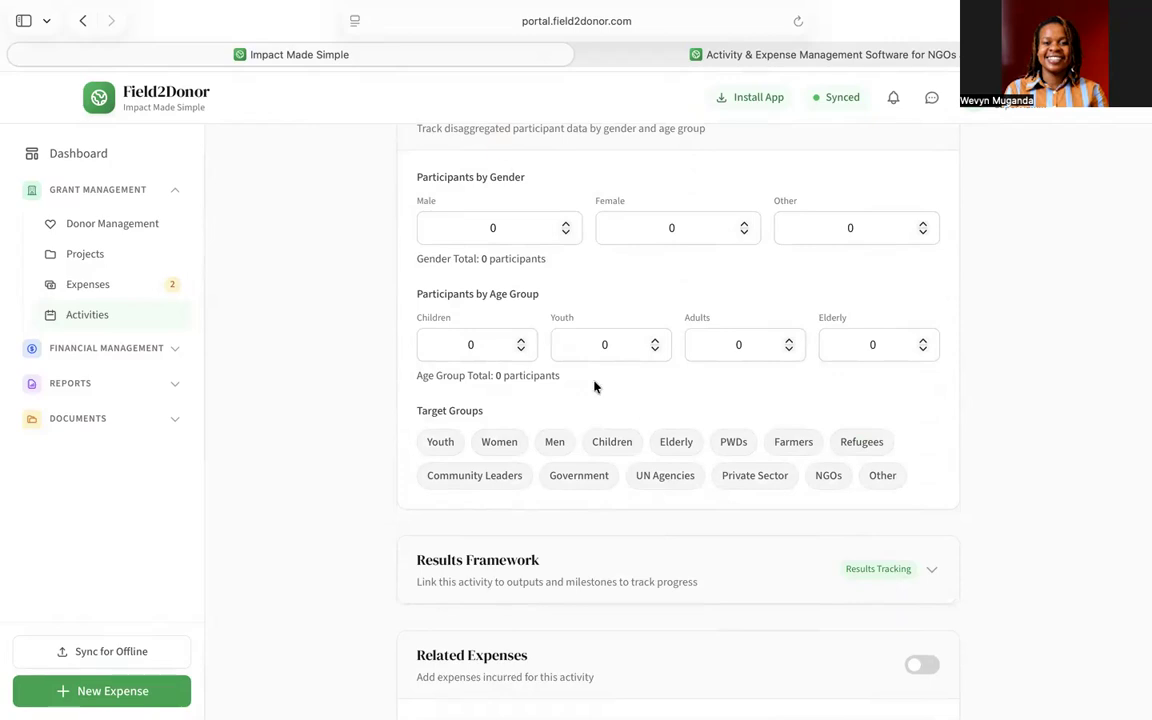
scroll(594, 387, "down", 2)
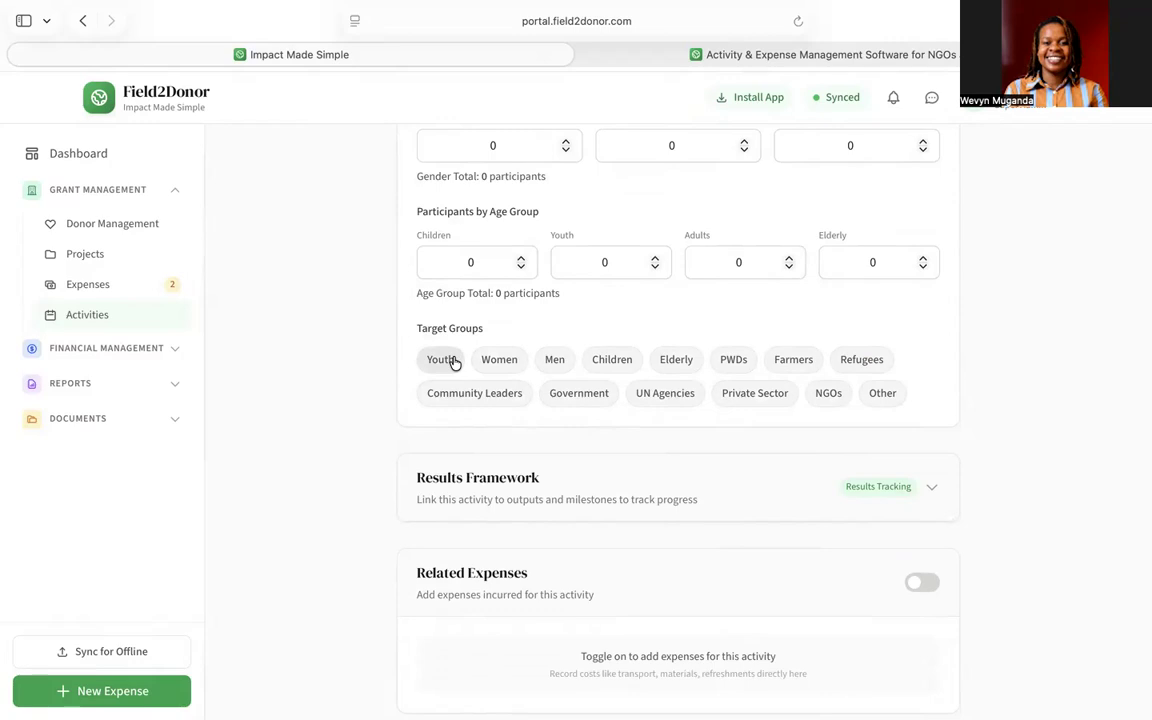
scroll(753, 470, "down", 4)
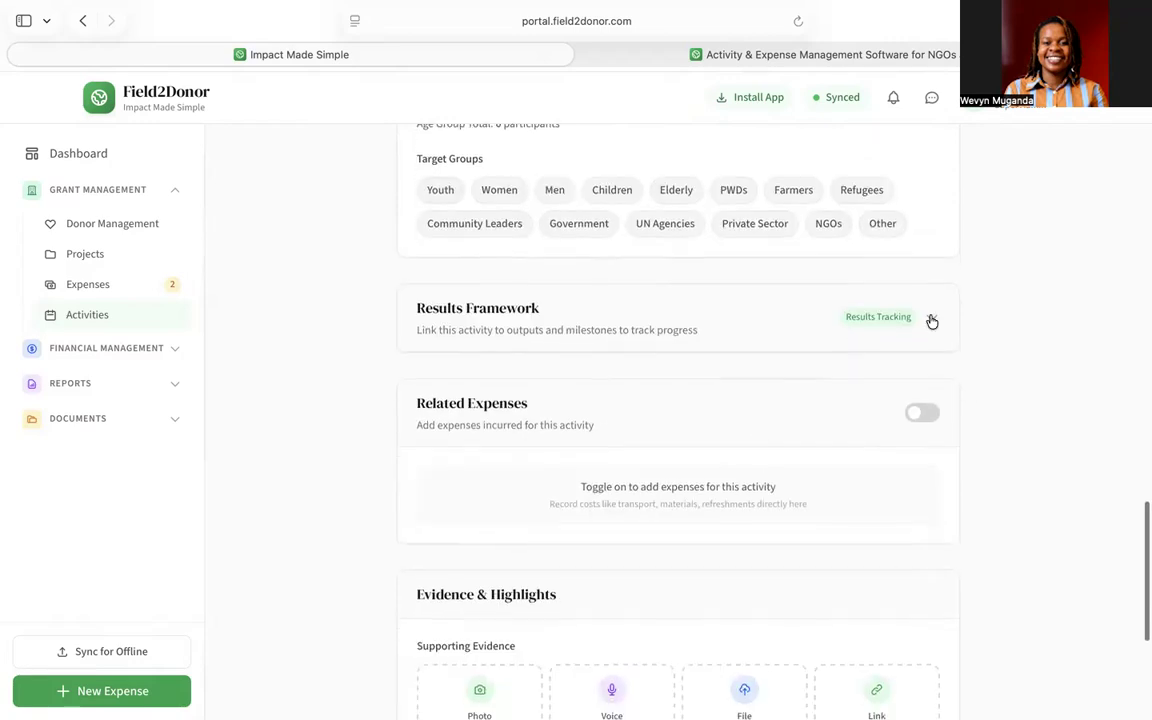
left_click(931, 319)
scroll(724, 459, "down", 12)
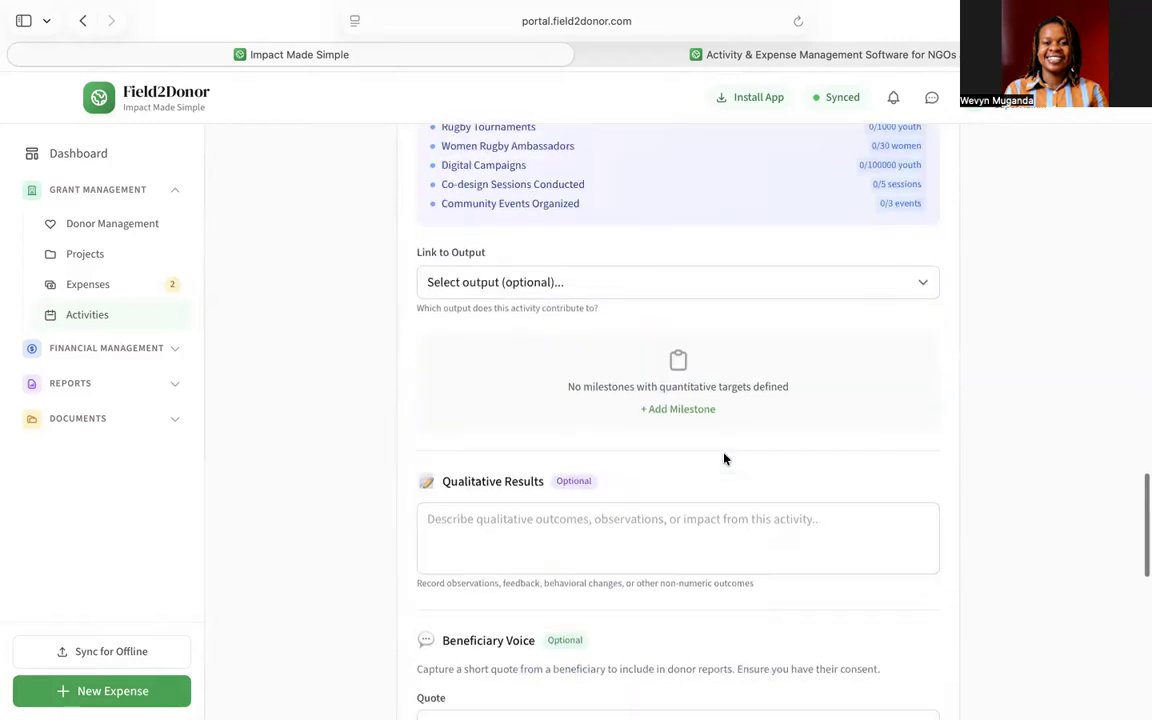
scroll(724, 459, "up", 10)
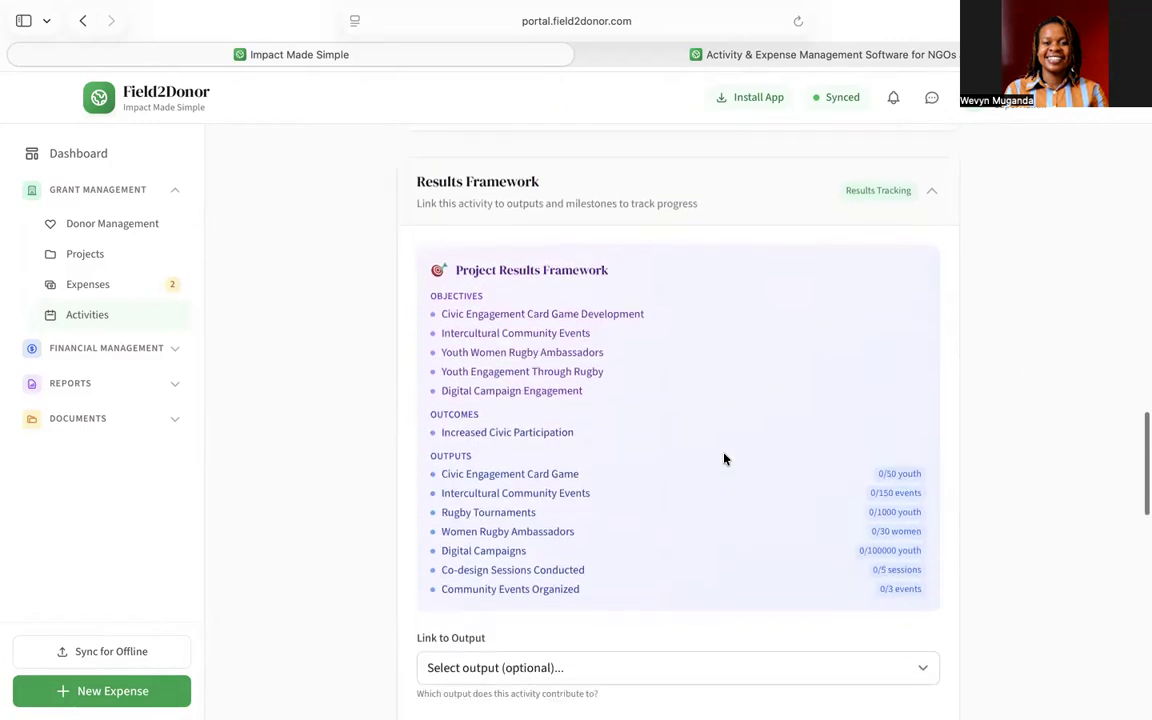
- Link the activity to the Civic Engagement Card Game output (0/50 youth)
scroll(597, 358, "down", 5)
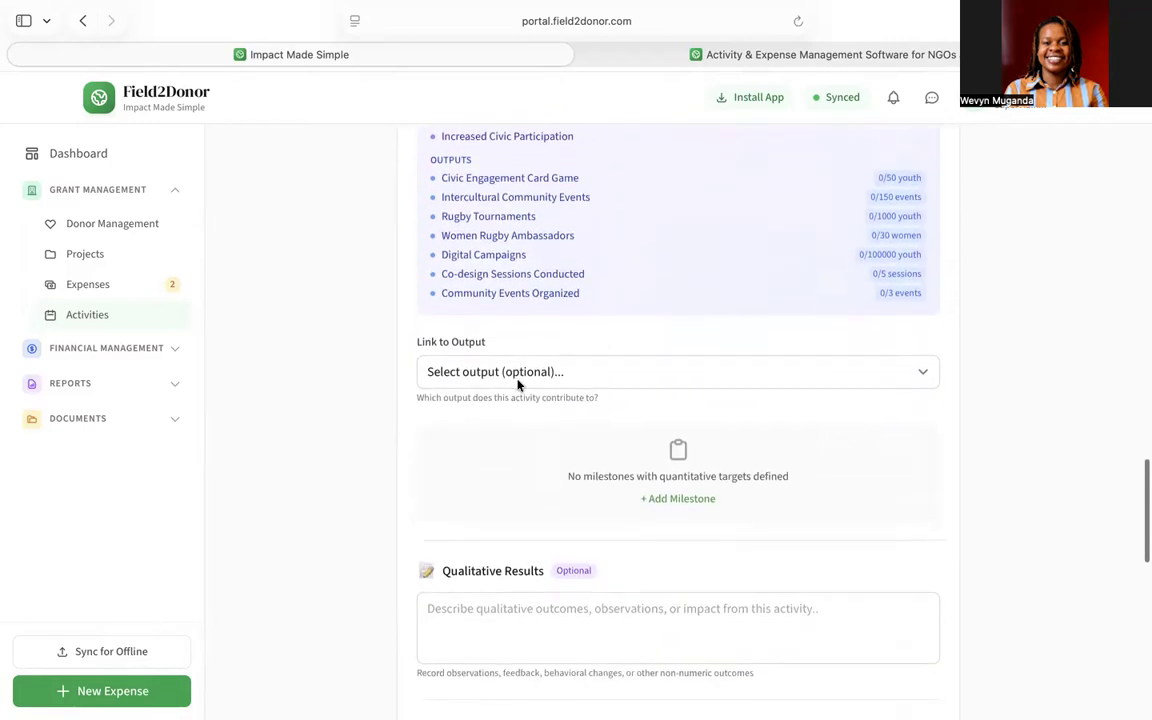
left_click(508, 372)
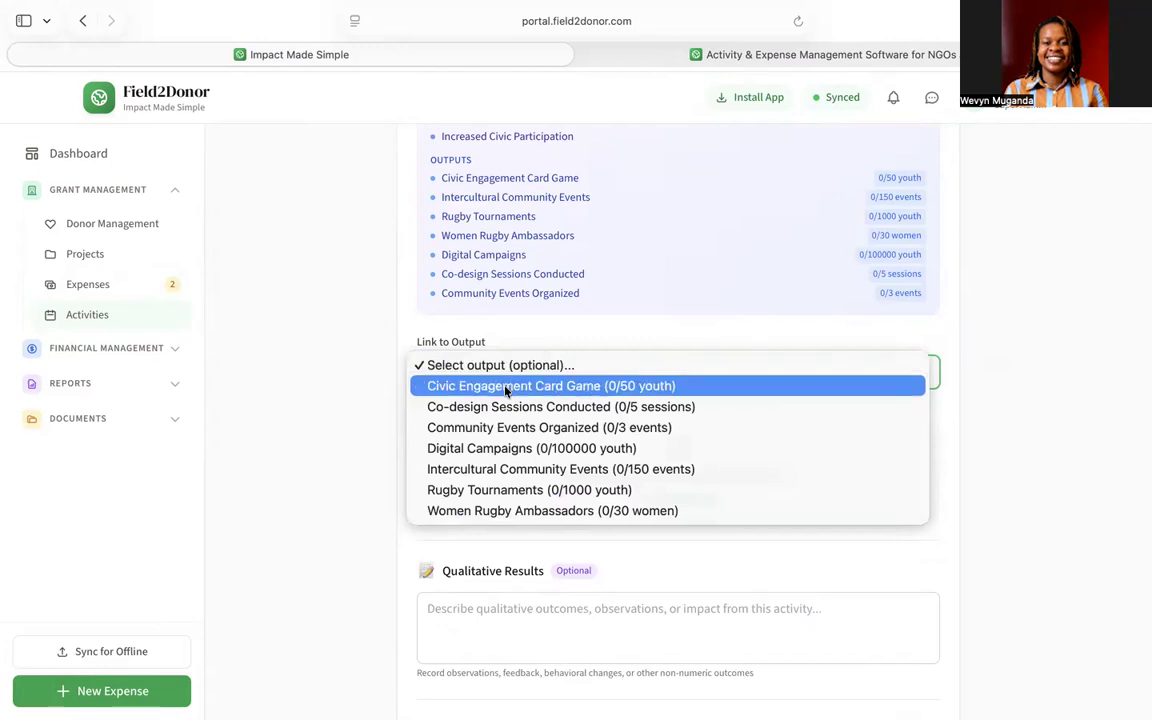
left_click(506, 386)
- Place the cursor in the Qualitative Results and Beneficiary Voice quote fields, leaving them empty
scroll(506, 391, "down", 5)
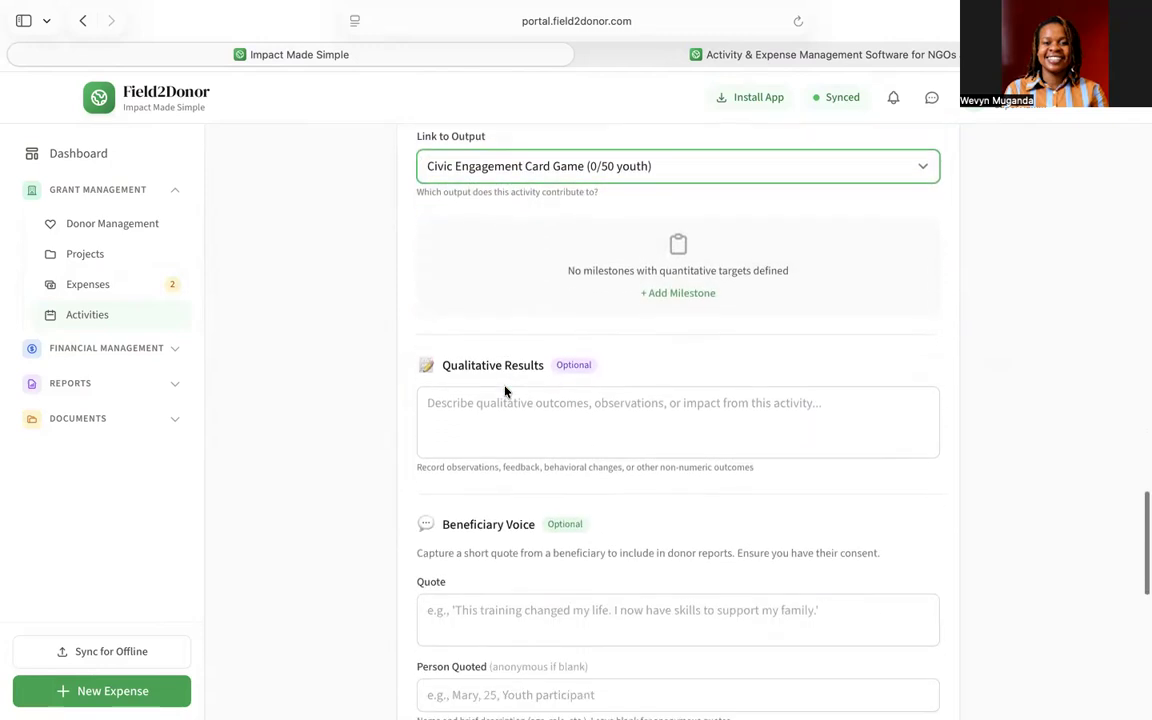
scroll(505, 391, "down", 2)
left_click(484, 251)
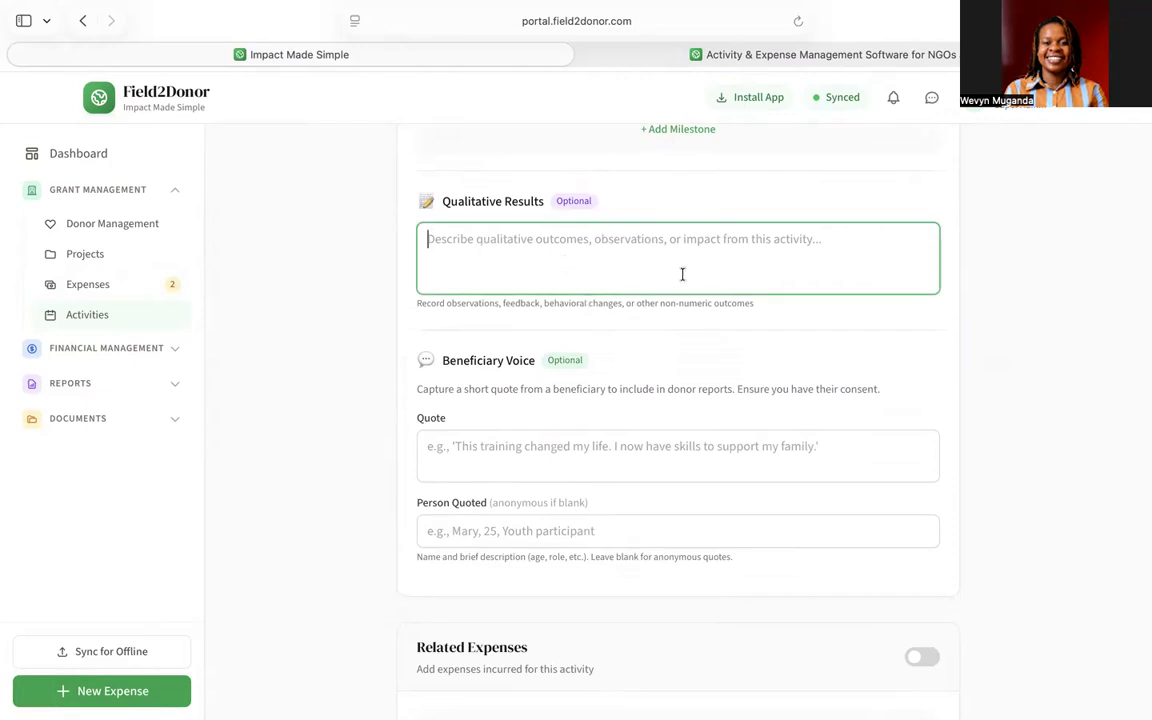
scroll(682, 274, "down", 2)
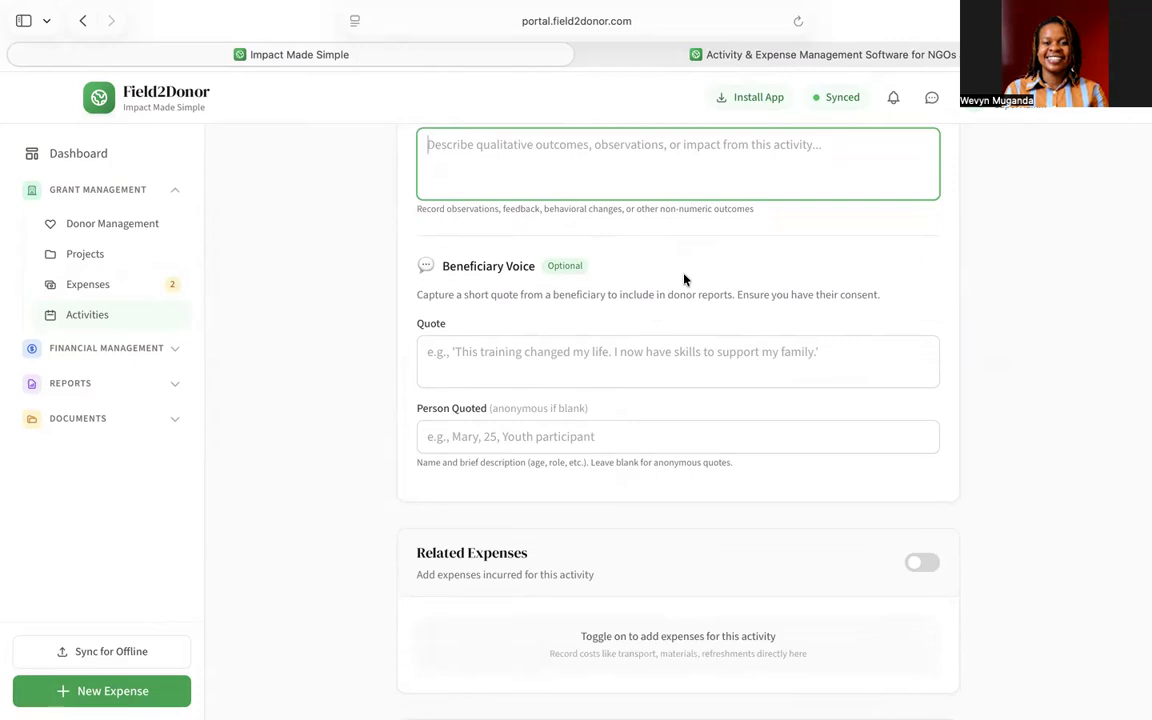
left_click(577, 359)
scroll(577, 362, "down", 1)
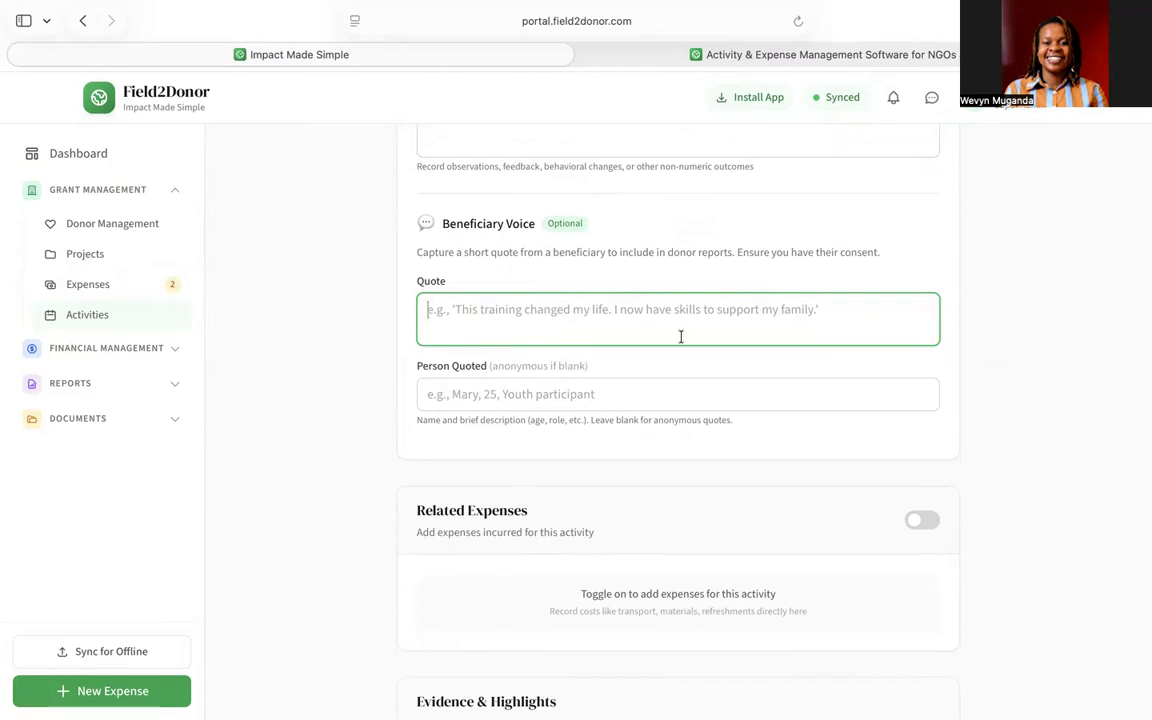
scroll(681, 336, "down", 1)
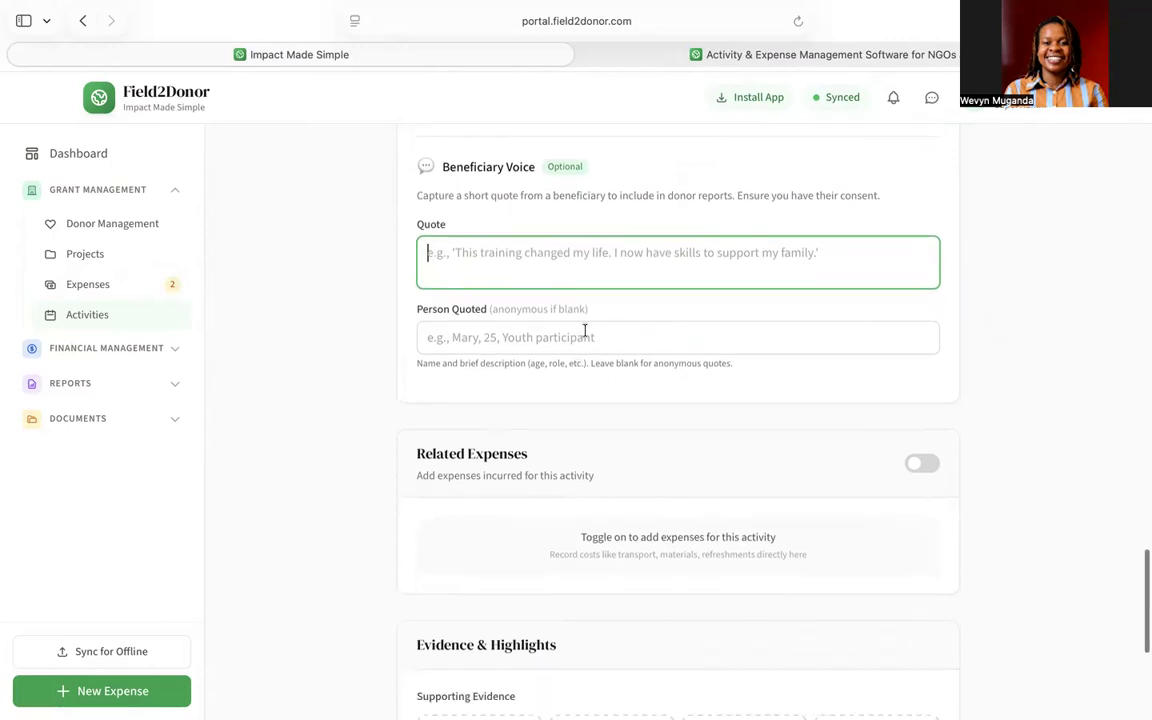
scroll(585, 331, "down", 4)
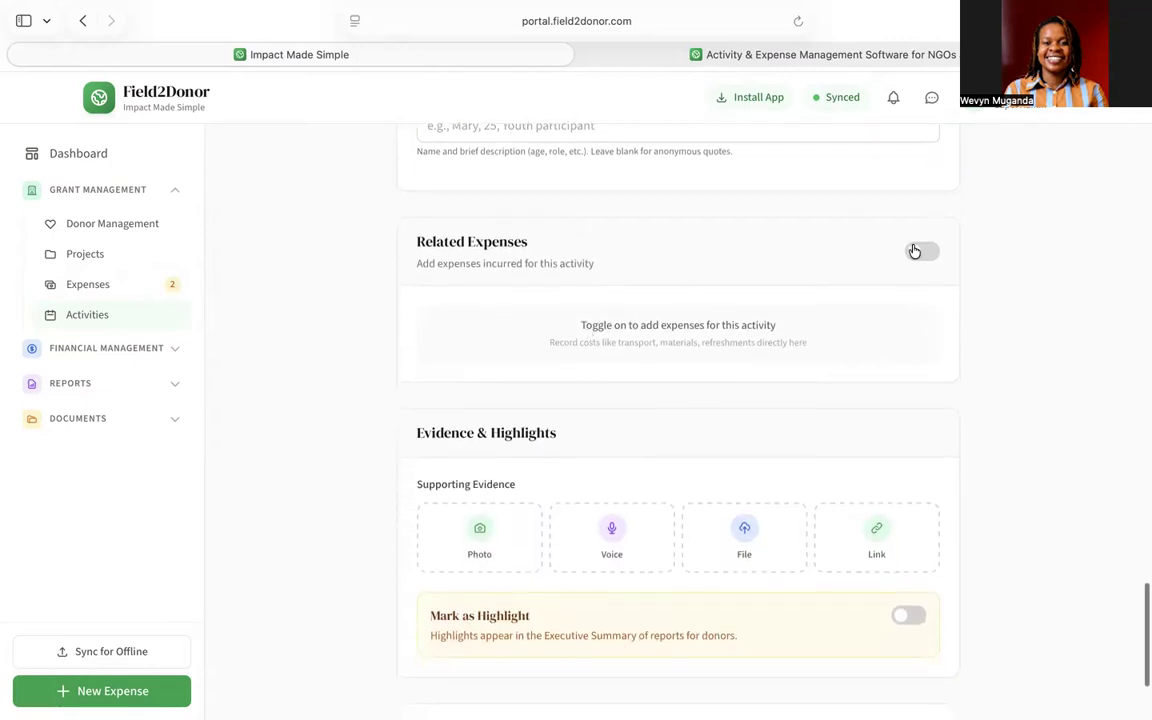
- Enable Related Expenses and charge it to the Meals and Refreshments budget line
left_click(922, 253)
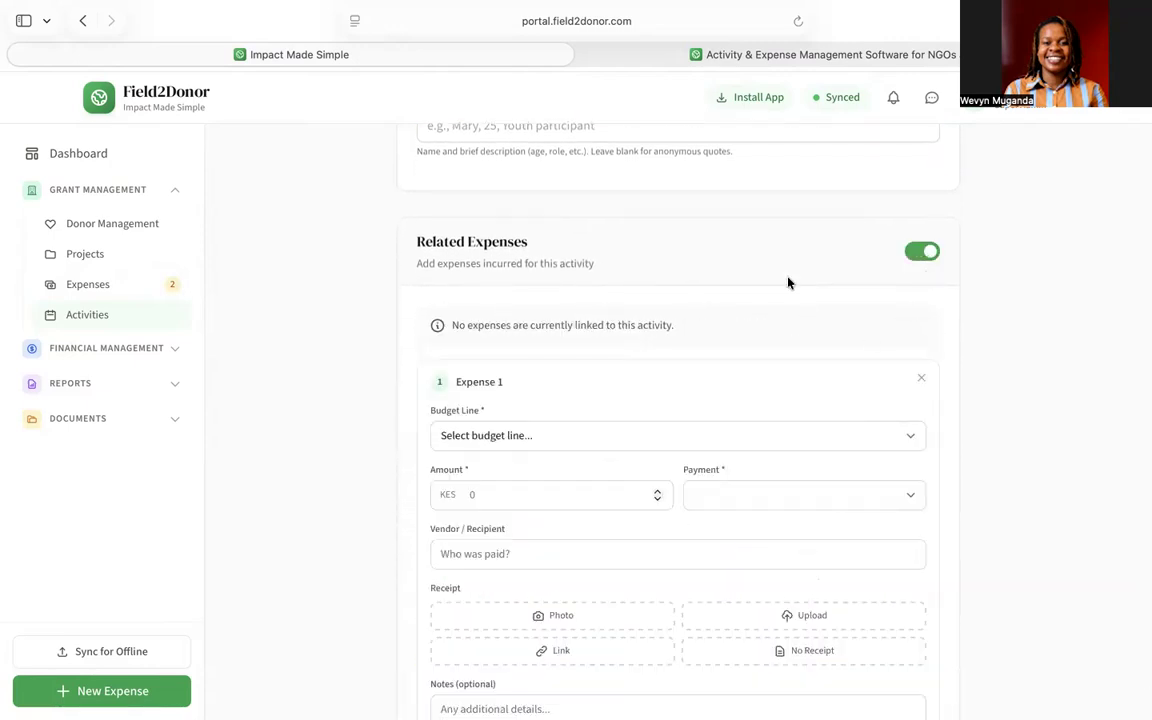
scroll(788, 283, "down", 2)
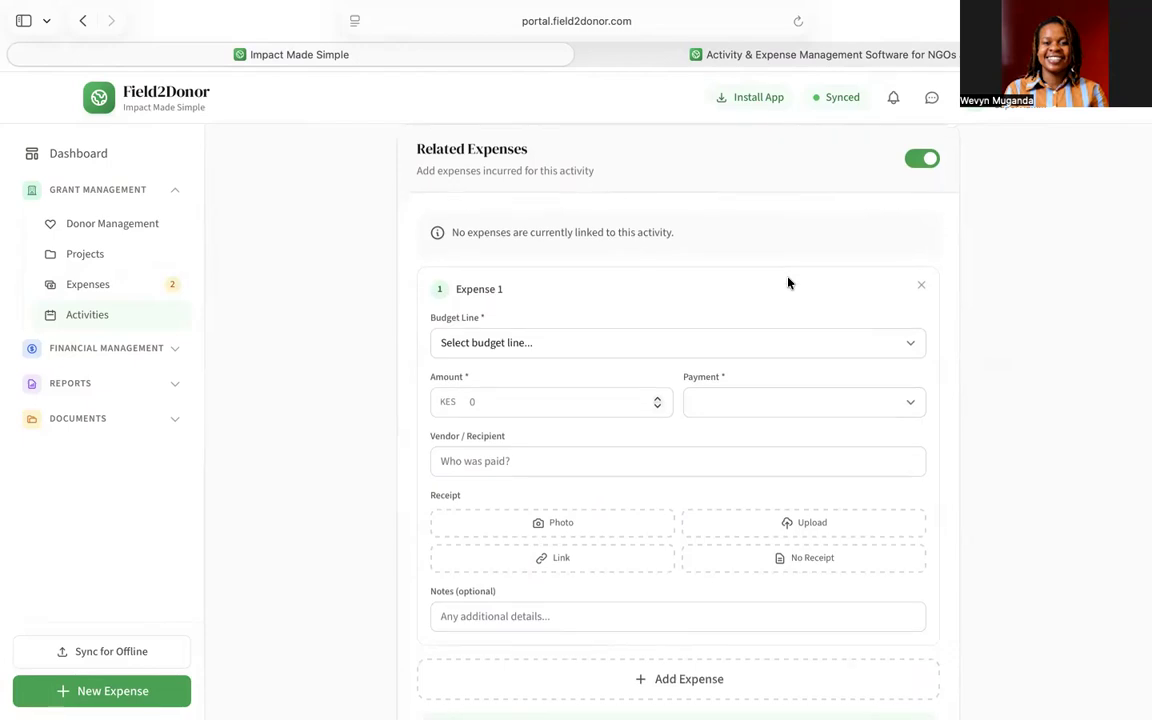
scroll(717, 297, "down", 1)
scroll(717, 297, "down", 1)
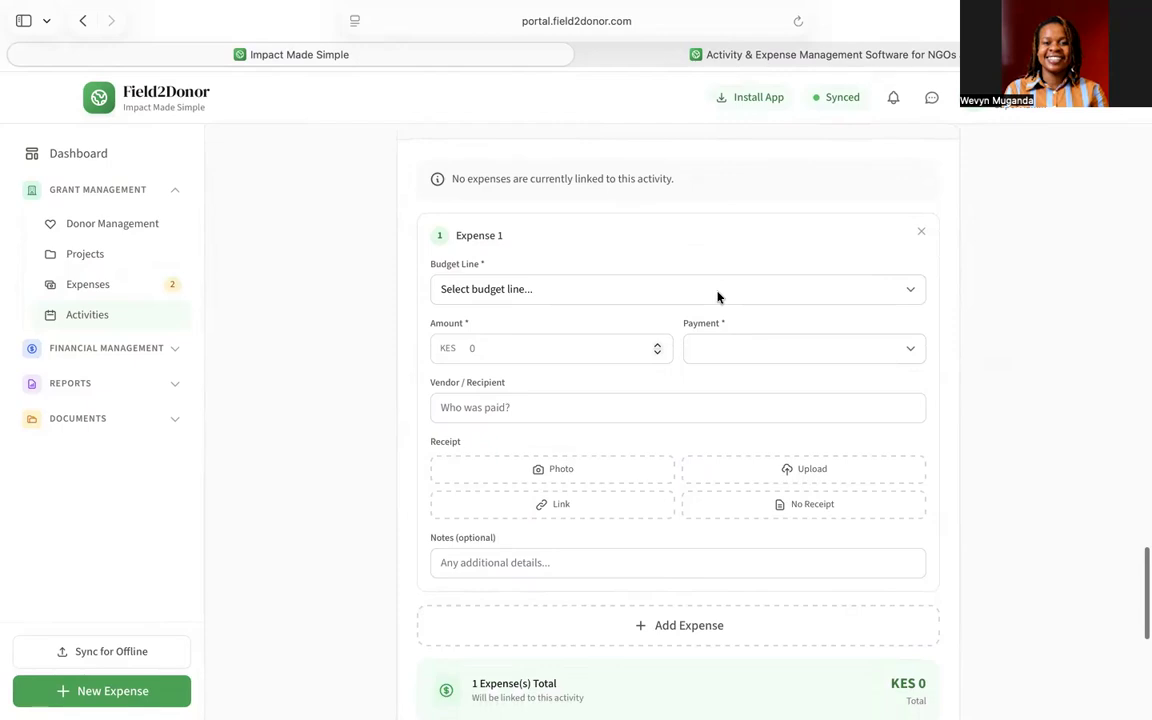
left_click(633, 289)
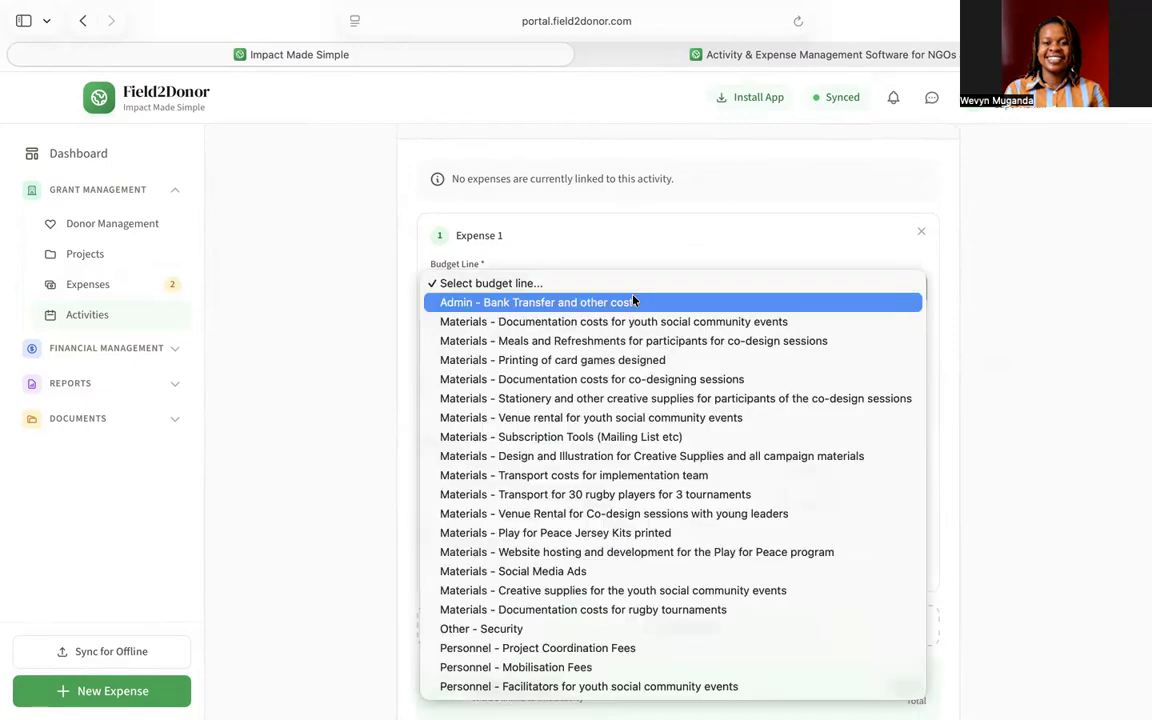
left_click(613, 341)
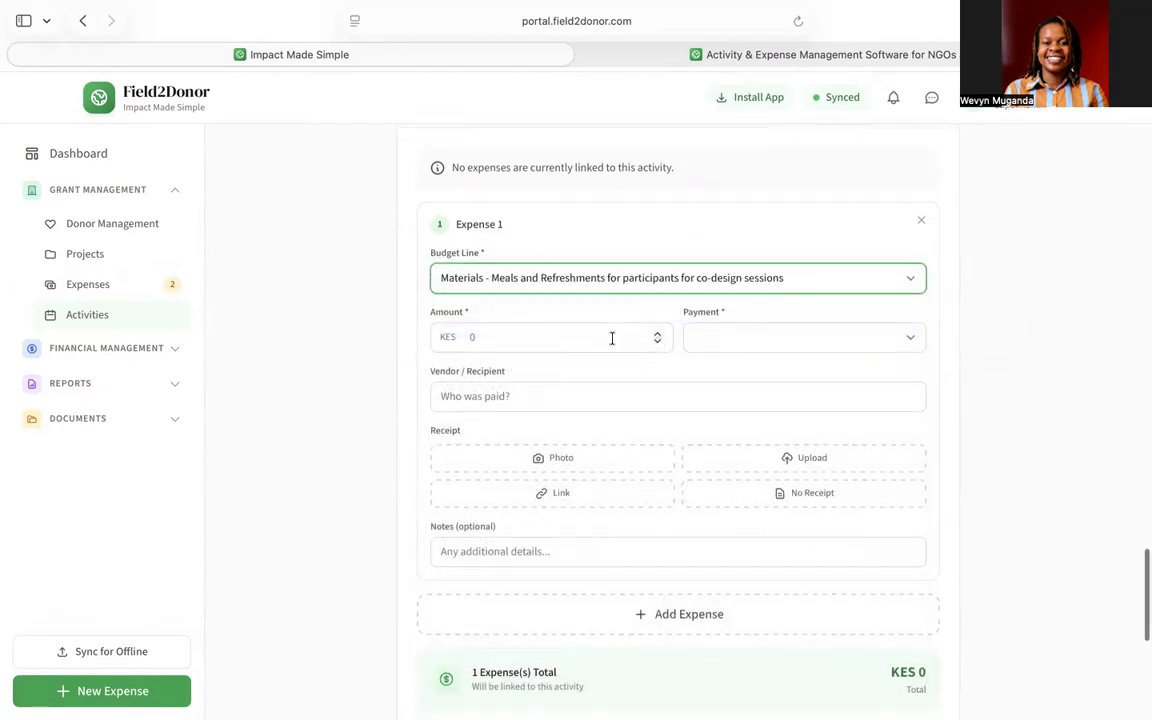
- Enter an expense amount of 50000 paid via MPESA
scroll(600, 330, "down", 1)
left_click(585, 281)
type("50000")
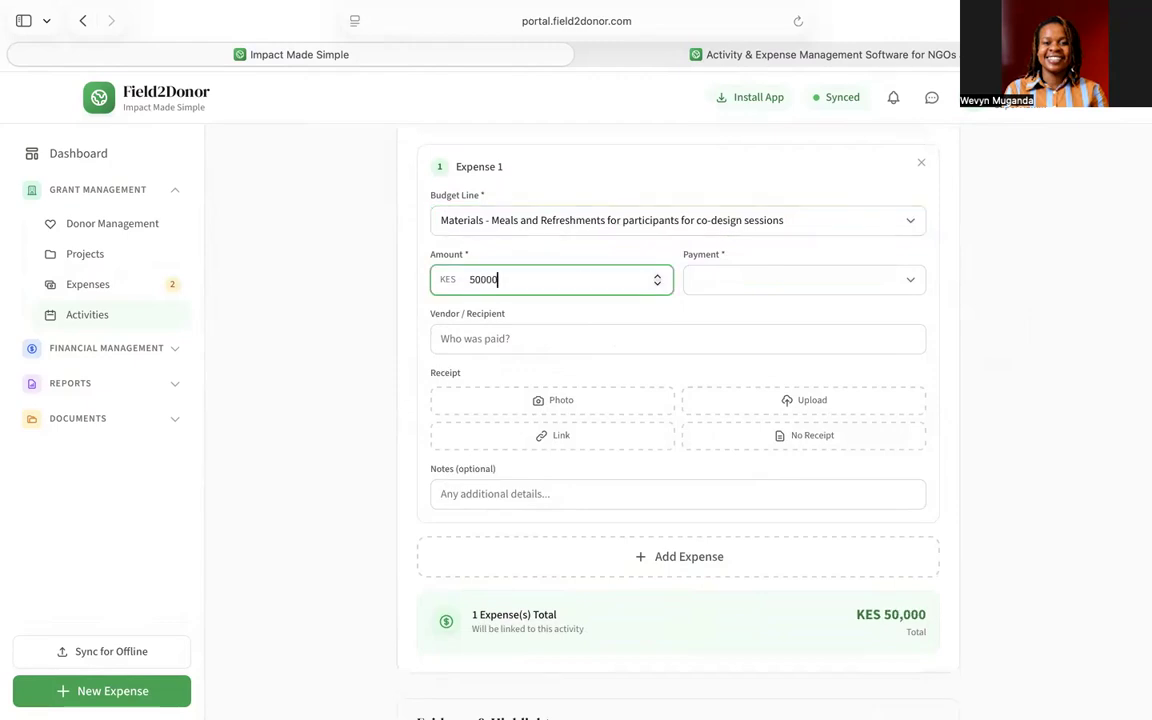
left_click(743, 290)
left_click(736, 331)
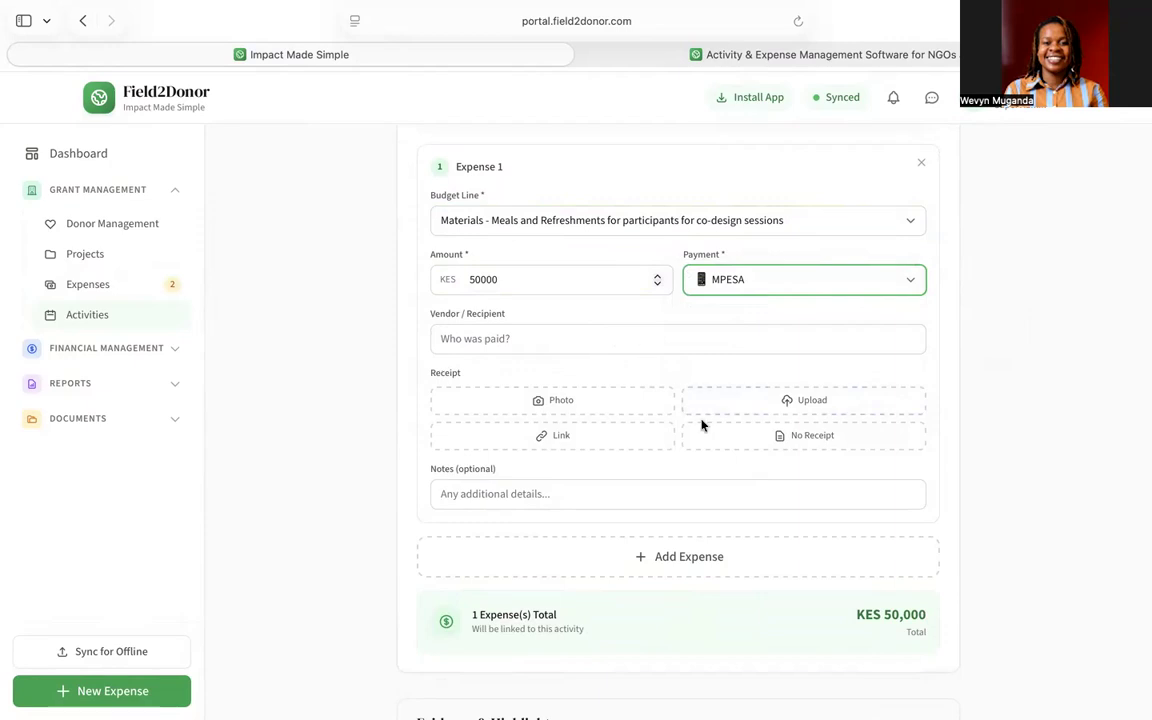
scroll(702, 424, "down", 5)
scroll(702, 424, "down", 4)
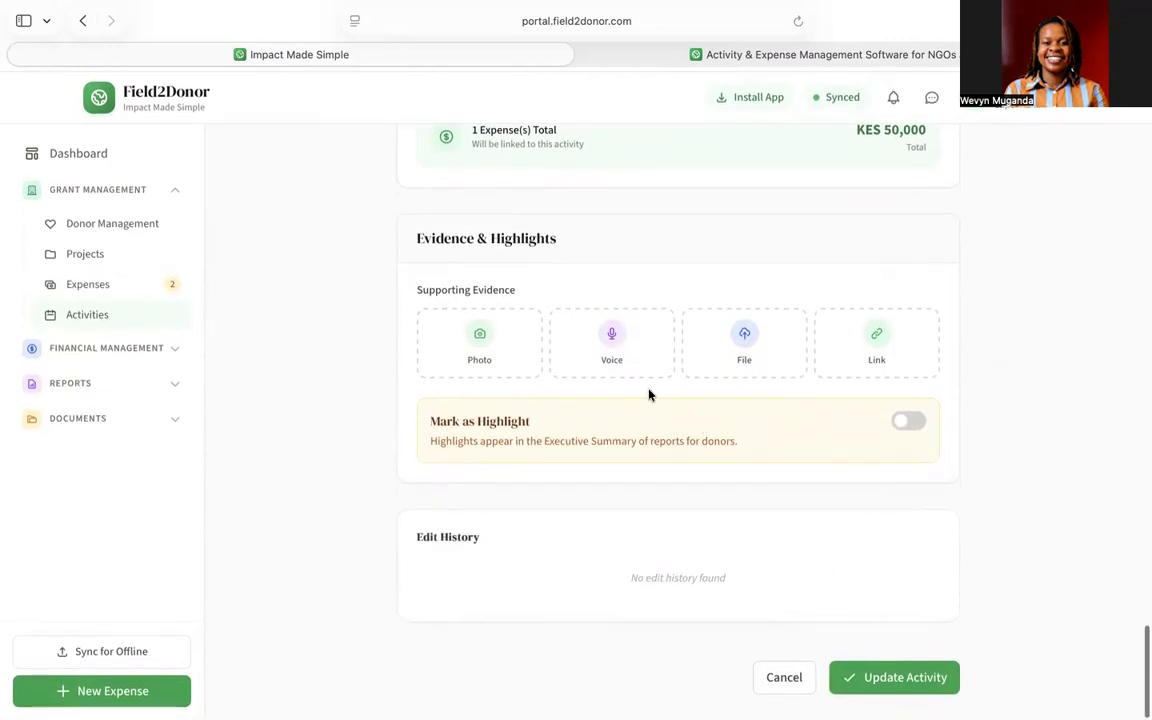
scroll(650, 394, "up", 5)
scroll(648, 395, "up", 4)
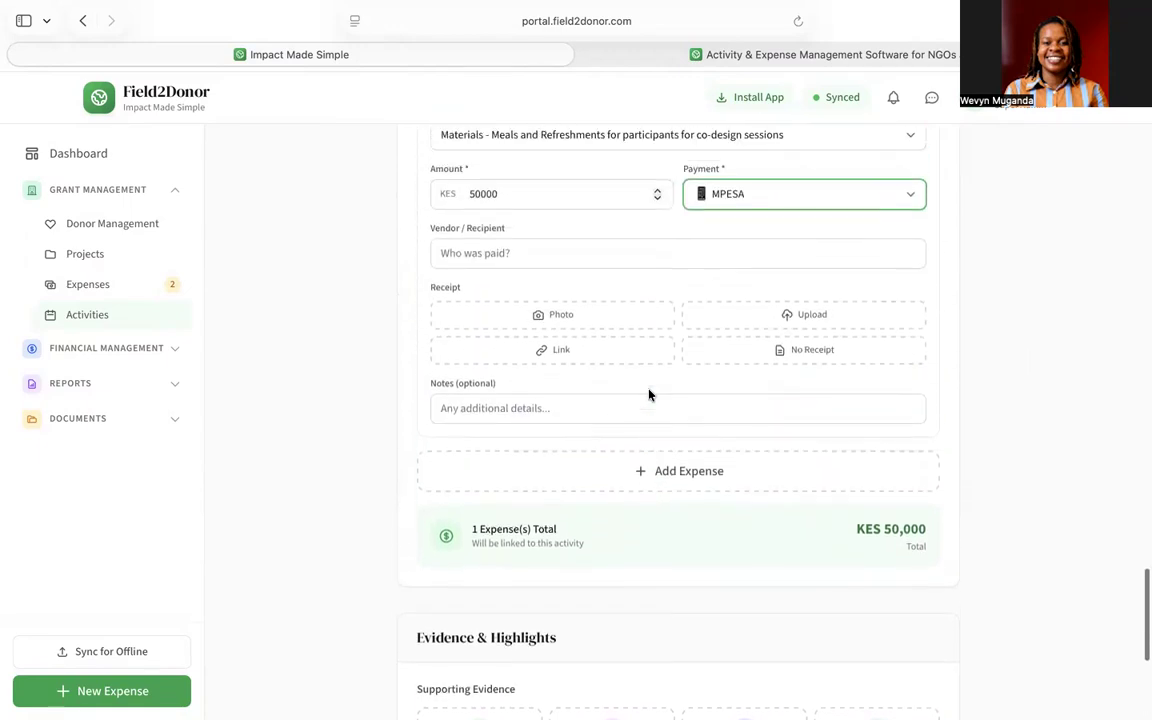
scroll(650, 395, "up", 1)
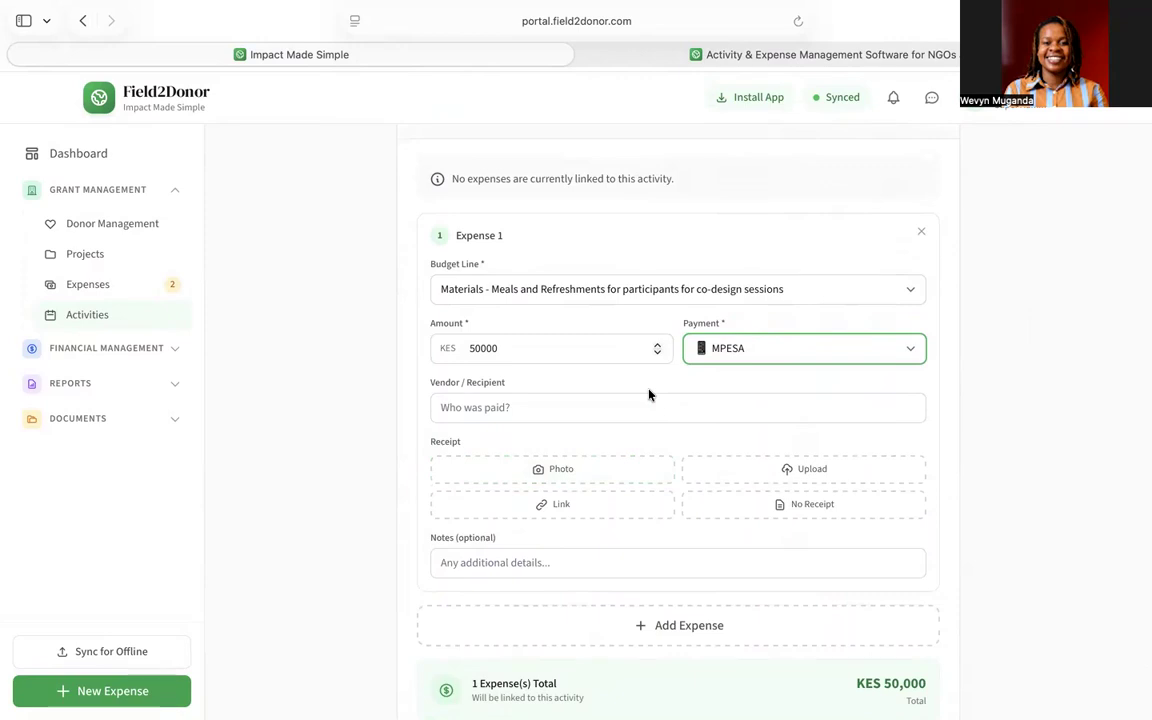
scroll(648, 395, "up", 1)
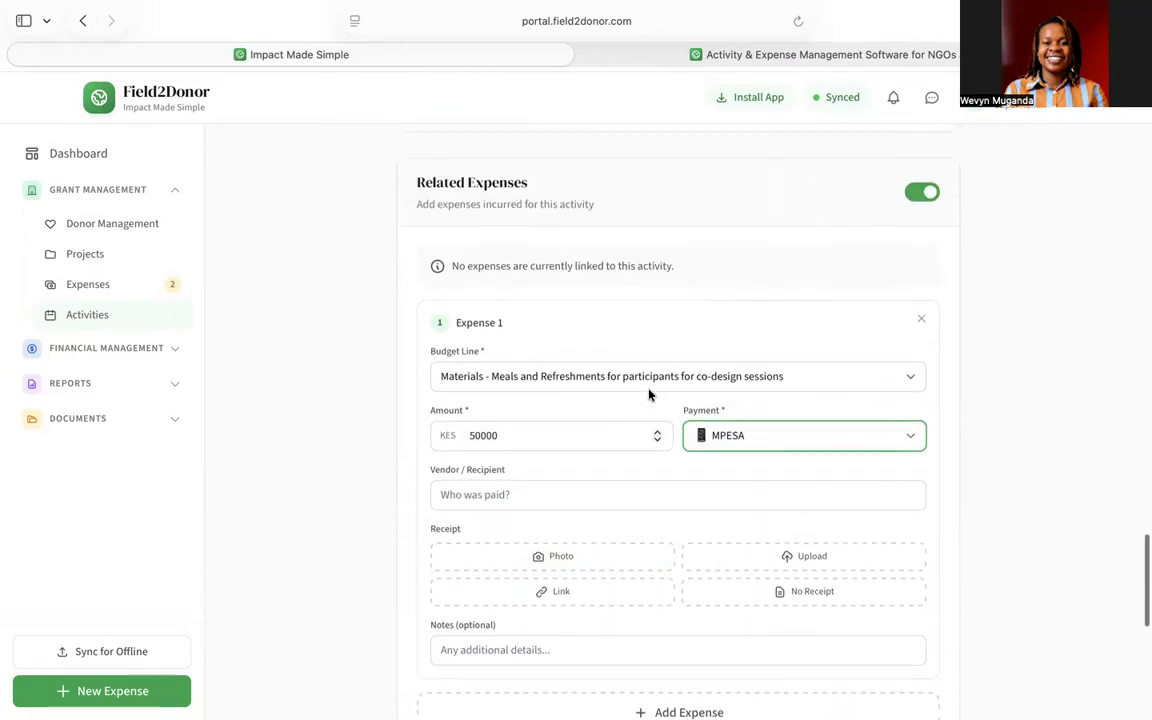
scroll(648, 395, "up", 1)
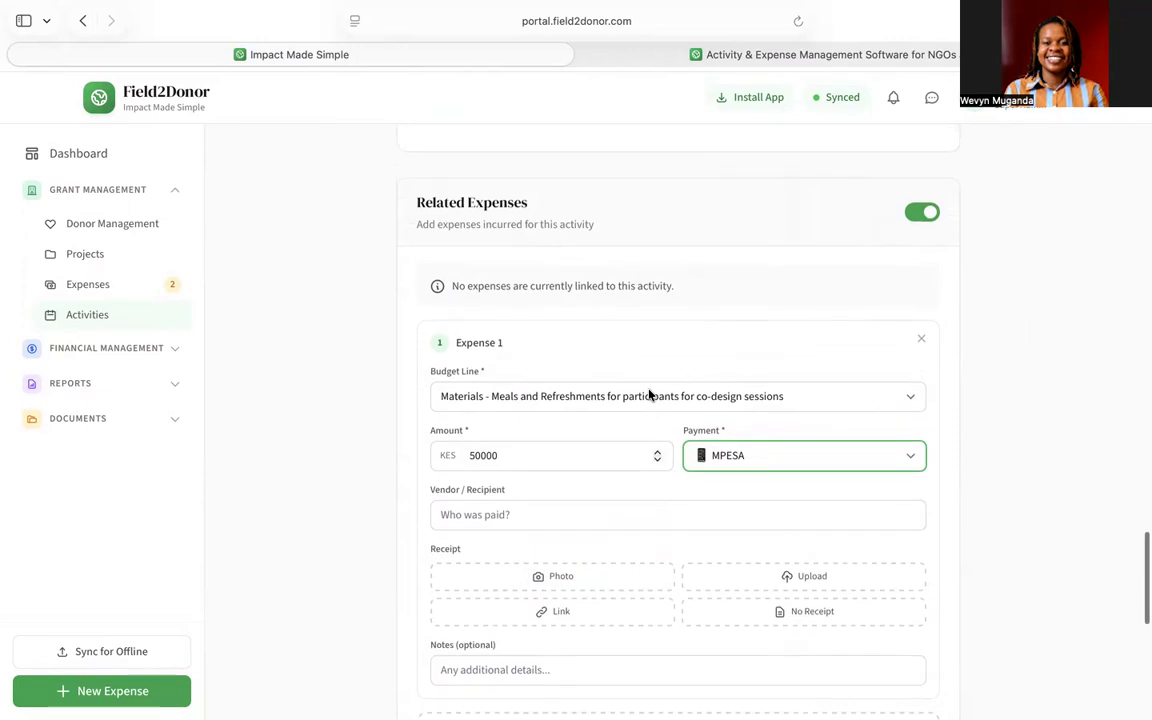
- Save the Social Media Campaign activity and its KES 50,000 expense with Update Activity
scroll(648, 395, "up", 15)
scroll(648, 395, "up", 15)
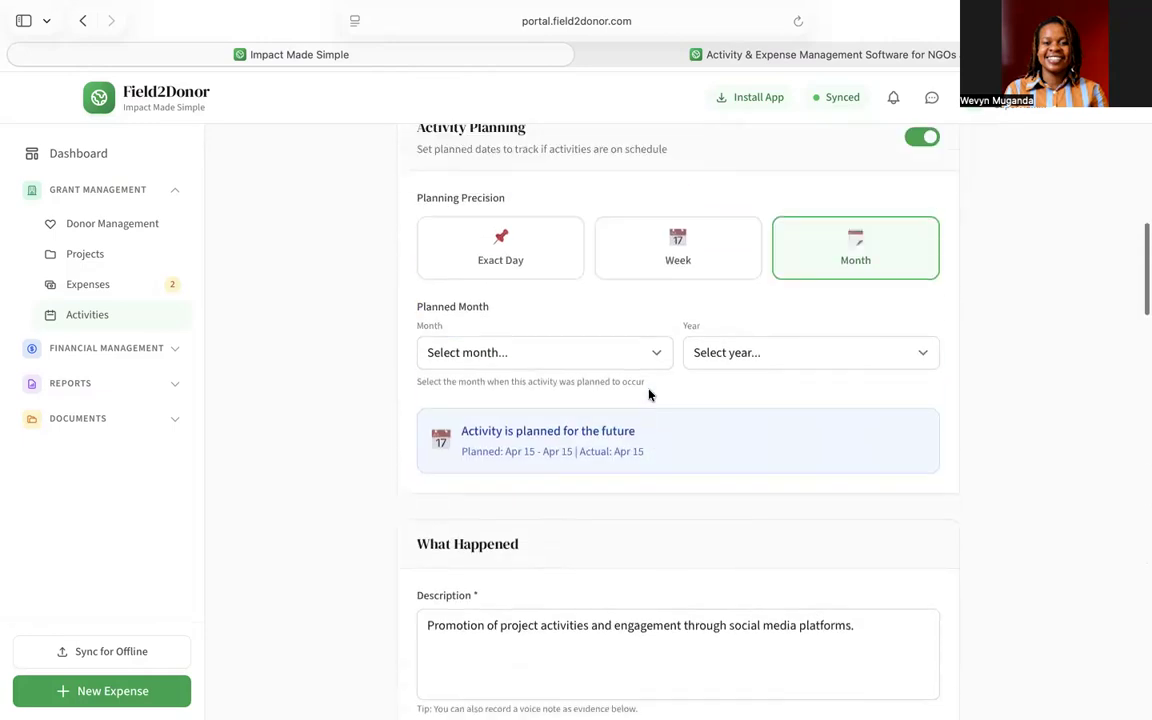
scroll(648, 395, "down", 8)
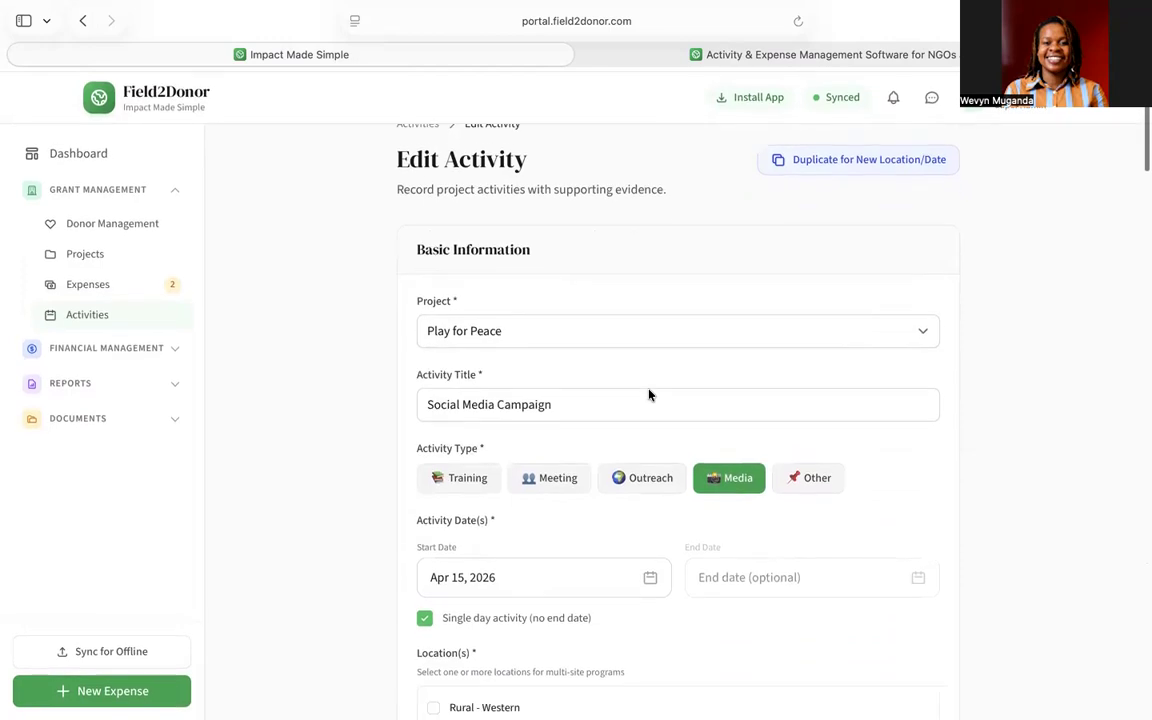
scroll(648, 395, "down", 10)
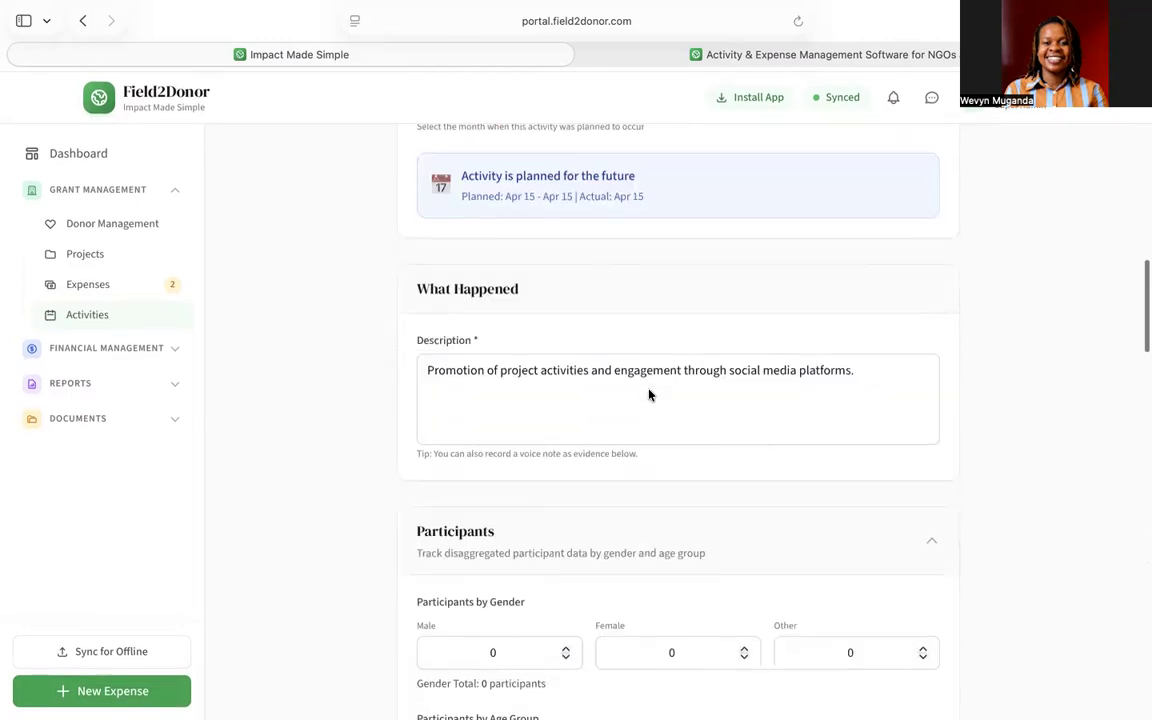
scroll(648, 395, "down", 10)
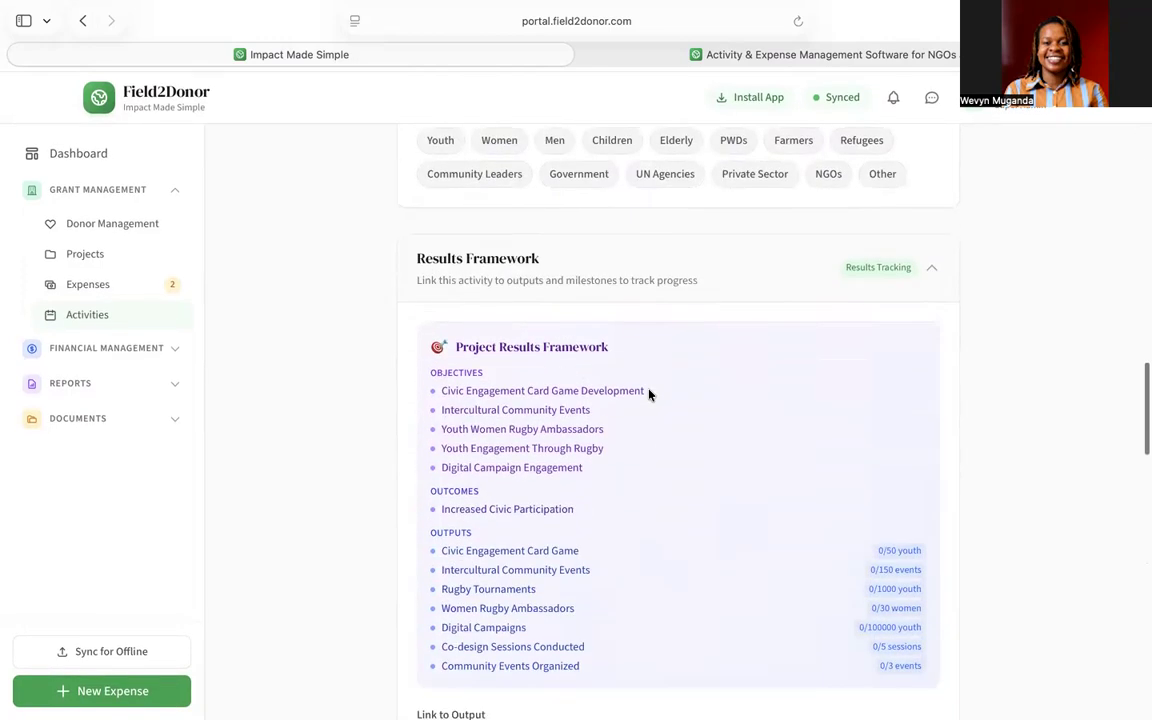
scroll(648, 395, "down", 5)
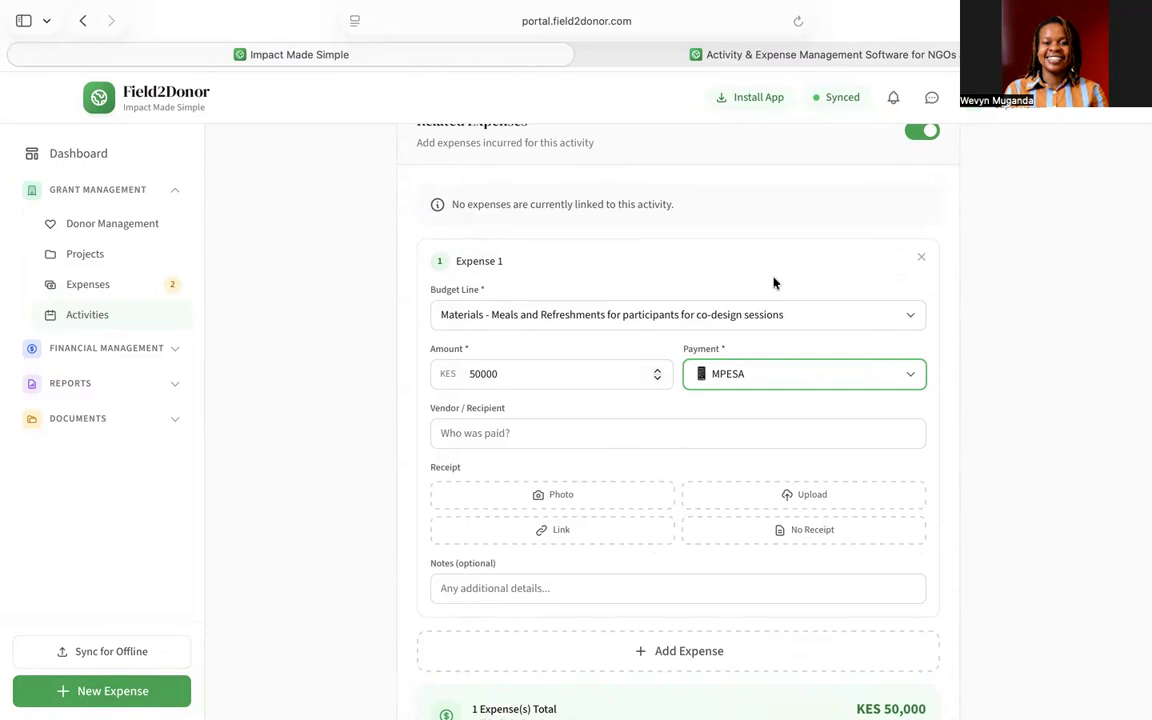
scroll(647, 373, "down", 6)
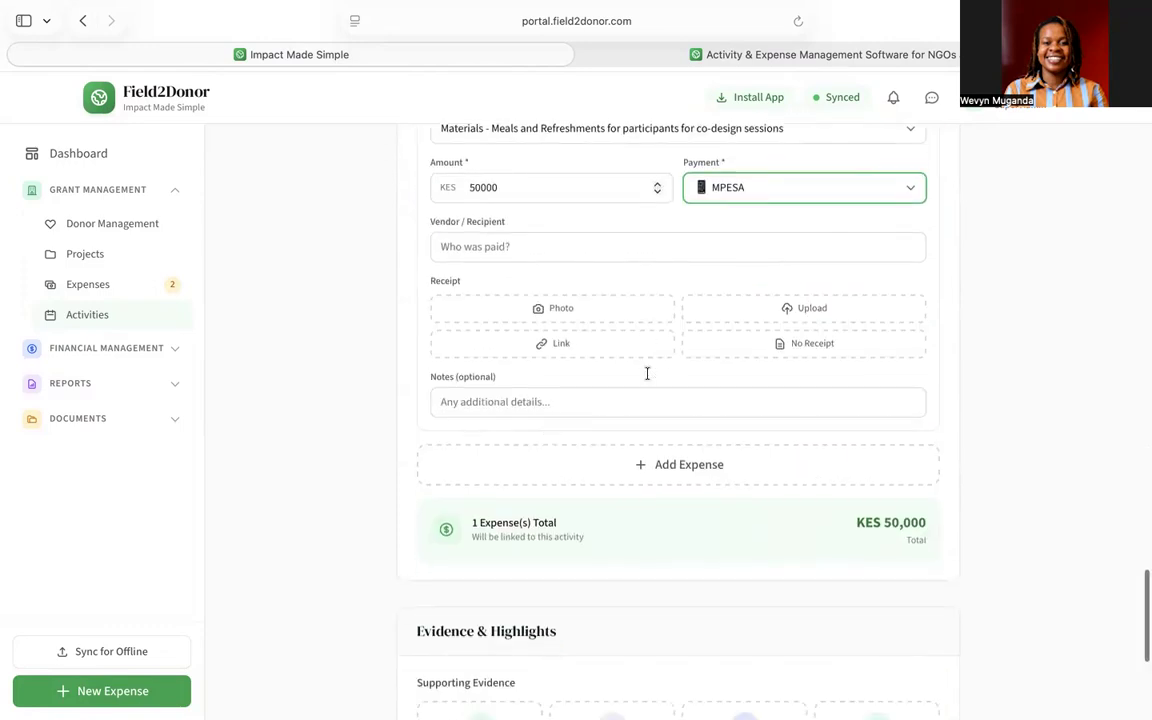
scroll(645, 373, "up", 2)
scroll(645, 373, "down", 3)
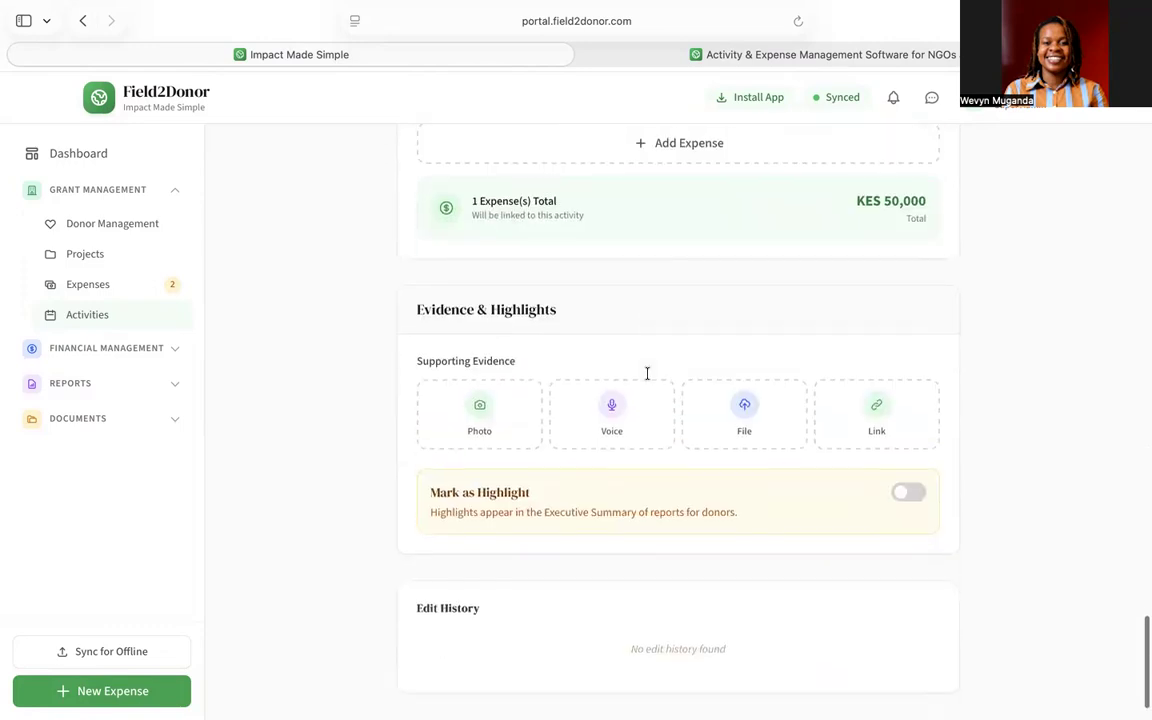
left_click(870, 692)
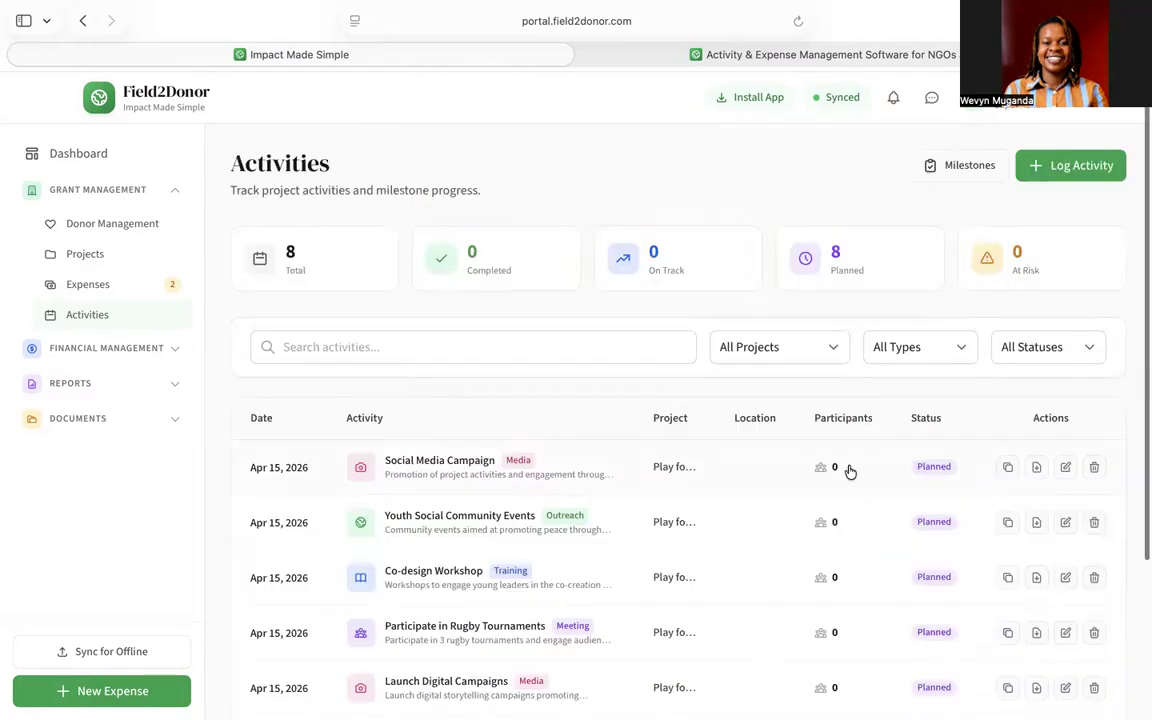
scroll(849, 471, "down", 1)
scroll(849, 471, "down", 2)
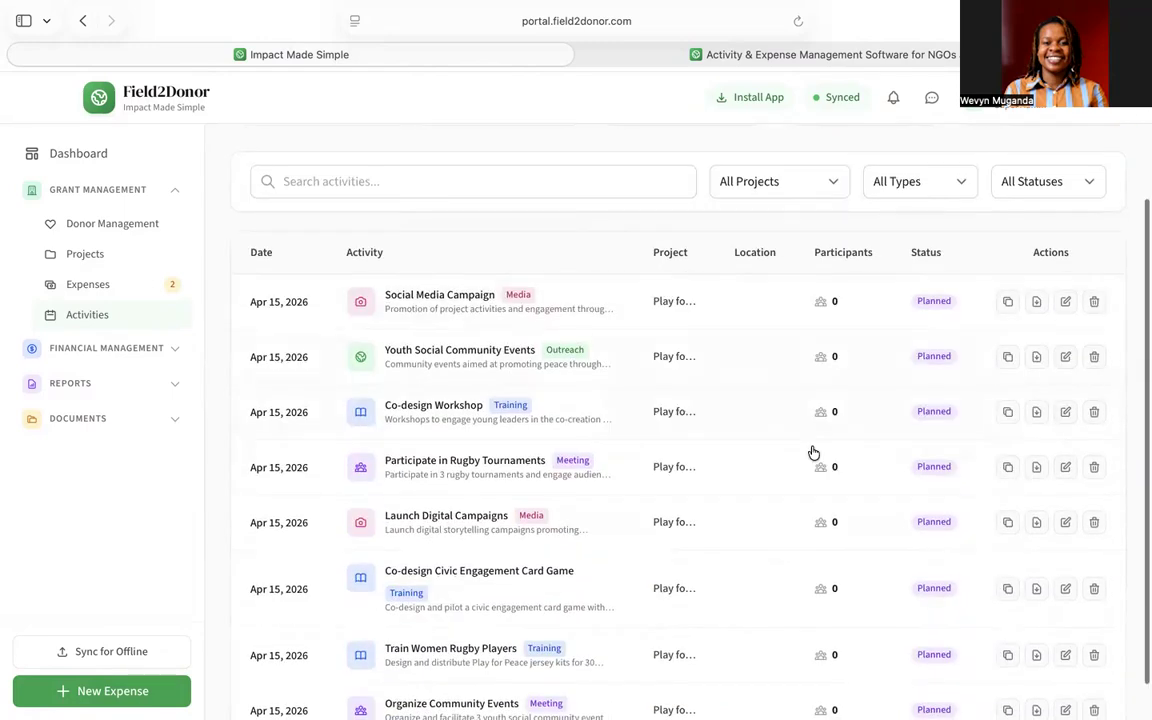
scroll(813, 453, "down", 1)
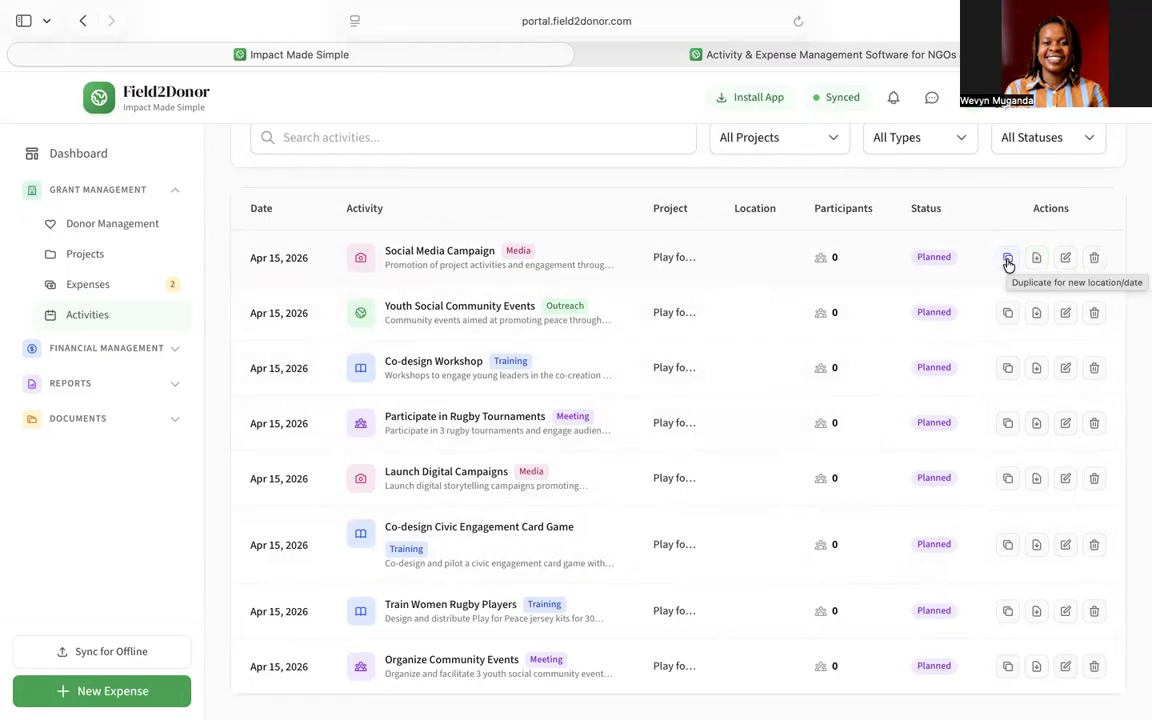
- Cancel the duplicated Social Media Campaign form, delete its saved draft, and collapse Grant Management
left_click(1008, 259)
scroll(790, 262, "up", 5)
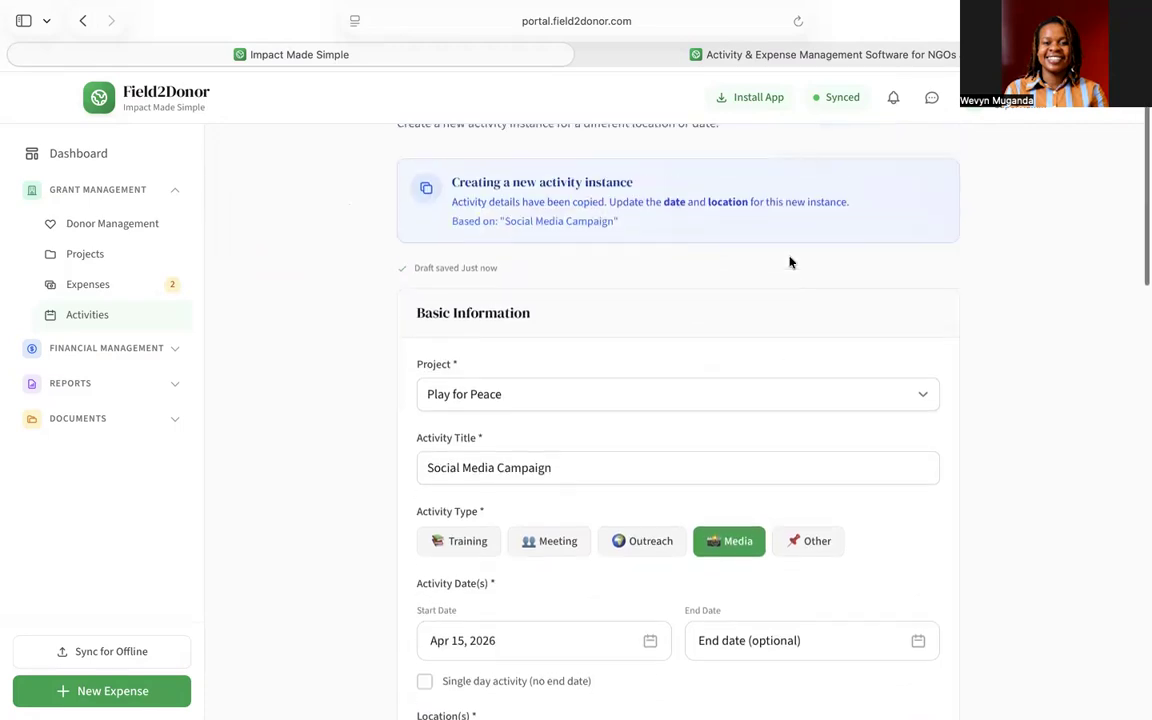
scroll(790, 262, "down", 20)
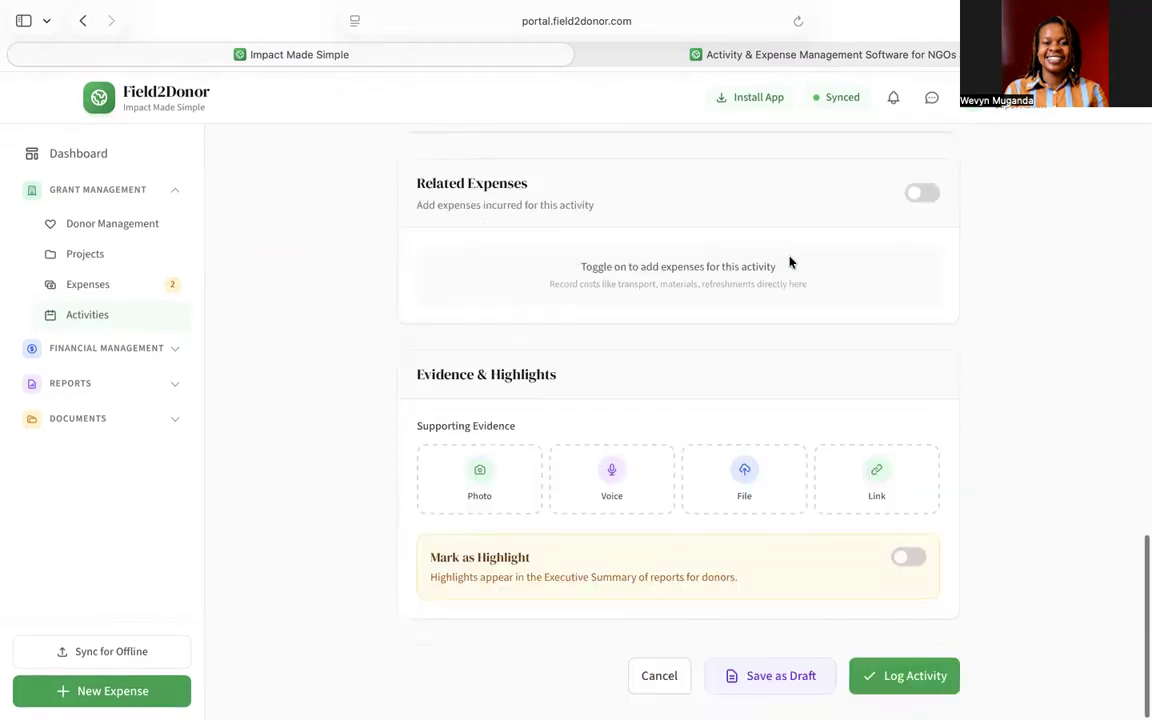
left_click(656, 690)
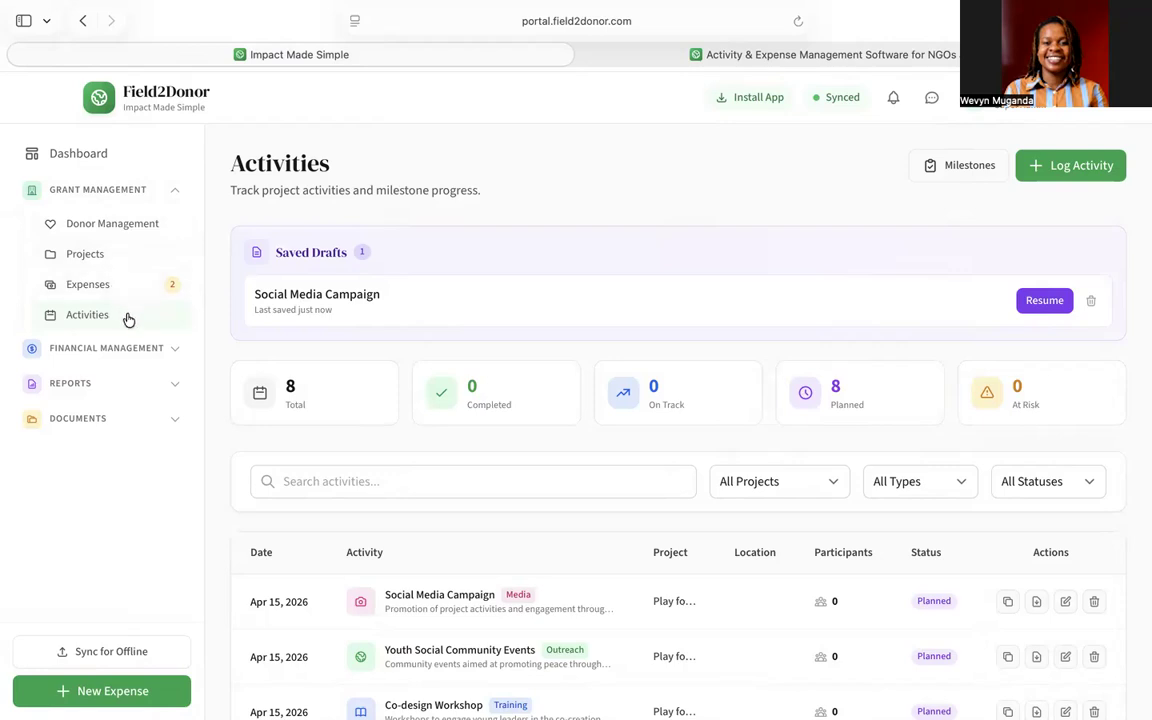
left_click(1091, 300)
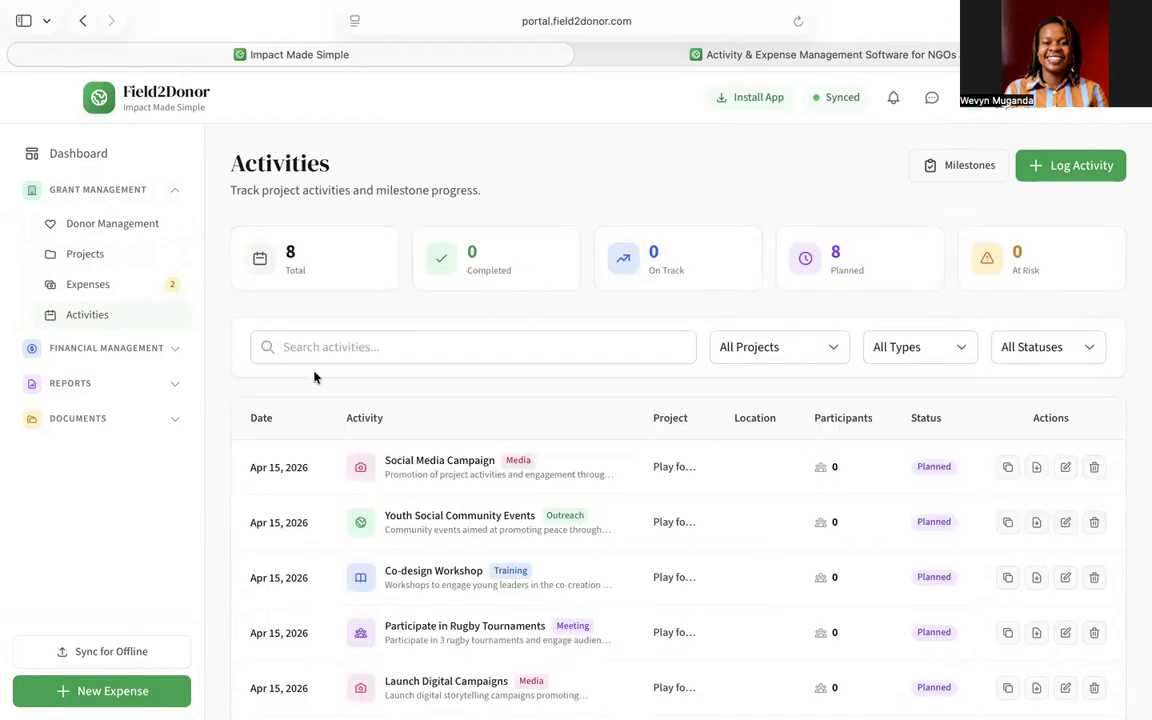
left_click(175, 191)
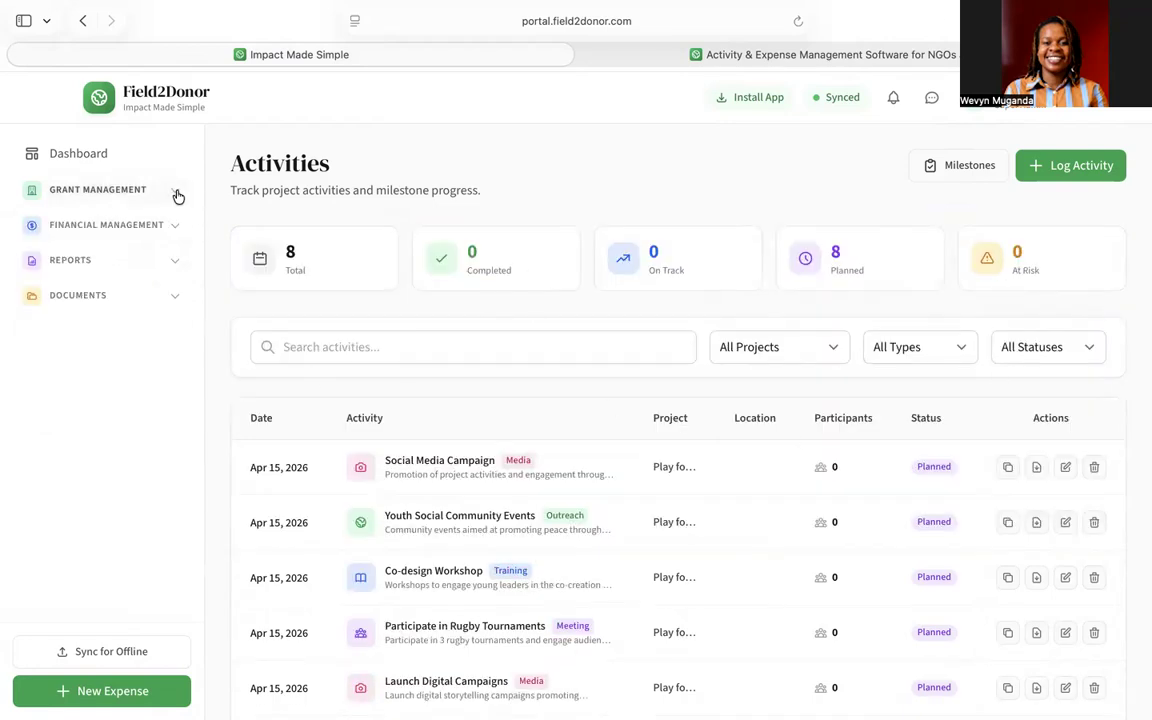
- Open Approvals under Financial Management to see the pending KES 10,000 Social Event request
left_click(139, 228)
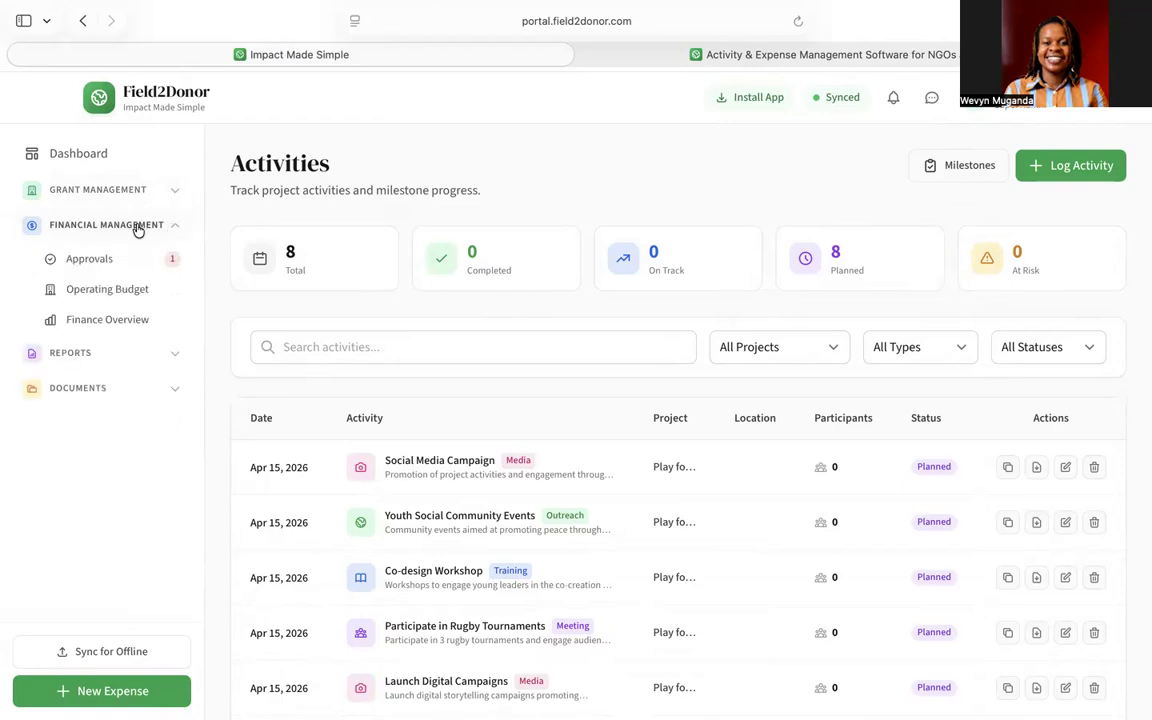
left_click(126, 260)
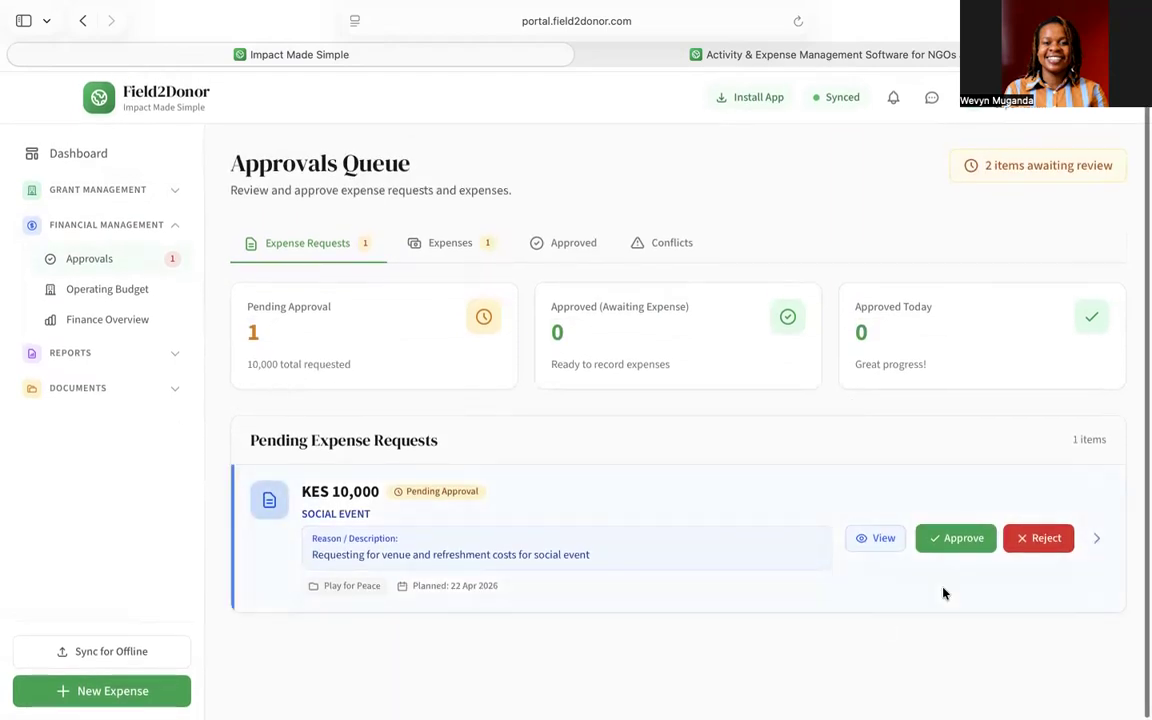
- Approve the KES 10,000 Social Event request from its details view and confirm
left_click(862, 543)
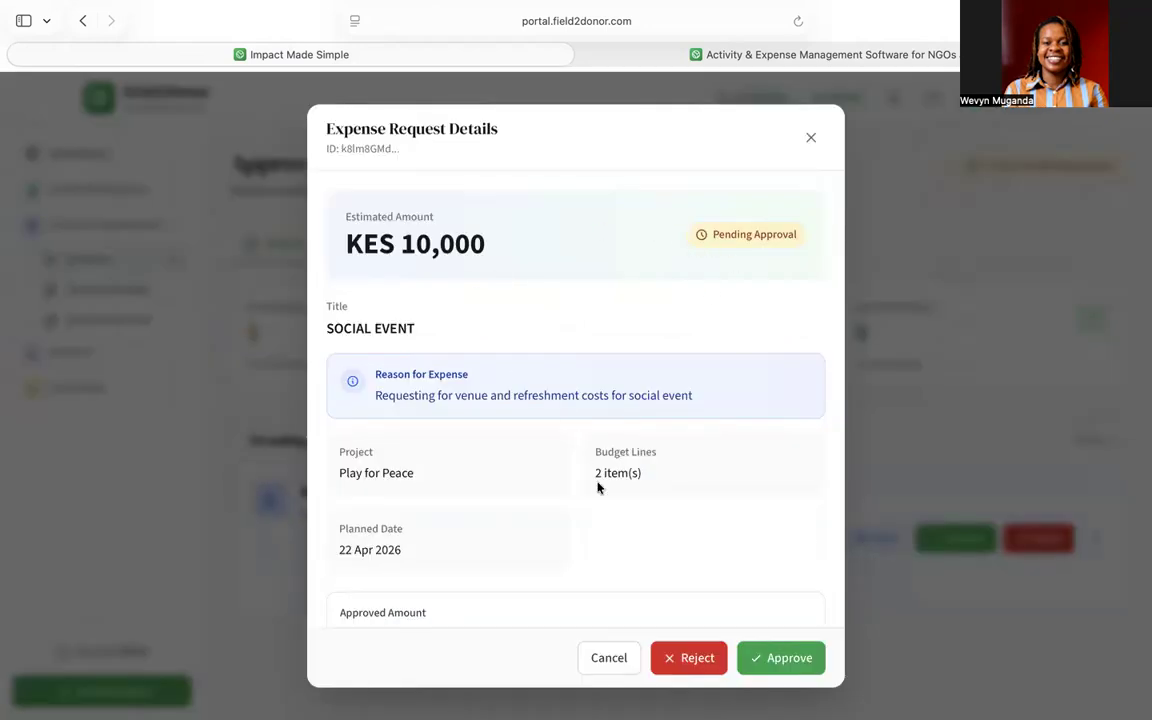
scroll(598, 487, "down", 4)
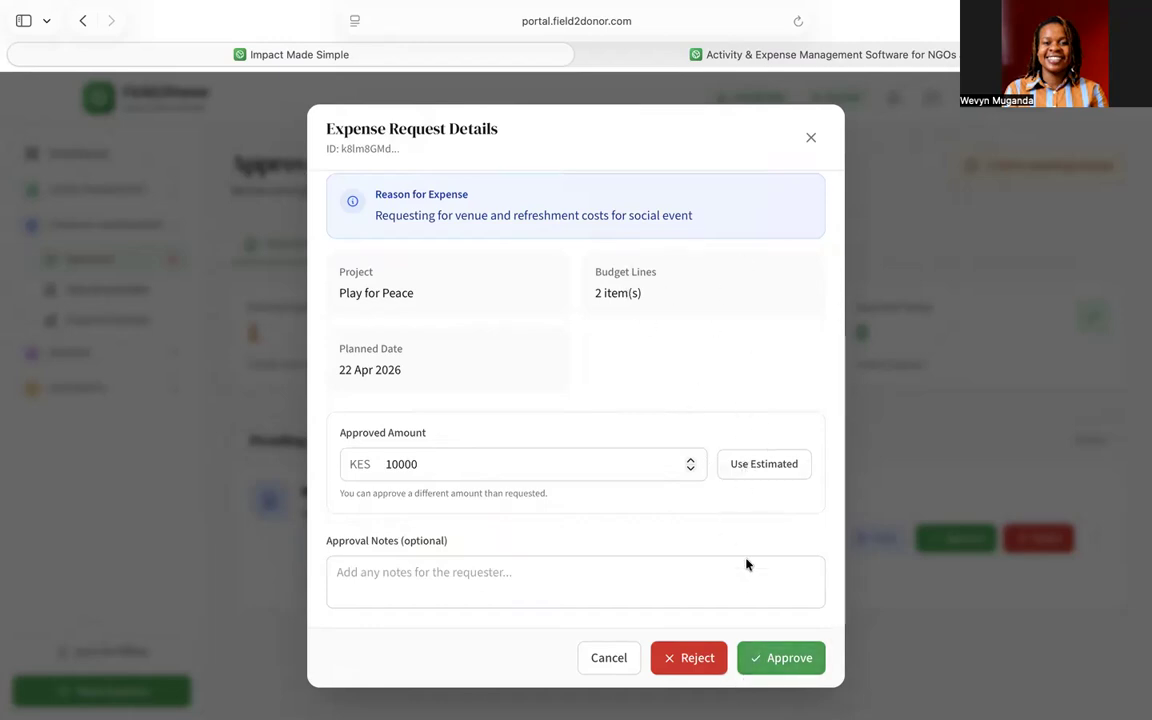
left_click(764, 658)
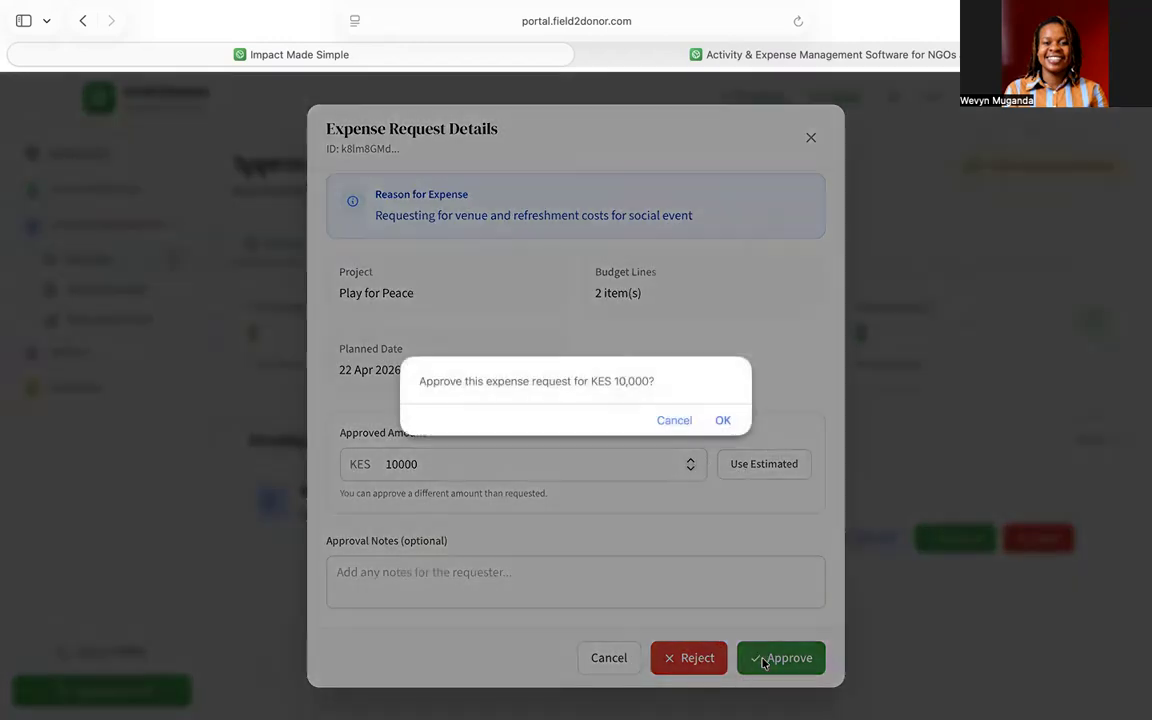
left_click(722, 421)
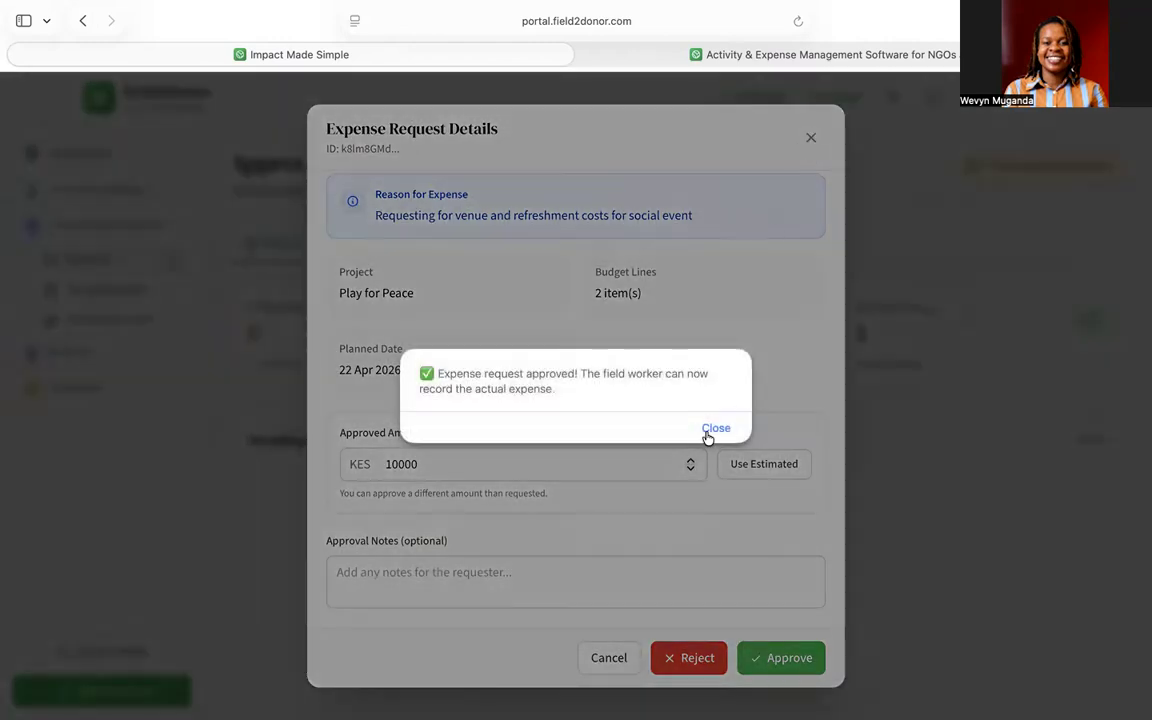
left_click(714, 429)
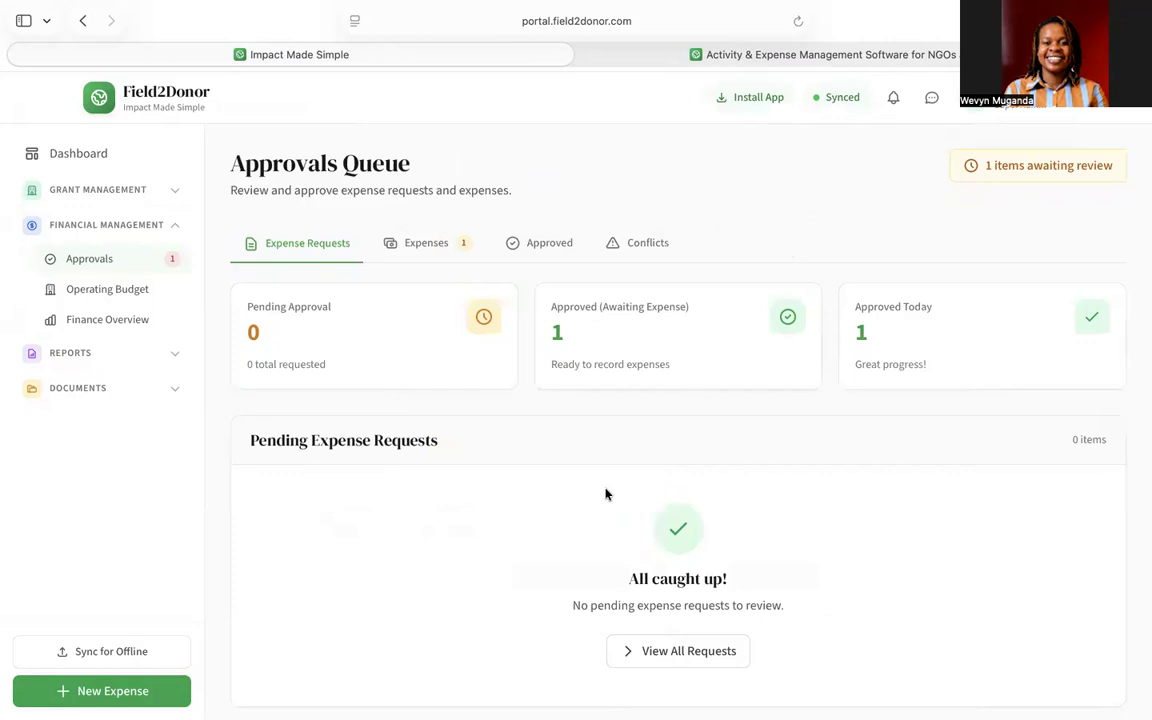
- Approve the KES 5,000 MPESA expense under Expenses and check it in the Approved tab
left_click(430, 245)
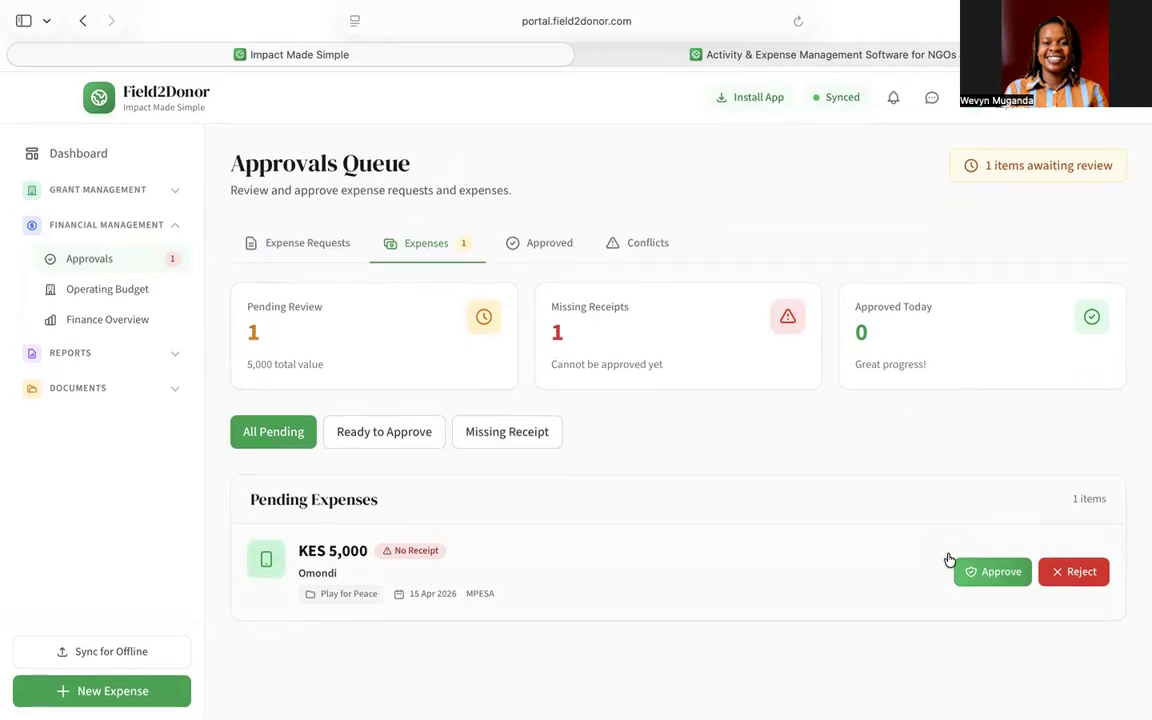
left_click(987, 573)
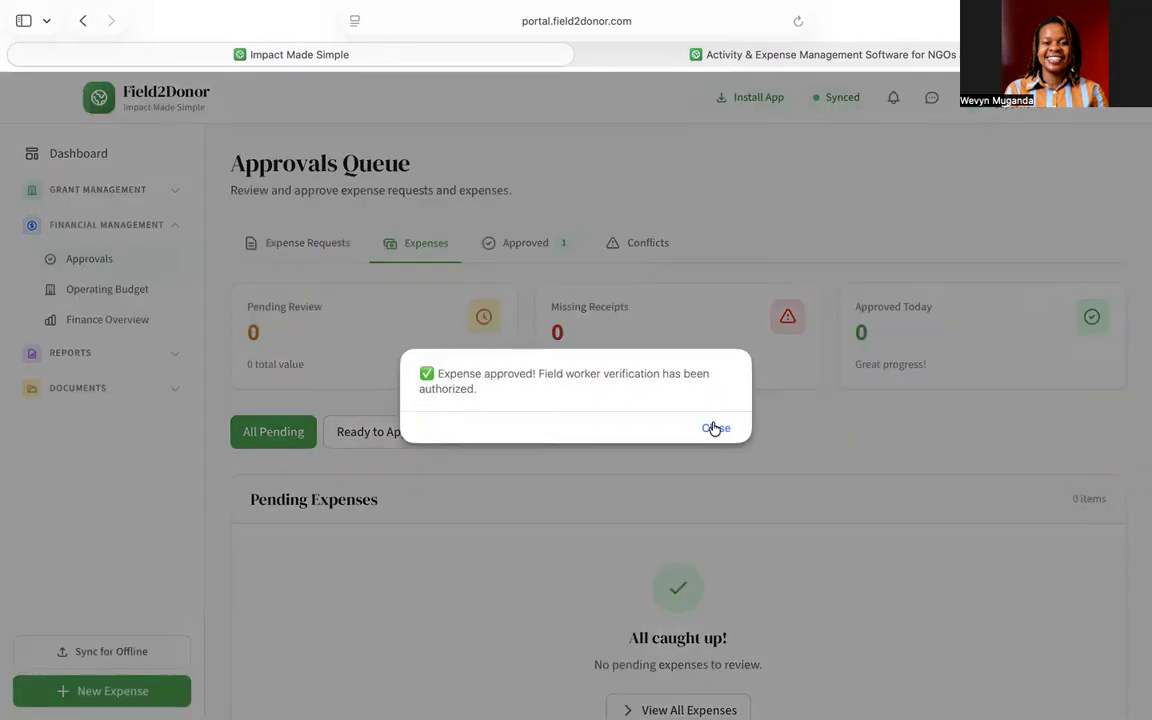
left_click(715, 428)
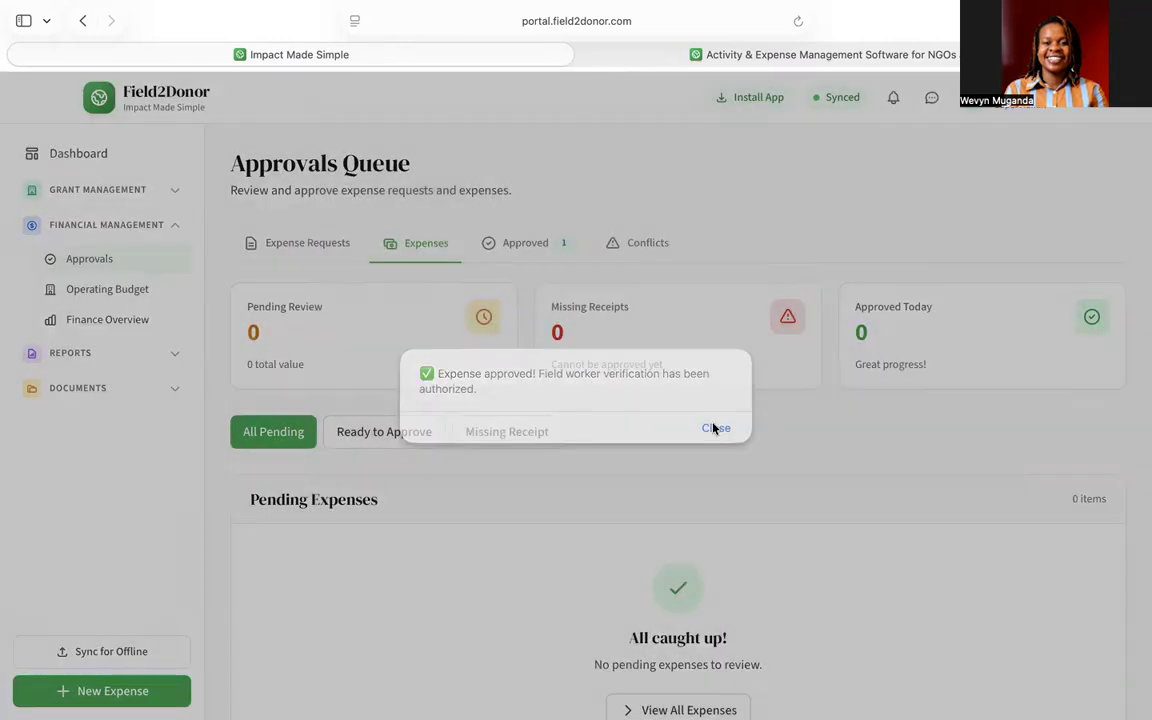
left_click(526, 246)
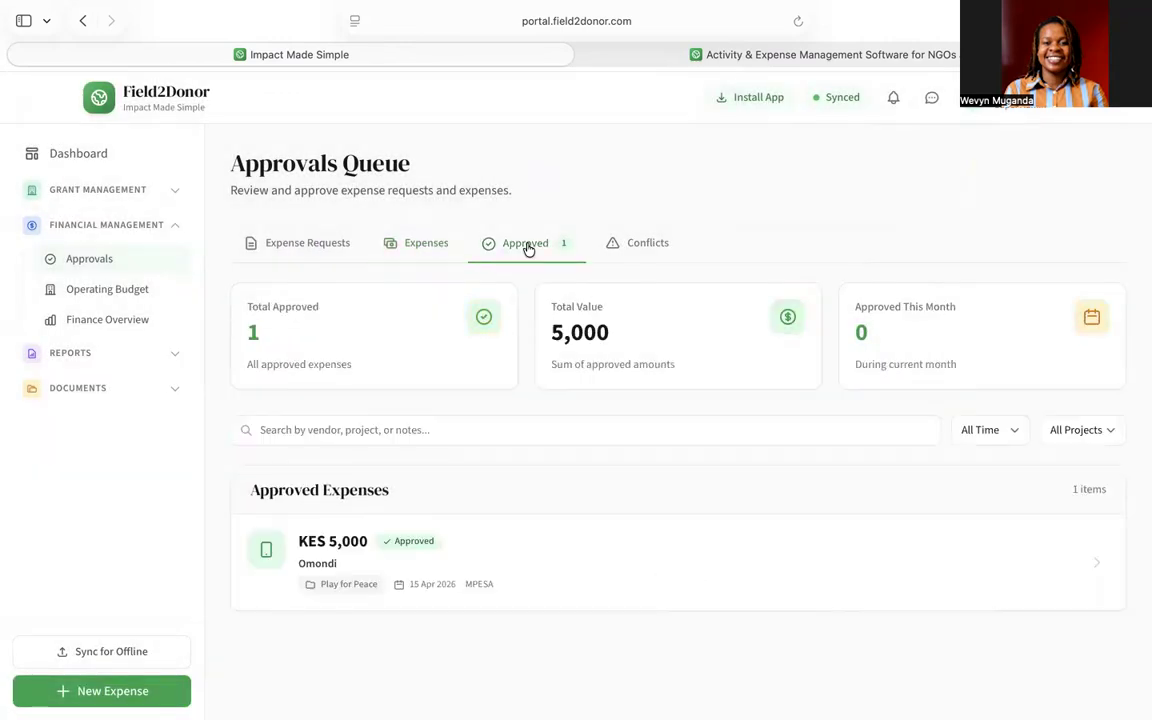
- Confirm the Conflicts tab shows nothing pending, then go to the Operating Budget page
left_click(645, 254)
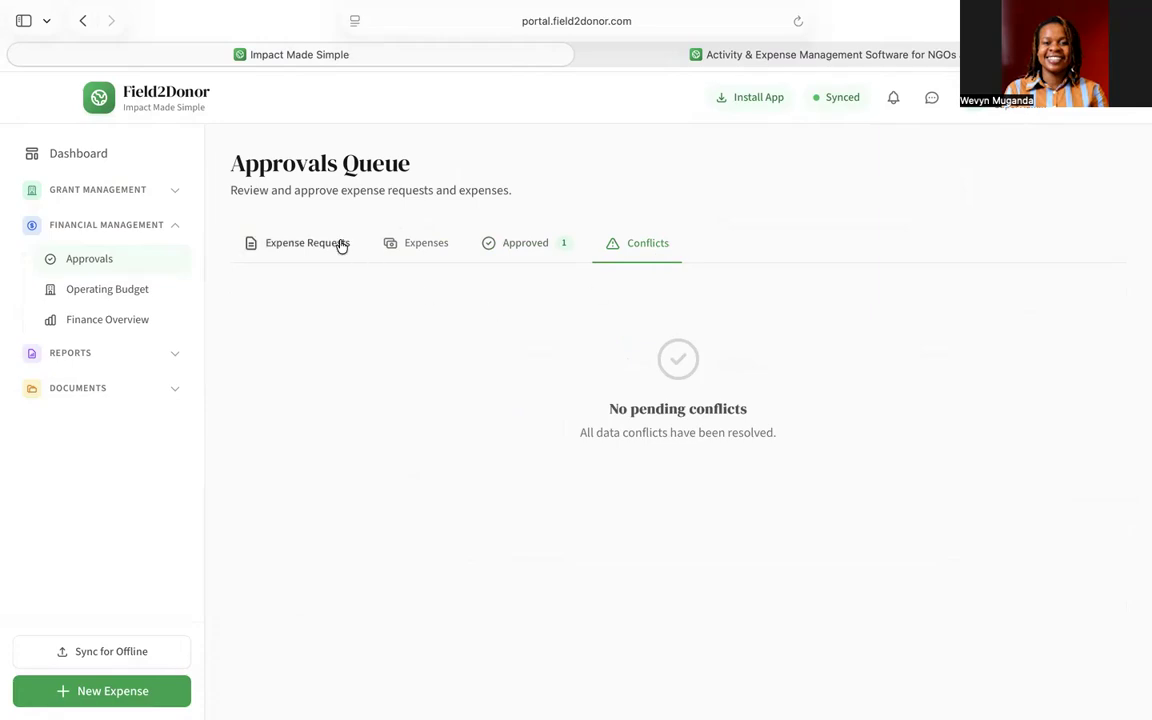
left_click(129, 292)
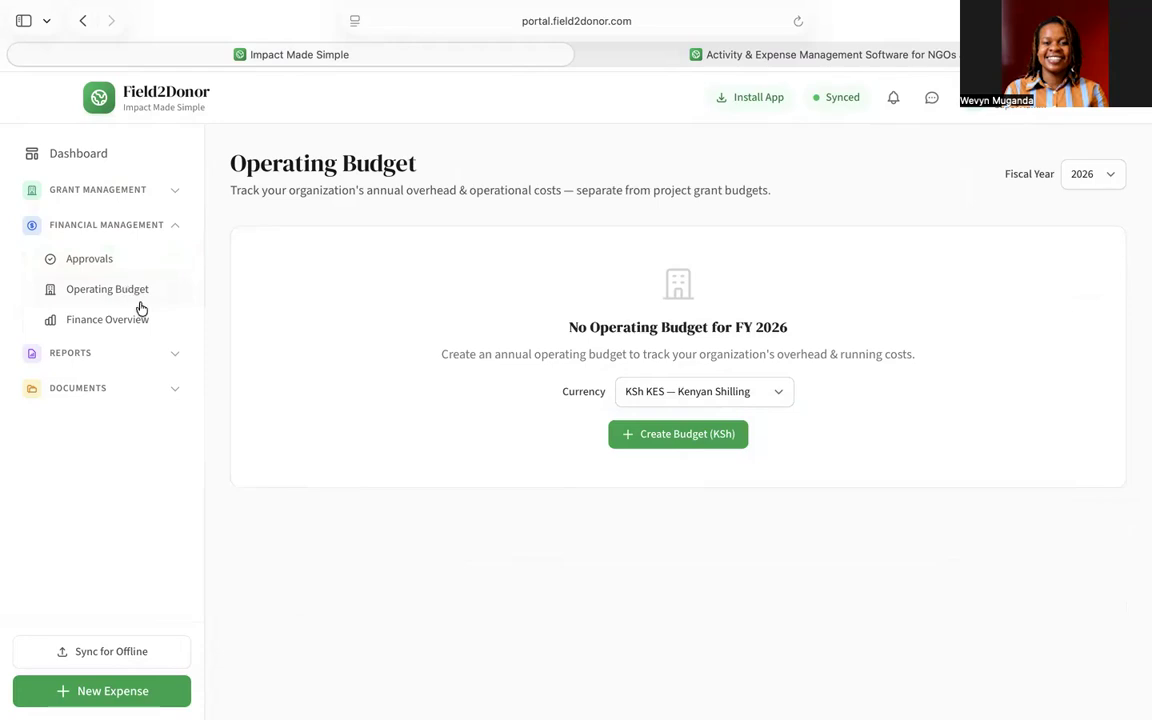
- Create the draft FY 2026 operating budget in US Dollars, then go to Finance Overview
scroll(707, 420, "down", 1)
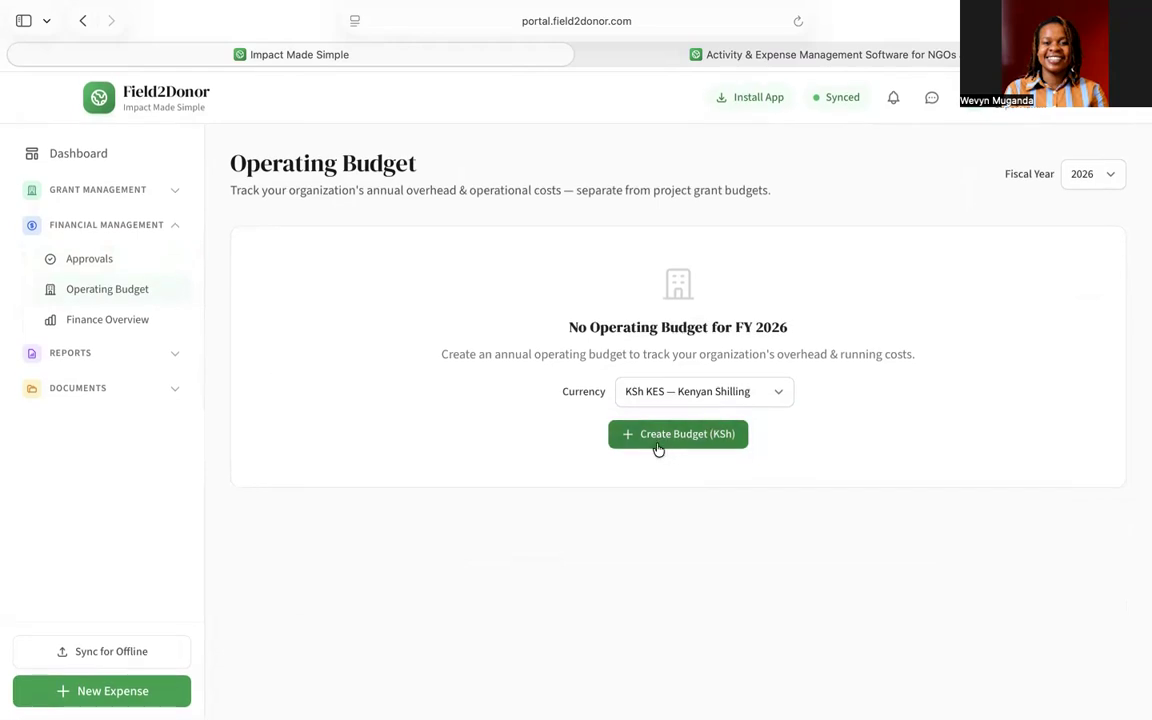
left_click(759, 394)
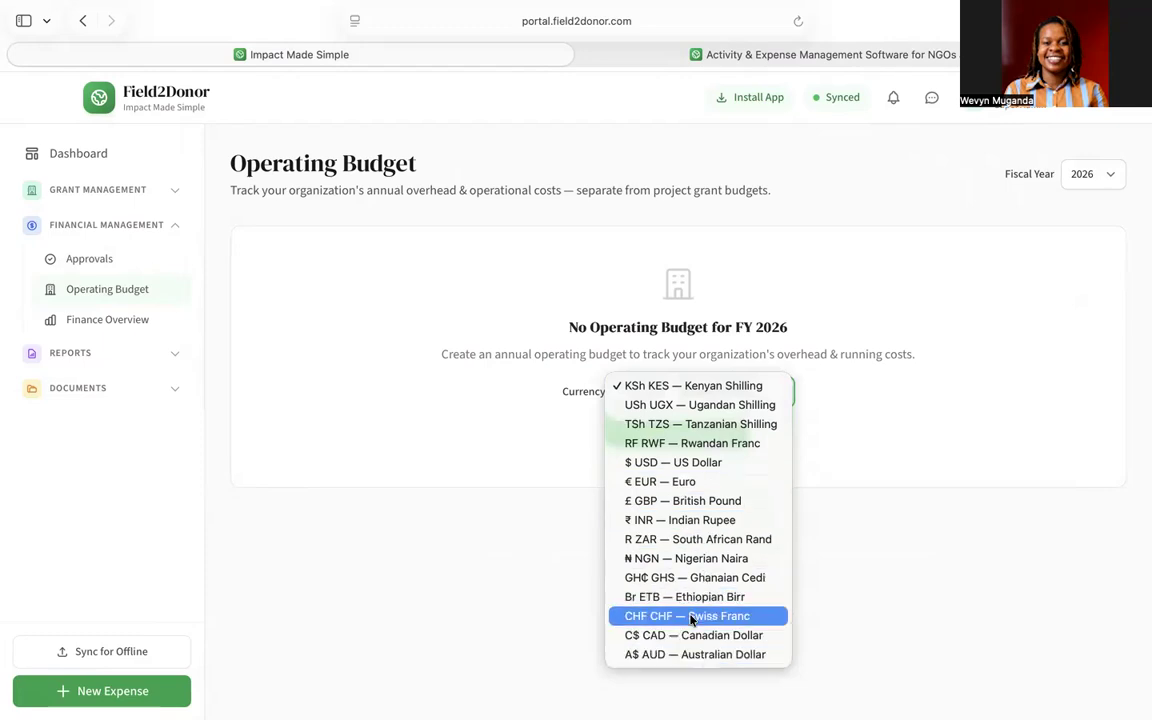
key("Escape")
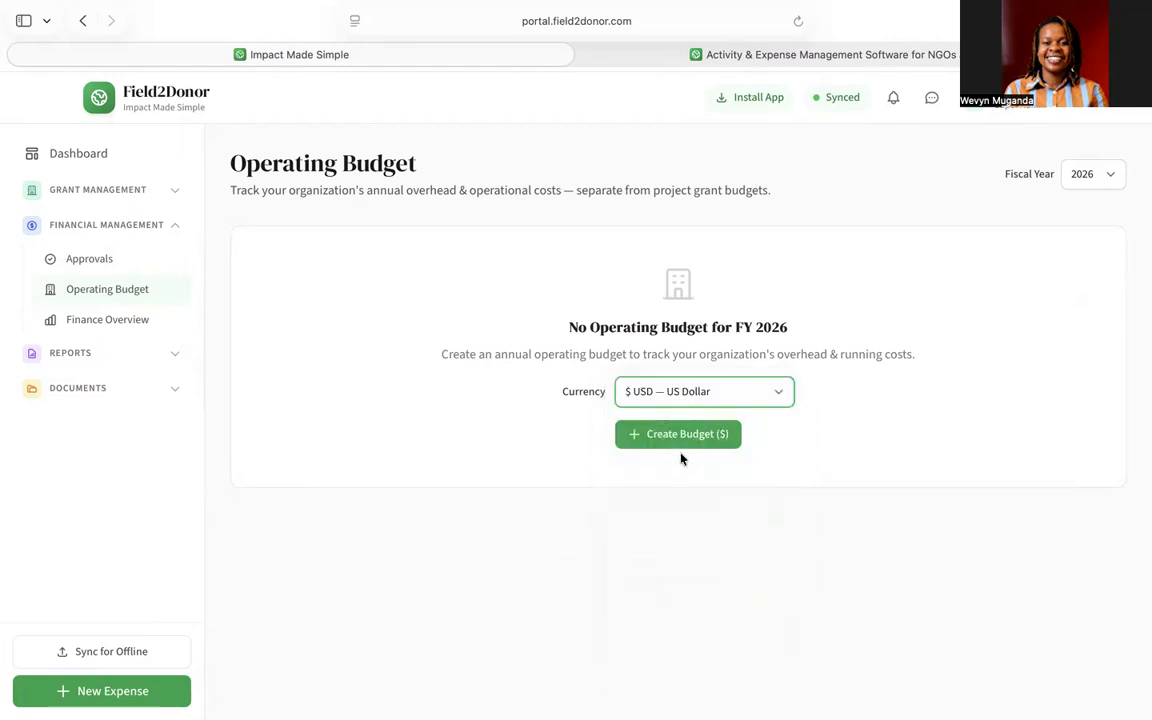
left_click(677, 443)
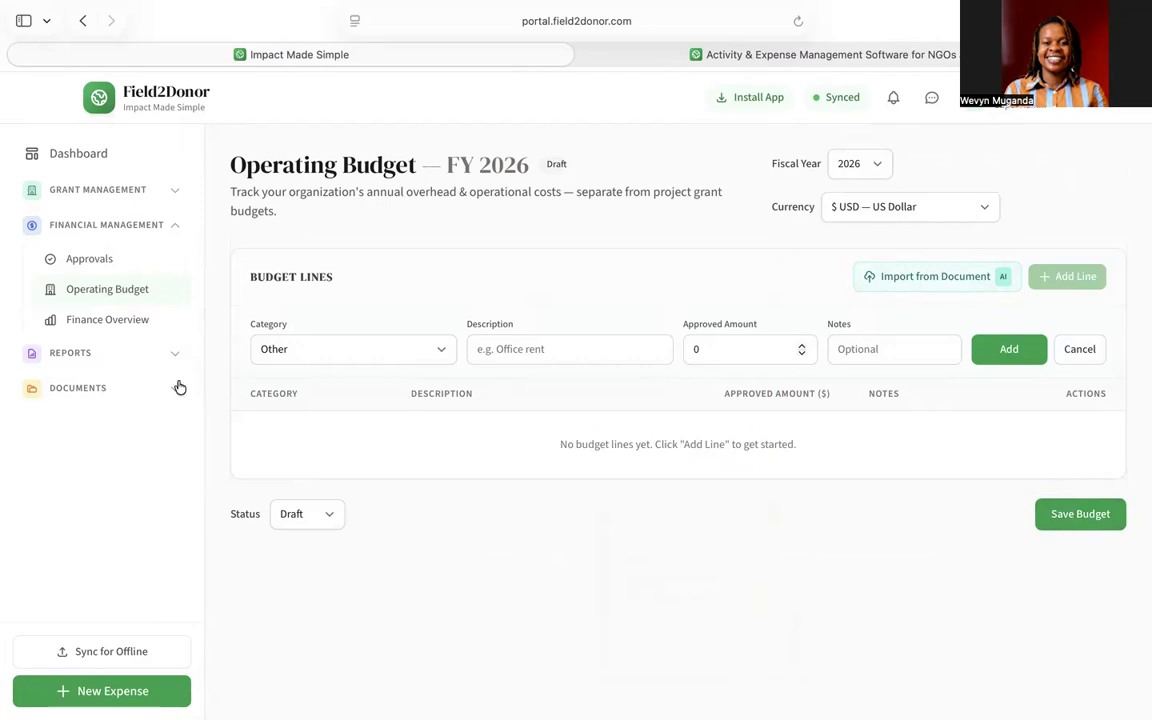
left_click(119, 324)
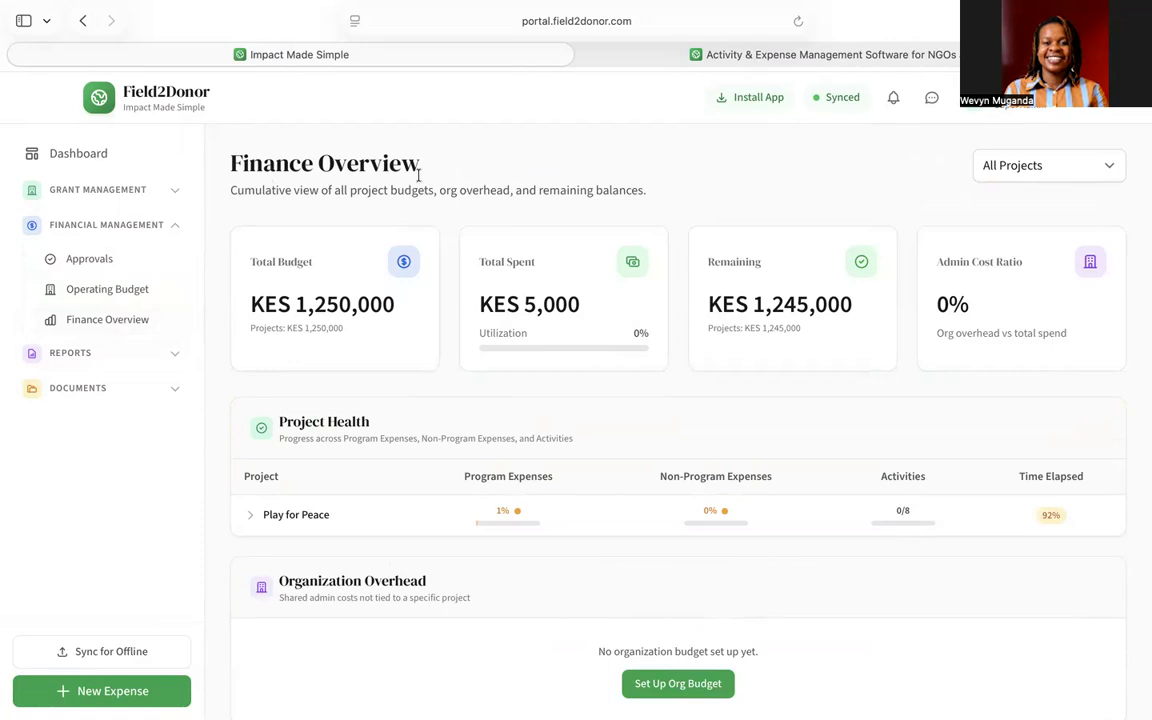
- Review the KES 1,250,000 budget and KES 5,000 spent, then collapse Financial Management
scroll(530, 305, "down", 3)
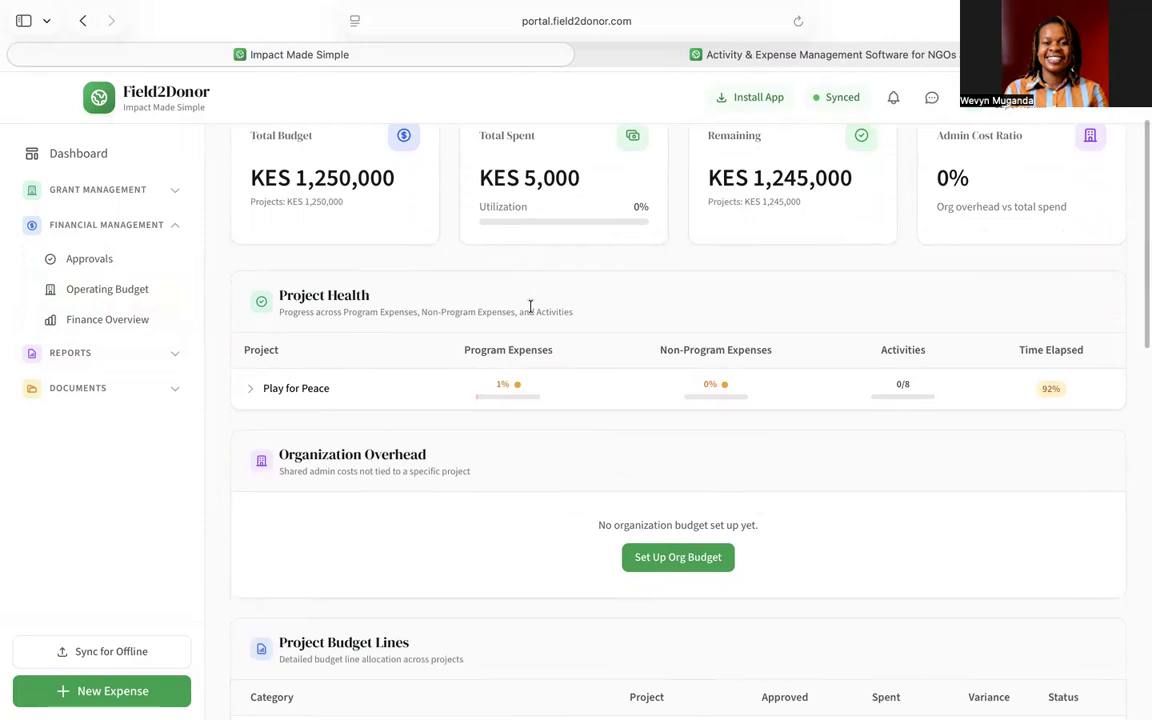
scroll(530, 306, "down", 5)
scroll(530, 306, "down", 2)
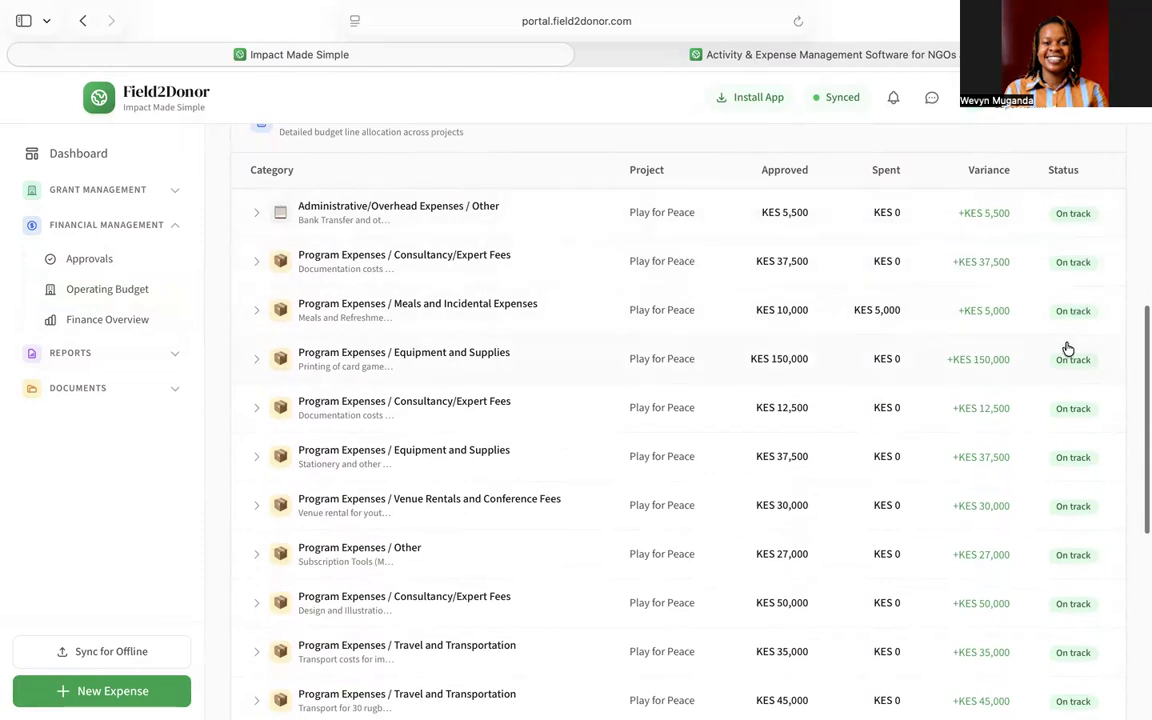
scroll(1068, 348, "down", 4)
scroll(1070, 320, "down", 5)
scroll(1070, 318, "down", 2)
scroll(594, 334, "down", 1)
scroll(597, 333, "up", 7)
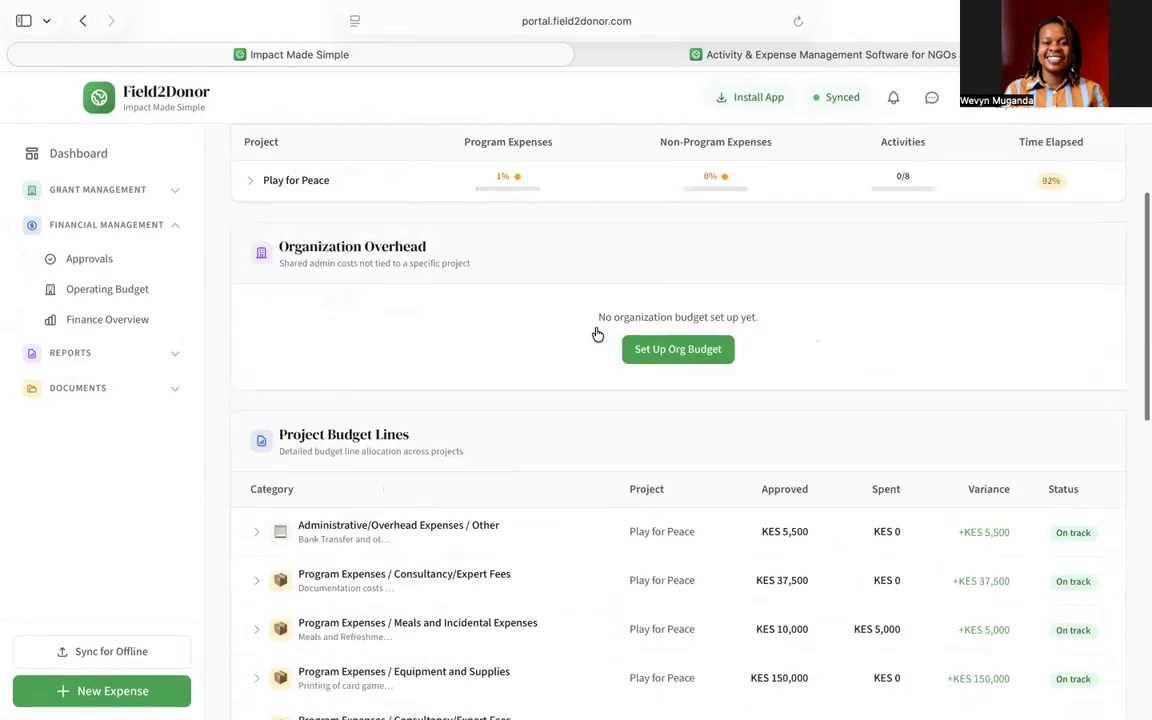
scroll(597, 333, "up", 5)
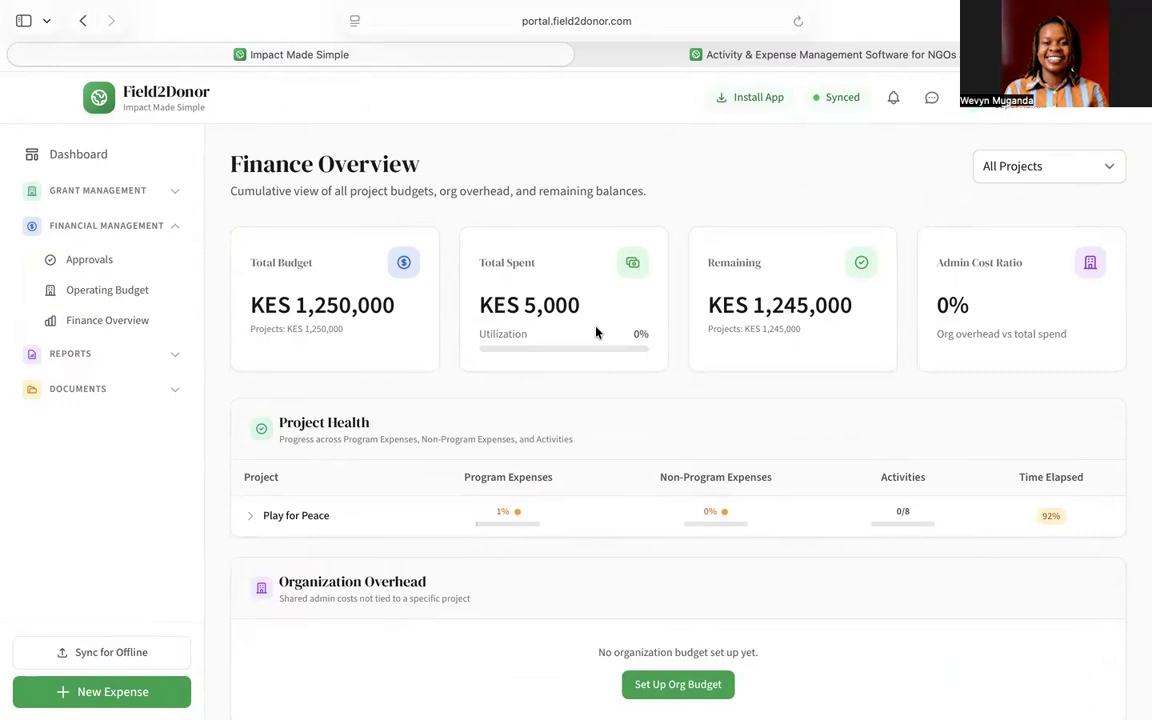
left_click(168, 229)
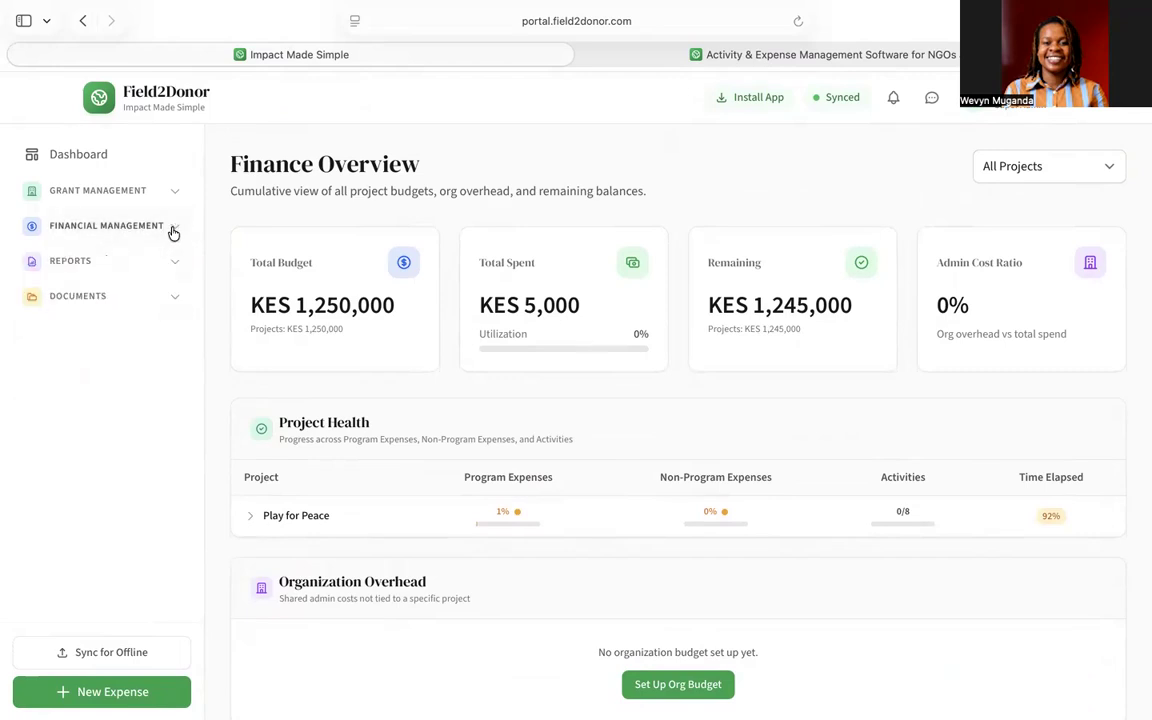
- Open the Reports page and scan its six report types and one recent report
left_click(92, 261)
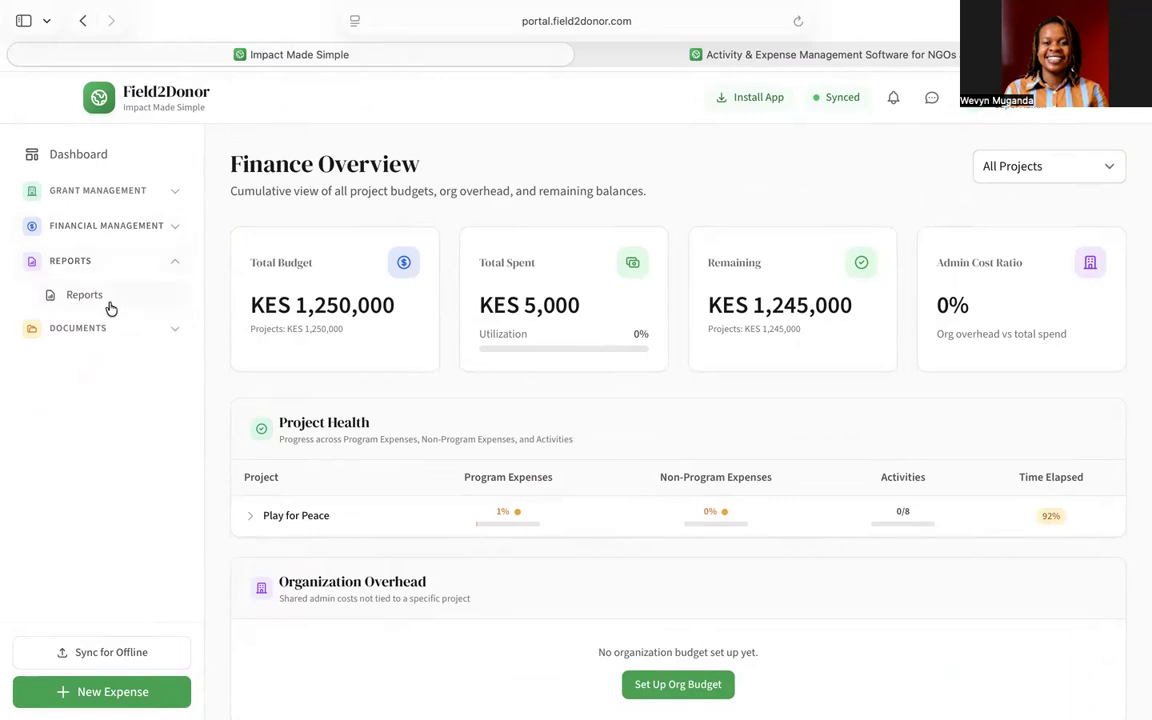
left_click(95, 296)
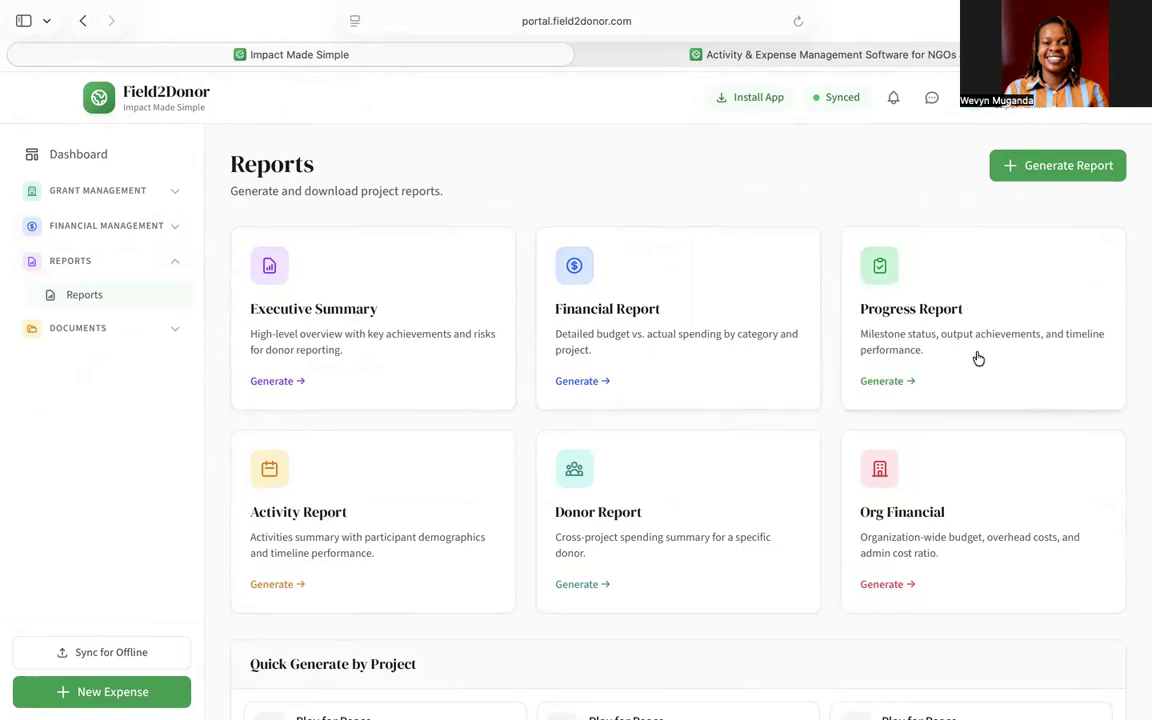
scroll(978, 358, "down", 5)
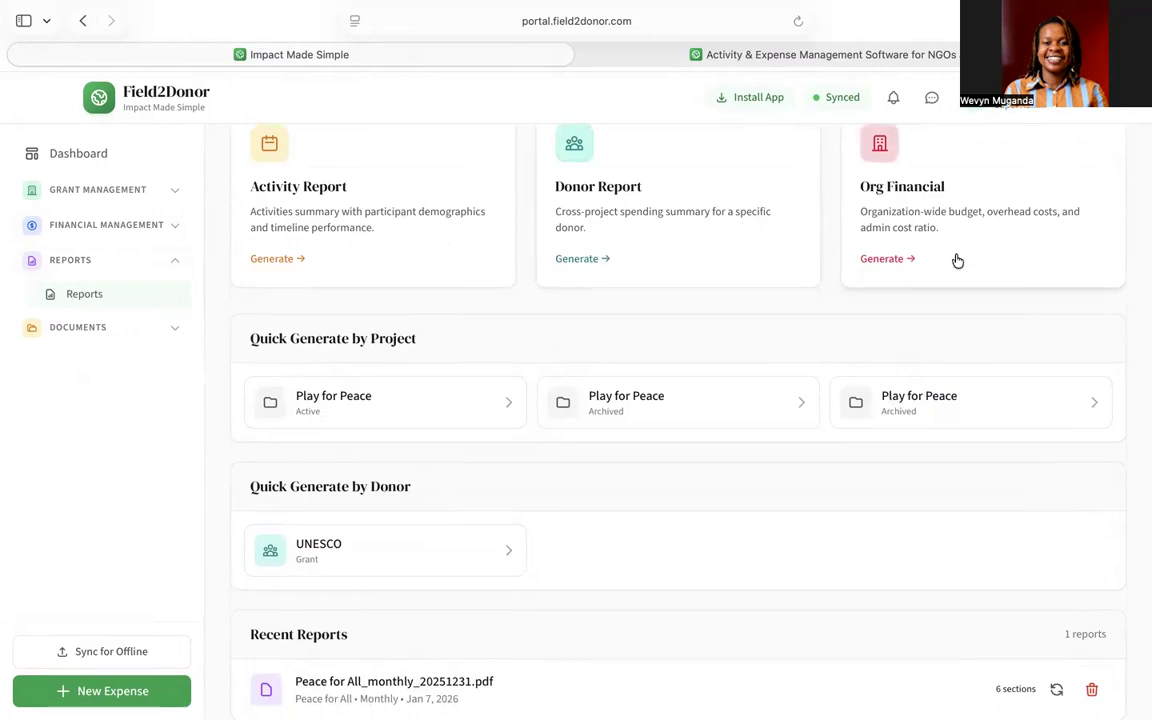
scroll(957, 260, "down", 1)
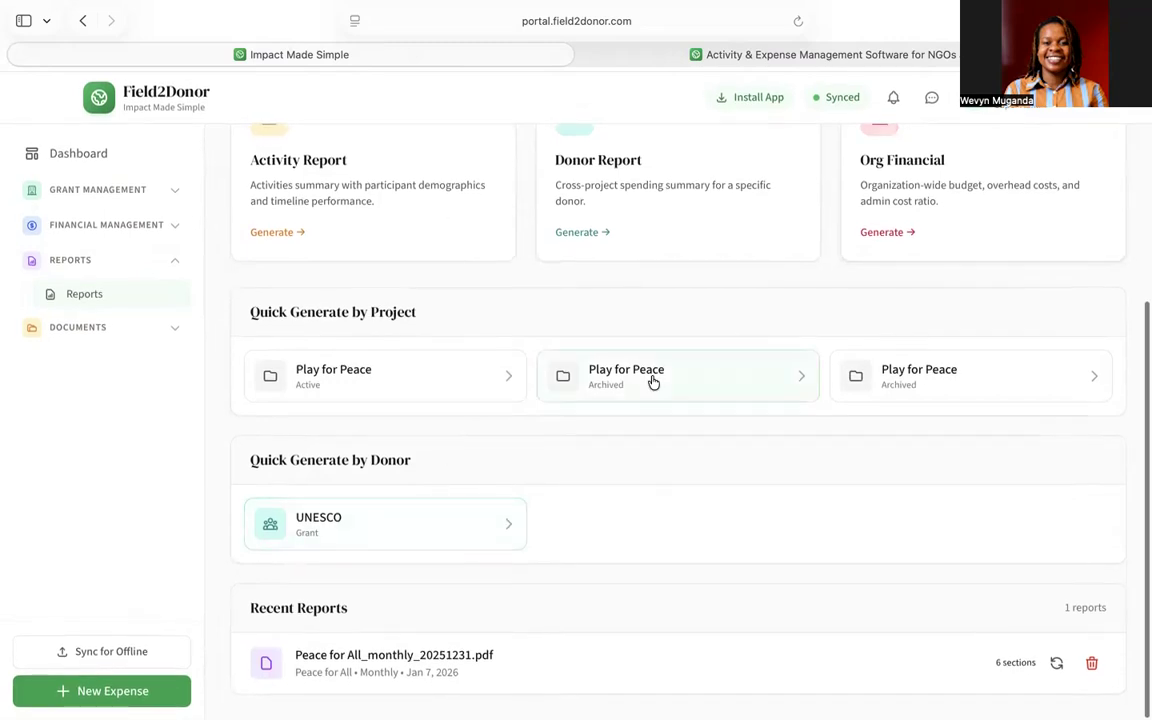
scroll(701, 340, "up", 5)
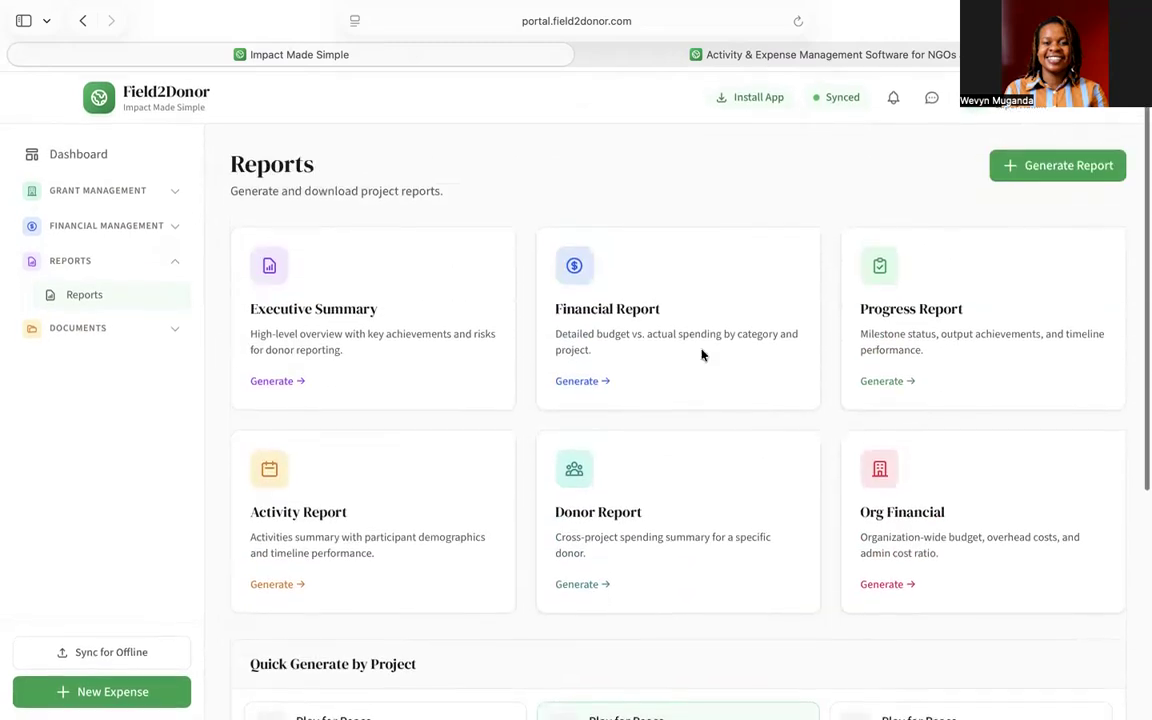
- Start a new report for Play for Peace with a Custom period
left_click(1027, 161)
scroll(674, 341, "down", 1)
scroll(674, 341, "down", 1)
left_click(527, 247)
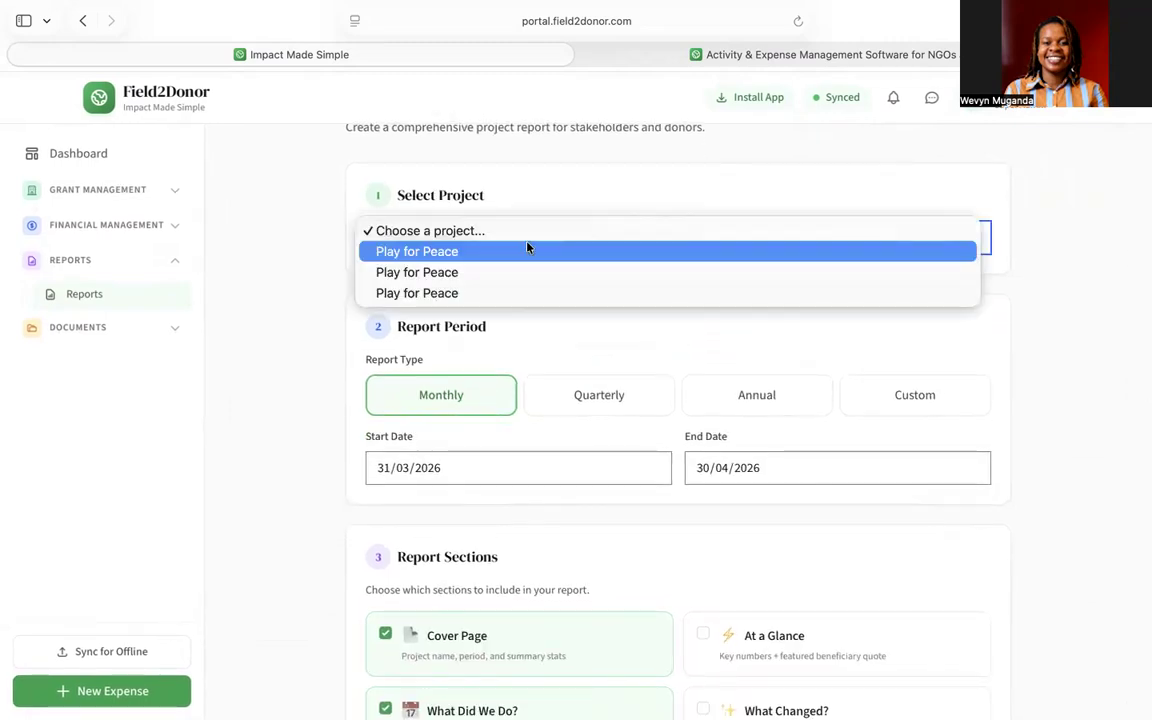
left_click(470, 254)
scroll(718, 374, "down", 5)
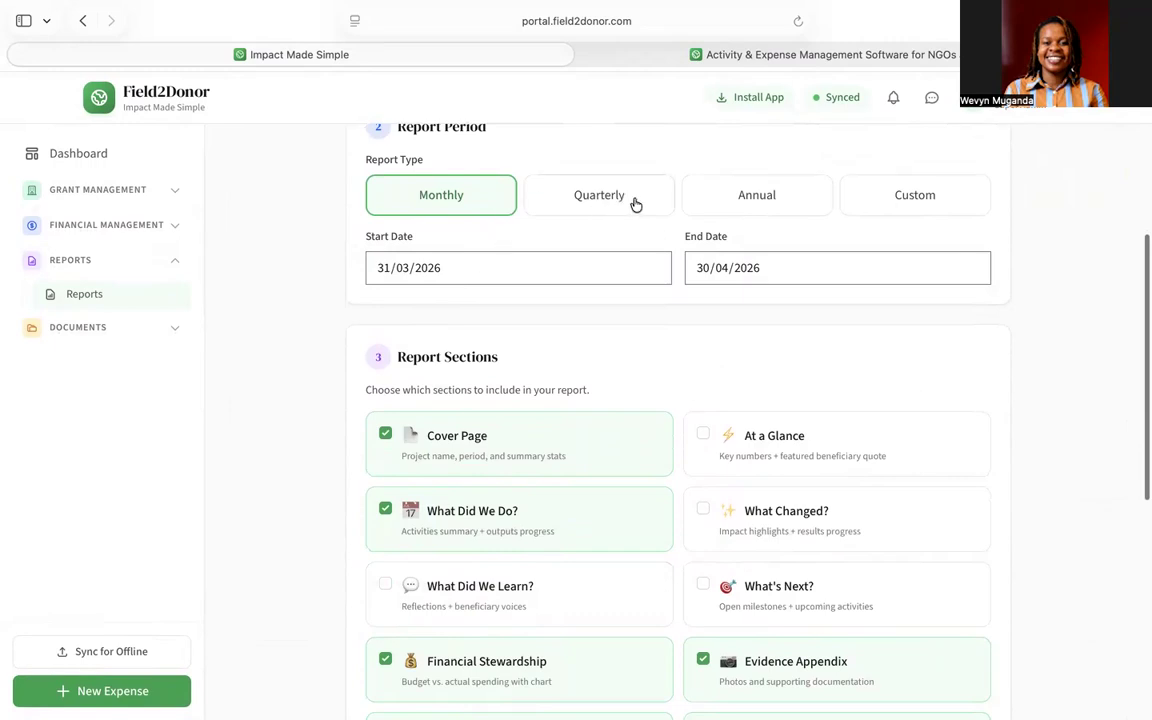
left_click(879, 199)
scroll(576, 401, "down", 7)
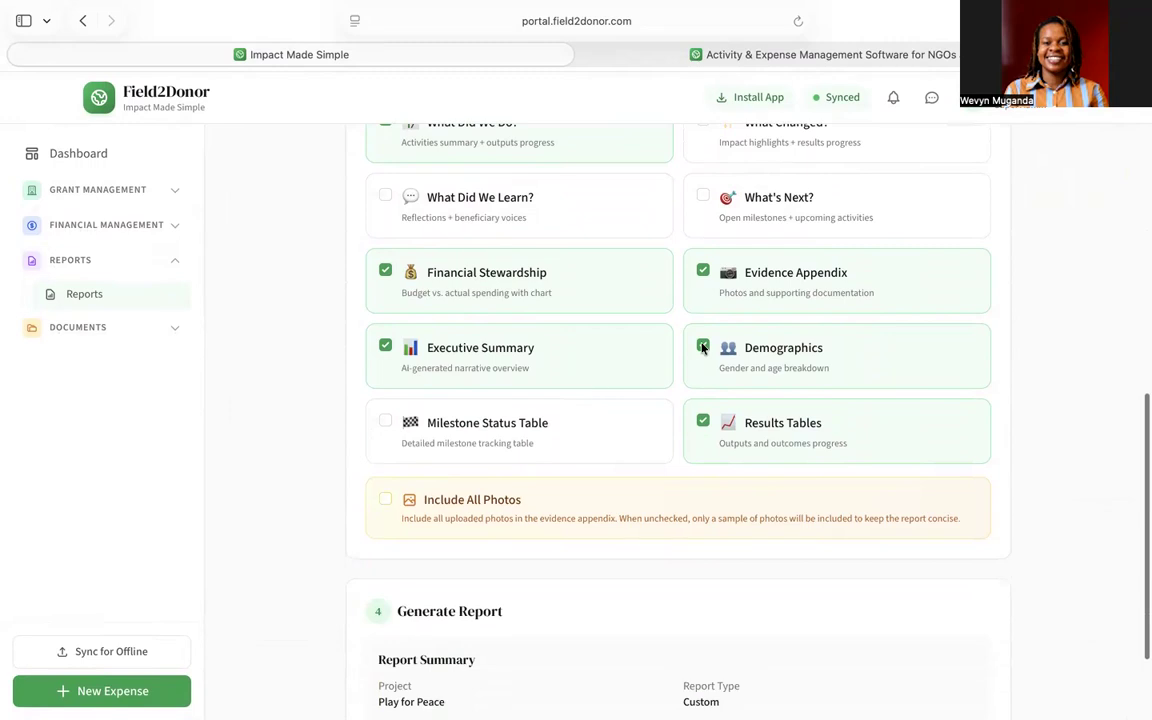
scroll(702, 348, "up", 2)
scroll(702, 348, "up", 2)
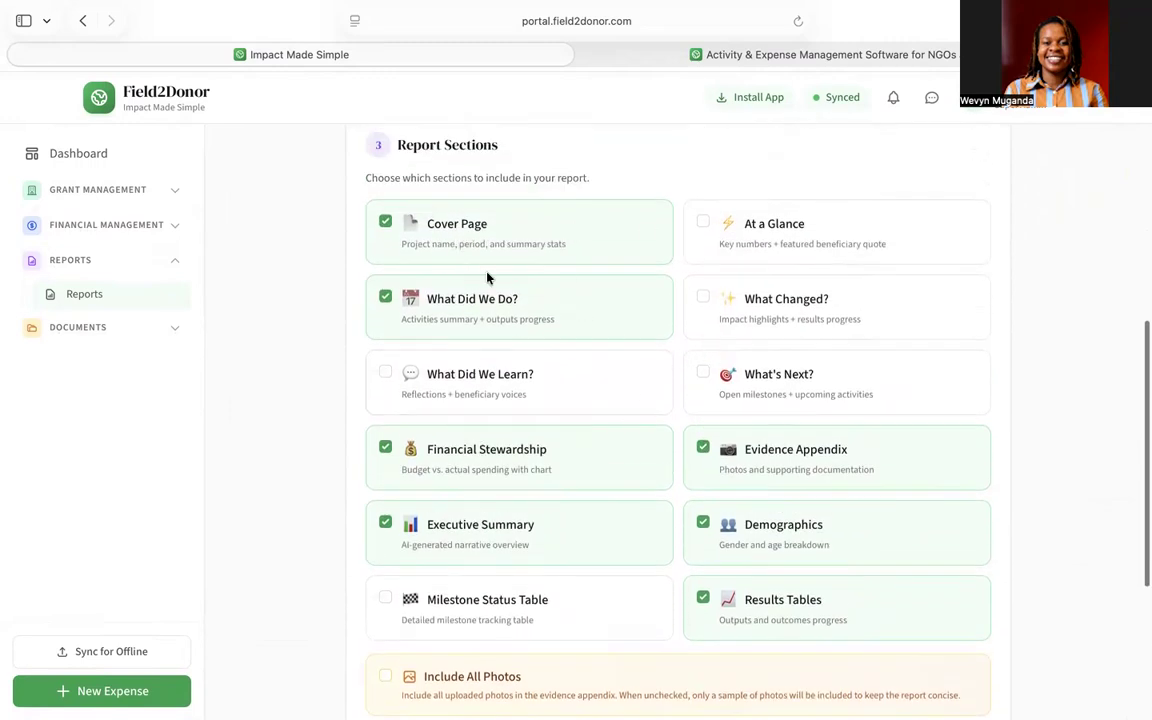
- Add What Did We Learn?, What Changed?, At a Glance, What's Next?, Milestone Status Table, and all photos
left_click(385, 372)
left_click(703, 297)
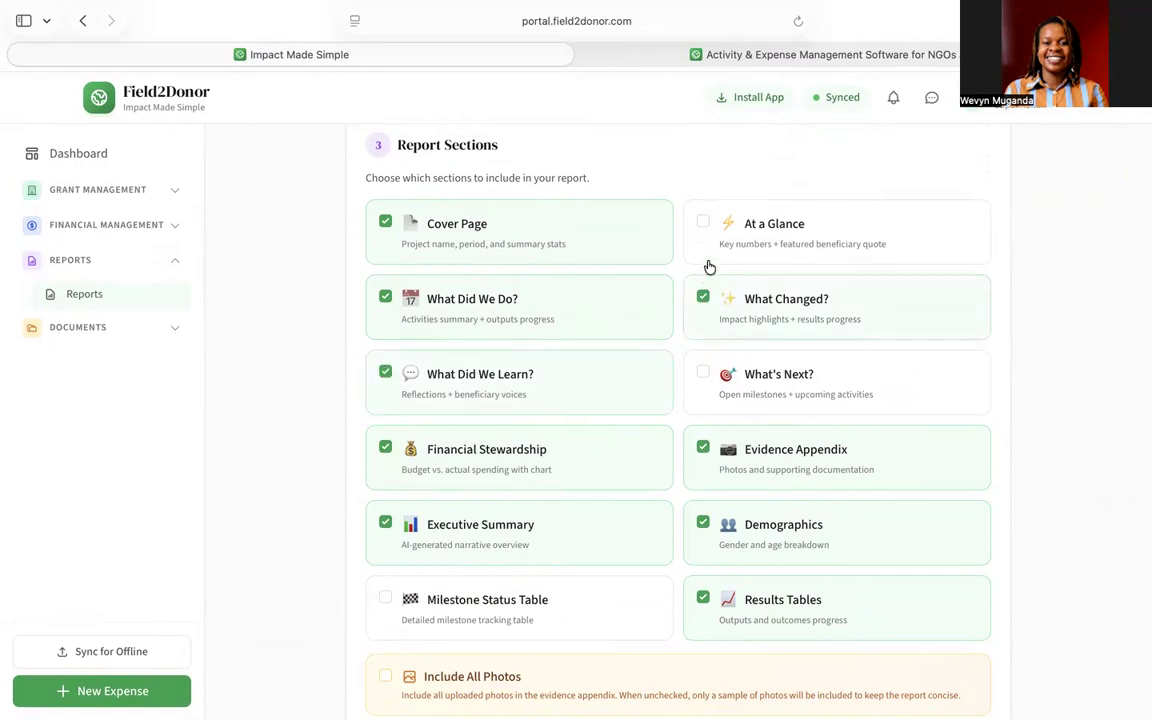
left_click(703, 224)
left_click(703, 372)
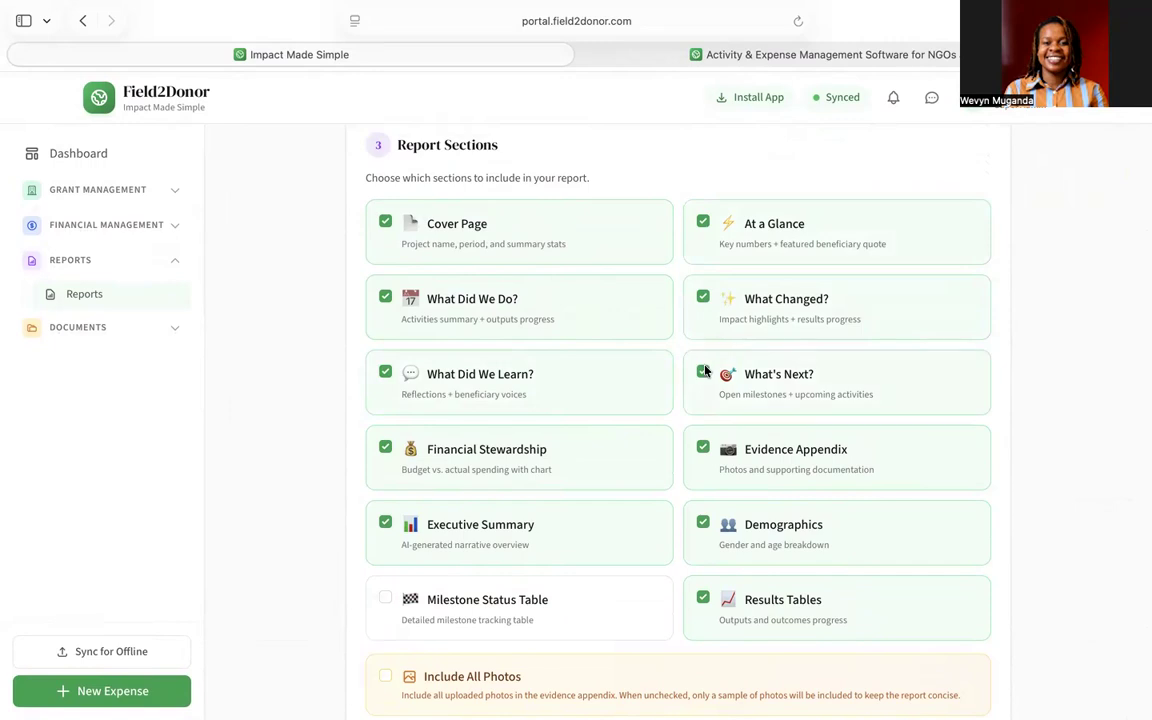
scroll(627, 443, "down", 5)
left_click(386, 279)
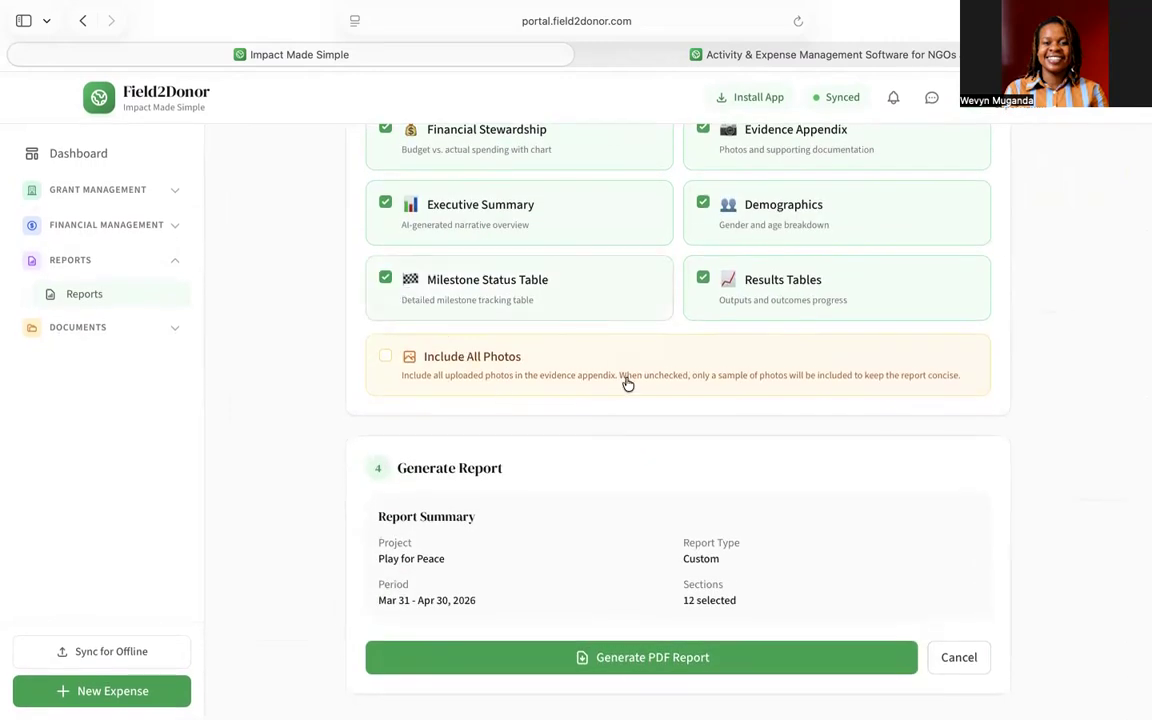
scroll(627, 384, "up", 1)
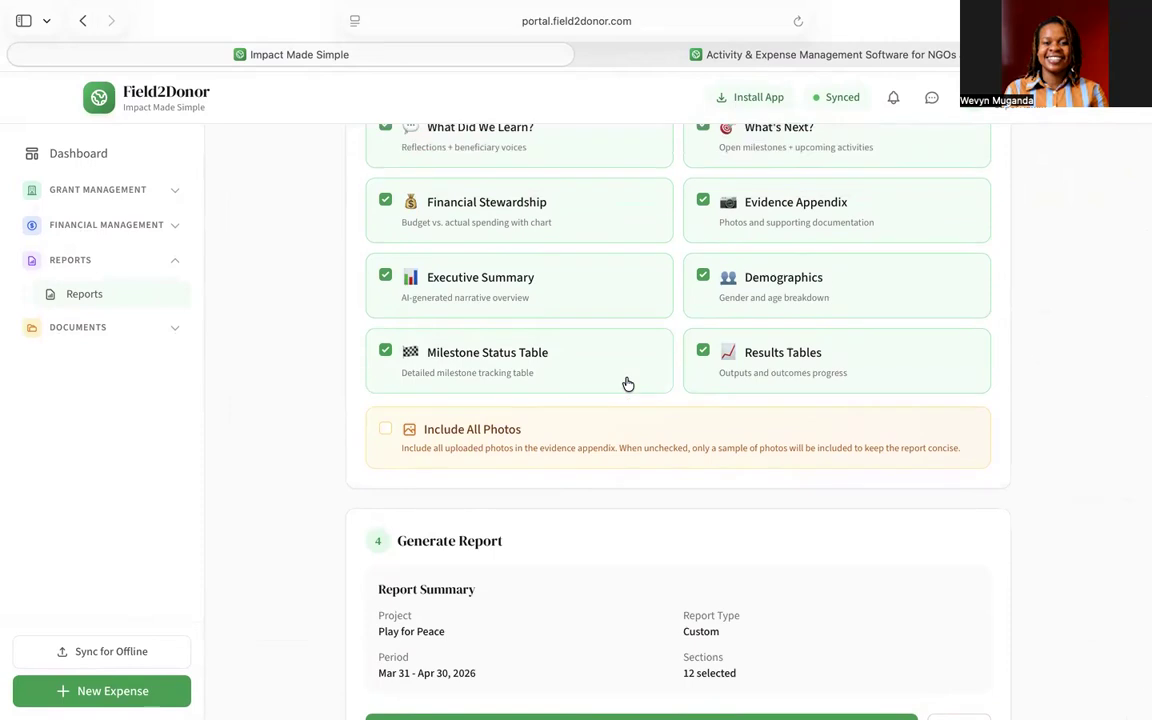
left_click(386, 429)
scroll(657, 497, "down", 1)
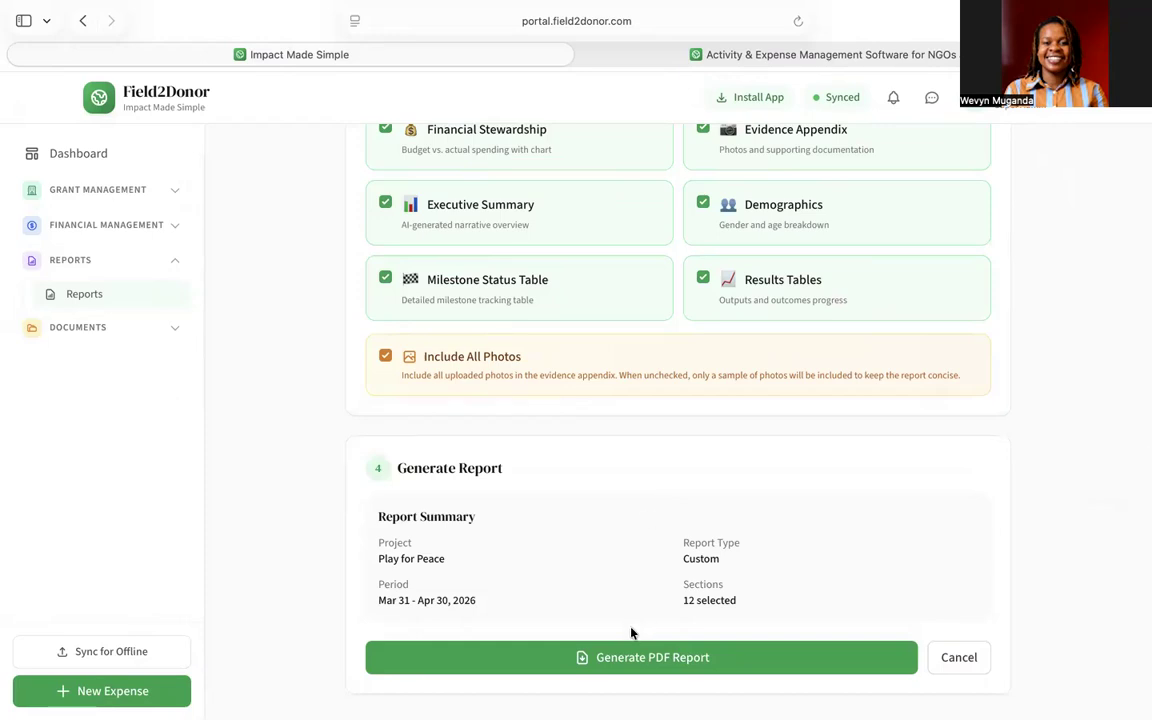
- Generate the PDF report, skipping the feedback survey and dismissing the confirmation
left_click(625, 661)
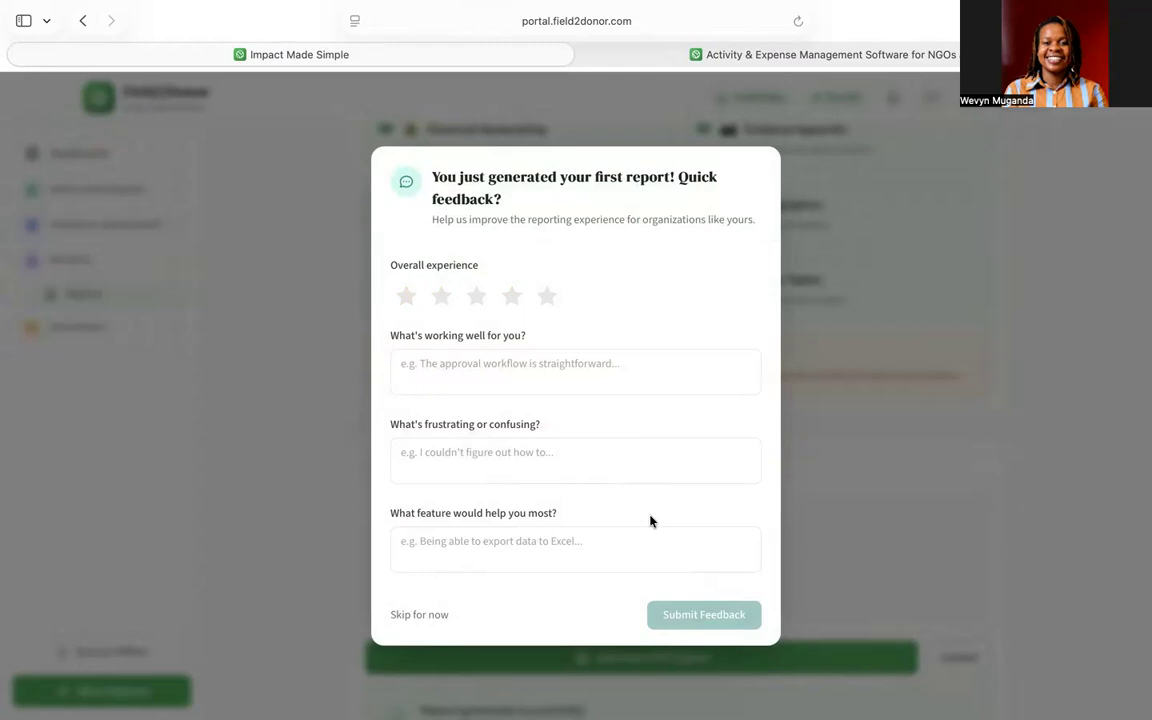
left_click(419, 616)
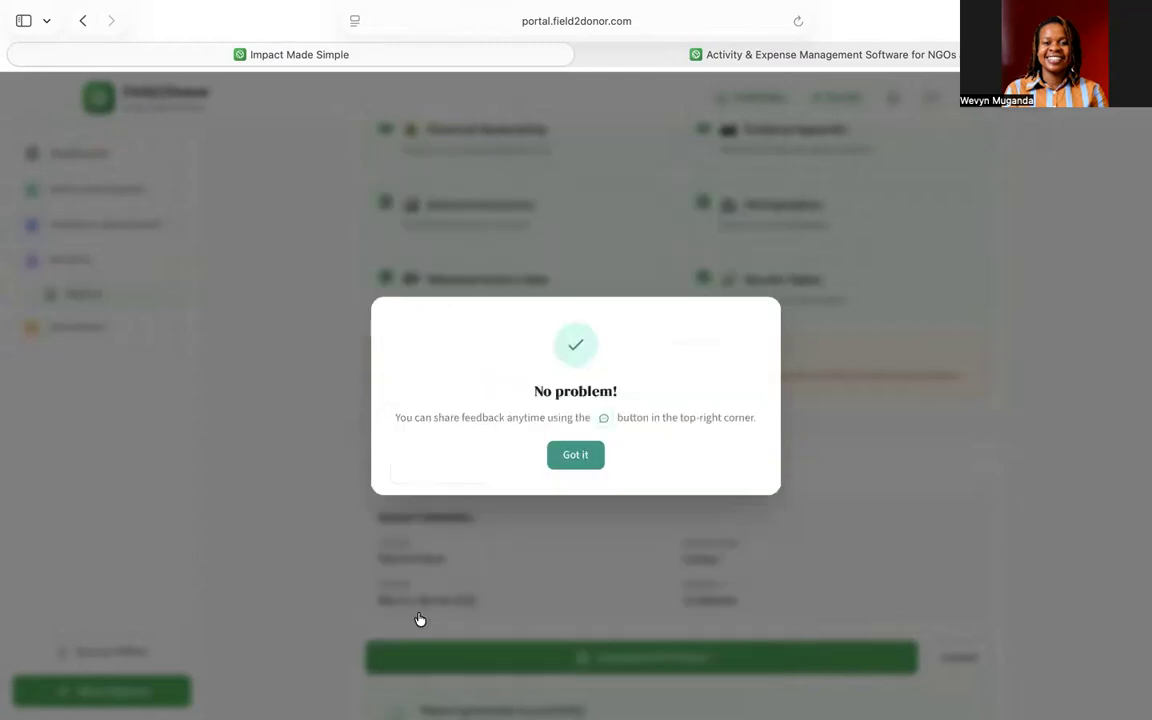
left_click(568, 462)
scroll(568, 462, "down", 1)
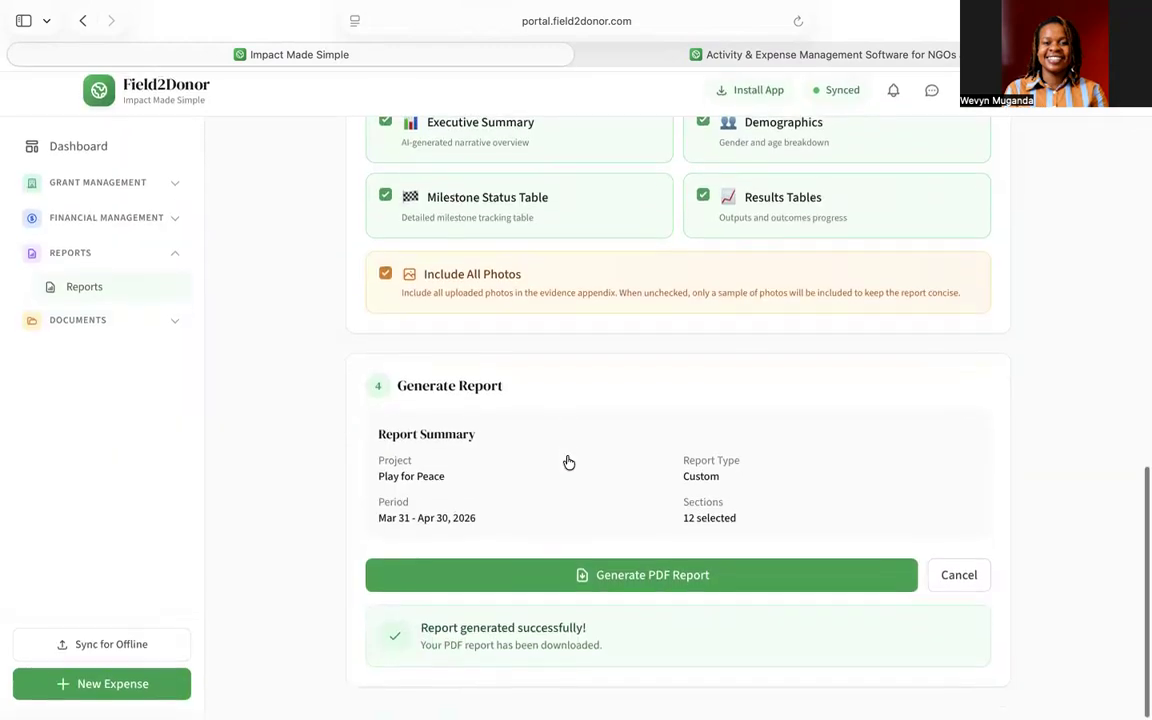
scroll(568, 462, "up", 6)
scroll(567, 460, "up", 5)
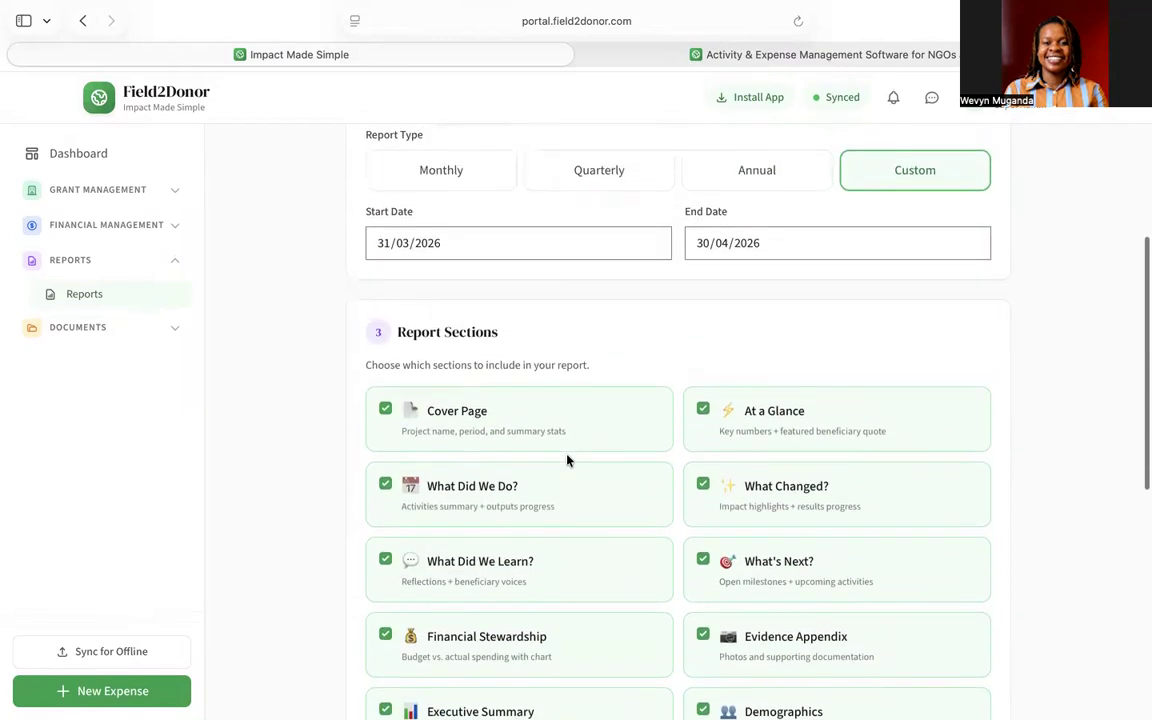
left_click(177, 266)
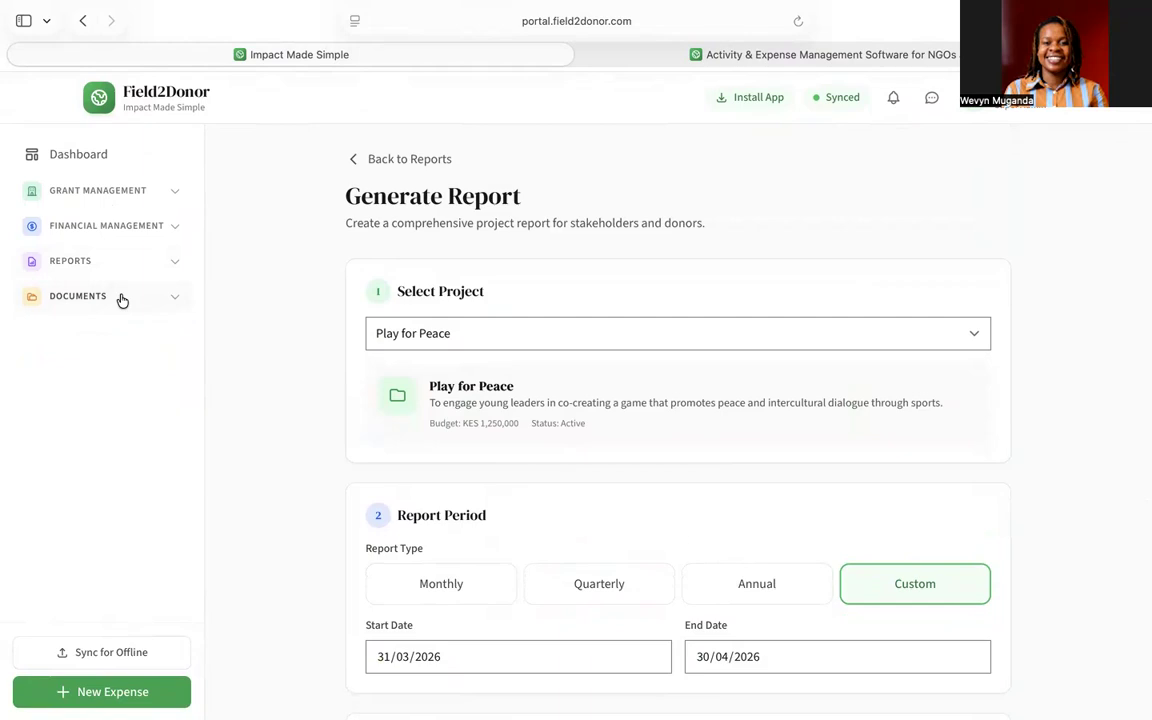
left_click(175, 300)
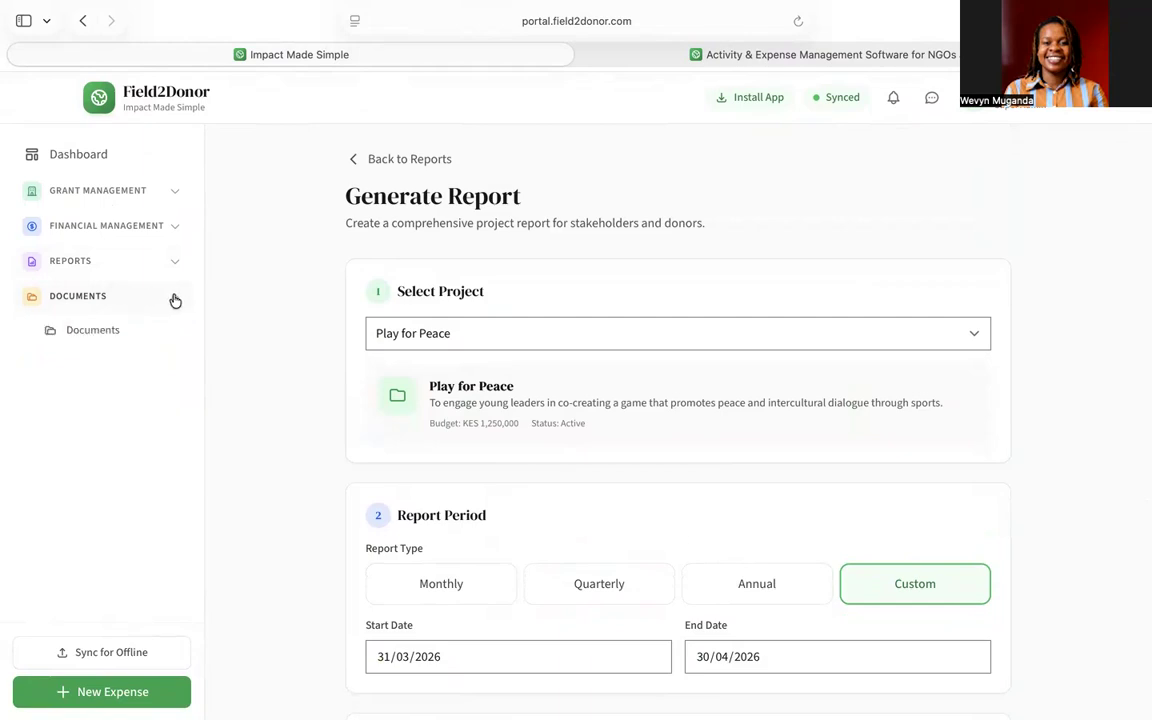
- Open Cloud Storage, look inside Archived Projects, then return to the storage root
left_click(104, 332)
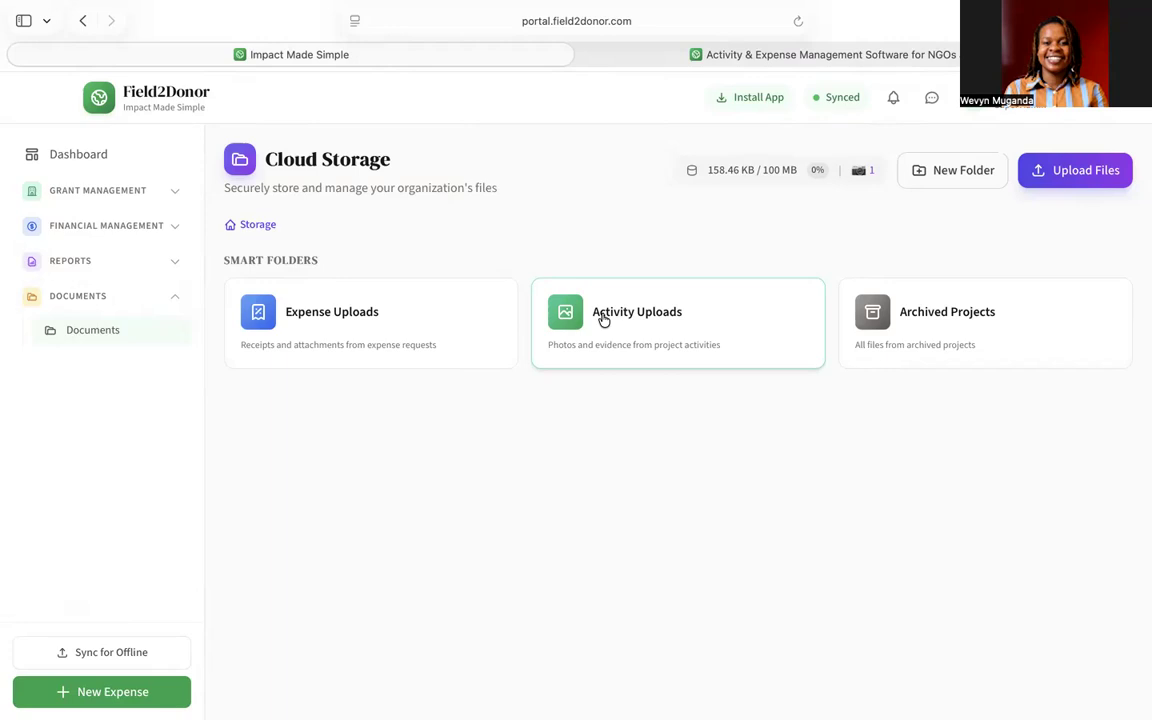
left_click(930, 322)
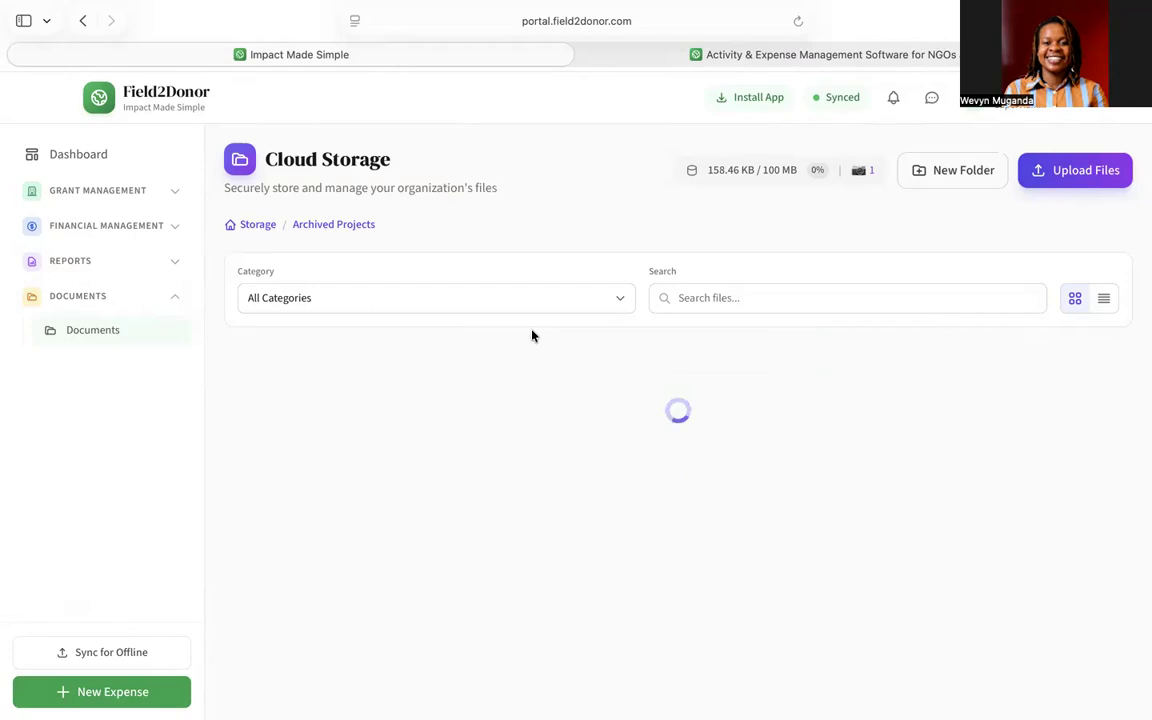
left_click(262, 228)
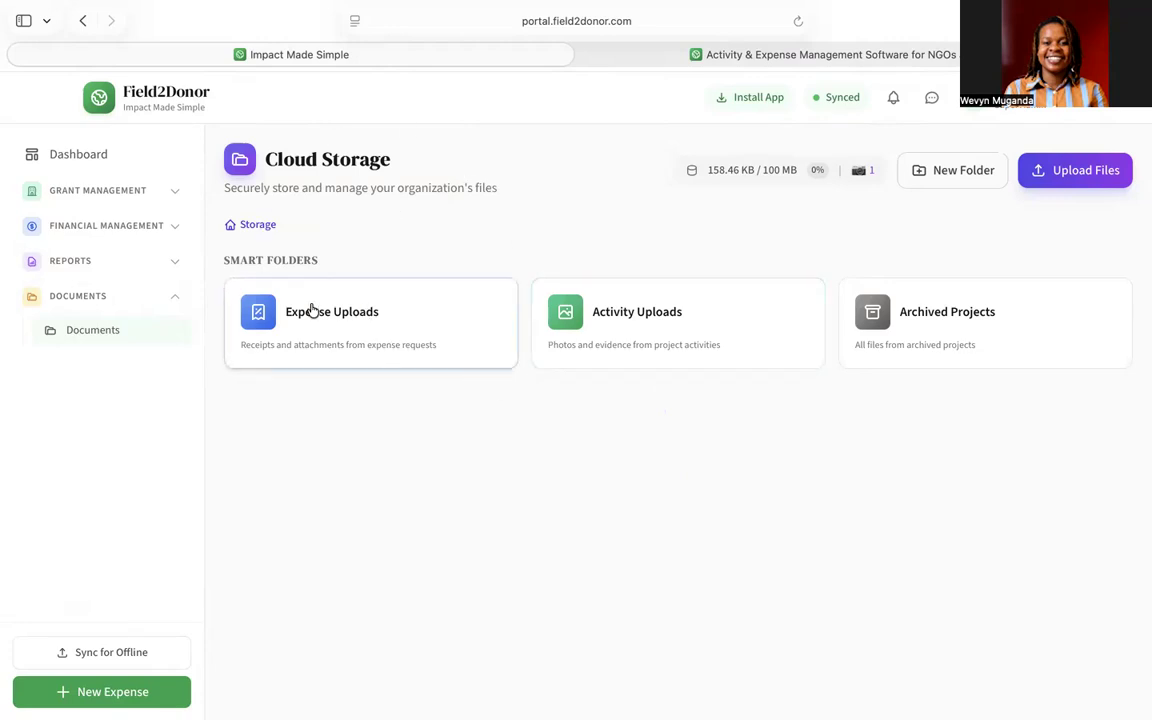
left_click(175, 300)
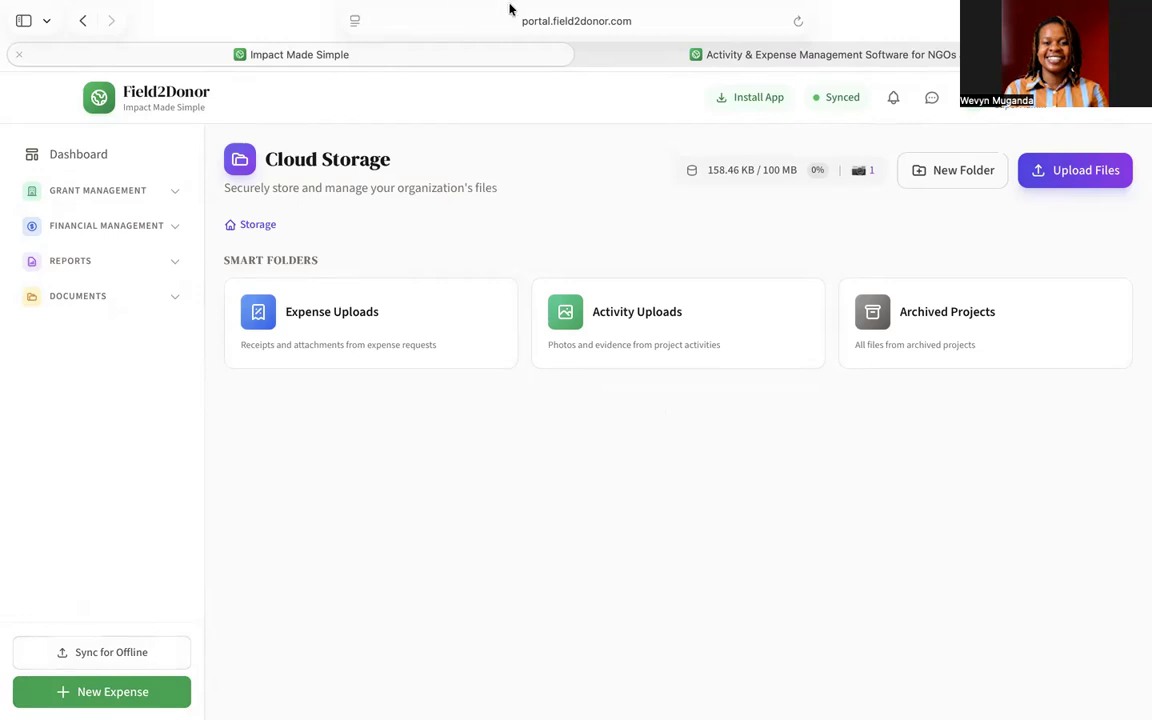
mouse_move(509, 8)
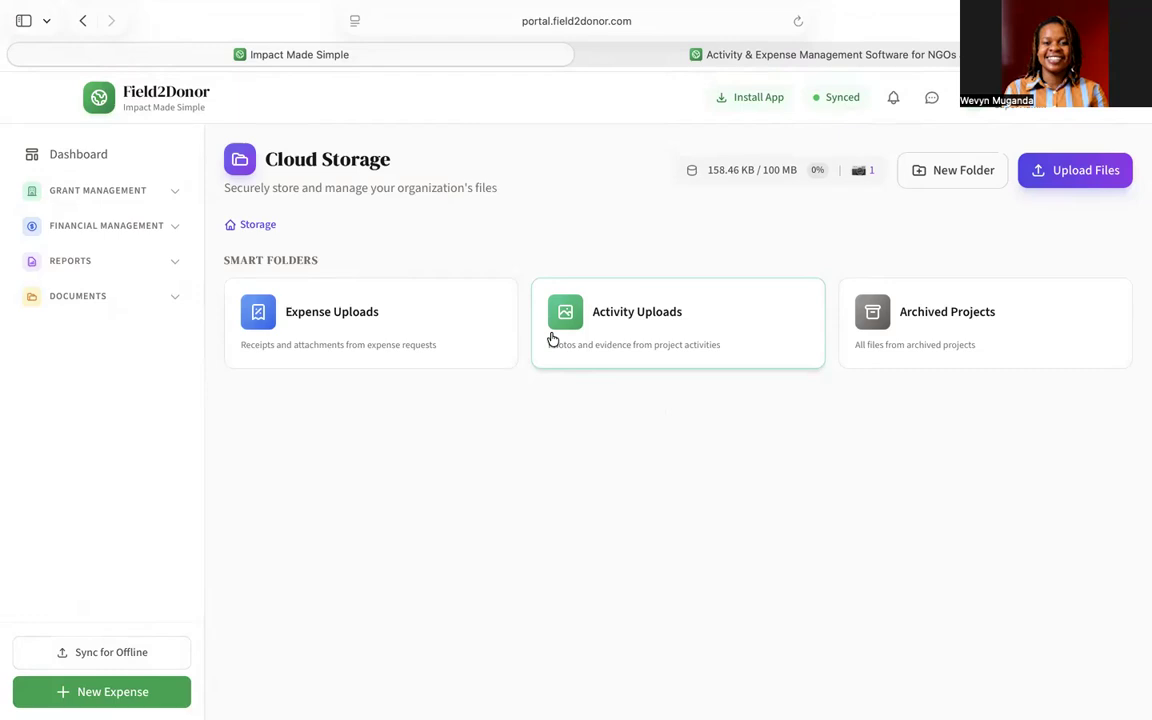
mouse_move(694, 9)
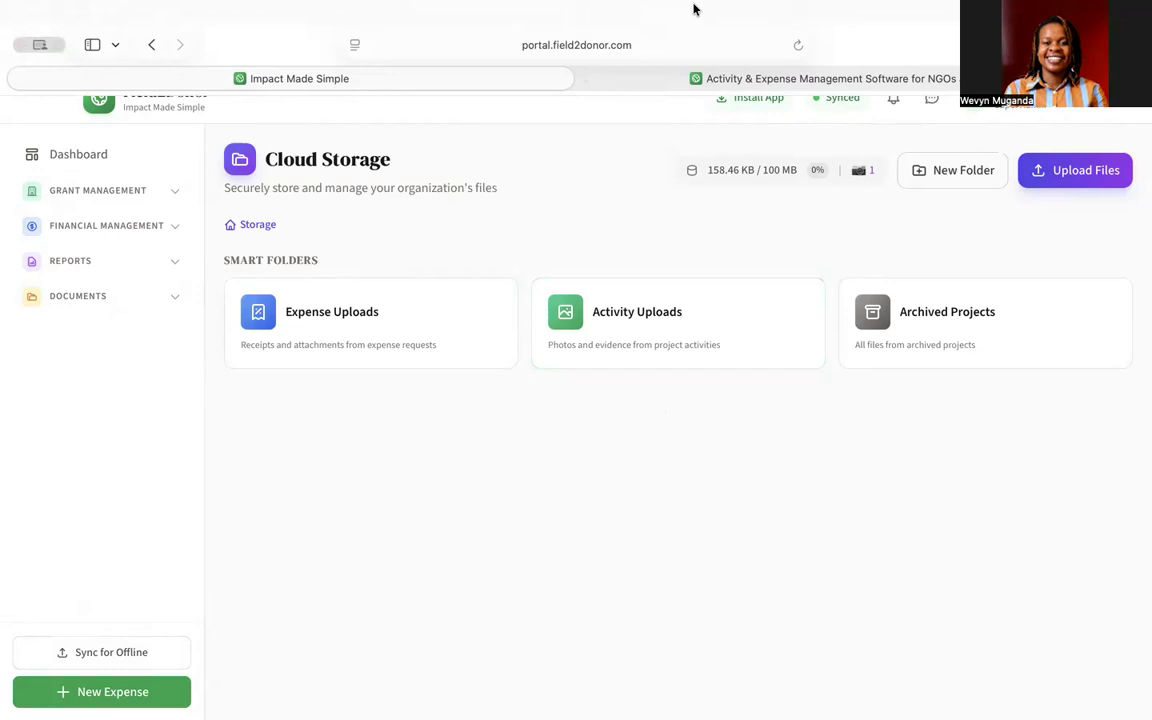